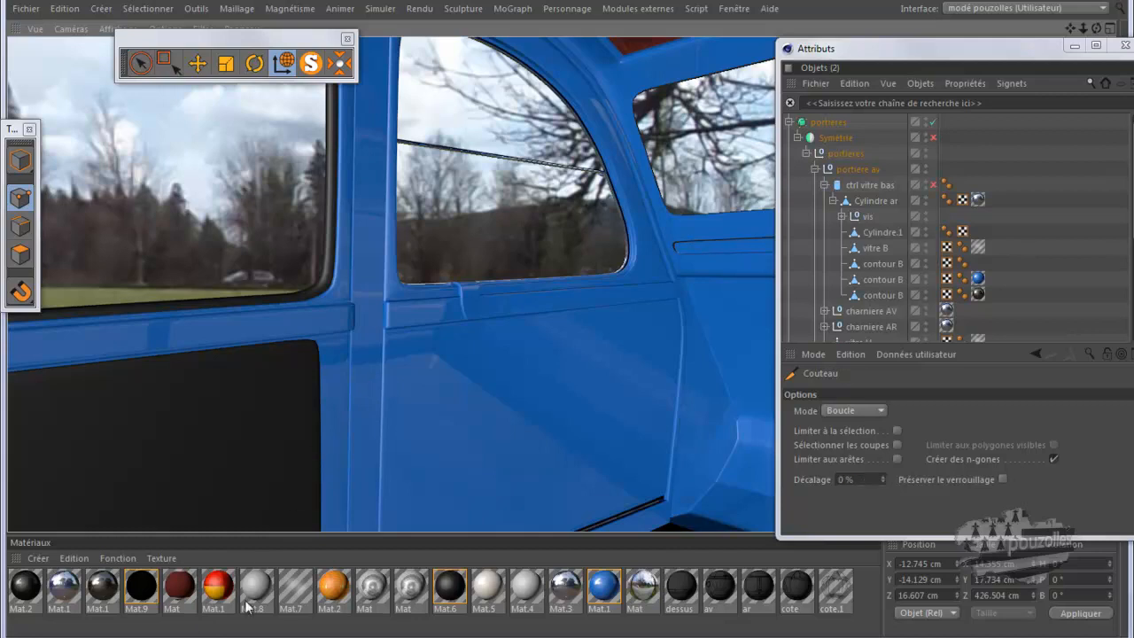
Step: Switch to the photo viewer and examine the reference photos of the 2CV door window and the window latch beside the model
{"action": "left_click", "coordinate": [274, 636]}
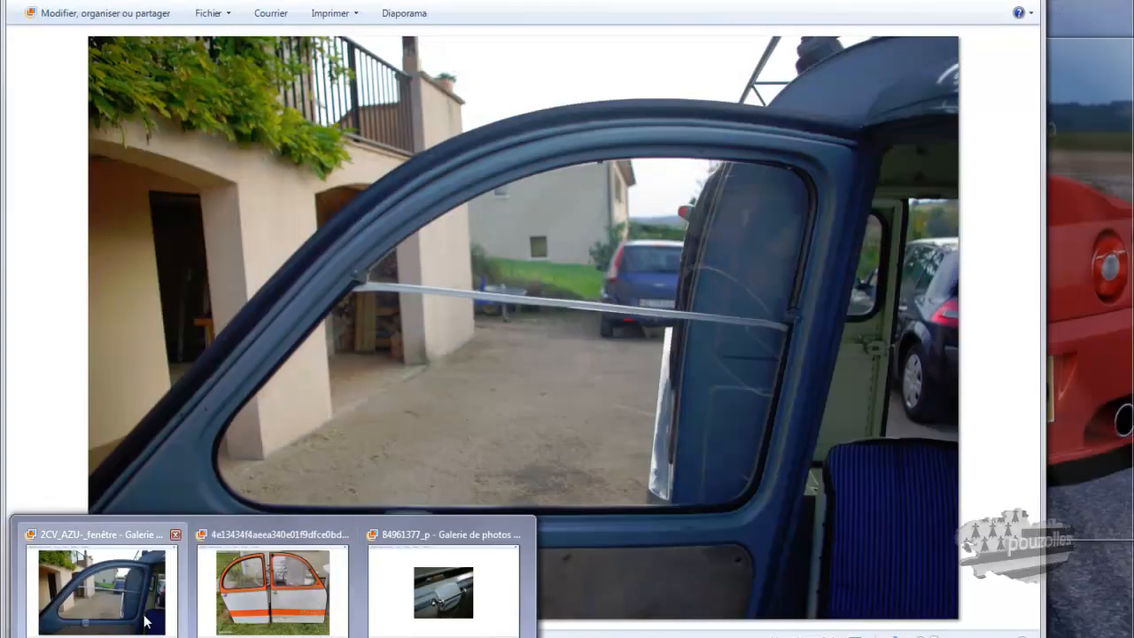
{"action": "left_click", "coordinate": [147, 623]}
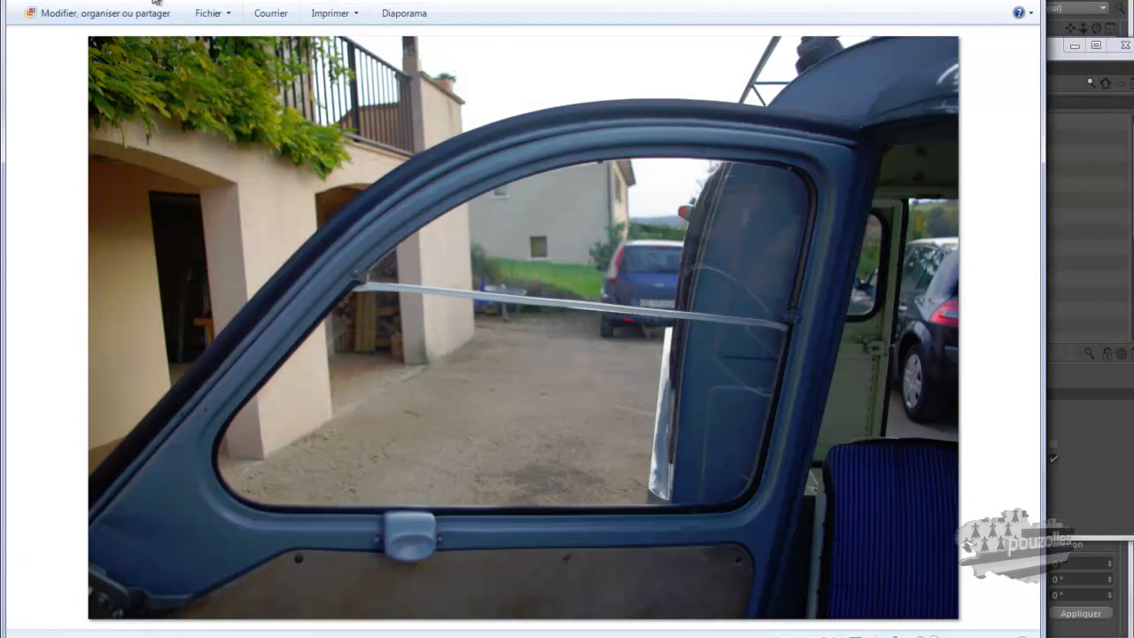
{"action": "left_click_drag", "start_coordinate": [122, 1], "coordinate": [32, 0]}
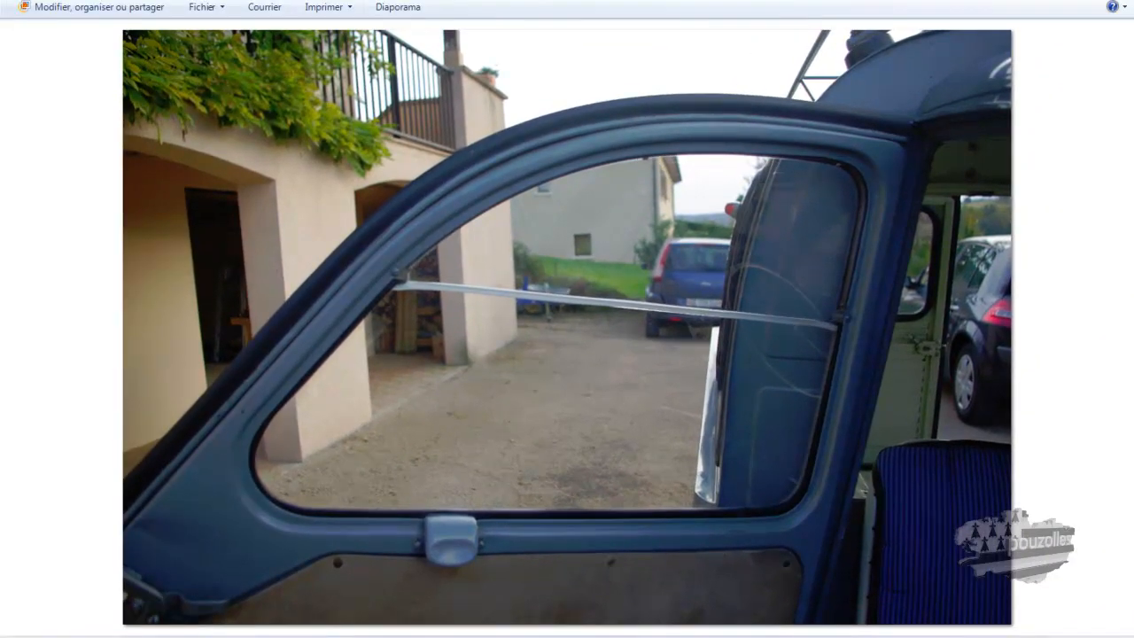
{"action": "left_click_drag", "start_coordinate": [904, 0], "coordinate": [897, 1]}
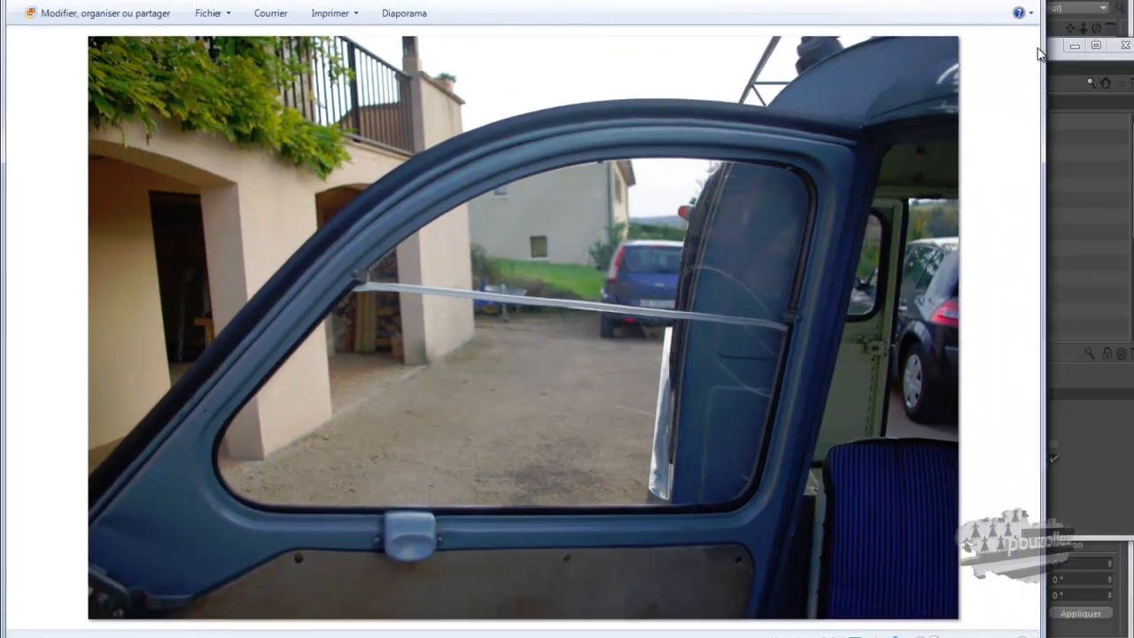
{"action": "left_click_drag", "start_coordinate": [1045, 70], "coordinate": [573, 266]}
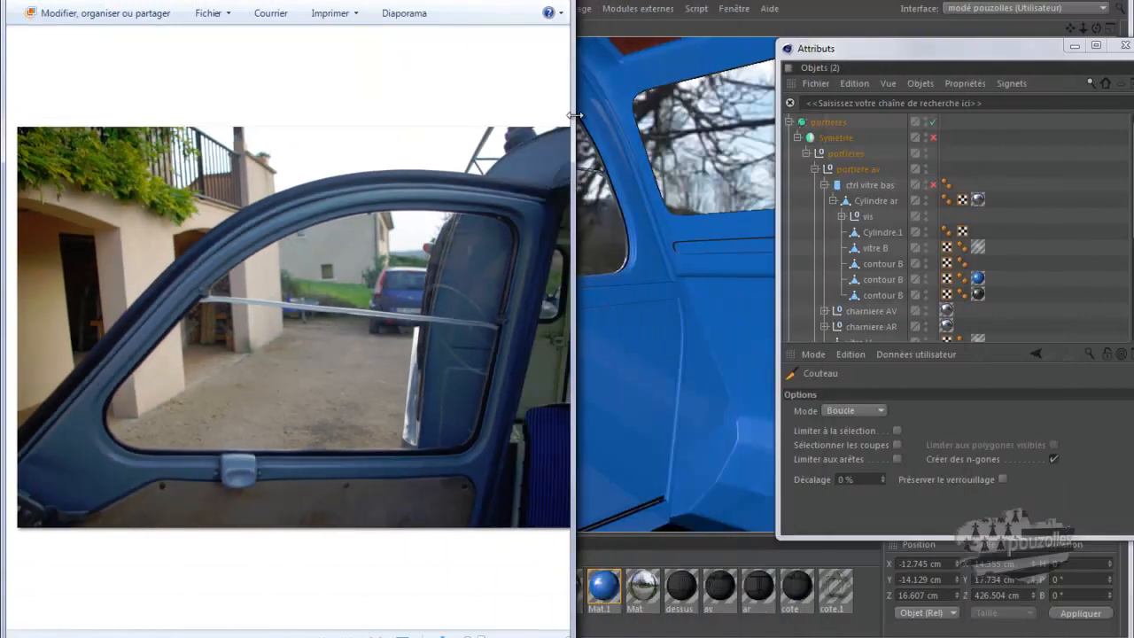
{"action": "mouse_move", "coordinate": [285, 634]}
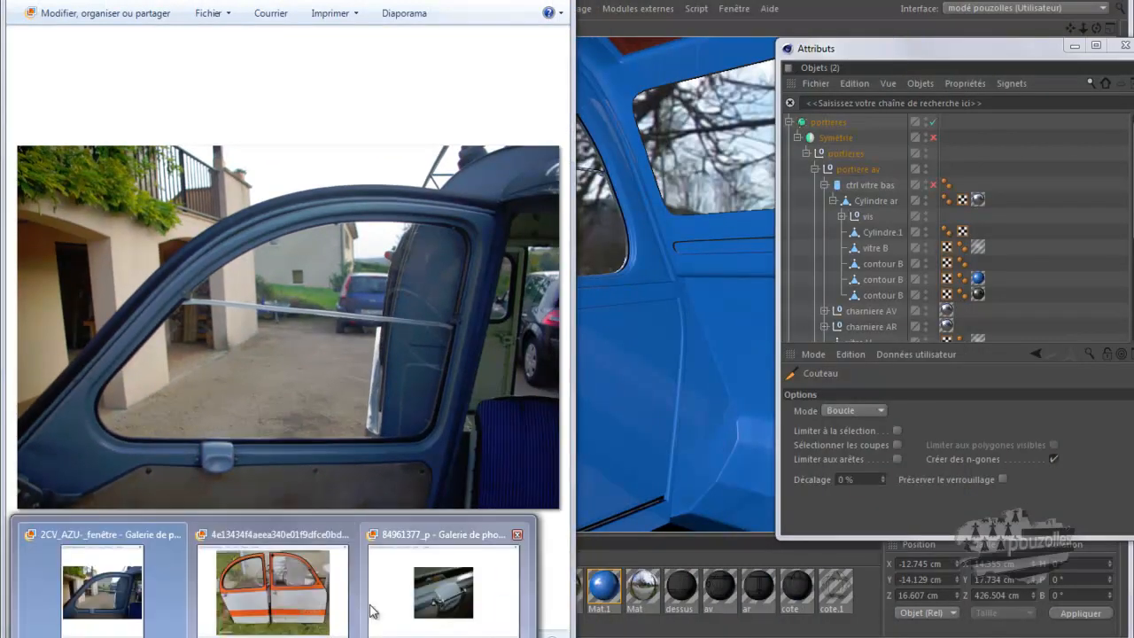
{"action": "left_click", "coordinate": [449, 585]}
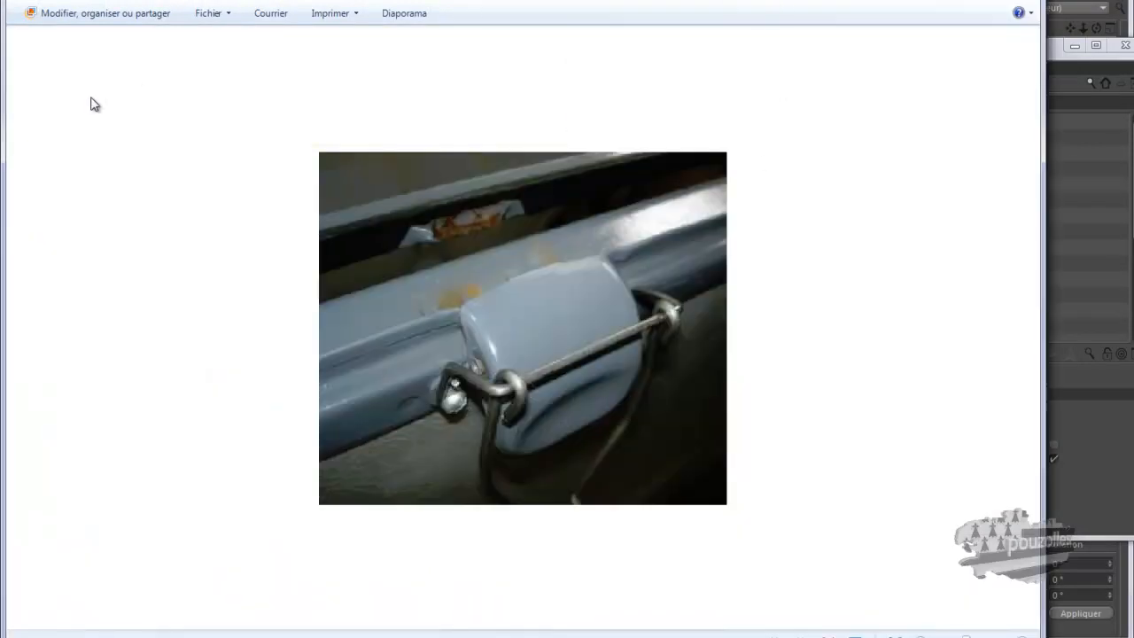
{"action": "left_click_drag", "start_coordinate": [7, 131], "coordinate": [524, 139]}
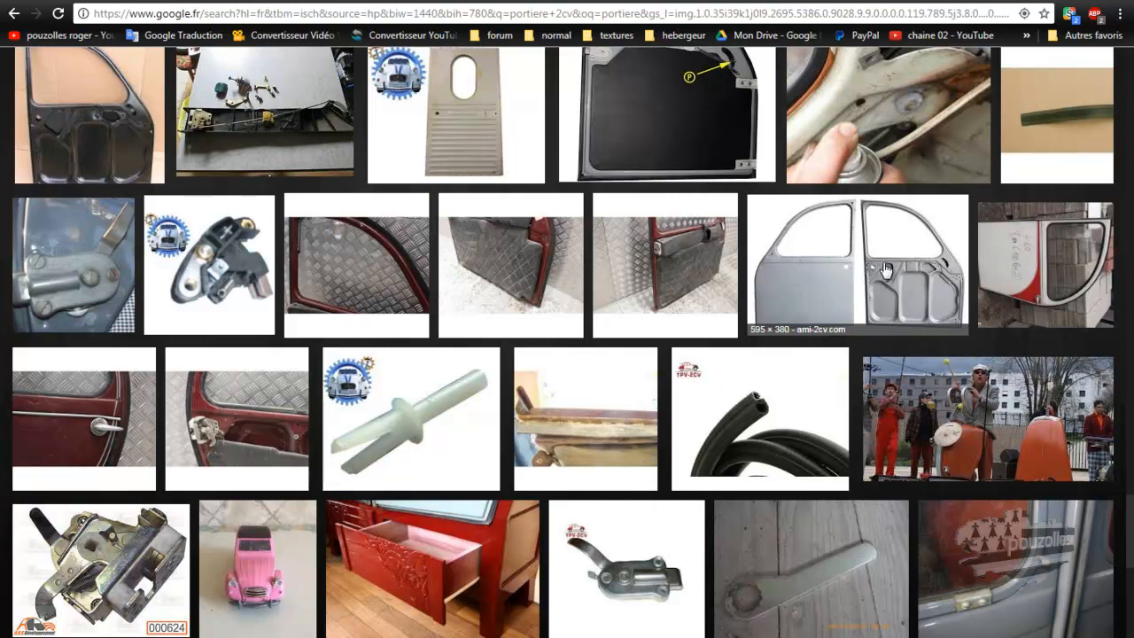
Step: In the browser, look through the "portiere 2cv" image results and preview the lock renovation photo and the RETRO DESIGN door parts drawing
{"action": "scroll", "coordinate": [754, 301], "scroll_direction": "up", "scroll_amount": 5}
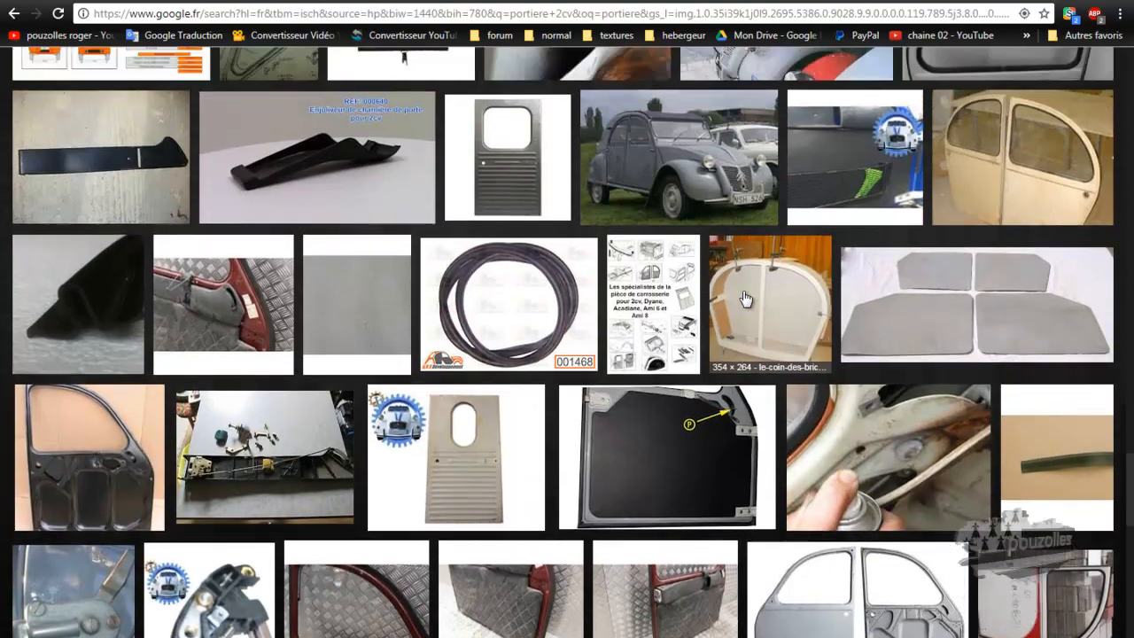
{"action": "scroll", "coordinate": [744, 299], "scroll_direction": "up", "scroll_amount": 4}
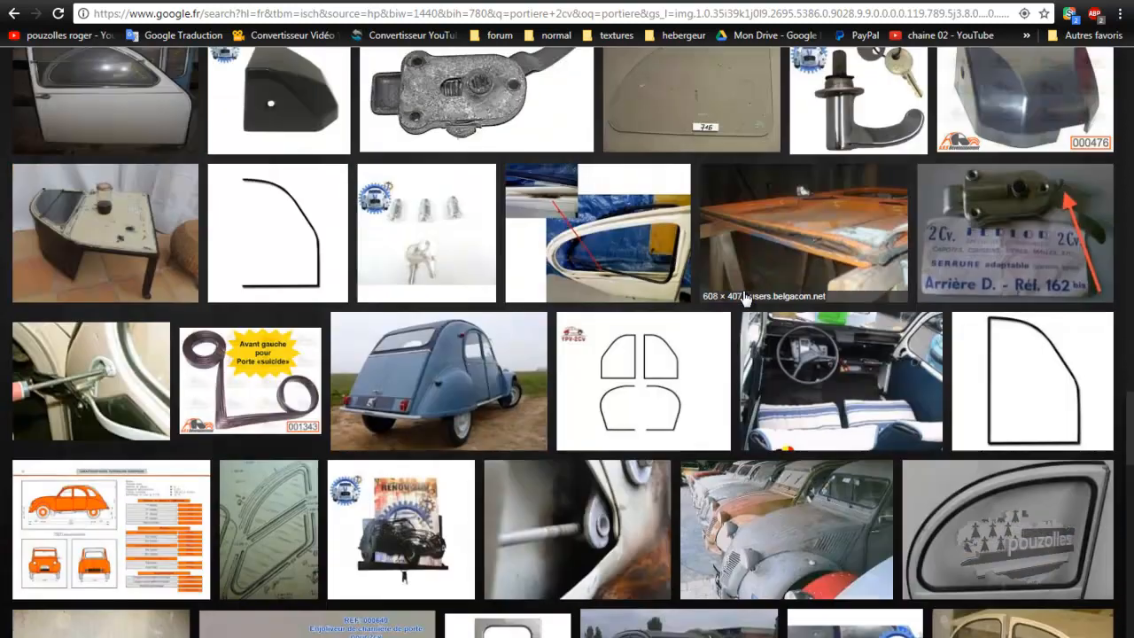
{"action": "scroll", "coordinate": [744, 298], "scroll_direction": "up", "scroll_amount": 4}
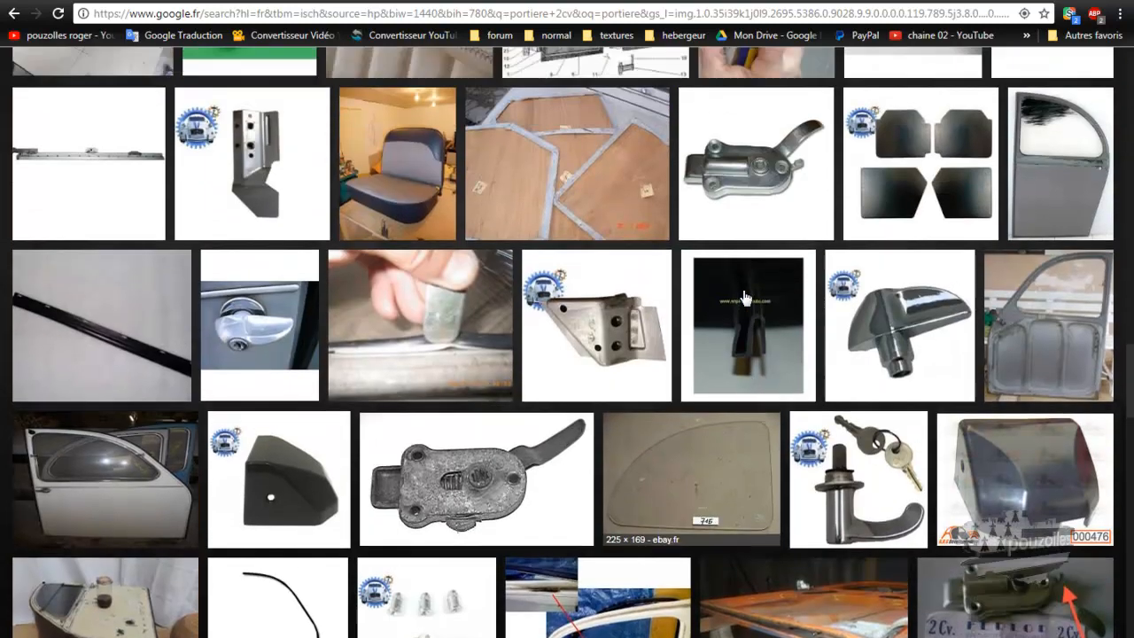
{"action": "scroll", "coordinate": [744, 298], "scroll_direction": "up", "scroll_amount": 3}
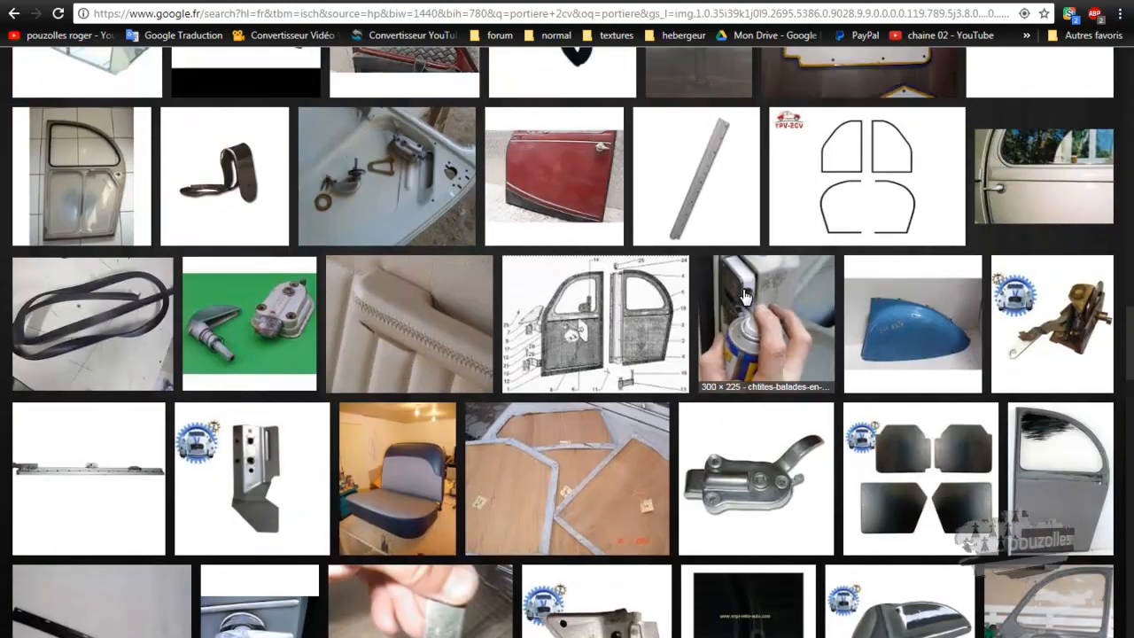
{"action": "left_click", "coordinate": [744, 295]}
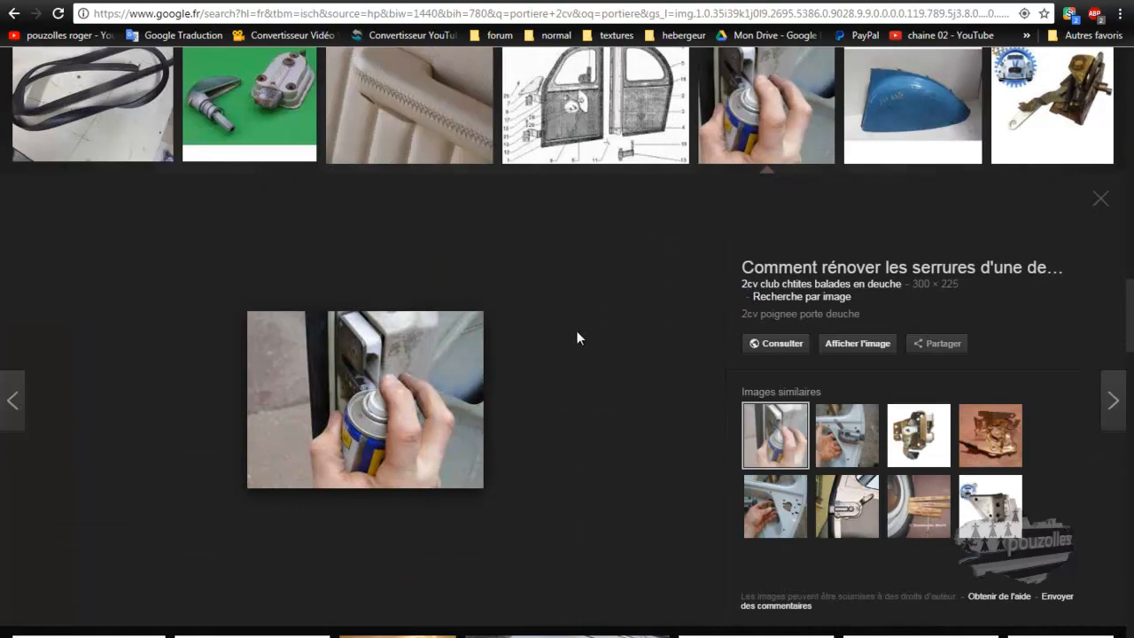
{"action": "left_click", "coordinate": [14, 13]}
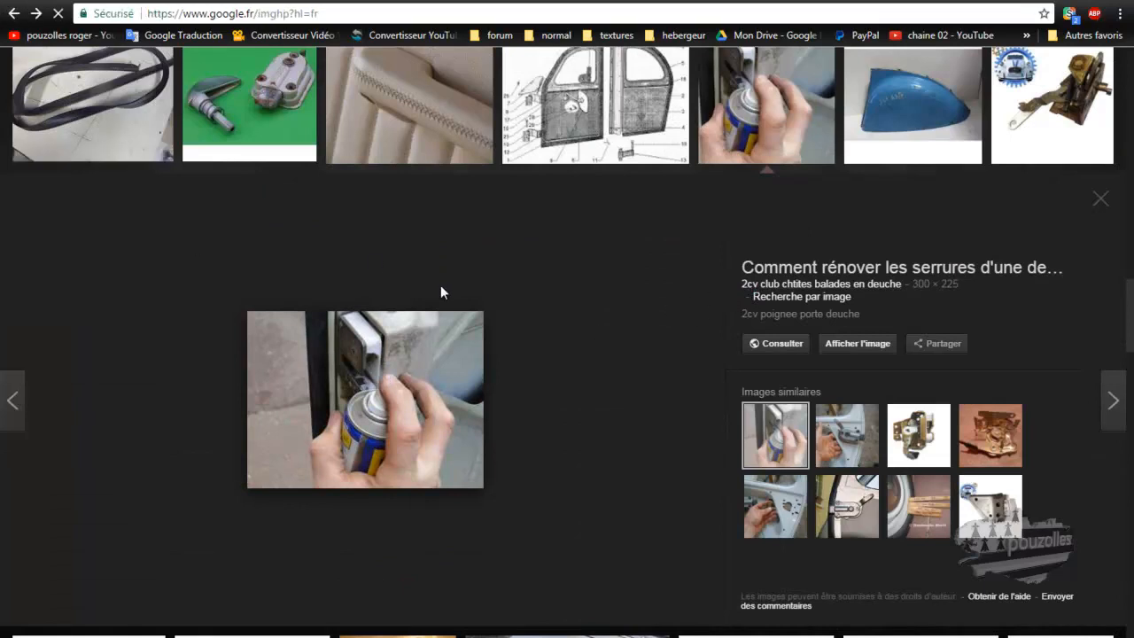
{"action": "left_click", "coordinate": [35, 13]}
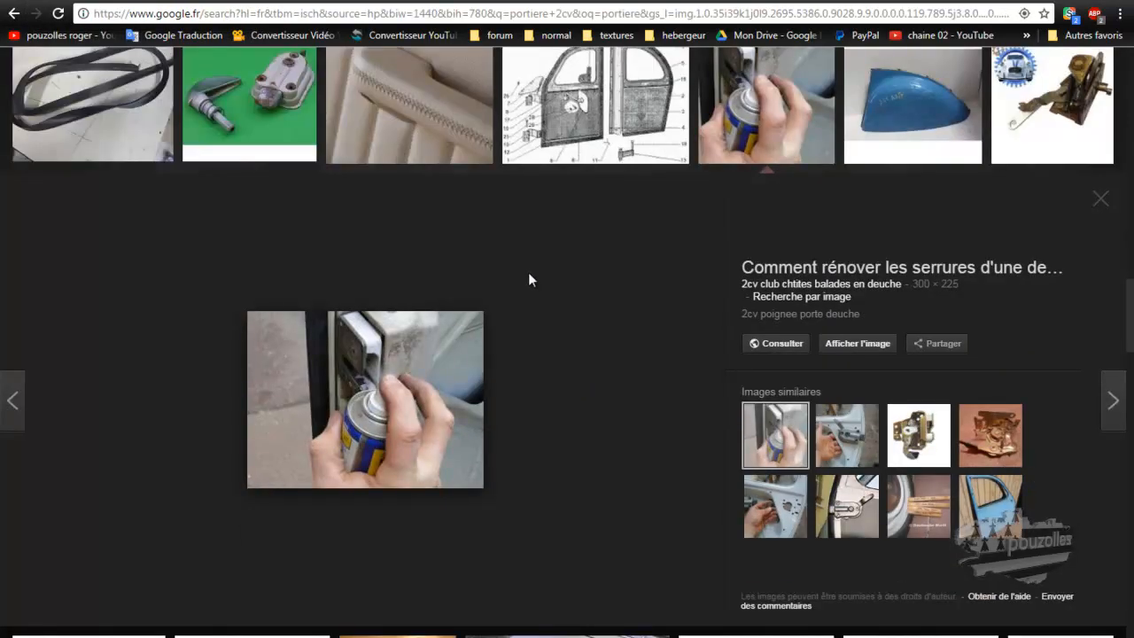
{"action": "left_click", "coordinate": [593, 135]}
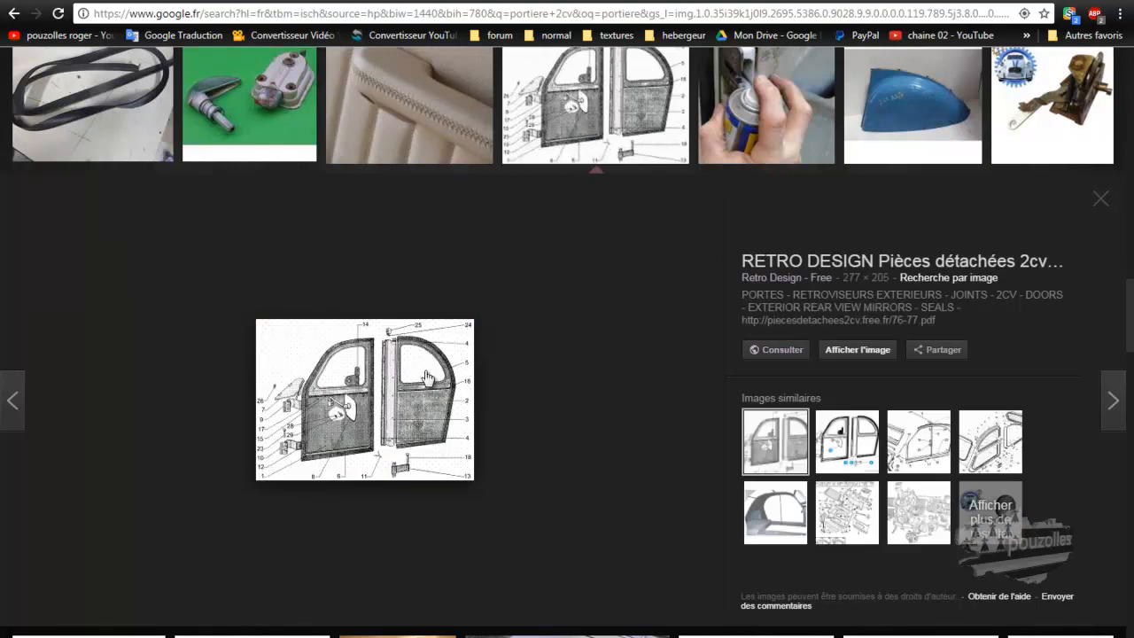
Step: Browse further through the door pictures, preview the "LES PORTIÈRES" photo and show more images similar to it
{"action": "scroll", "coordinate": [348, 209], "scroll_direction": "up", "scroll_amount": 4}
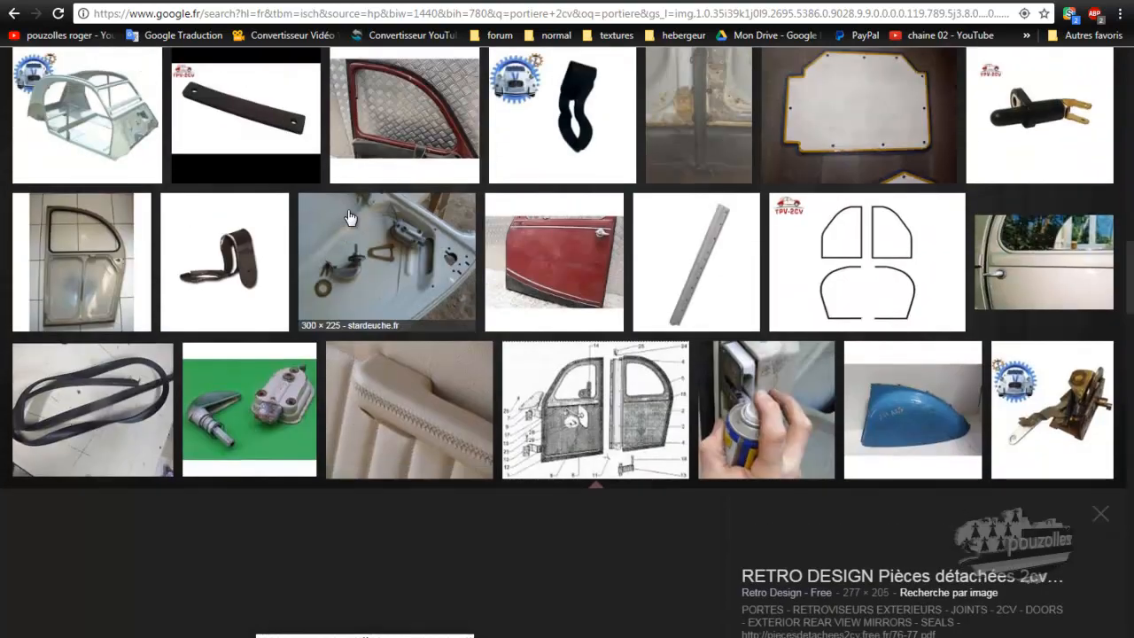
{"action": "scroll", "coordinate": [350, 217], "scroll_direction": "up", "scroll_amount": 2}
{"action": "scroll", "coordinate": [348, 216], "scroll_direction": "up", "scroll_amount": 4}
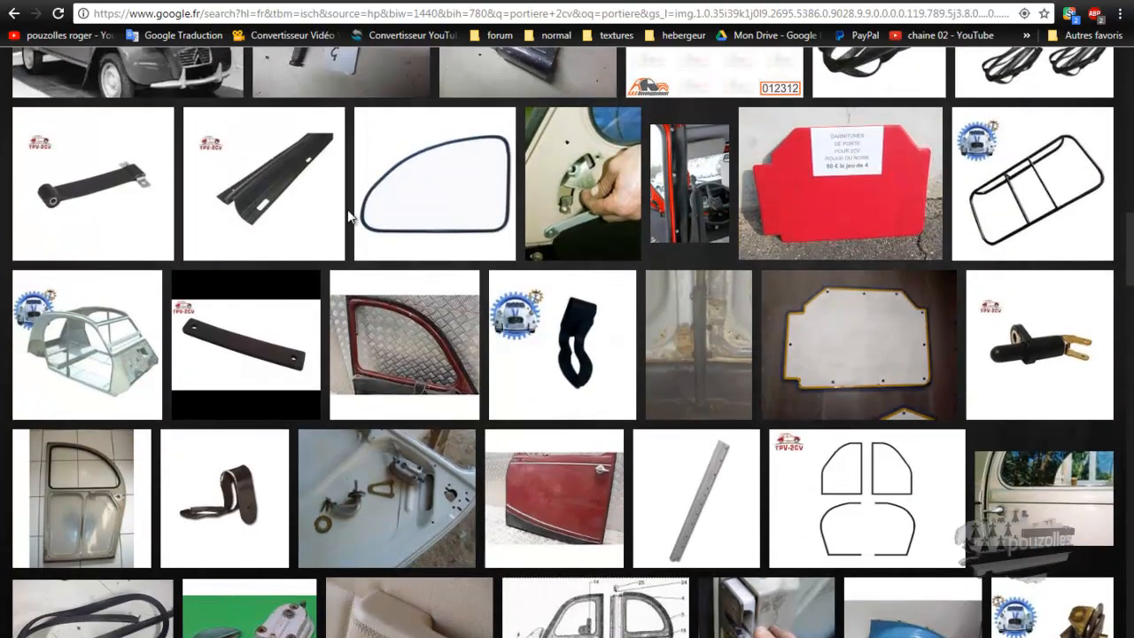
{"action": "scroll", "coordinate": [349, 216], "scroll_direction": "up", "scroll_amount": 3}
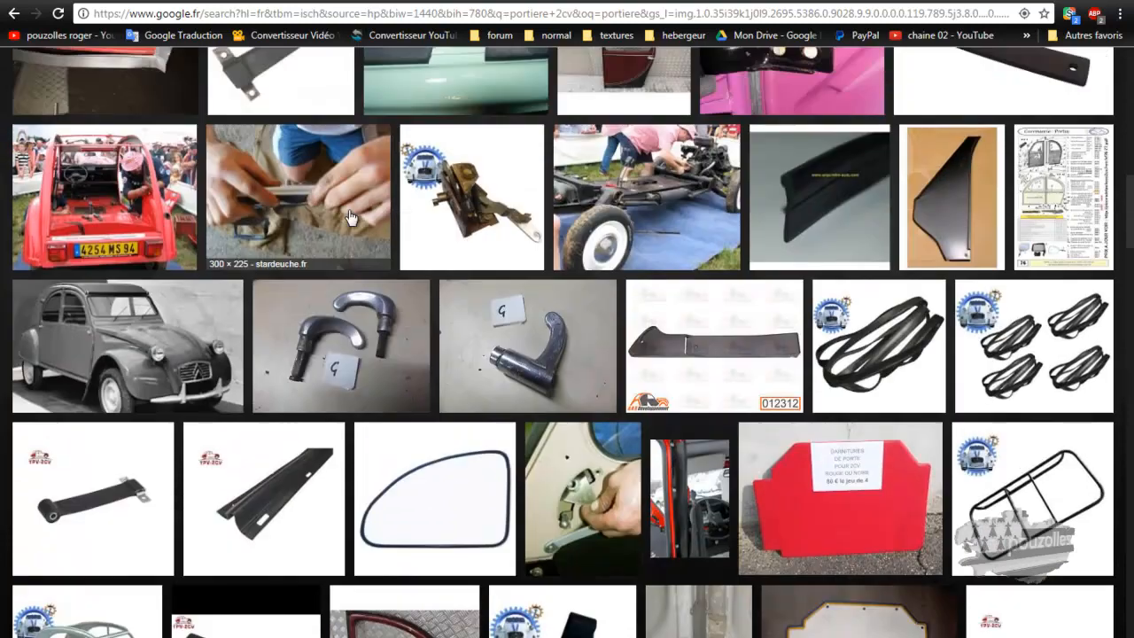
{"action": "scroll", "coordinate": [348, 215], "scroll_direction": "up", "scroll_amount": 3}
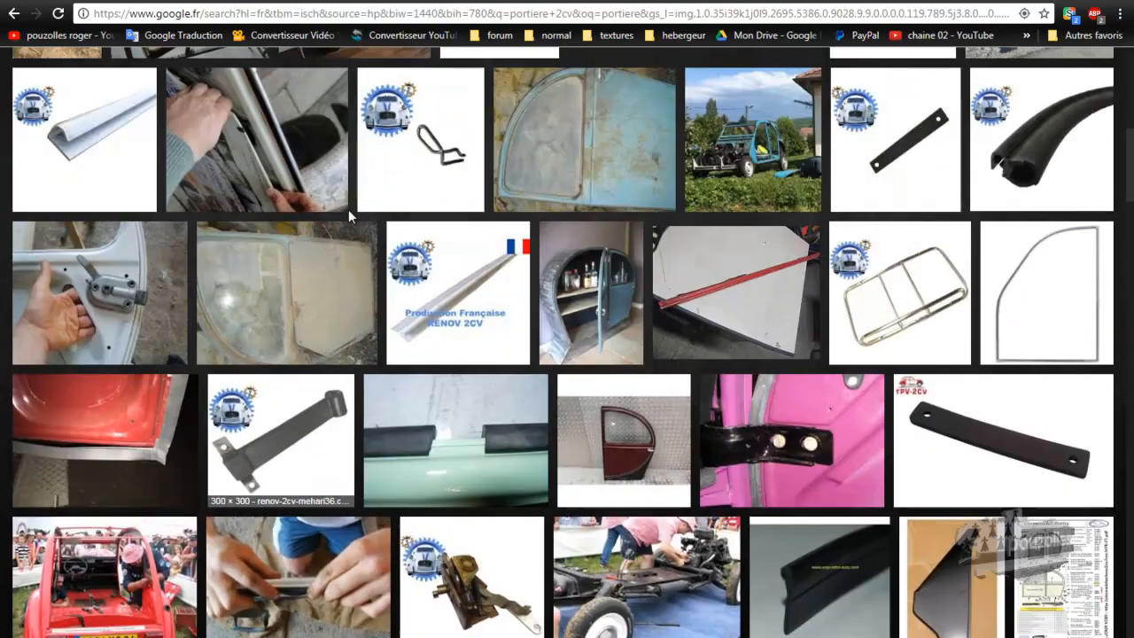
{"action": "scroll", "coordinate": [348, 215], "scroll_direction": "up", "scroll_amount": 1}
{"action": "scroll", "coordinate": [348, 209], "scroll_direction": "up", "scroll_amount": 2}
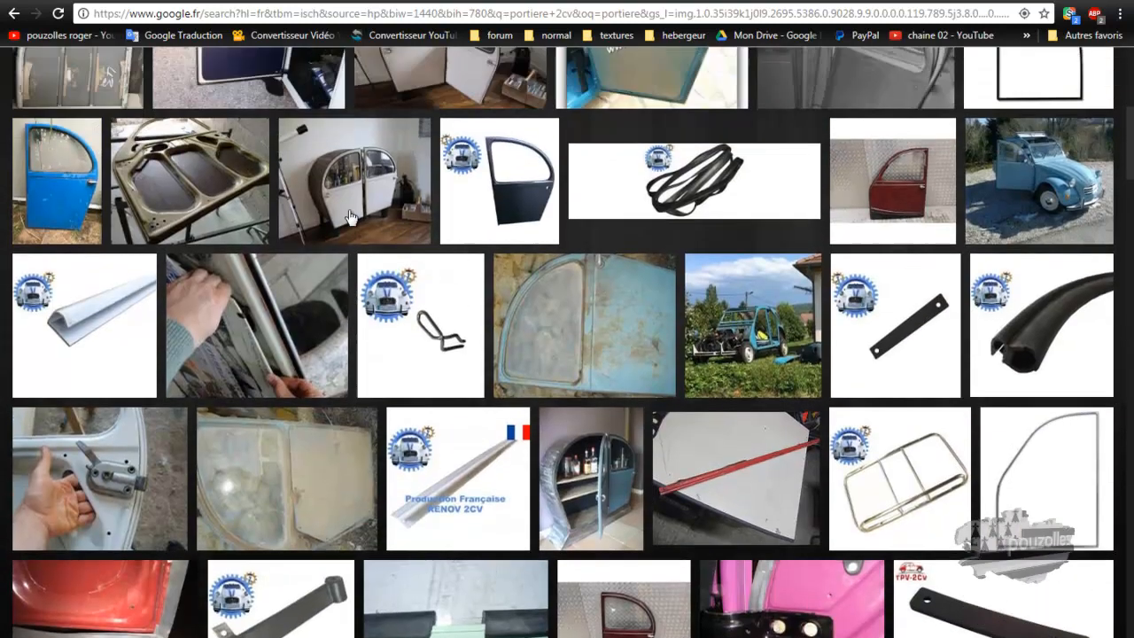
{"action": "scroll", "coordinate": [348, 209], "scroll_direction": "up", "scroll_amount": 2}
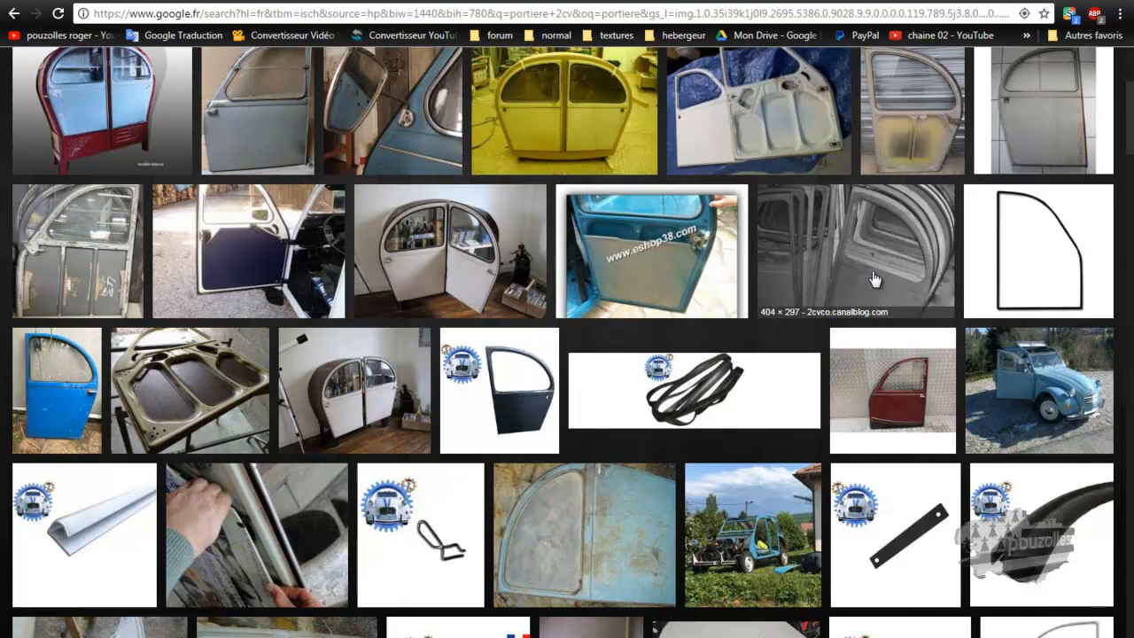
{"action": "left_click", "coordinate": [793, 262]}
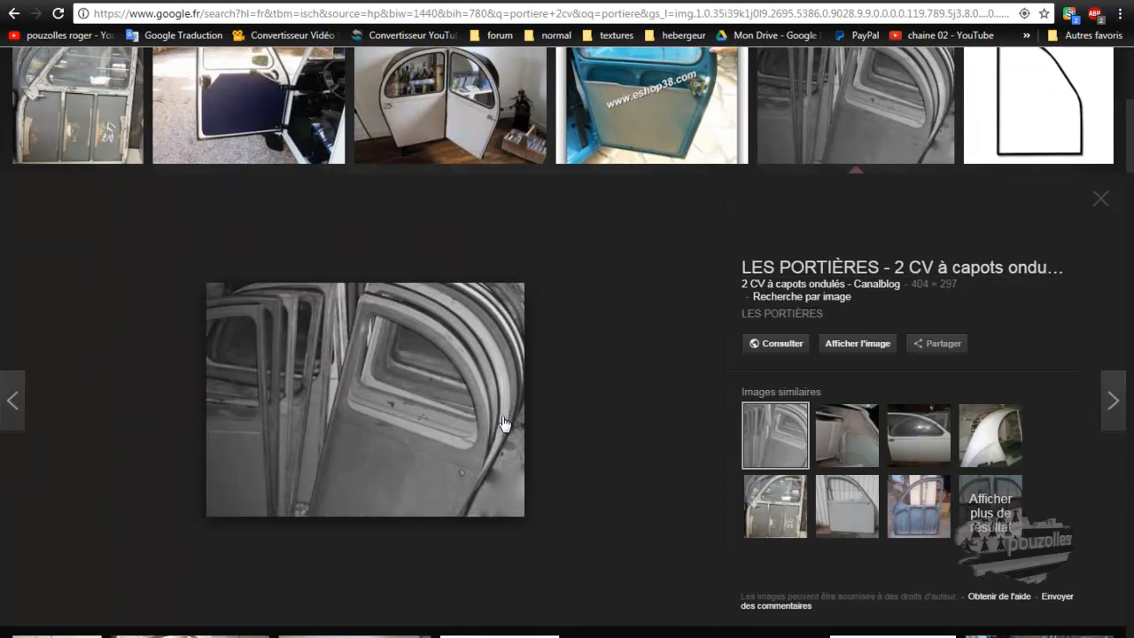
{"action": "left_click", "coordinate": [916, 507]}
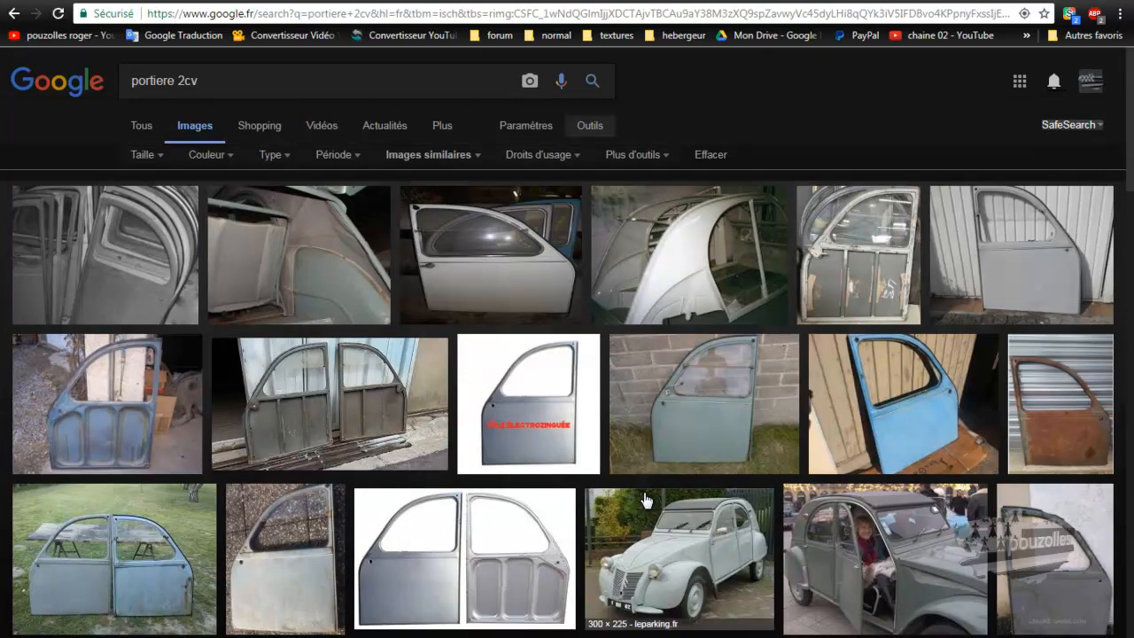
Step: Examine the similar images for 2CV door panels, window frames and their edge details
{"action": "scroll", "coordinate": [642, 531], "scroll_direction": "down", "scroll_amount": 4}
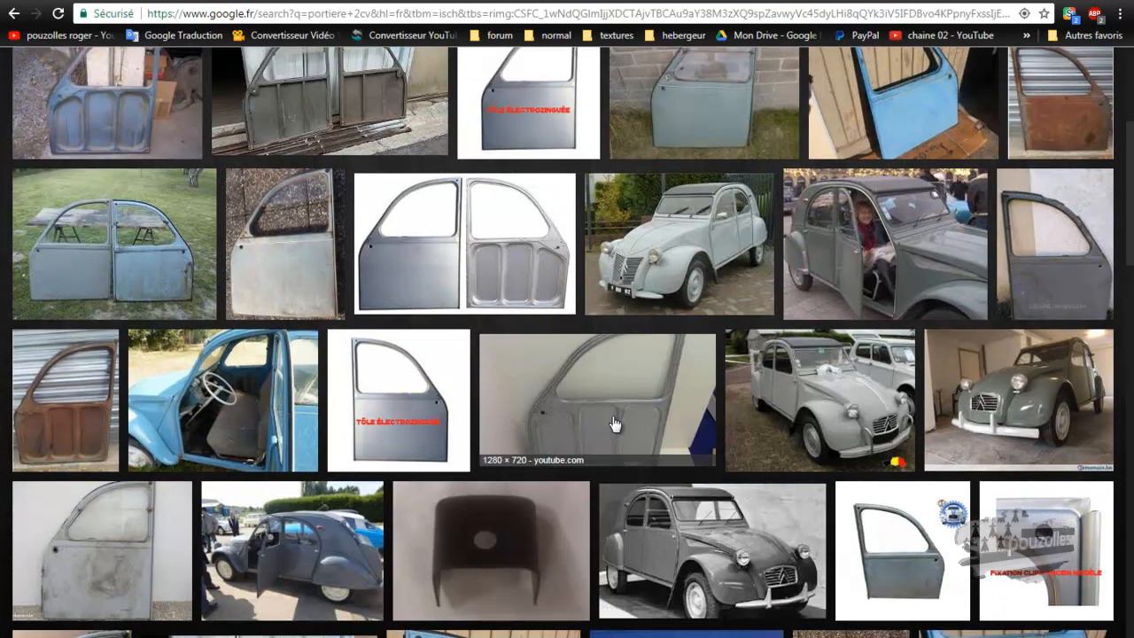
{"action": "scroll", "coordinate": [412, 551], "scroll_direction": "down", "scroll_amount": 3}
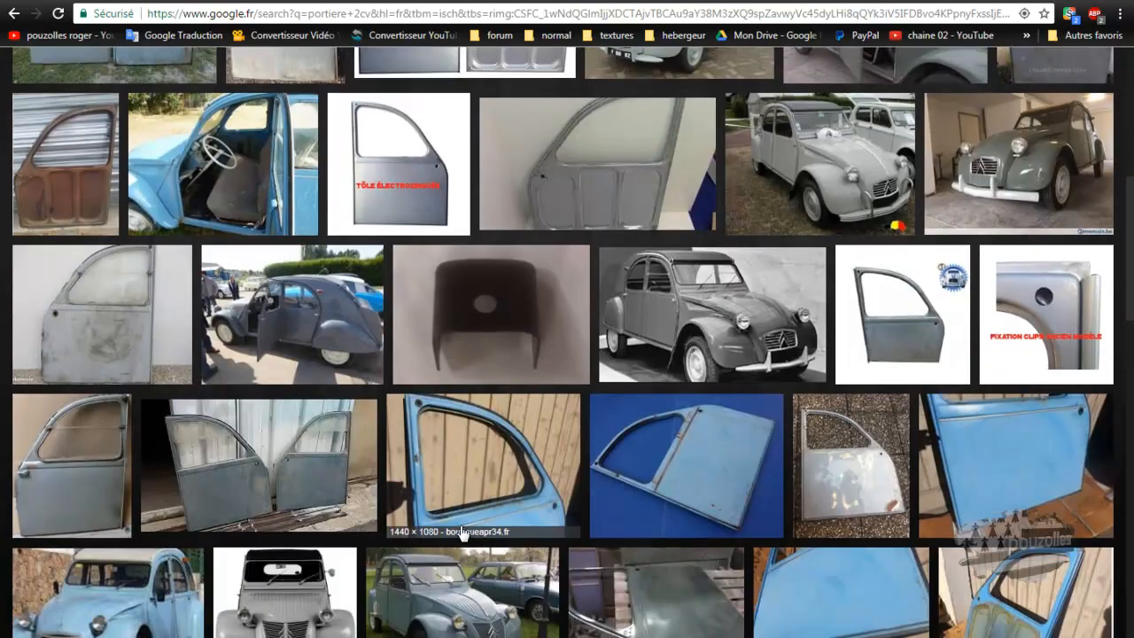
{"action": "scroll", "coordinate": [460, 532], "scroll_direction": "down", "scroll_amount": 4}
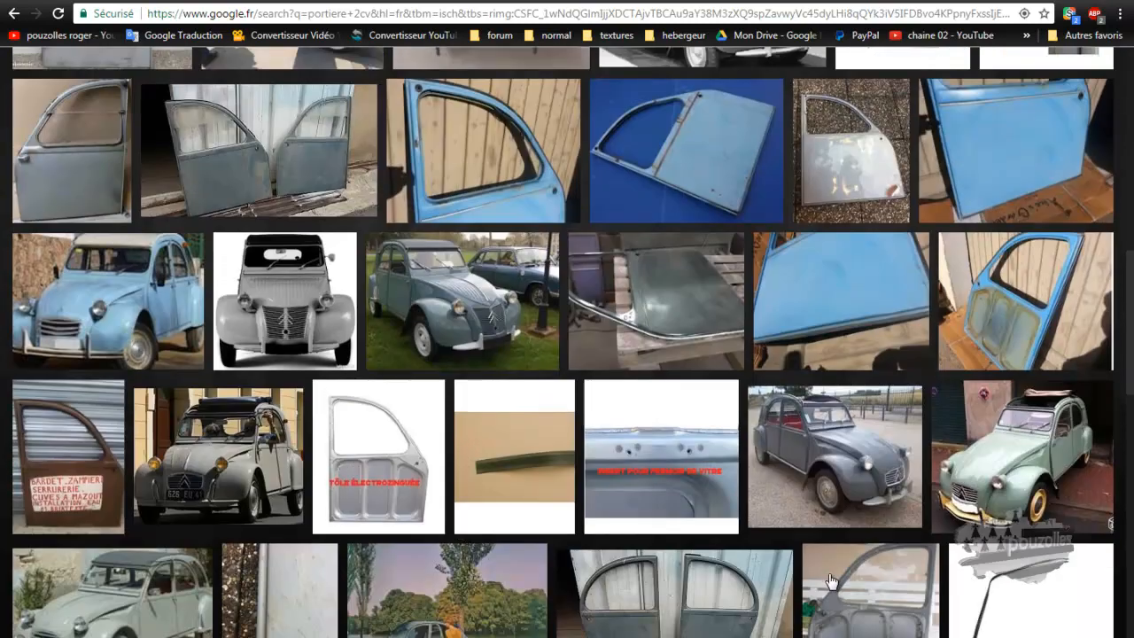
{"action": "scroll", "coordinate": [824, 575], "scroll_direction": "down", "scroll_amount": 3}
{"action": "scroll", "coordinate": [826, 582], "scroll_direction": "down", "scroll_amount": 3}
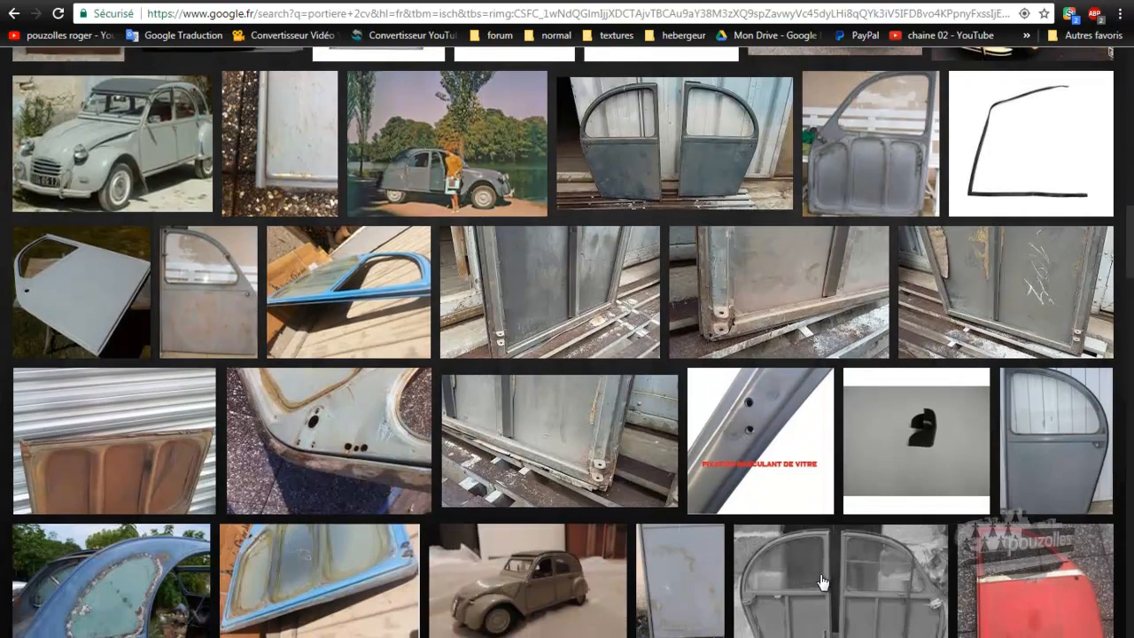
{"action": "scroll", "coordinate": [822, 582], "scroll_direction": "down", "scroll_amount": 1}
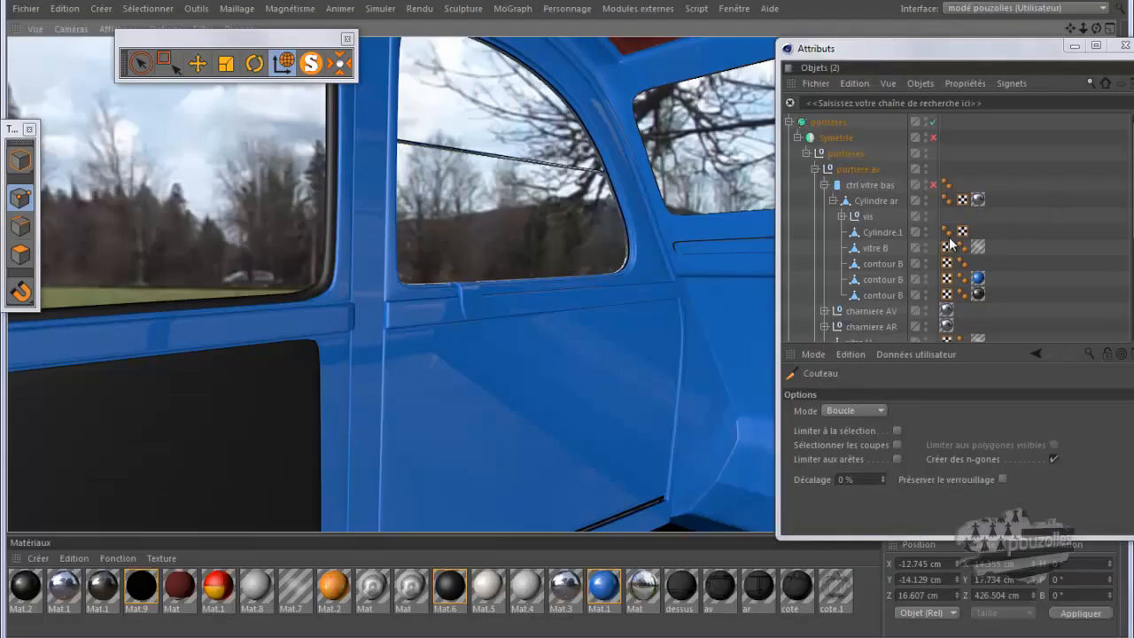
Step: Back in Cinema 4D, select the portiere av and portiere ar objects together and isolate them in the view
{"action": "scroll", "coordinate": [895, 238], "scroll_direction": "down", "scroll_amount": 2}
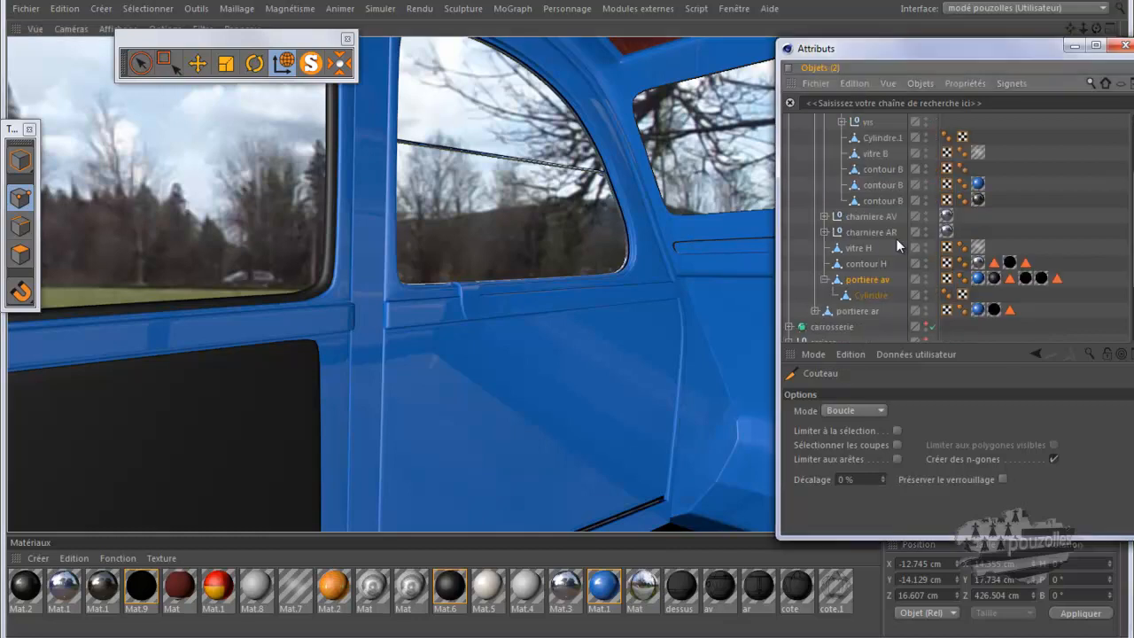
{"action": "left_click", "coordinate": [868, 279]}
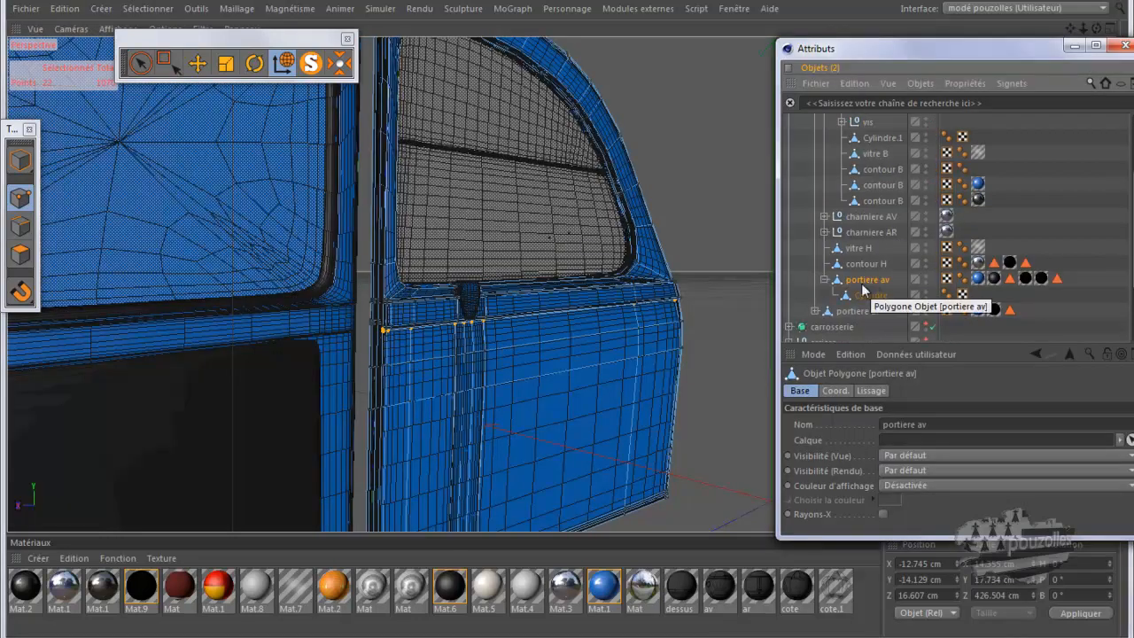
{"action": "left_click", "coordinate": [851, 310], "text": "ctrl"}
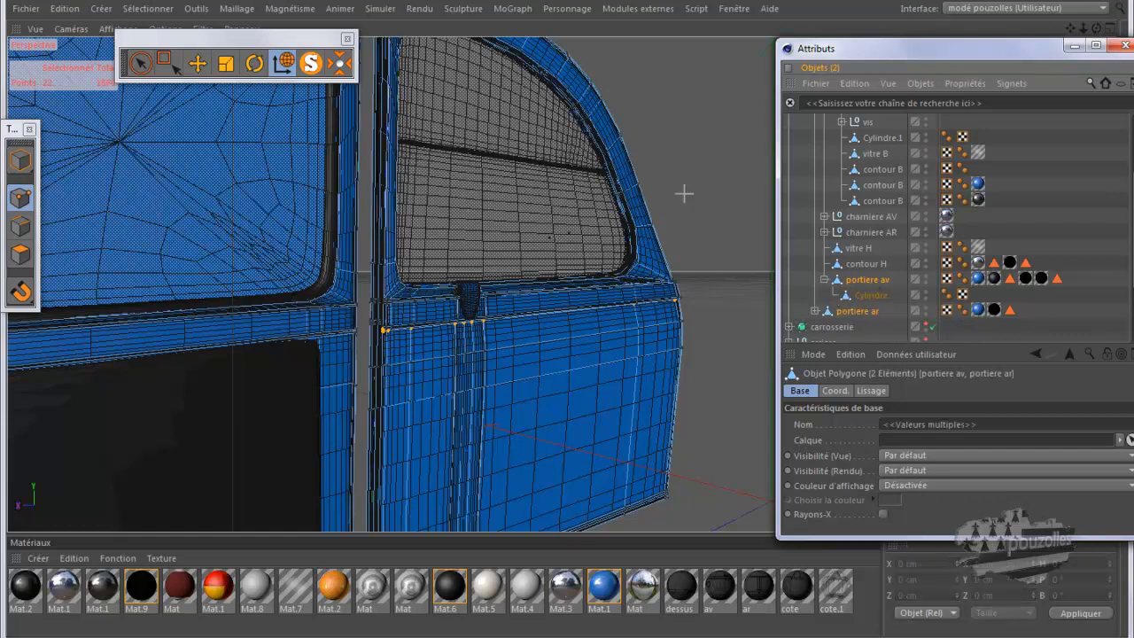
{"action": "left_click", "coordinate": [312, 62]}
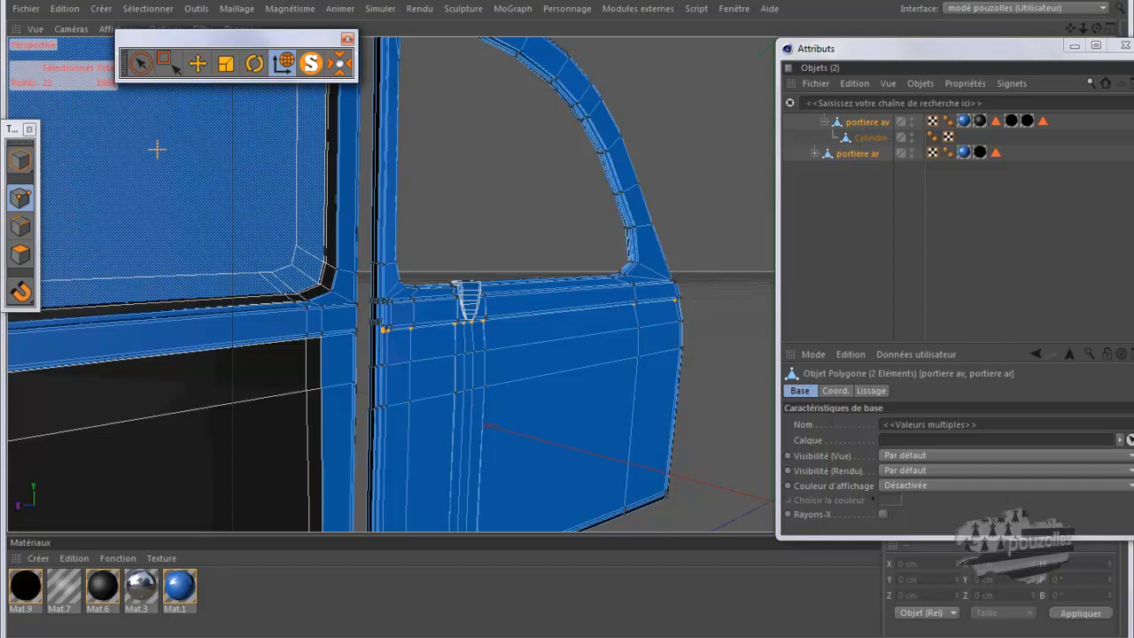
Step: With Loop Selection in point mode, try to delete the outline and inner face of the raised band panel on the door with the handle
{"action": "left_click", "coordinate": [20, 198]}
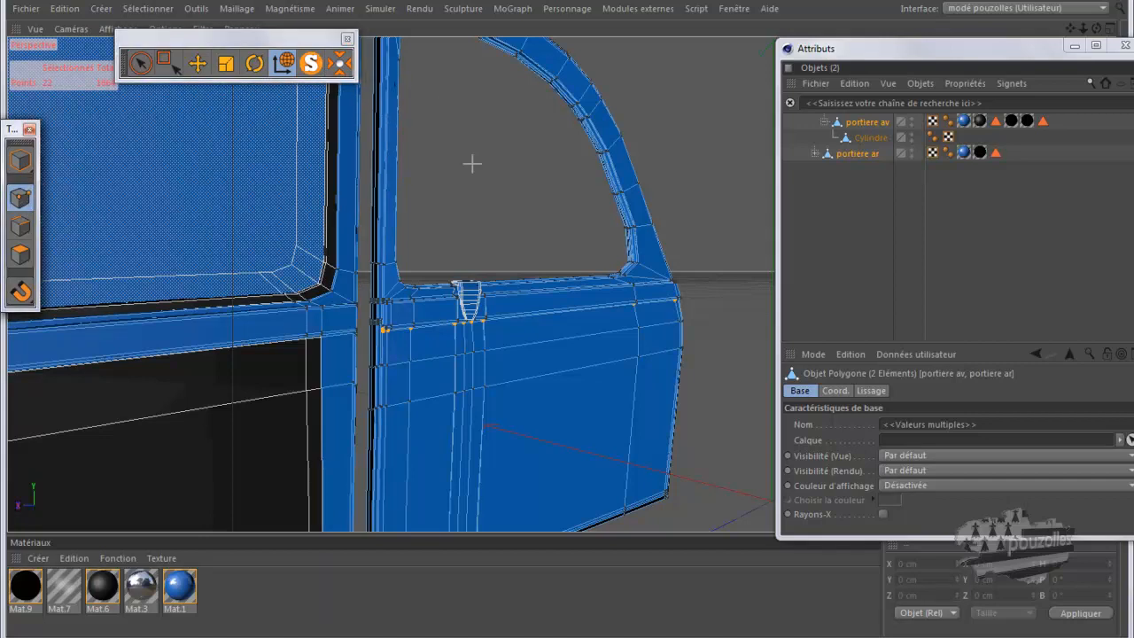
{"action": "key", "text": "u"}
{"action": "key", "text": "l"}
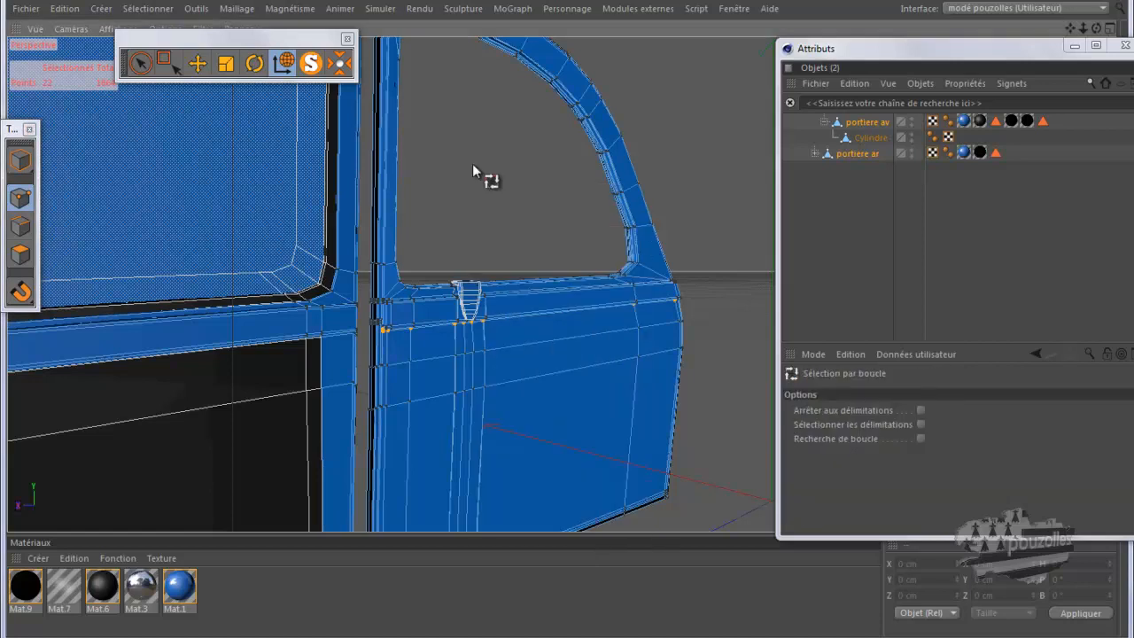
{"action": "scroll", "coordinate": [405, 307], "scroll_direction": "up", "scroll_amount": 1}
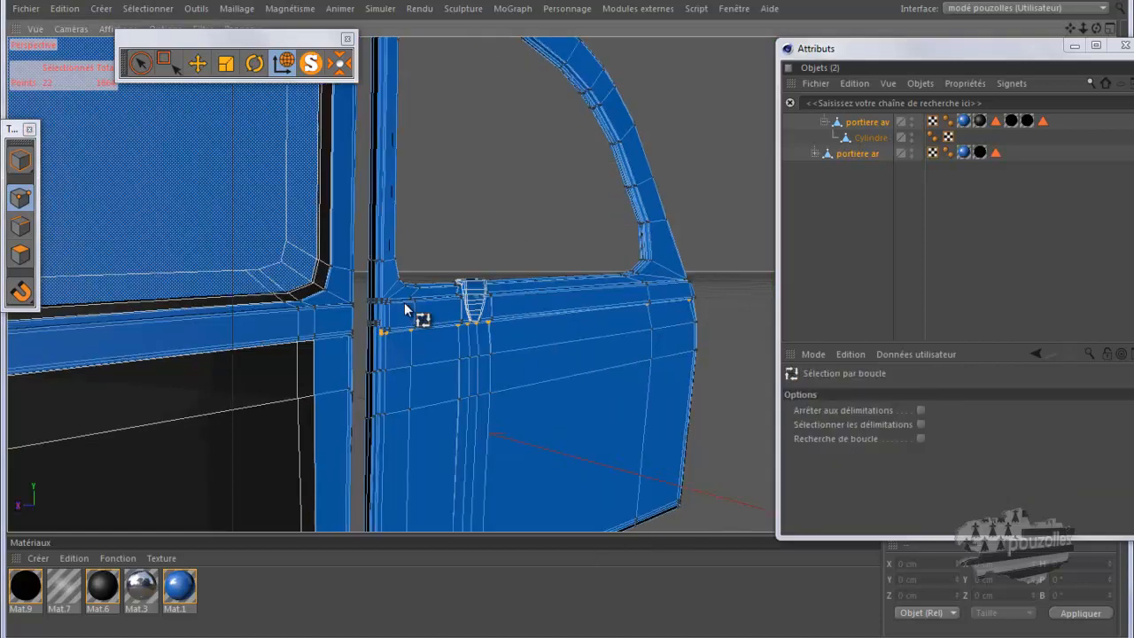
{"action": "scroll", "coordinate": [404, 307], "scroll_direction": "up", "scroll_amount": 6}
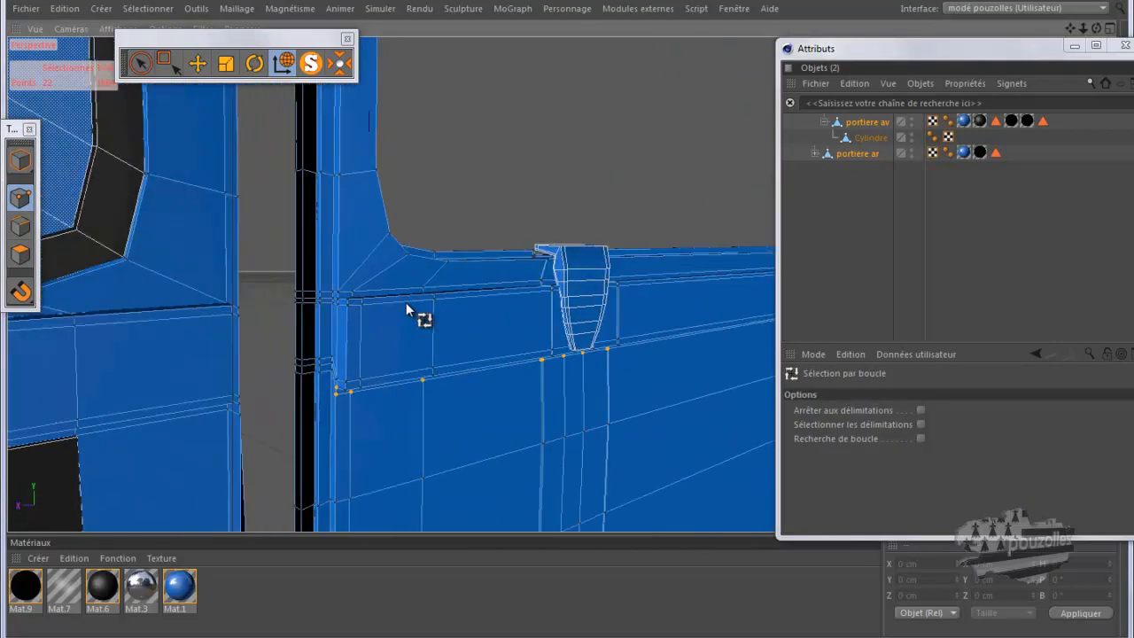
{"action": "scroll", "coordinate": [406, 305], "scroll_direction": "up", "scroll_amount": 4}
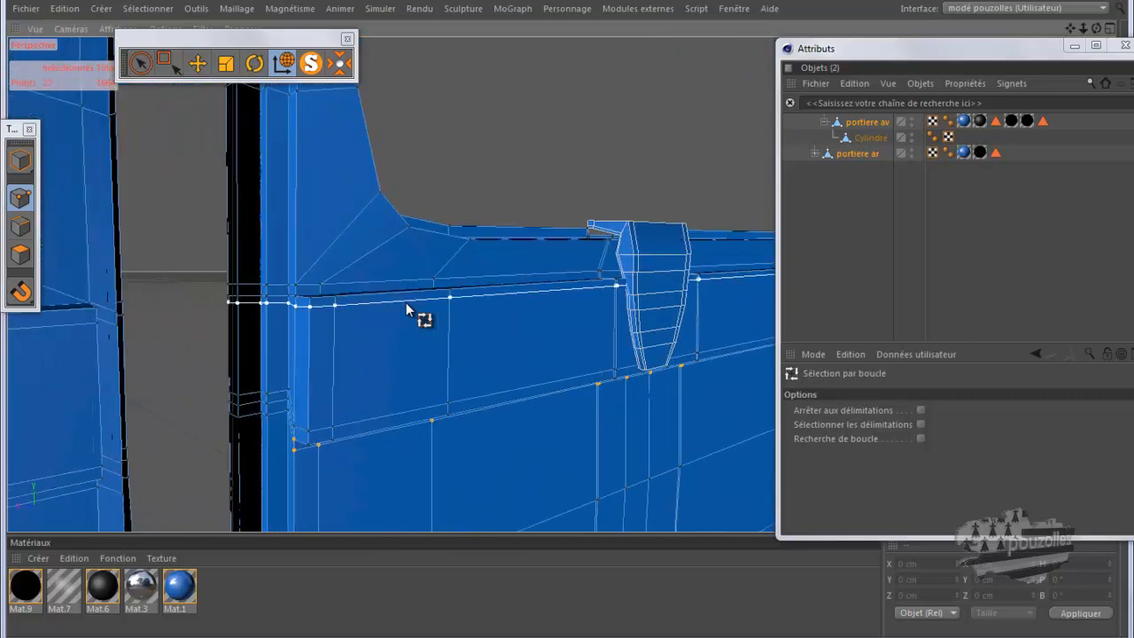
{"action": "left_click", "coordinate": [316, 301]}
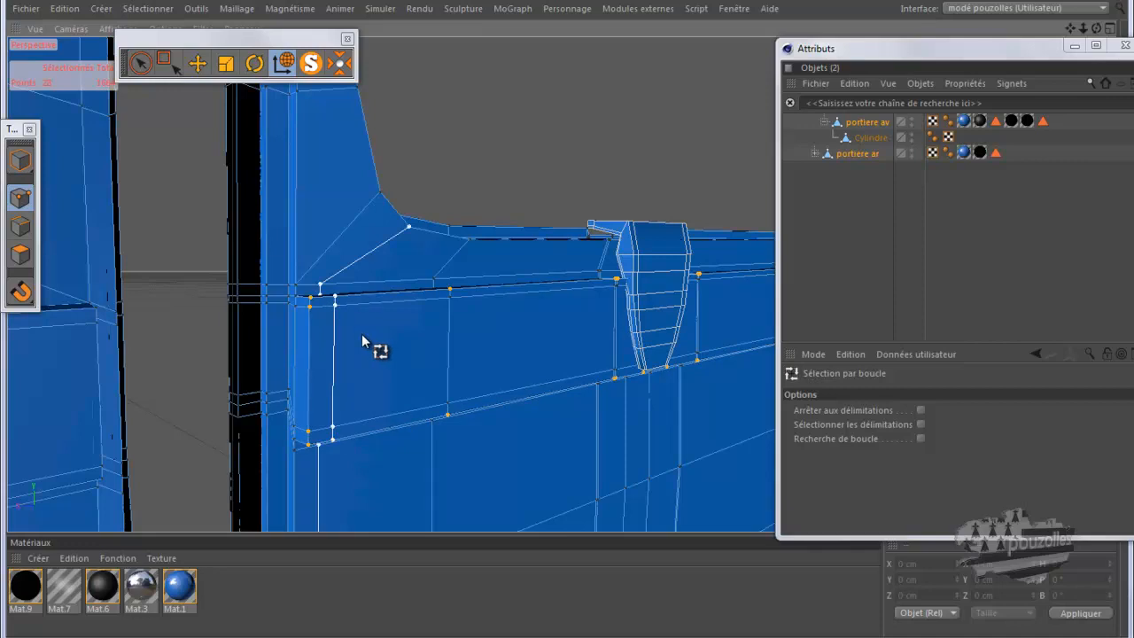
{"action": "key", "text": "ctrl+shift+a"}
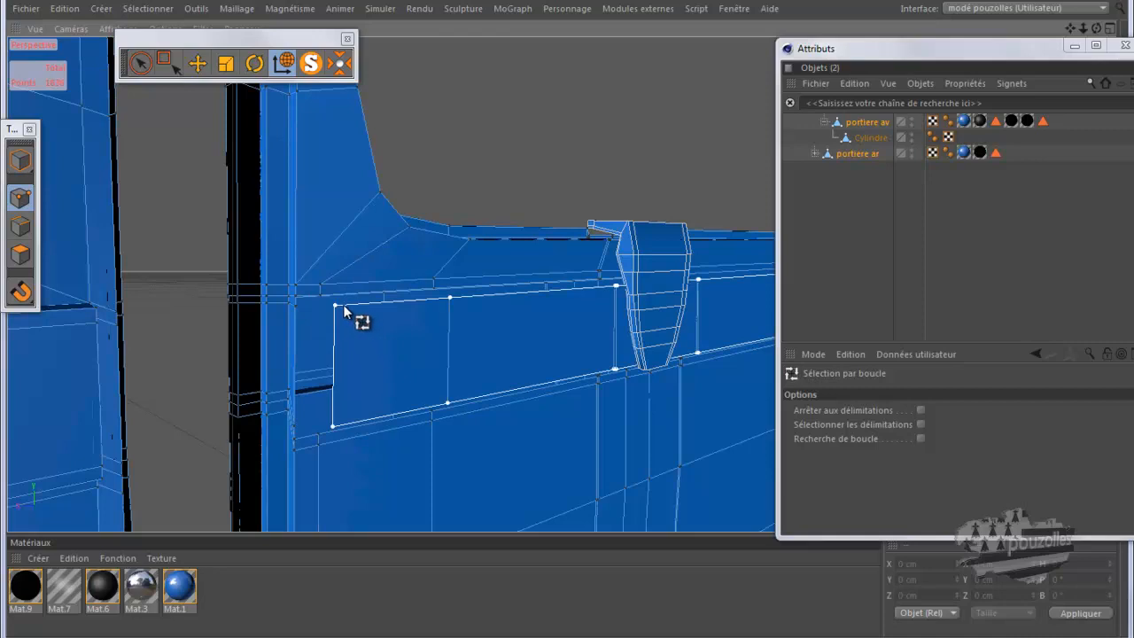
{"action": "left_click", "coordinate": [337, 305]}
{"action": "key", "text": "Delete"}
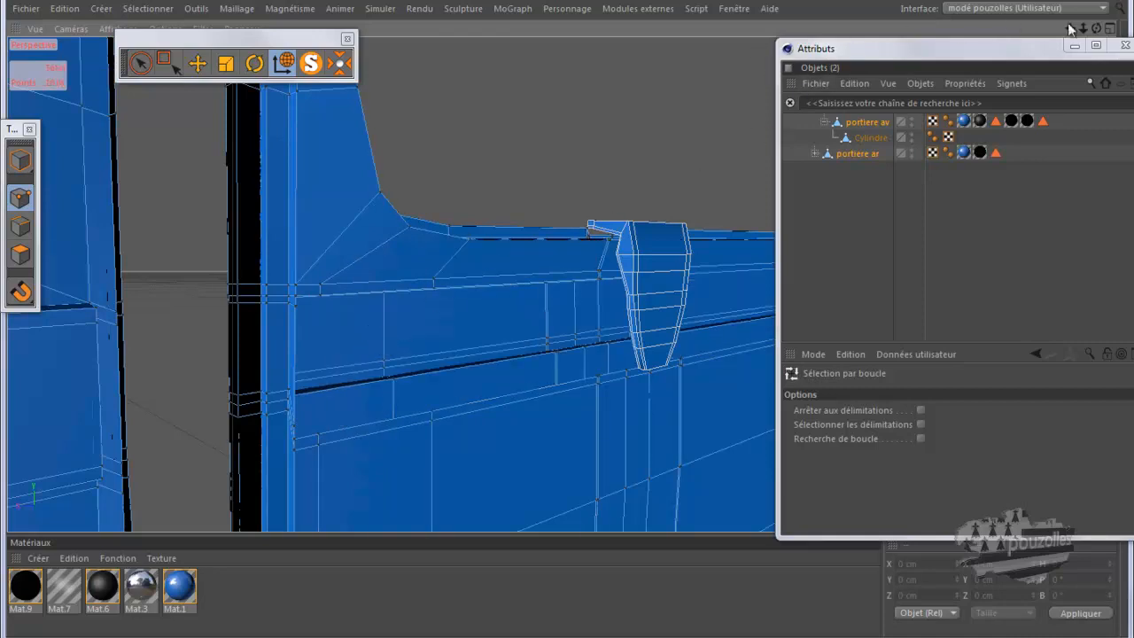
Step: Select the point loop around the opening left by the band panel, then undo back to before the panel was deleted
{"action": "left_click_drag", "start_coordinate": [1098, 29], "coordinate": [565, 319]}
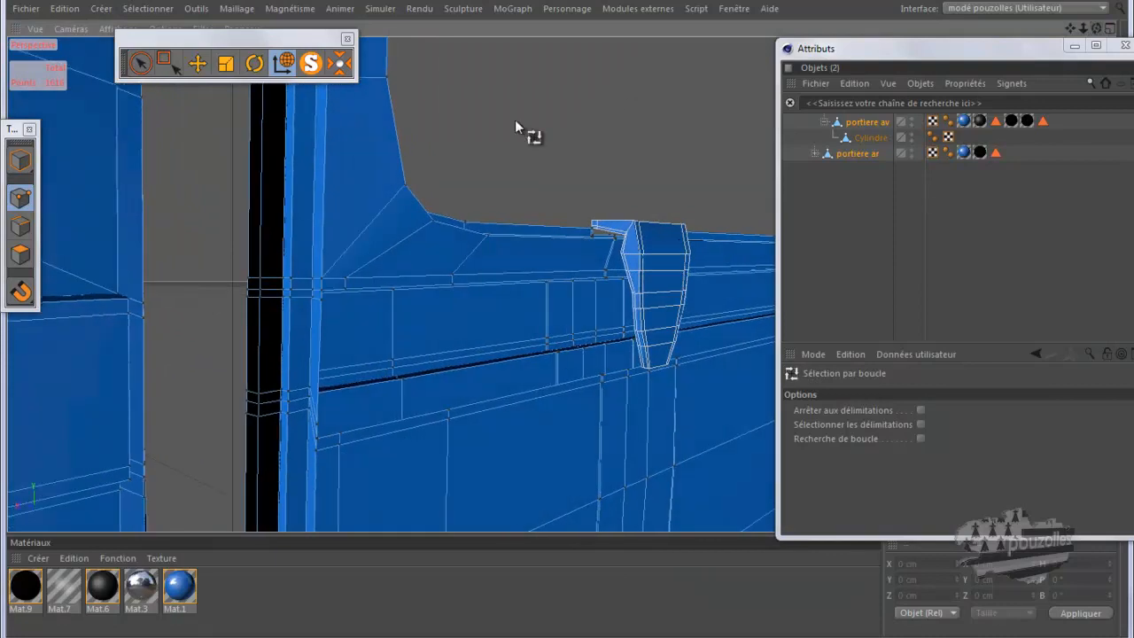
{"action": "left_click", "coordinate": [308, 303]}
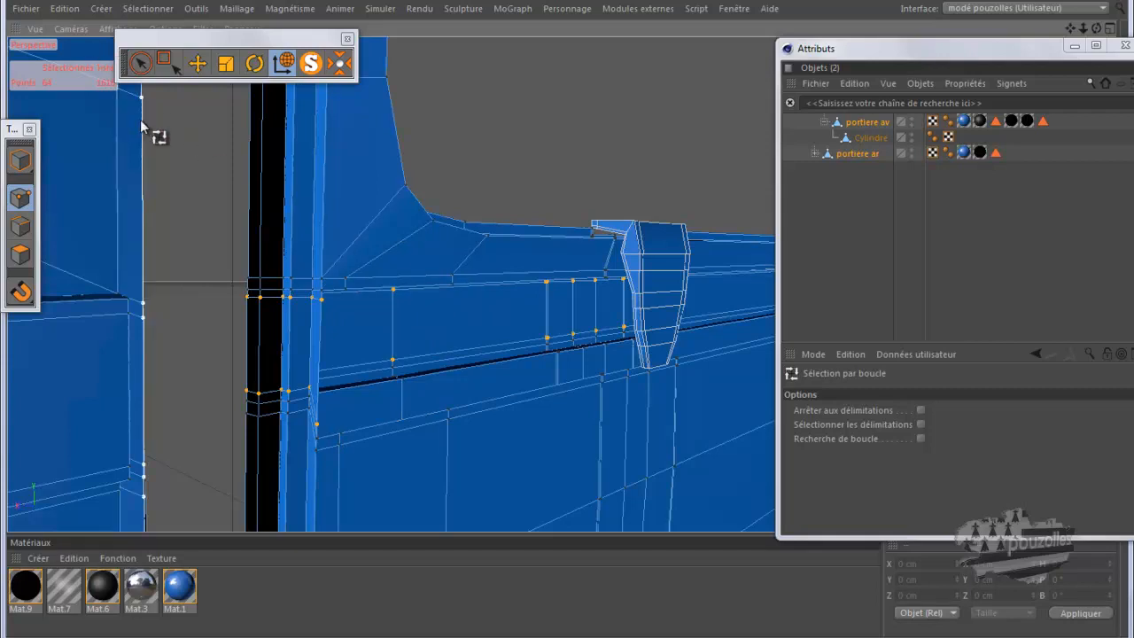
{"action": "key", "text": "ctrl+z"}
{"action": "key", "text": "ctrl+z"}
{"action": "key", "text": "ctrl+z"}
{"action": "key", "text": "ctrl+z"}
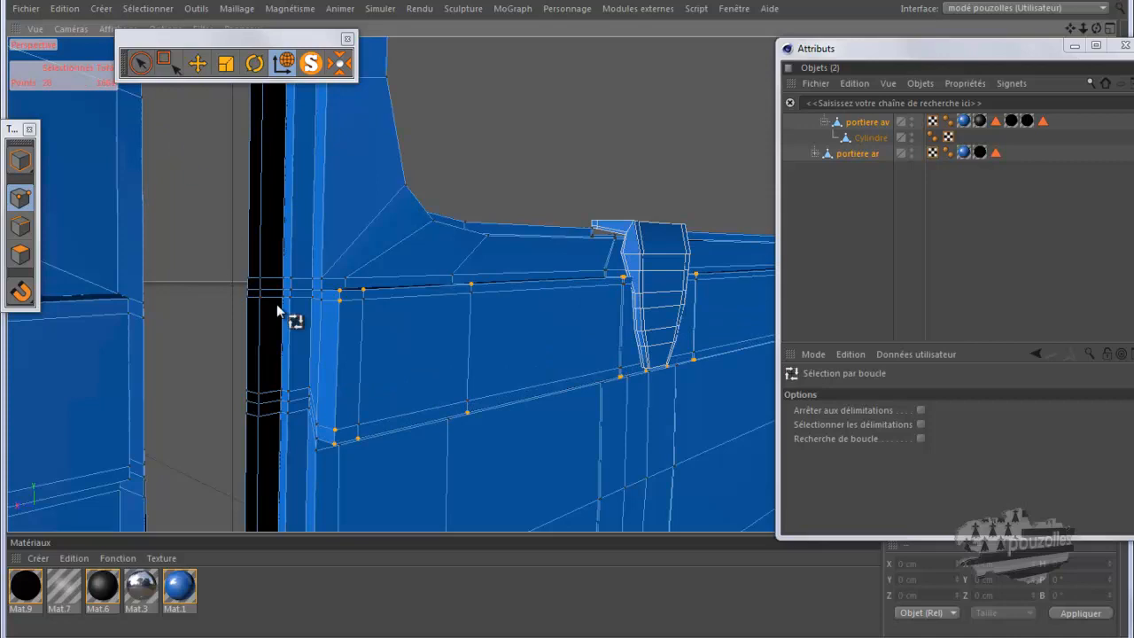
Step: Try deleting the upper and lower horizontal point loops together with the band panel's outline, then undo the deletion
{"action": "left_click", "coordinate": [379, 305], "text": "shift"}
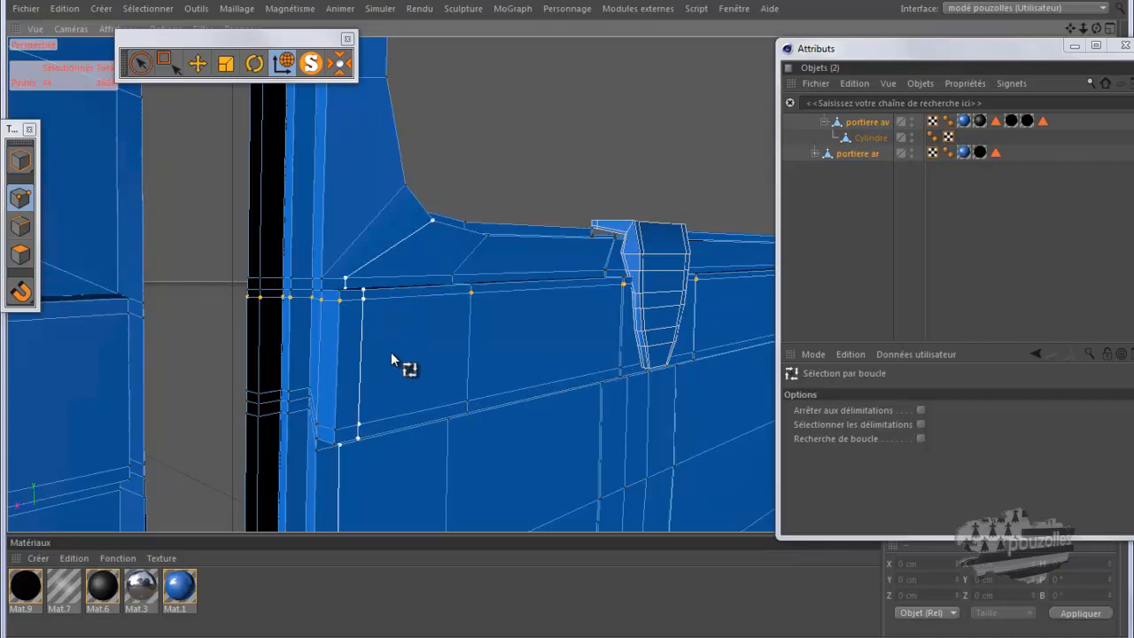
{"action": "left_click", "coordinate": [401, 411], "text": "shift"}
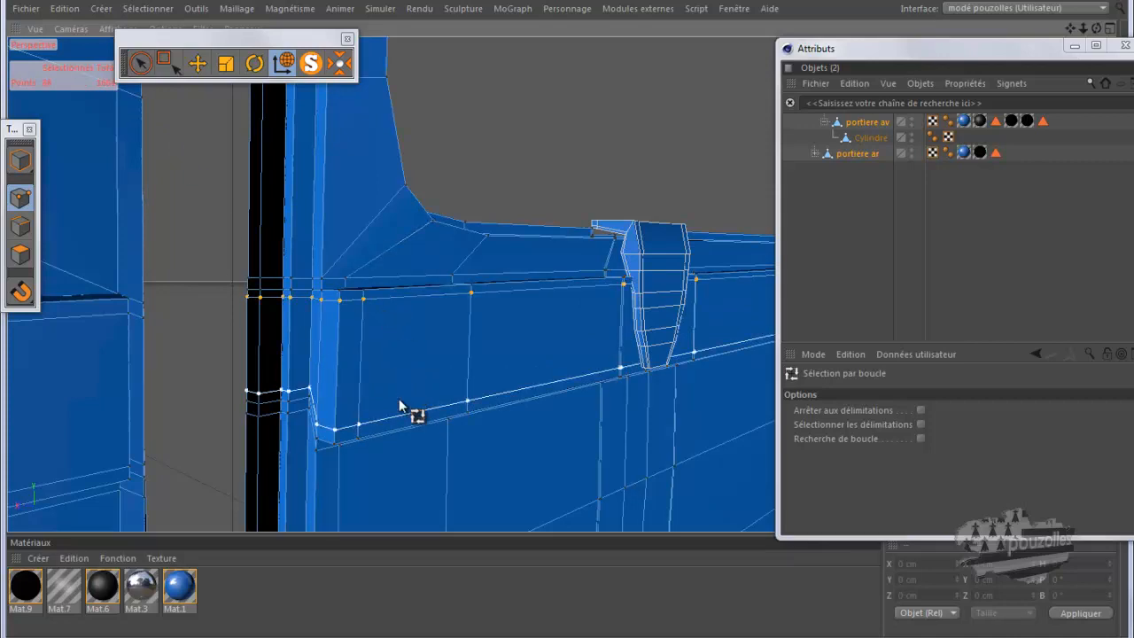
{"action": "left_click", "coordinate": [343, 351], "text": "shift"}
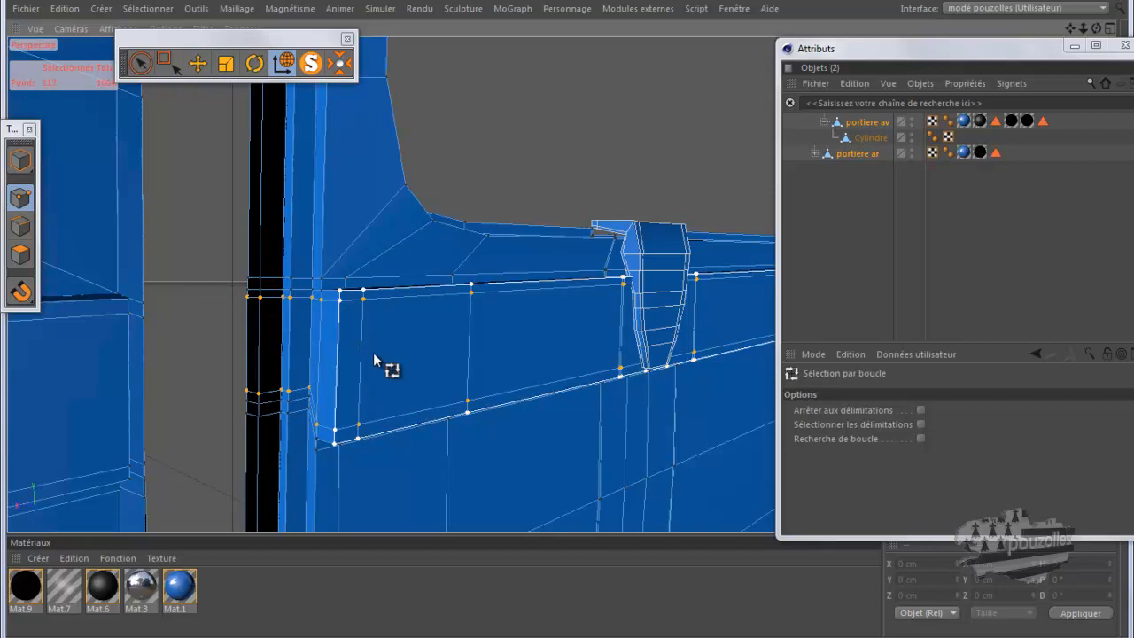
{"action": "key", "text": "Delete"}
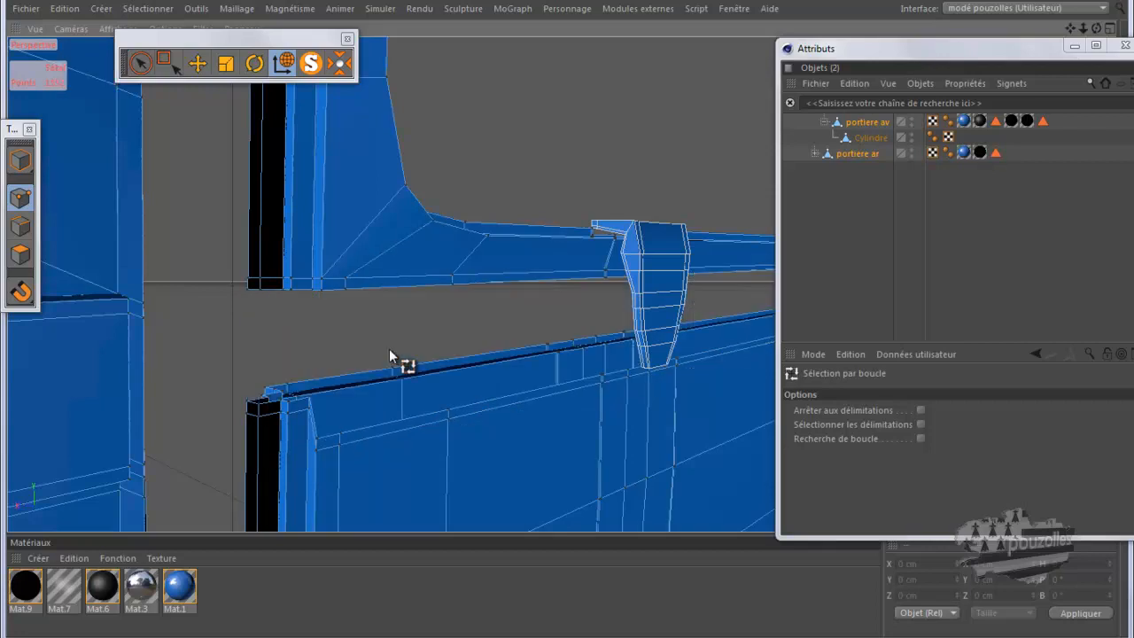
{"action": "left_click", "coordinate": [69, 9]}
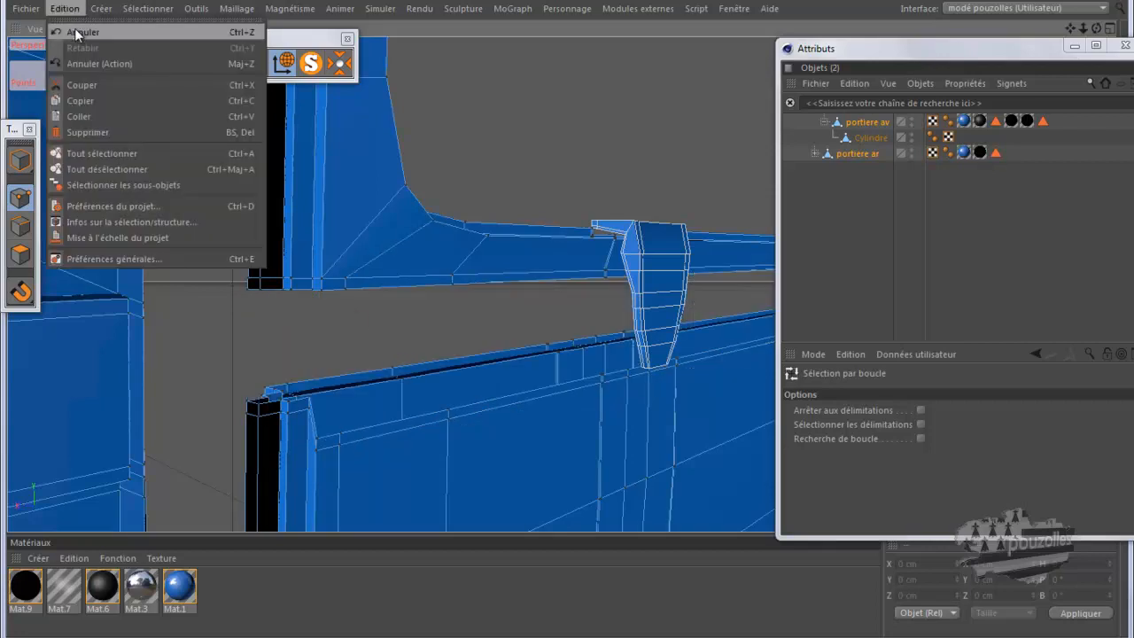
{"action": "left_click", "coordinate": [78, 26]}
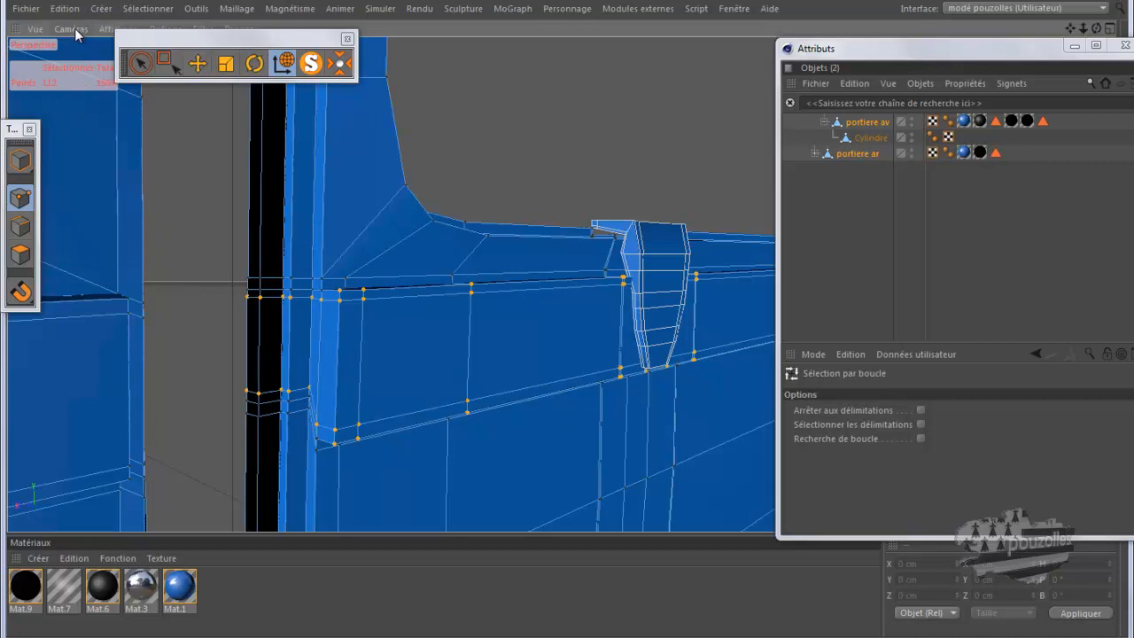
Step: Delete the outline point loop of the raised band panel below the window, then the points of its remaining inner face
{"action": "left_click", "coordinate": [352, 295]}
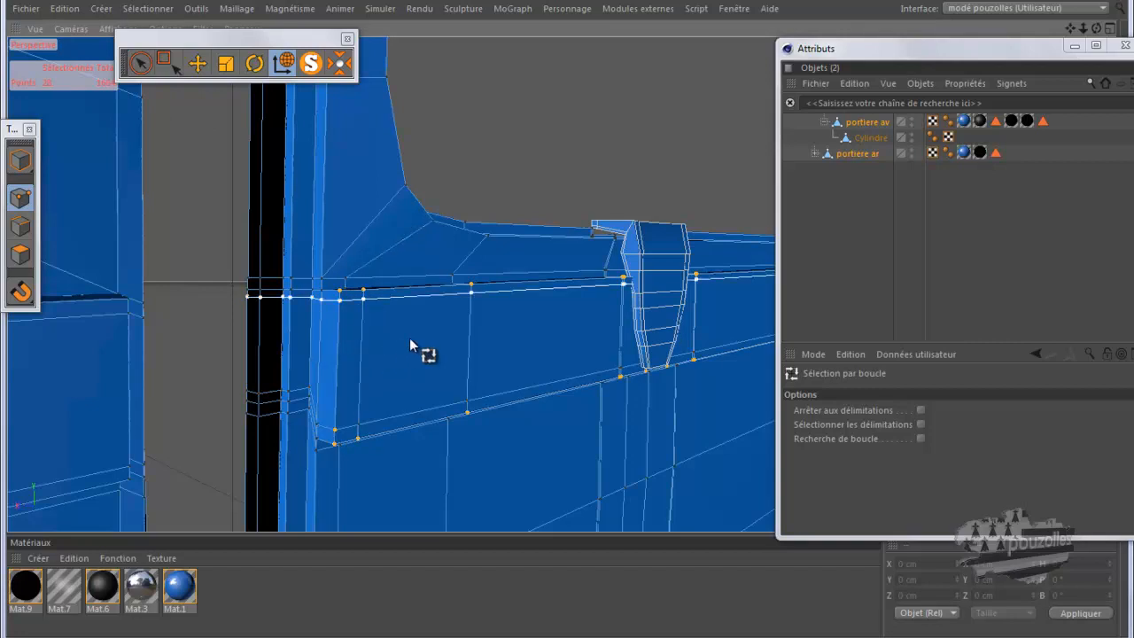
{"action": "key", "text": "Delete"}
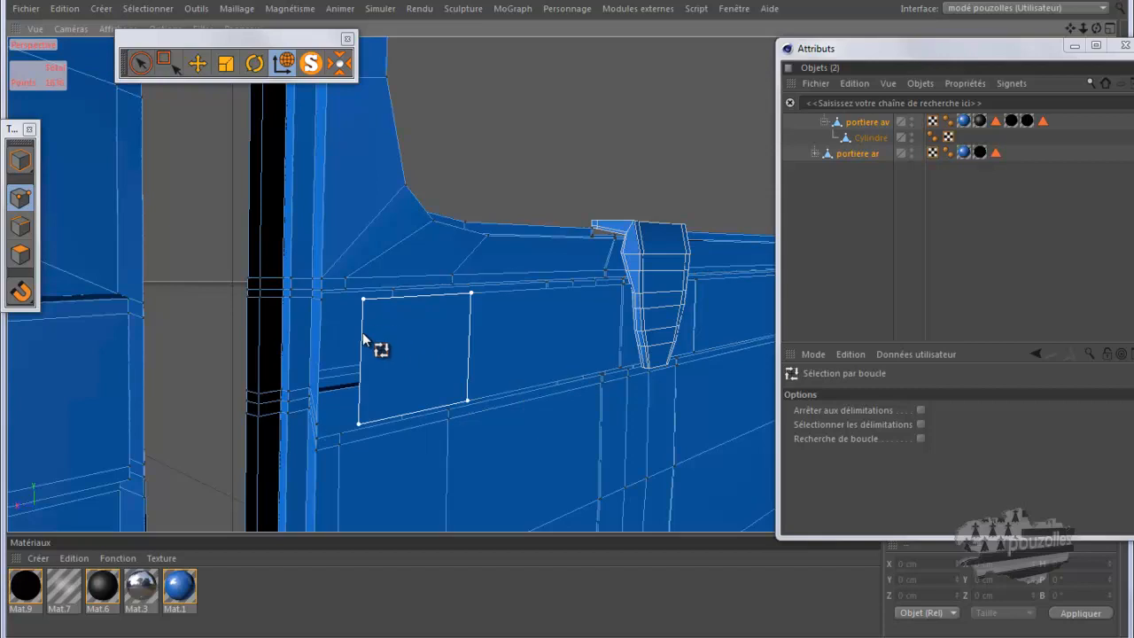
{"action": "left_click", "coordinate": [392, 301]}
{"action": "key", "text": "Delete"}
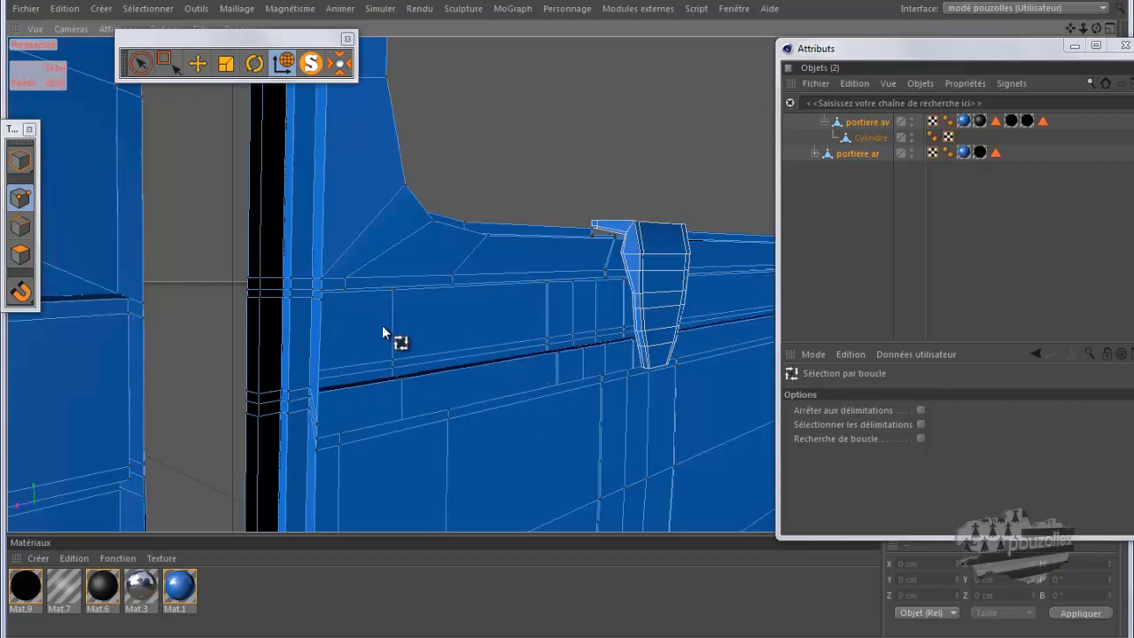
Step: In edge mode, select the two horizontal loop lines running around the band below the window, excluding the vertical edges joining them, and dissolve them
{"action": "left_click", "coordinate": [301, 299]}
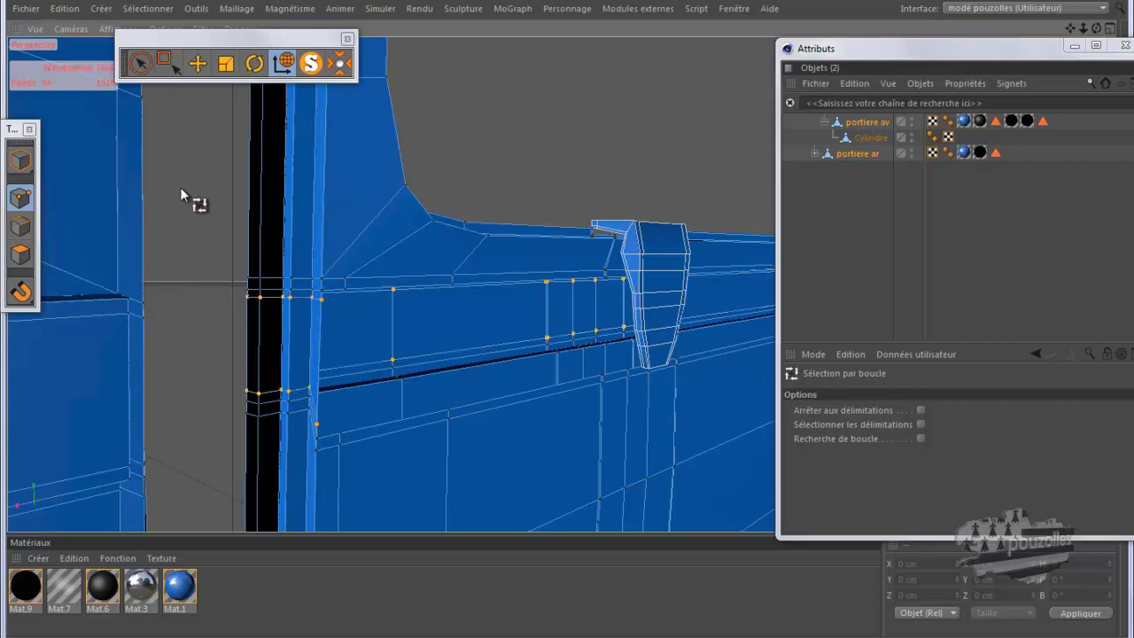
{"action": "left_click", "coordinate": [20, 227]}
{"action": "left_click", "coordinate": [301, 303]}
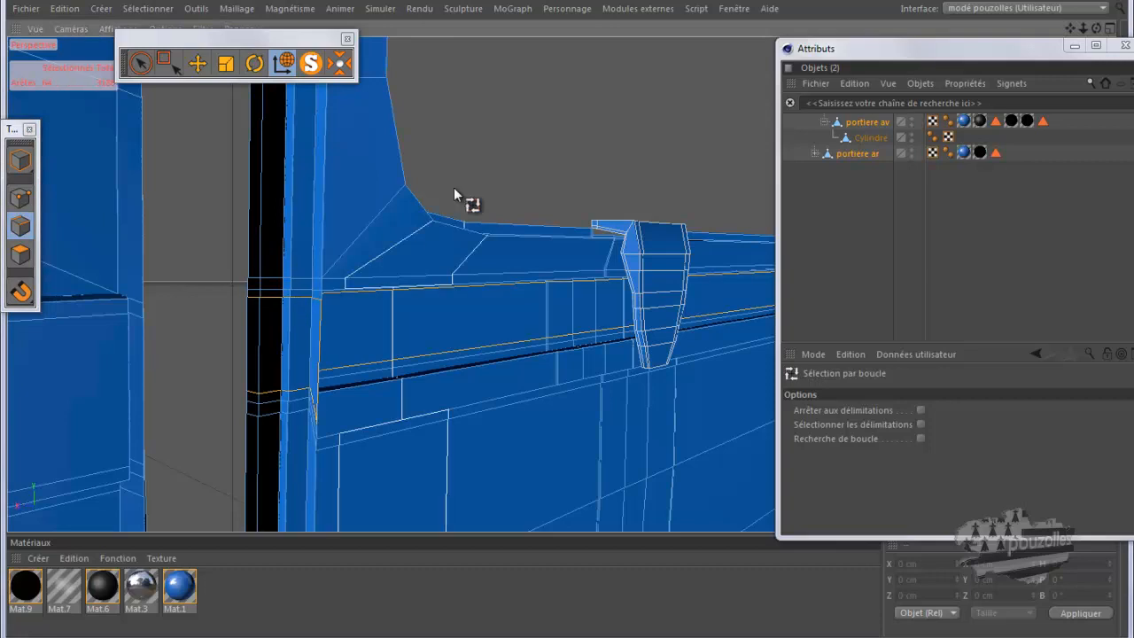
{"action": "right_click", "coordinate": [511, 131]}
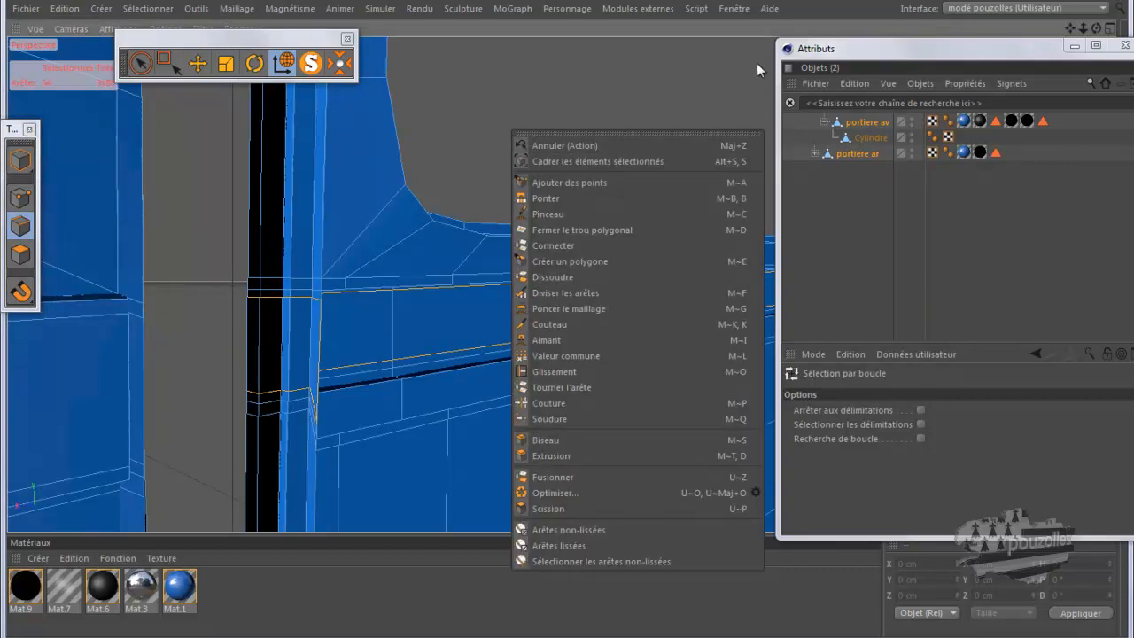
{"action": "left_click", "coordinate": [1094, 32]}
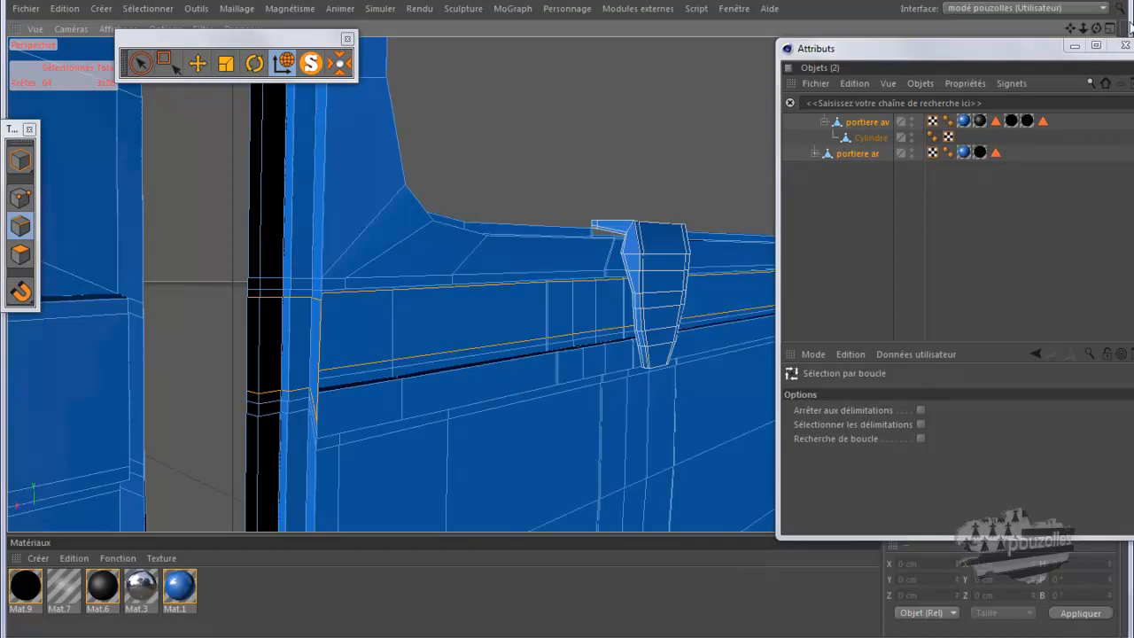
{"action": "left_click_drag", "start_coordinate": [1097, 31], "coordinate": [567, 318]}
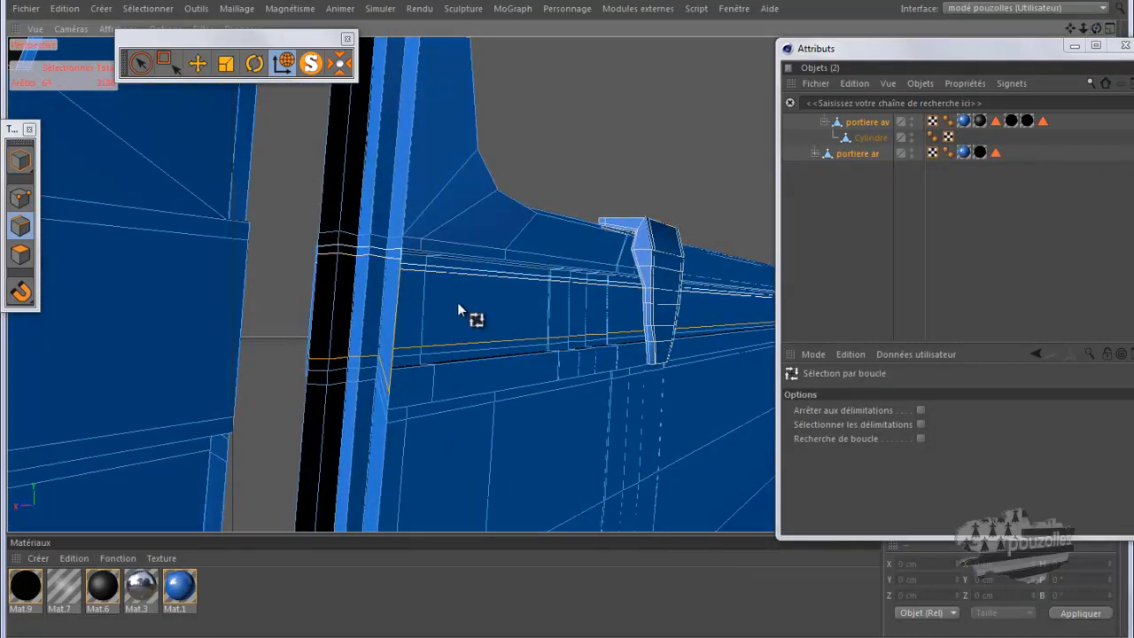
{"action": "key", "text": "e"}
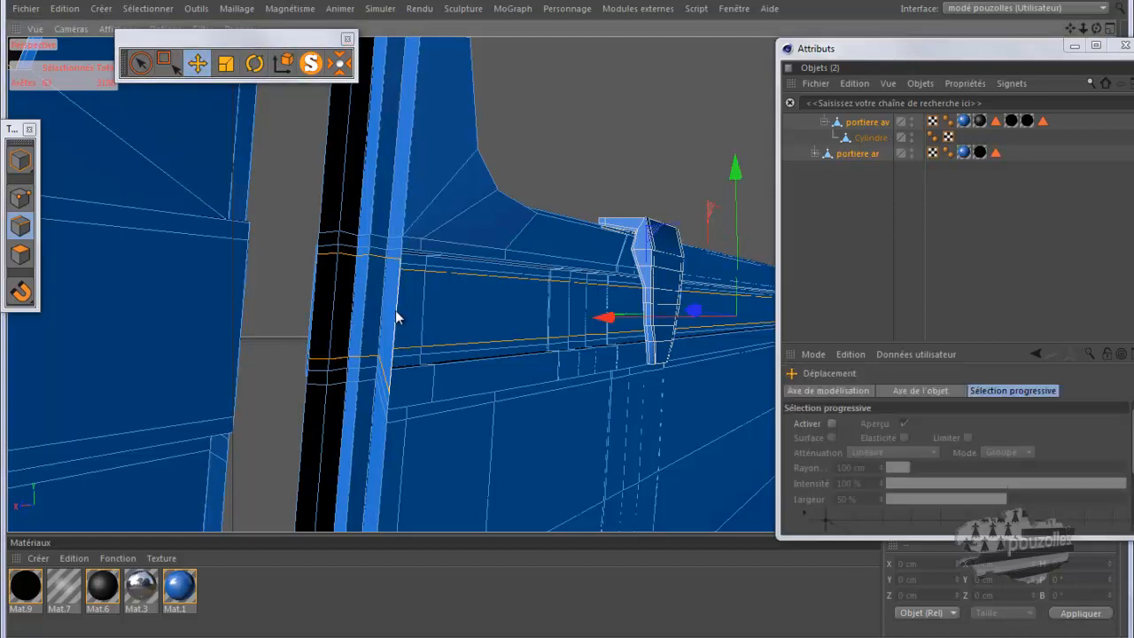
{"action": "scroll", "coordinate": [271, 288], "scroll_direction": "down", "scroll_amount": 4}
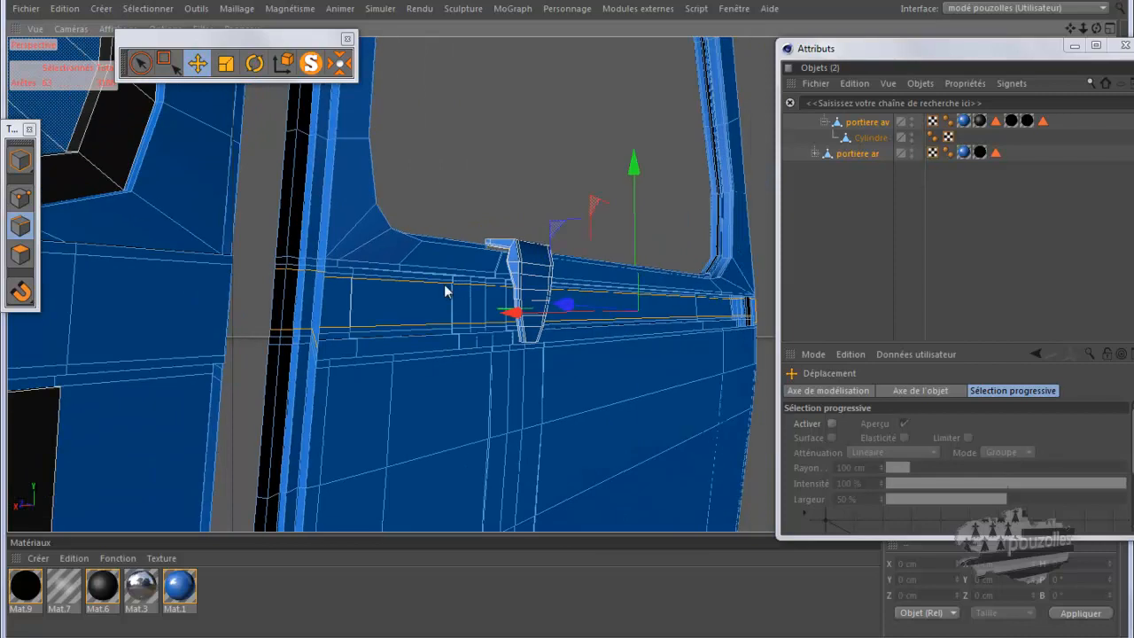
{"action": "right_click", "coordinate": [768, 249]}
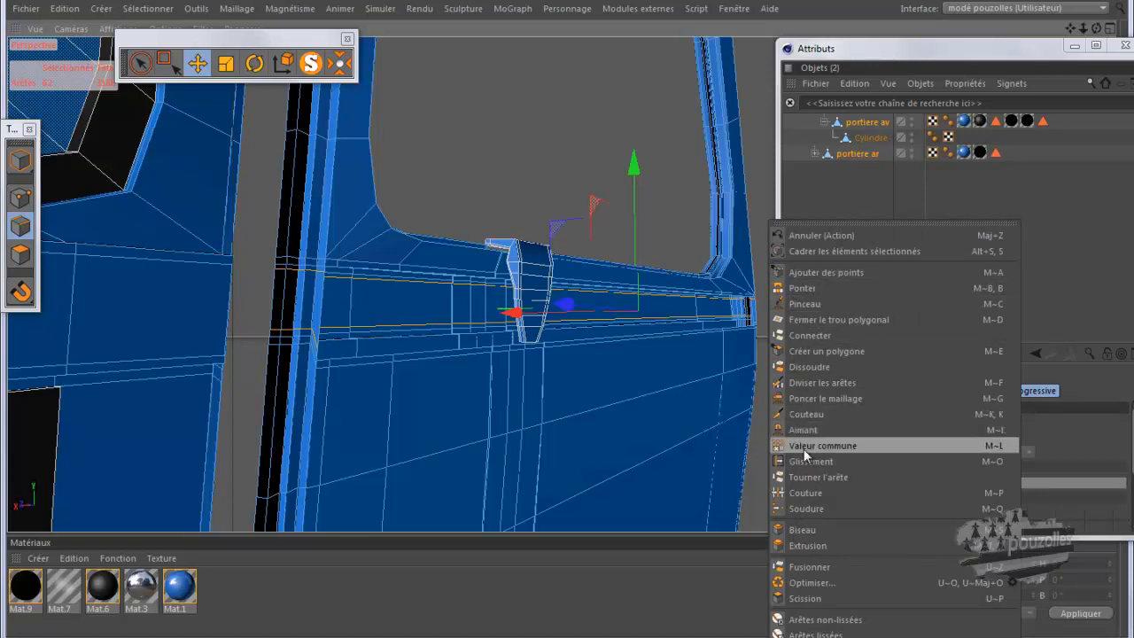
{"action": "left_click", "coordinate": [809, 367]}
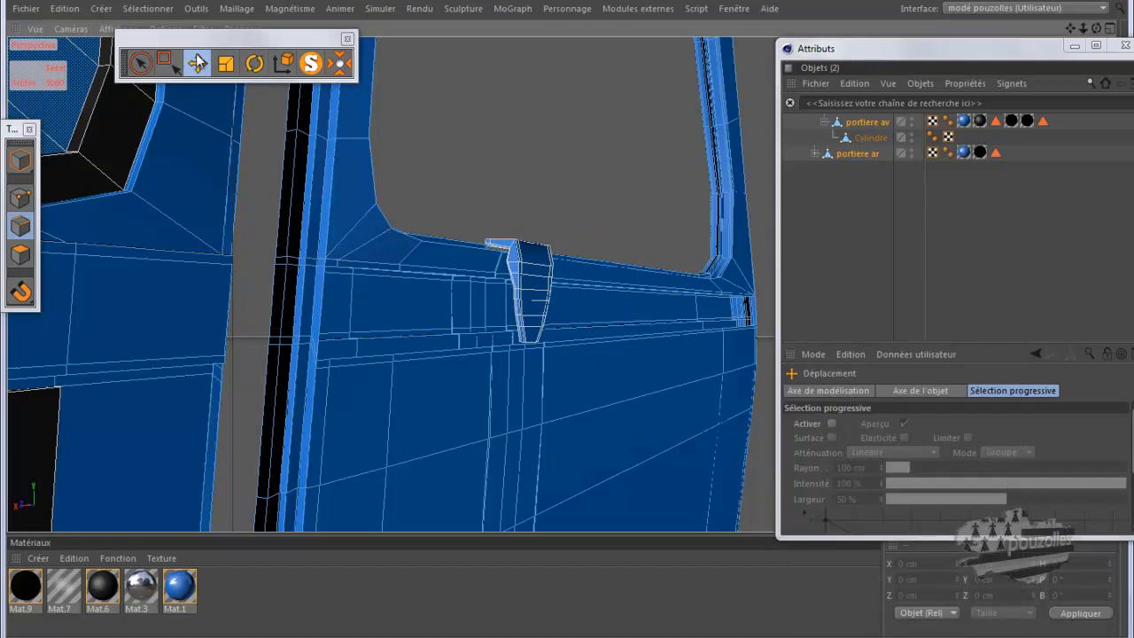
Step: Select the edge segments along the upper crease of the band below the window, from the door's end up to the handle
{"action": "scroll", "coordinate": [474, 242], "scroll_direction": "up", "scroll_amount": 3}
{"action": "scroll", "coordinate": [474, 242], "scroll_direction": "up", "scroll_amount": 1}
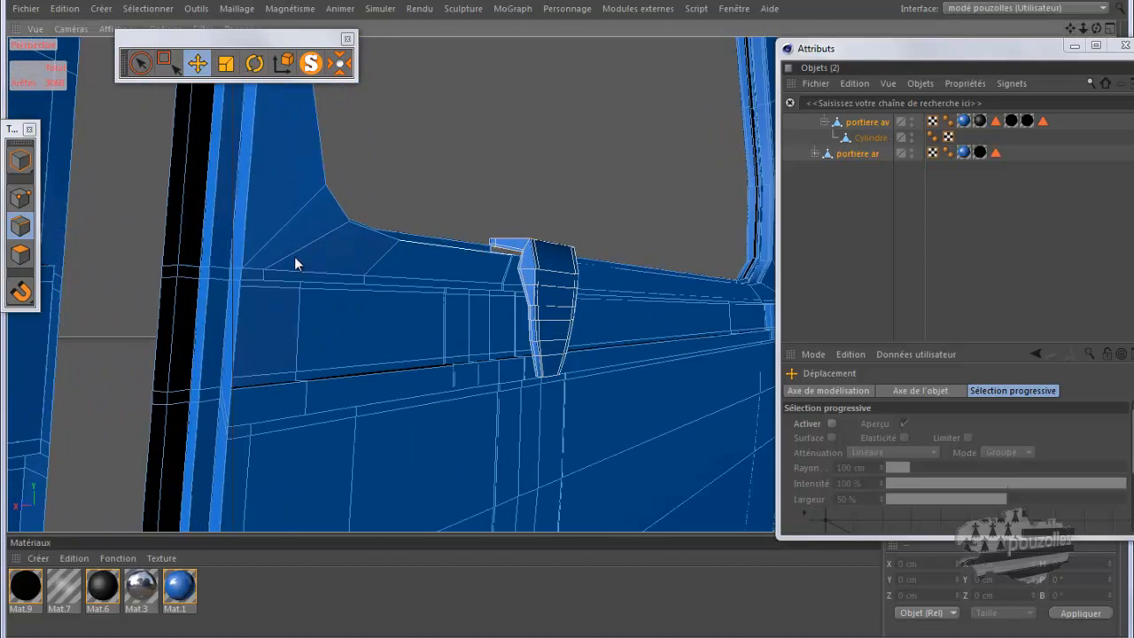
{"action": "left_click", "coordinate": [252, 279]}
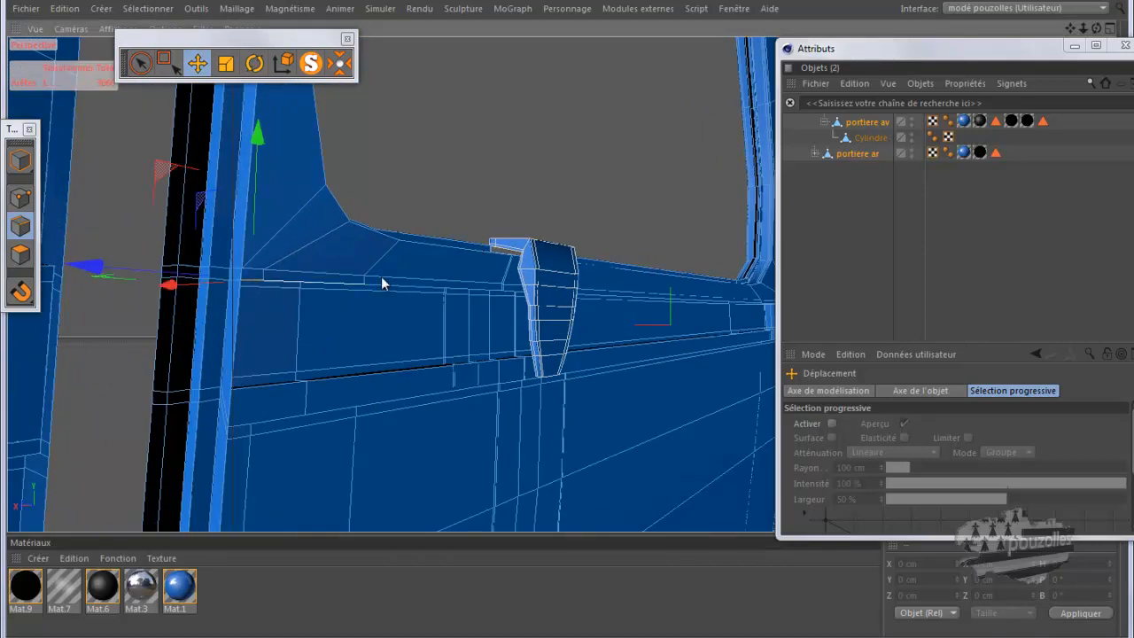
{"action": "left_click", "coordinate": [348, 279], "text": "shift"}
{"action": "left_click", "coordinate": [449, 288], "text": "shift"}
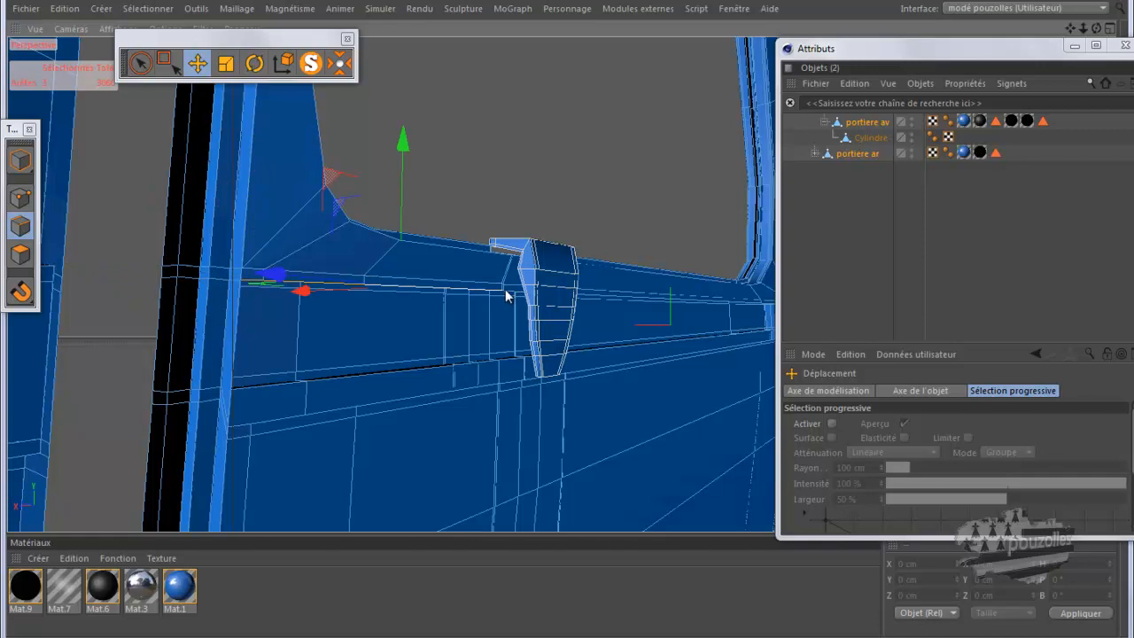
{"action": "scroll", "coordinate": [502, 297], "scroll_direction": "up", "scroll_amount": 3}
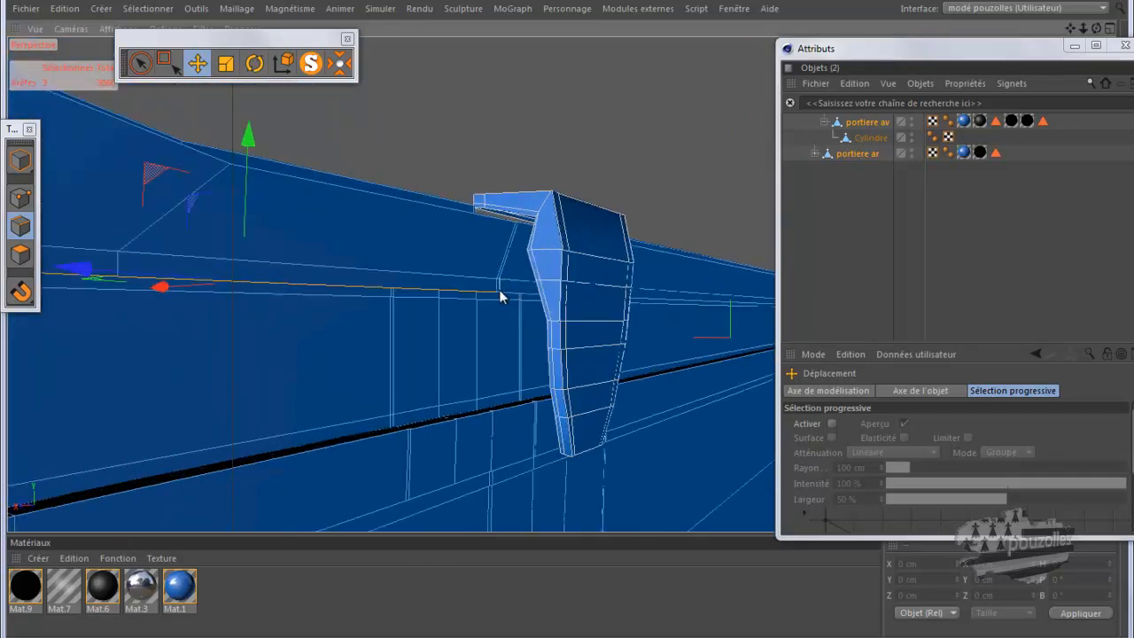
{"action": "left_click", "coordinate": [500, 294], "text": "shift"}
{"action": "left_click", "coordinate": [508, 294], "text": "shift"}
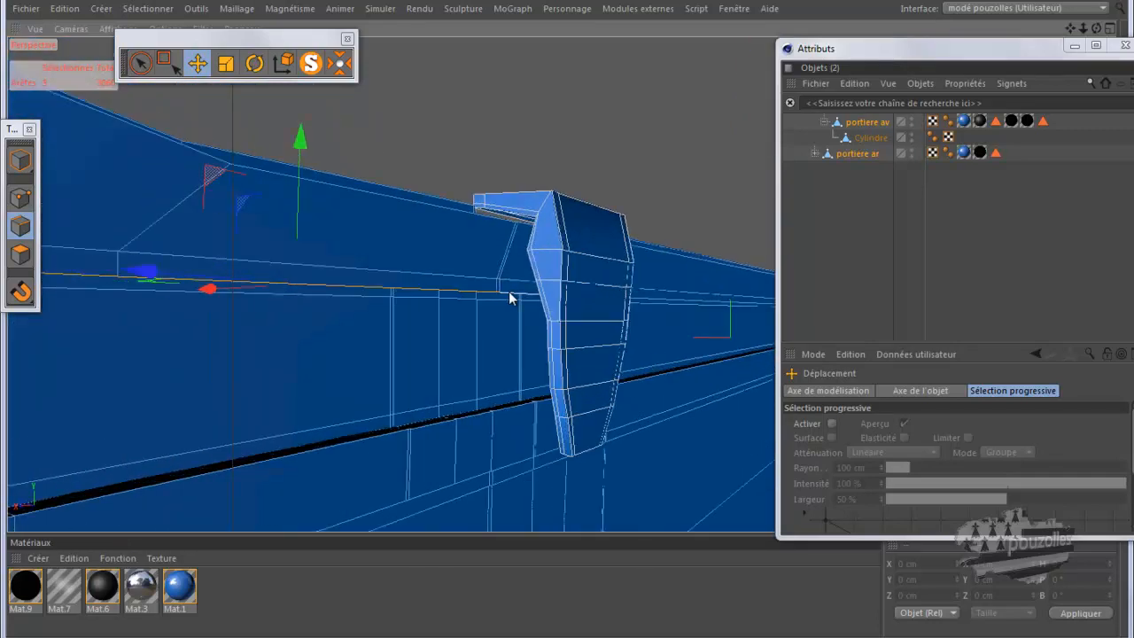
Step: Add the edge segments along the lower side of the gap beneath the band, from the handle back to the door's end
{"action": "left_click", "coordinate": [487, 416], "text": "shift"}
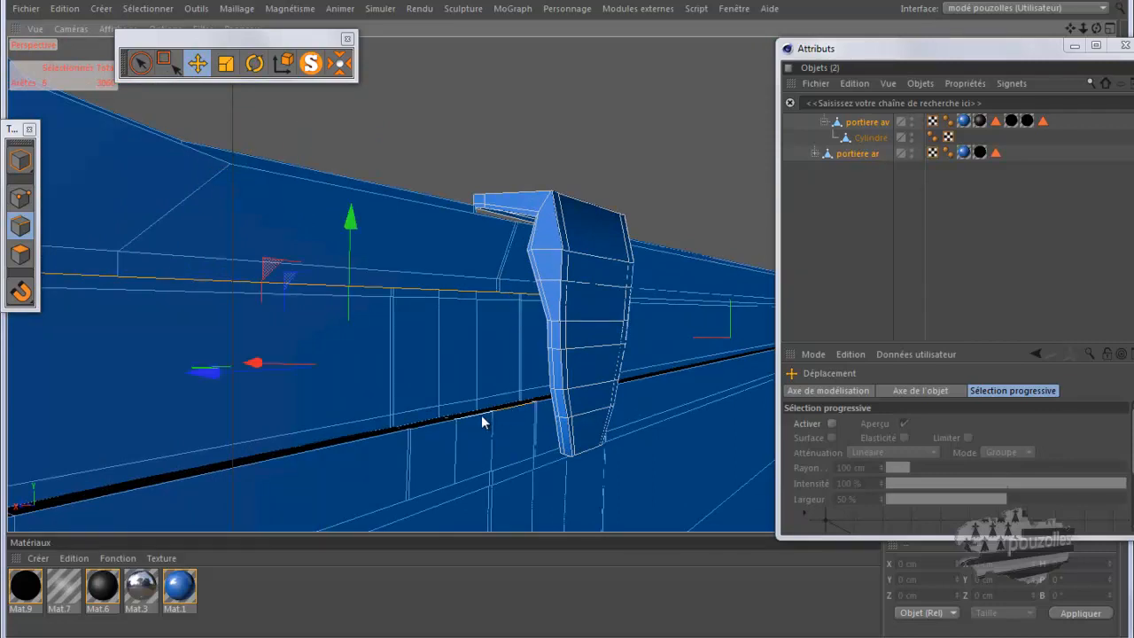
{"action": "left_click", "coordinate": [468, 420], "text": "shift"}
{"action": "left_click", "coordinate": [431, 434], "text": "shift"}
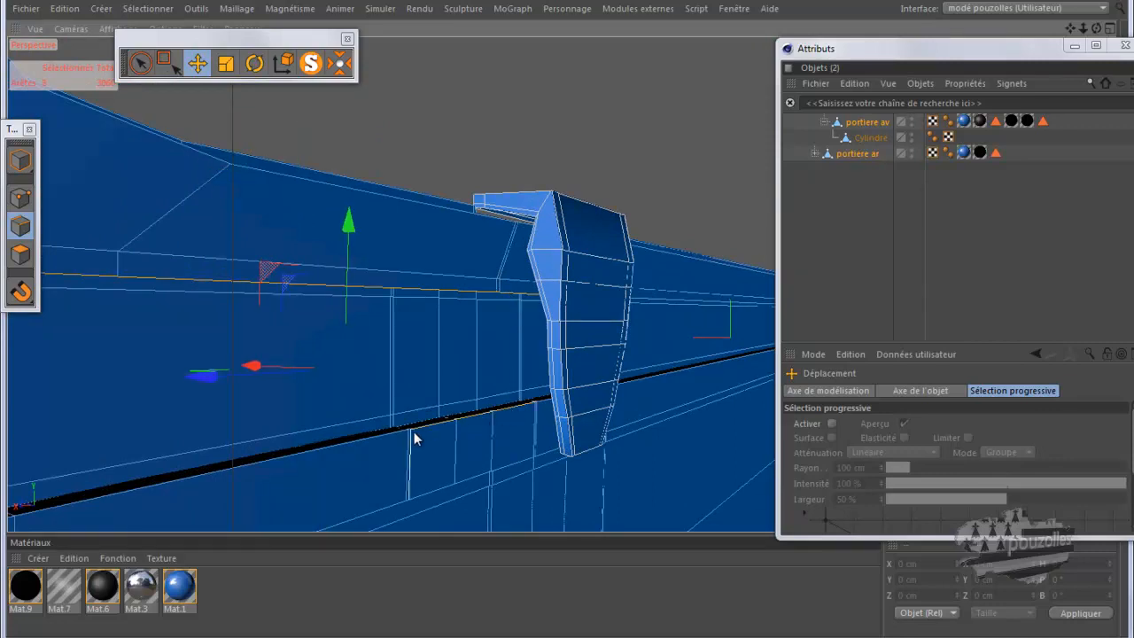
{"action": "left_click", "coordinate": [409, 434], "text": "shift"}
{"action": "left_click", "coordinate": [394, 441], "text": "shift"}
{"action": "left_click", "coordinate": [410, 435], "text": "shift"}
{"action": "scroll", "coordinate": [410, 438], "scroll_direction": "up", "scroll_amount": 6}
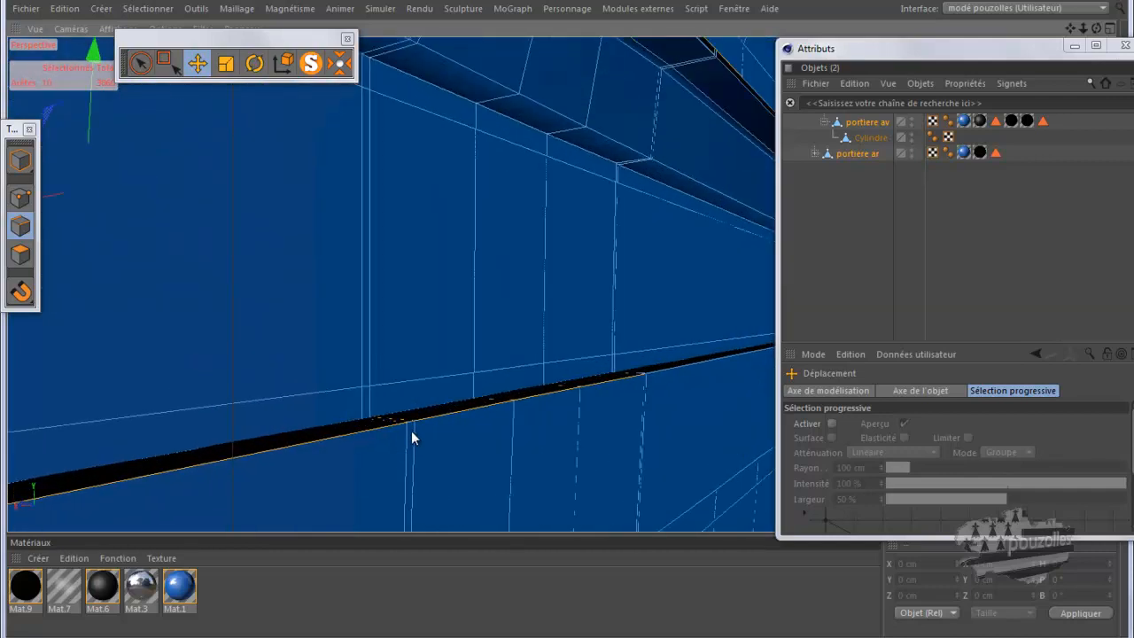
{"action": "left_click", "coordinate": [395, 426], "text": "ctrl"}
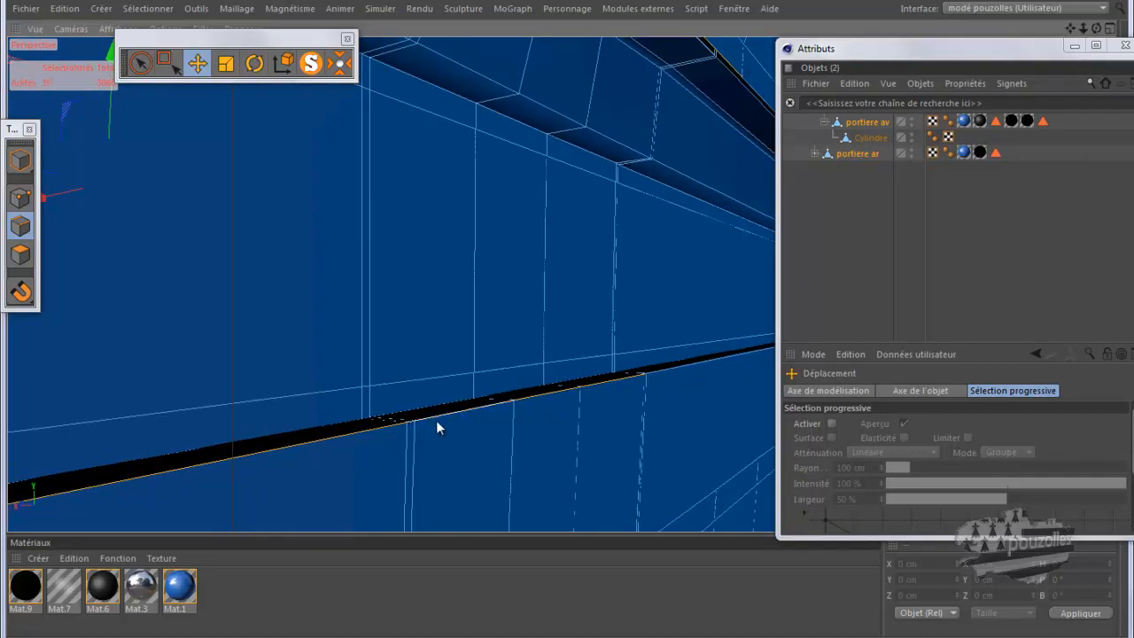
{"action": "left_click", "coordinate": [436, 422], "text": "shift"}
{"action": "scroll", "coordinate": [509, 452], "scroll_direction": "down", "scroll_amount": 5}
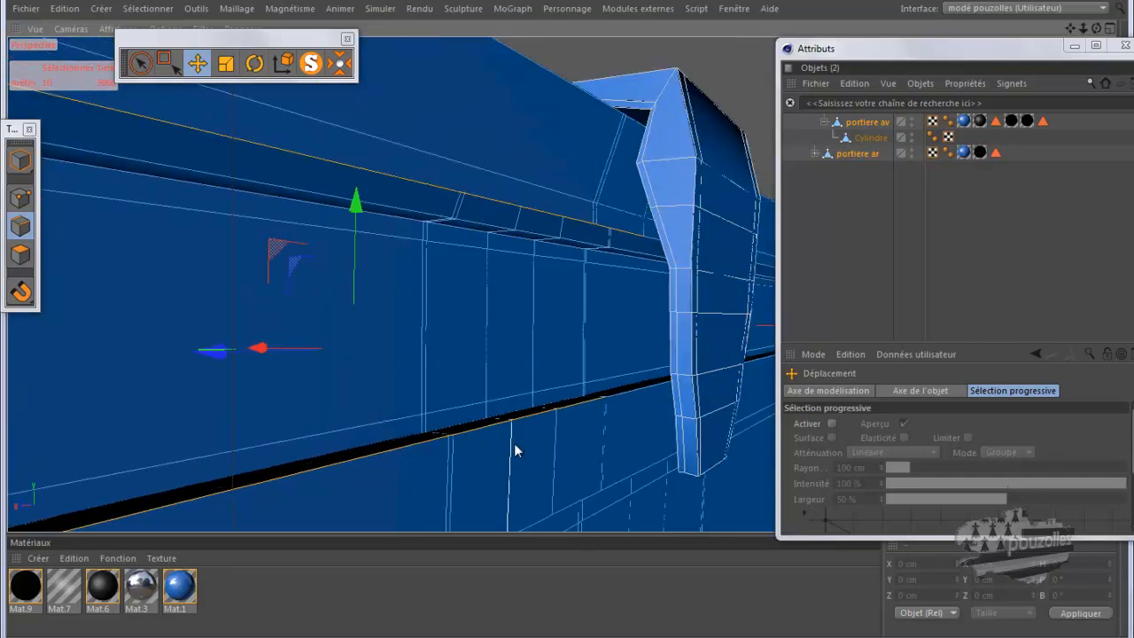
{"action": "scroll", "coordinate": [631, 244], "scroll_direction": "up", "scroll_amount": 5}
{"action": "scroll", "coordinate": [632, 244], "scroll_direction": "down", "scroll_amount": 3}
{"action": "scroll", "coordinate": [640, 249], "scroll_direction": "down", "scroll_amount": 4}
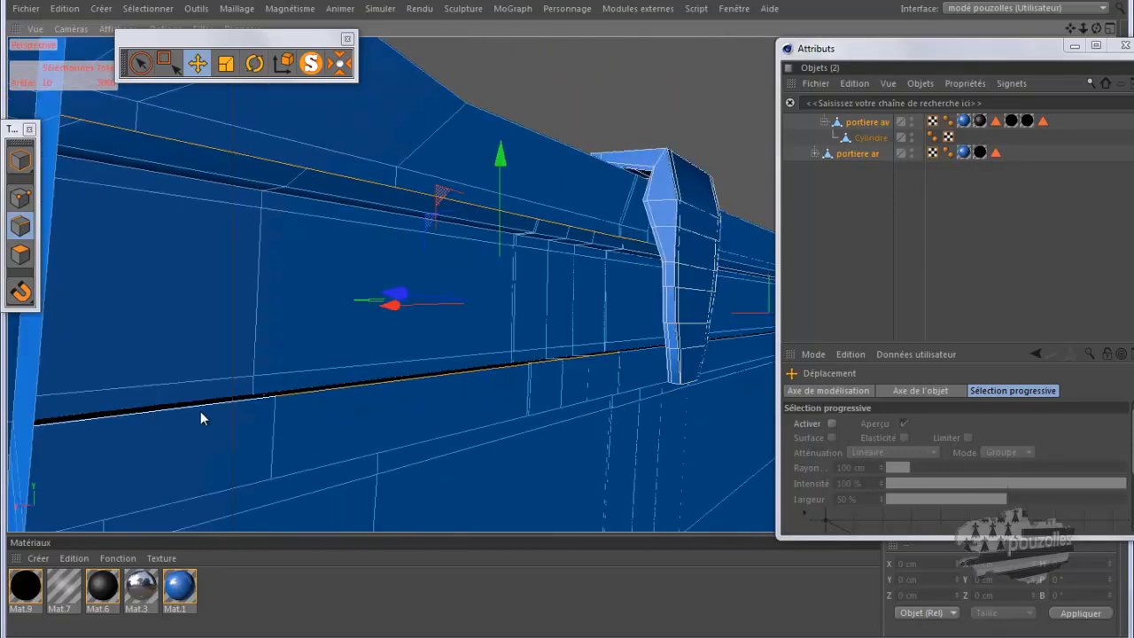
{"action": "scroll", "coordinate": [105, 438], "scroll_direction": "down", "scroll_amount": 2}
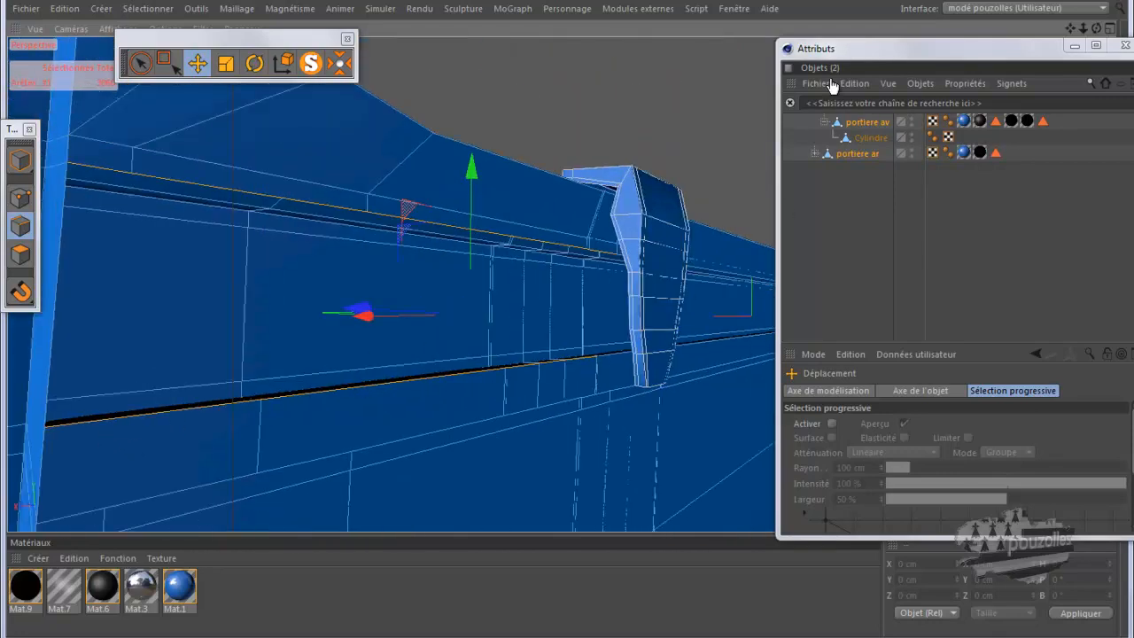
Step: Extend the edge selection along the band's upper crease on the other side of the handle
{"action": "left_click_drag", "start_coordinate": [1070, 28], "coordinate": [566, 321]}
{"action": "scroll", "coordinate": [385, 302], "scroll_direction": "up", "scroll_amount": 4}
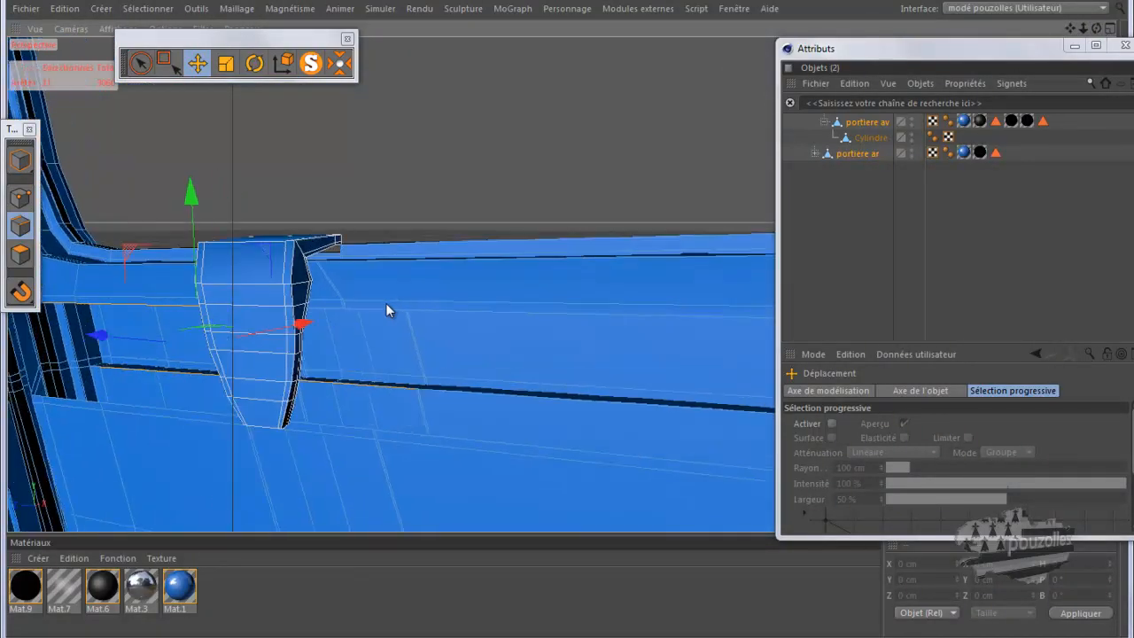
{"action": "scroll", "coordinate": [385, 303], "scroll_direction": "up", "scroll_amount": 4}
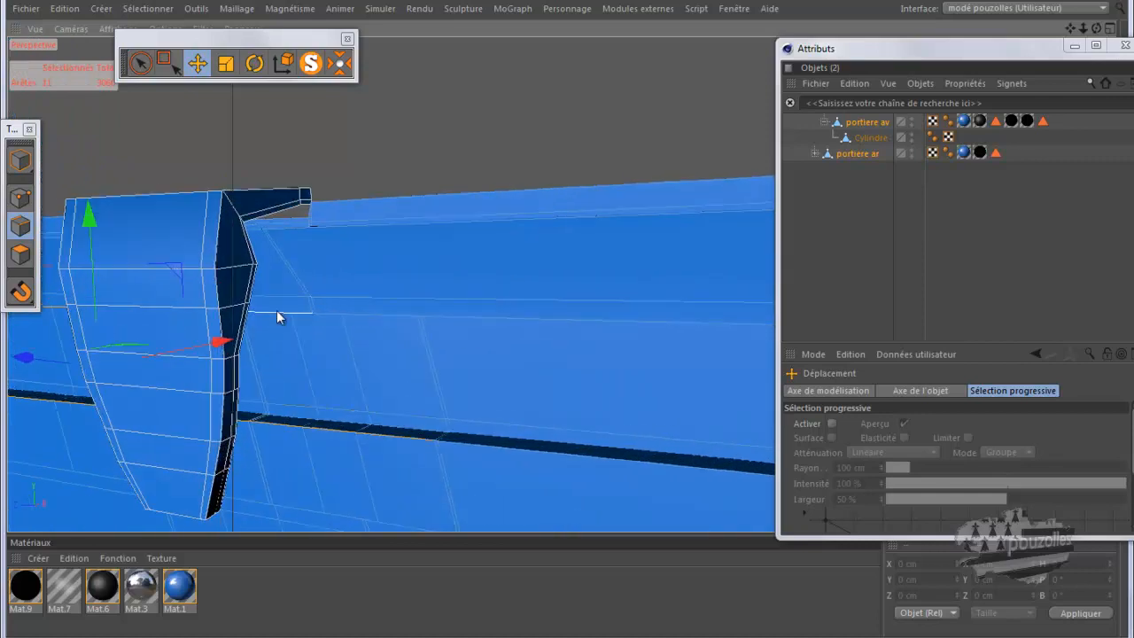
{"action": "left_click", "coordinate": [277, 312], "text": "shift"}
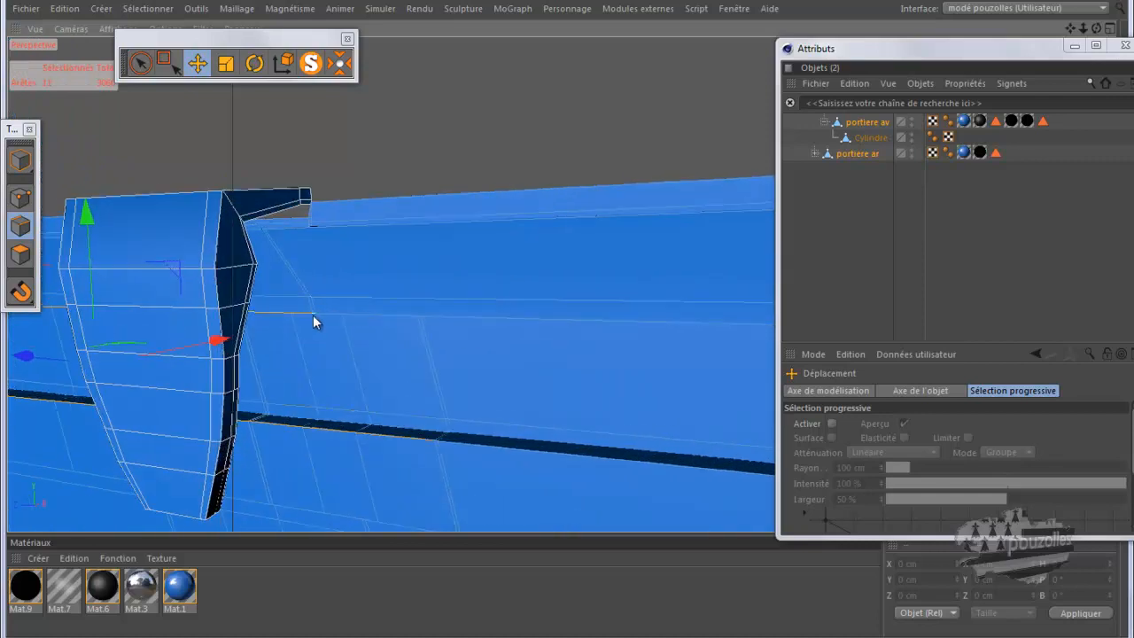
{"action": "left_click", "coordinate": [328, 316], "text": "shift"}
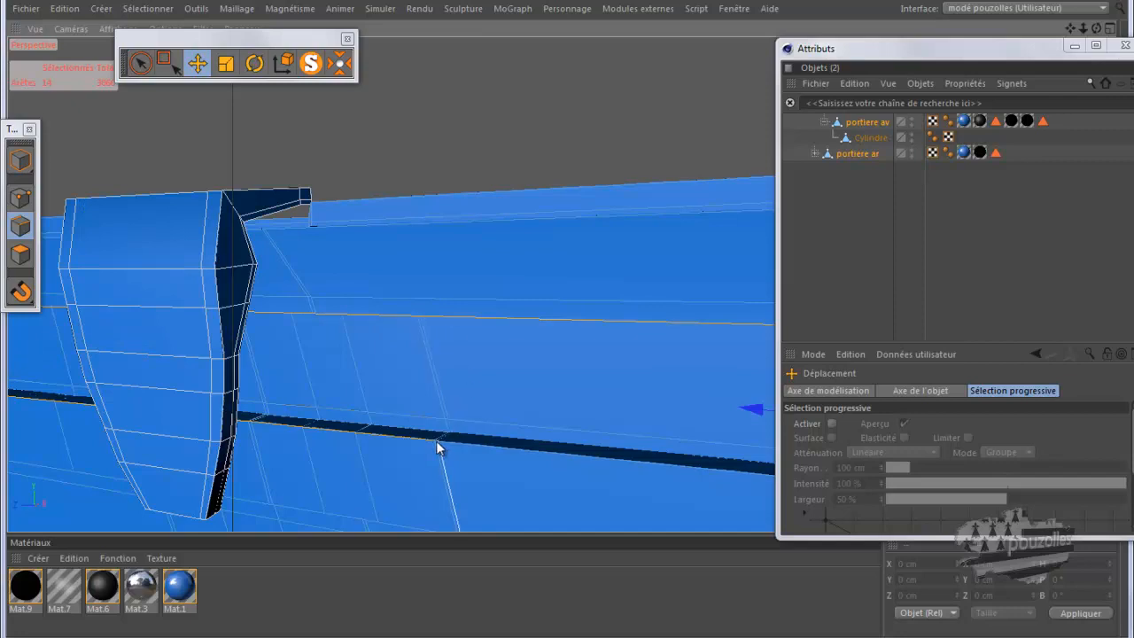
Step: Extend the selection along the gap's lower edge beyond the handle and add the upper crease segment hidden behind the handle
{"action": "scroll", "coordinate": [437, 446], "scroll_direction": "up", "scroll_amount": 5}
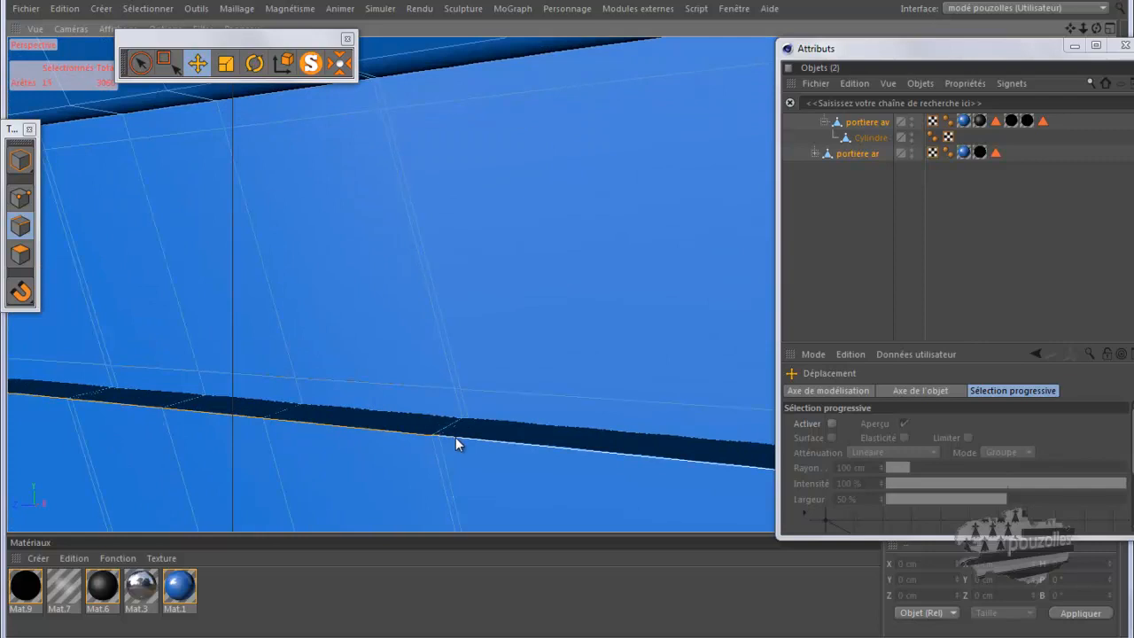
{"action": "scroll", "coordinate": [442, 434], "scroll_direction": "down", "scroll_amount": 5}
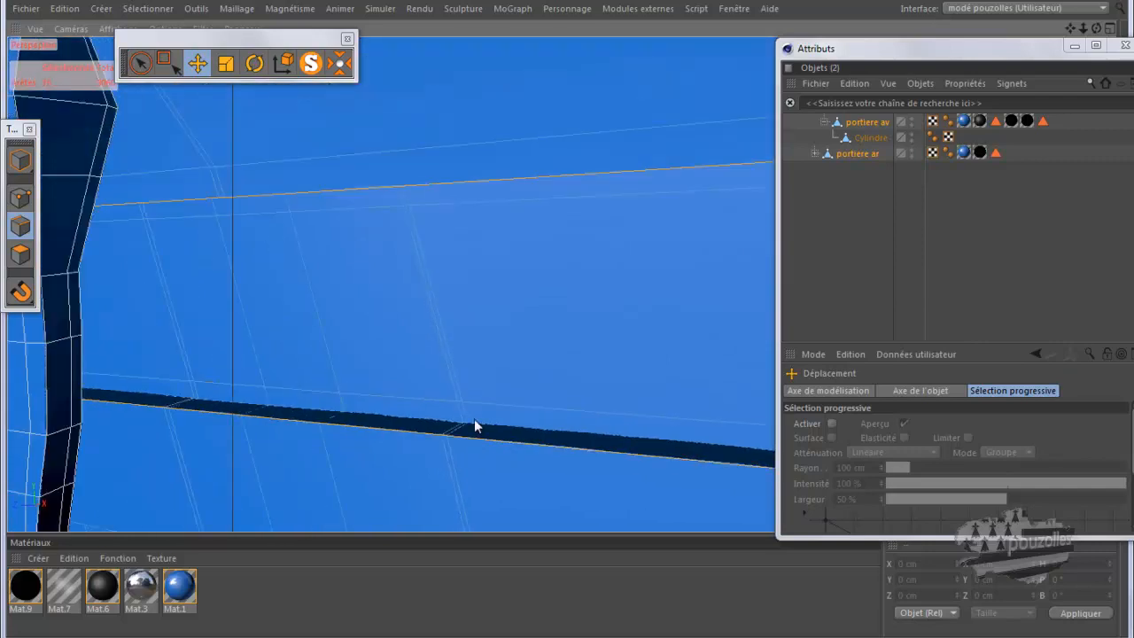
{"action": "left_click_drag", "start_coordinate": [1096, 28], "coordinate": [794, 155]}
{"action": "left_click", "coordinate": [192, 235], "text": "shift"}
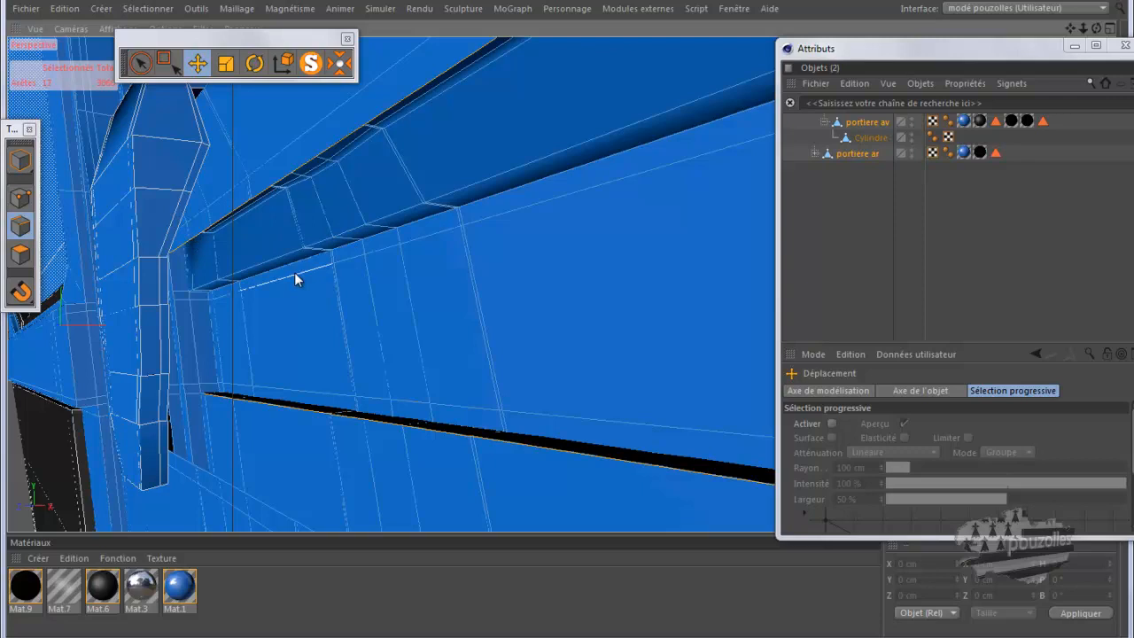
{"action": "scroll", "coordinate": [294, 273], "scroll_direction": "down", "scroll_amount": 9}
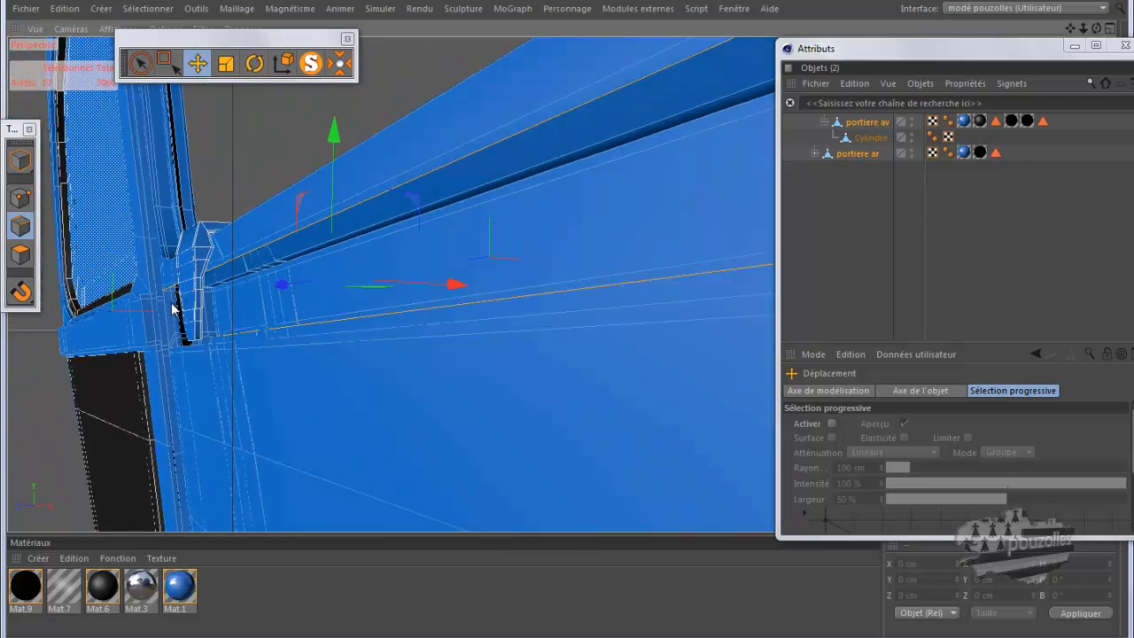
{"action": "scroll", "coordinate": [161, 329], "scroll_direction": "down", "scroll_amount": 5}
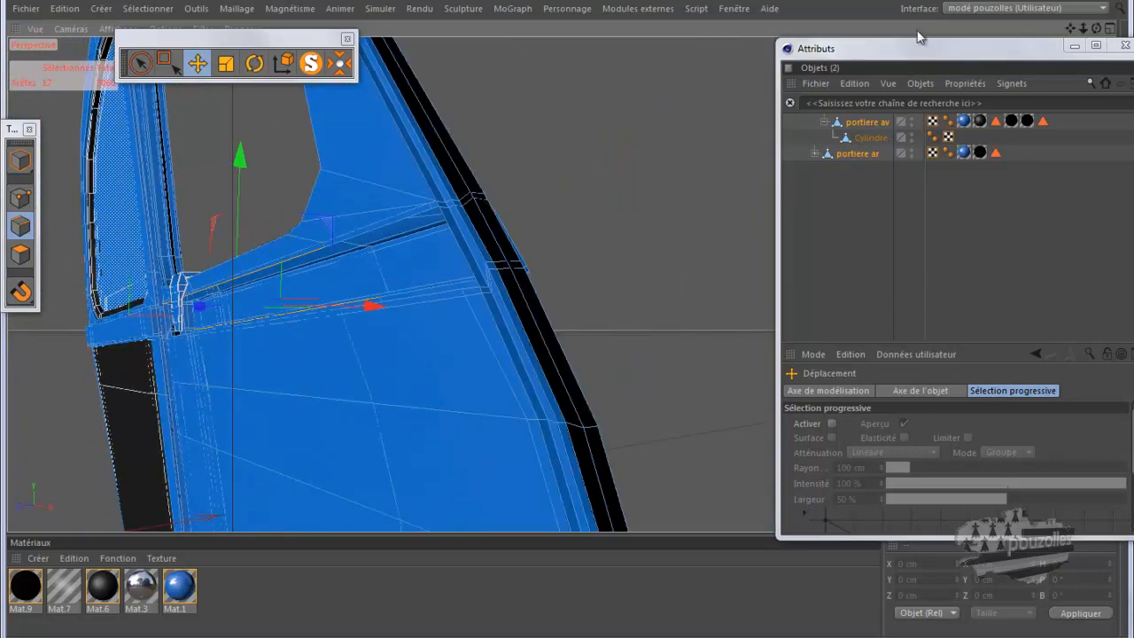
{"action": "scroll", "coordinate": [571, 326], "scroll_direction": "up", "scroll_amount": 6}
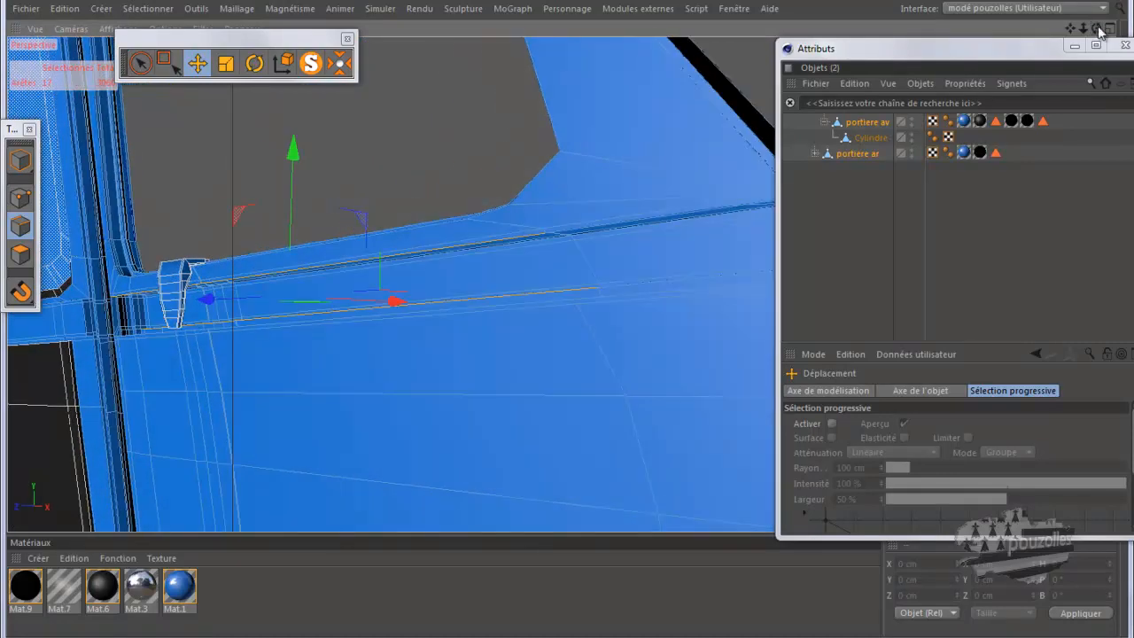
Step: Add the long upper crease and lower gap edges running to the slanted door border at the band's far end
{"action": "left_click_drag", "start_coordinate": [1070, 29], "coordinate": [565, 319]}
{"action": "left_click_drag", "start_coordinate": [589, 242], "coordinate": [657, 109]}
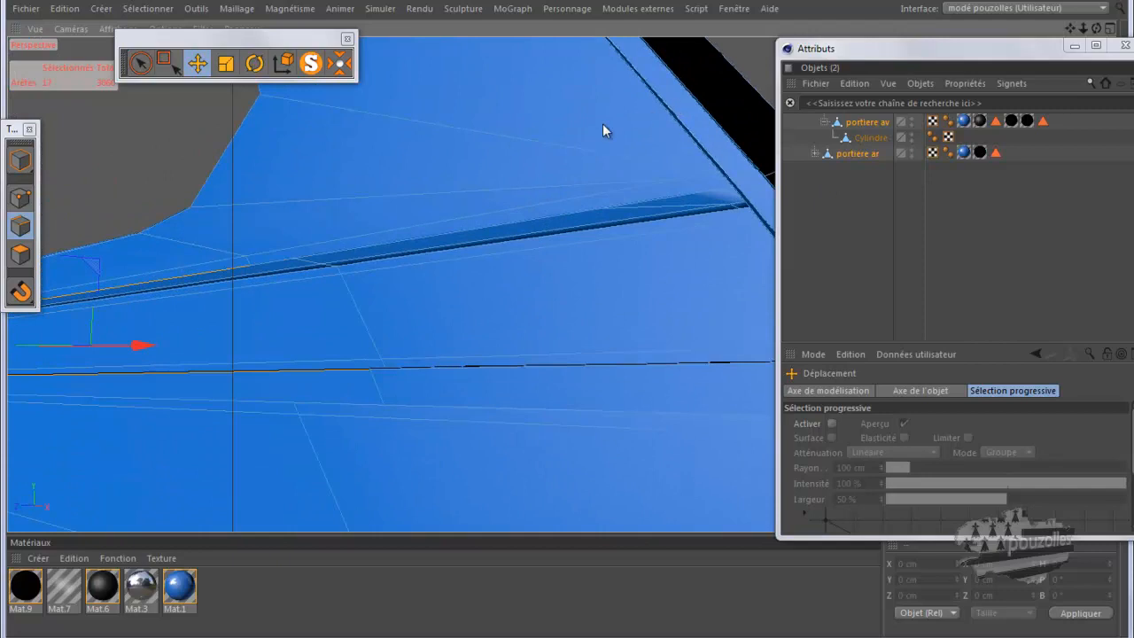
{"action": "left_click_drag", "start_coordinate": [1098, 28], "coordinate": [563, 320]}
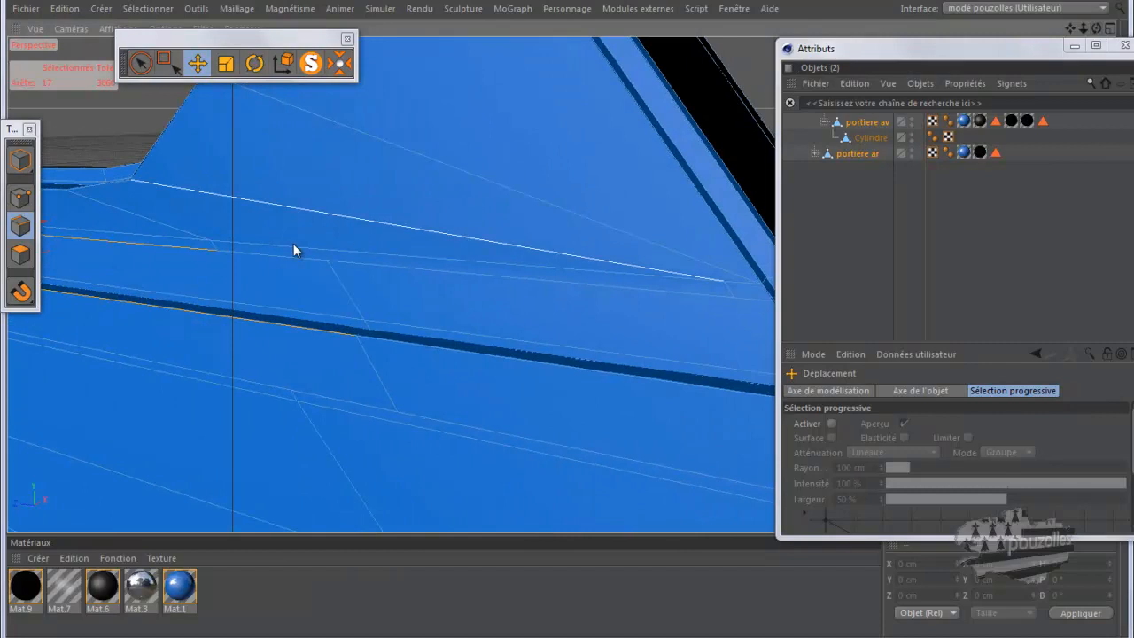
{"action": "left_click", "coordinate": [272, 257]}
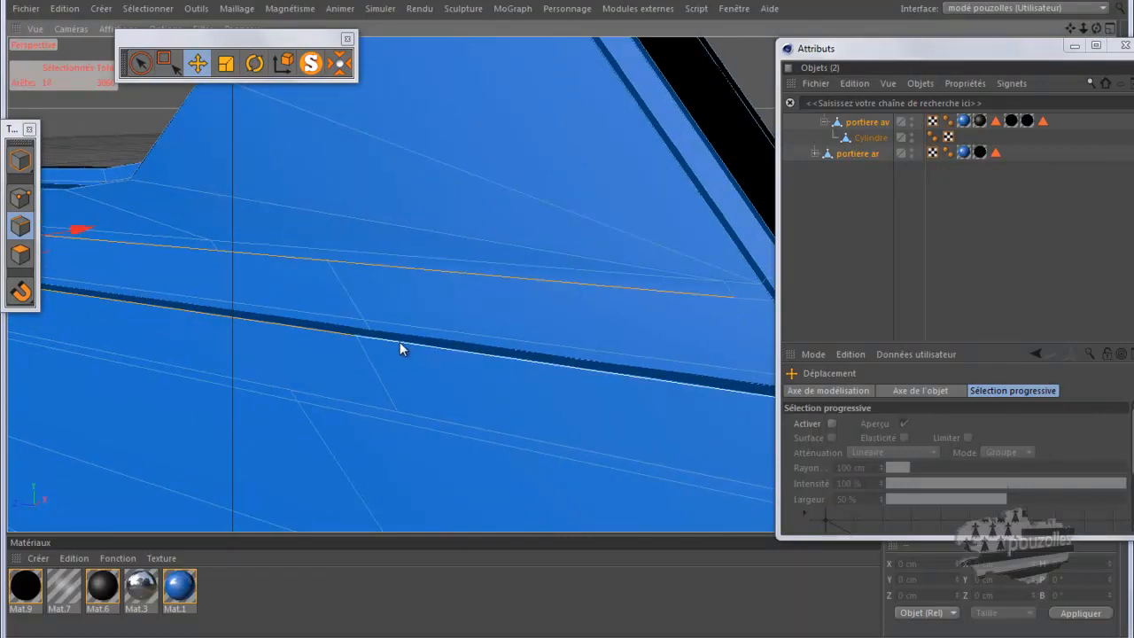
{"action": "scroll", "coordinate": [377, 302], "scroll_direction": "down", "scroll_amount": 1}
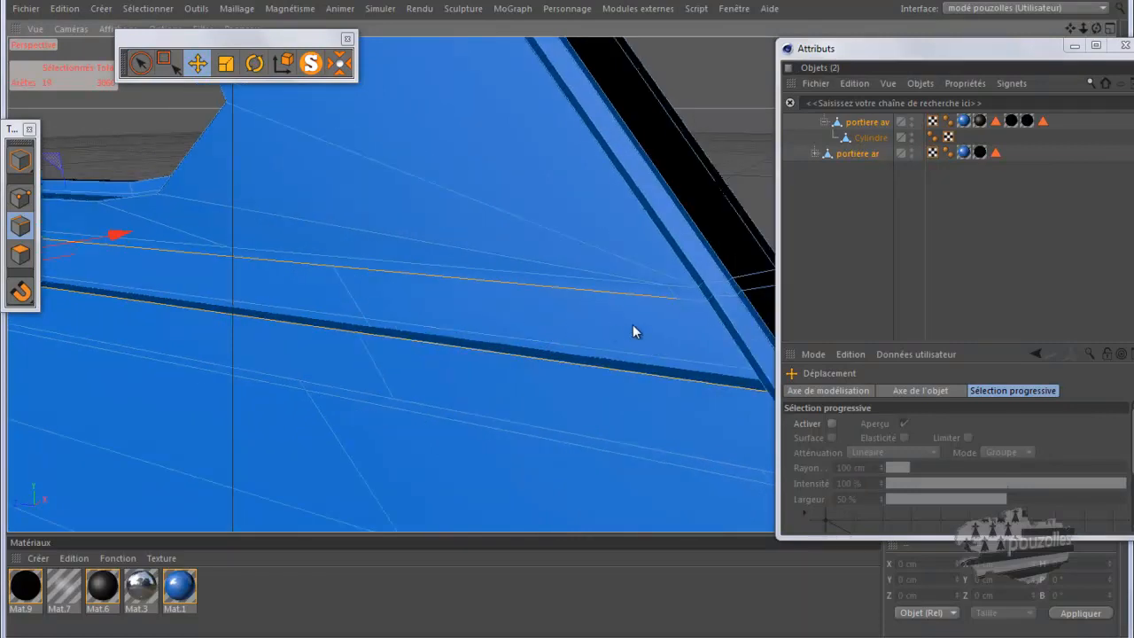
{"action": "scroll", "coordinate": [458, 324], "scroll_direction": "down", "scroll_amount": 1}
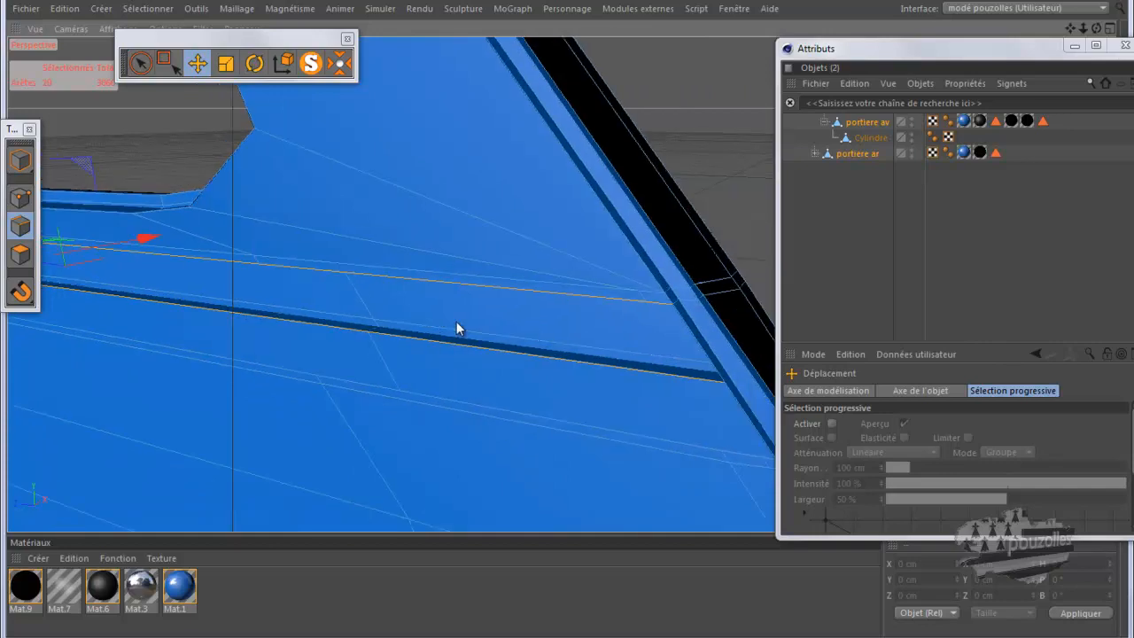
Step: Add the short remaining edges at the band's far end beside the door border, then clear the edge selection
{"action": "left_click_drag", "start_coordinate": [1096, 29], "coordinate": [570, 318]}
{"action": "scroll", "coordinate": [682, 218], "scroll_direction": "down", "scroll_amount": 3}
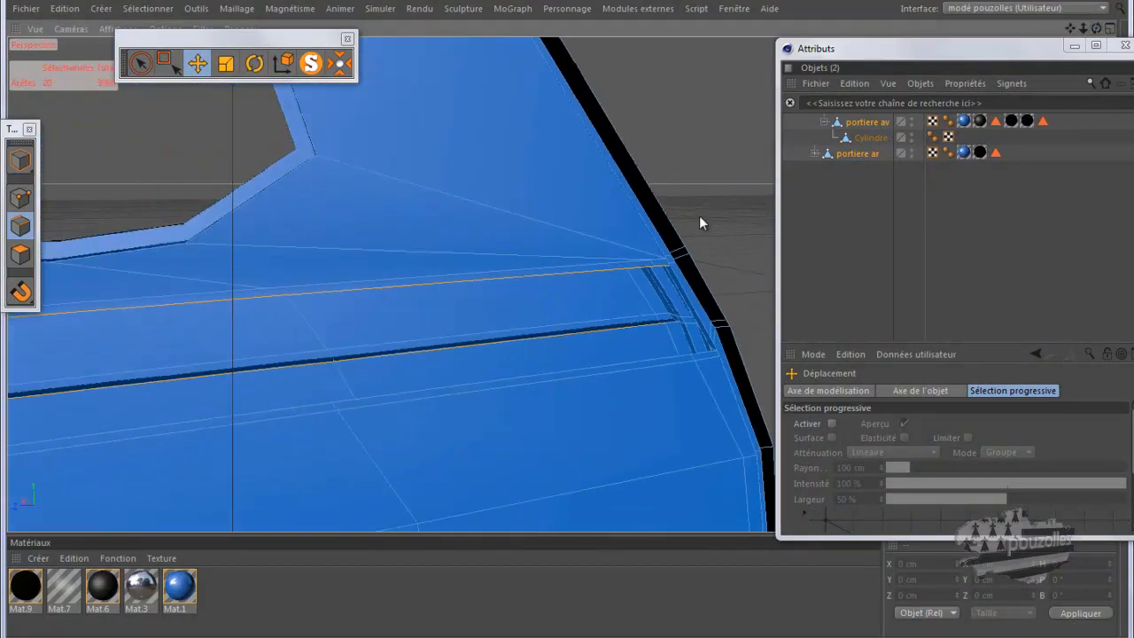
{"action": "scroll", "coordinate": [699, 214], "scroll_direction": "down", "scroll_amount": 4}
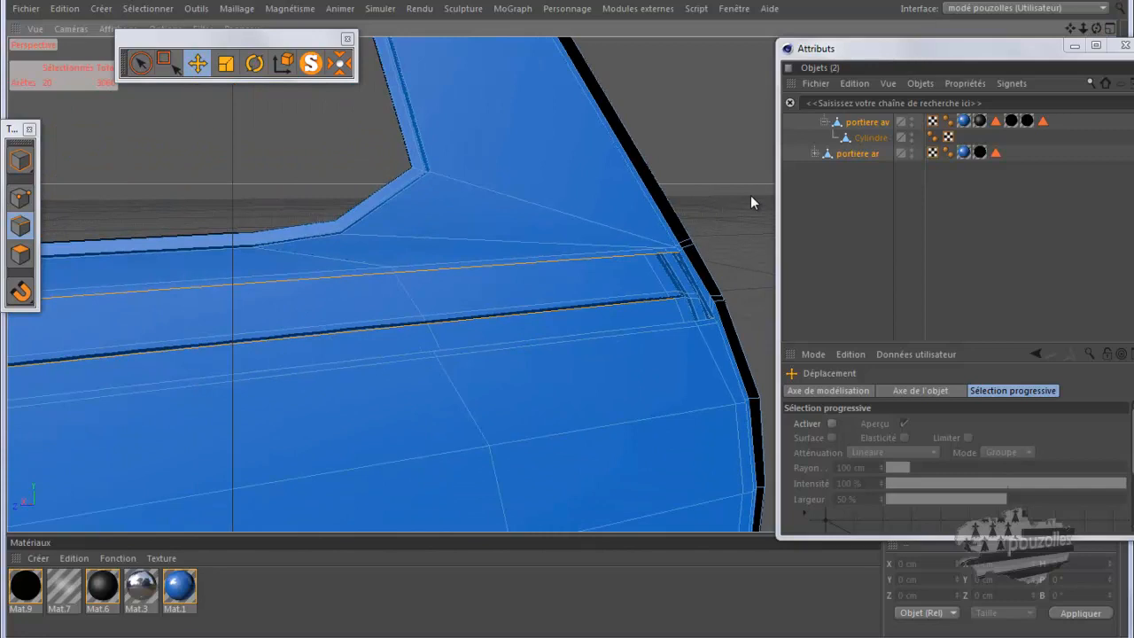
{"action": "left_click_drag", "start_coordinate": [1097, 30], "coordinate": [566, 319]}
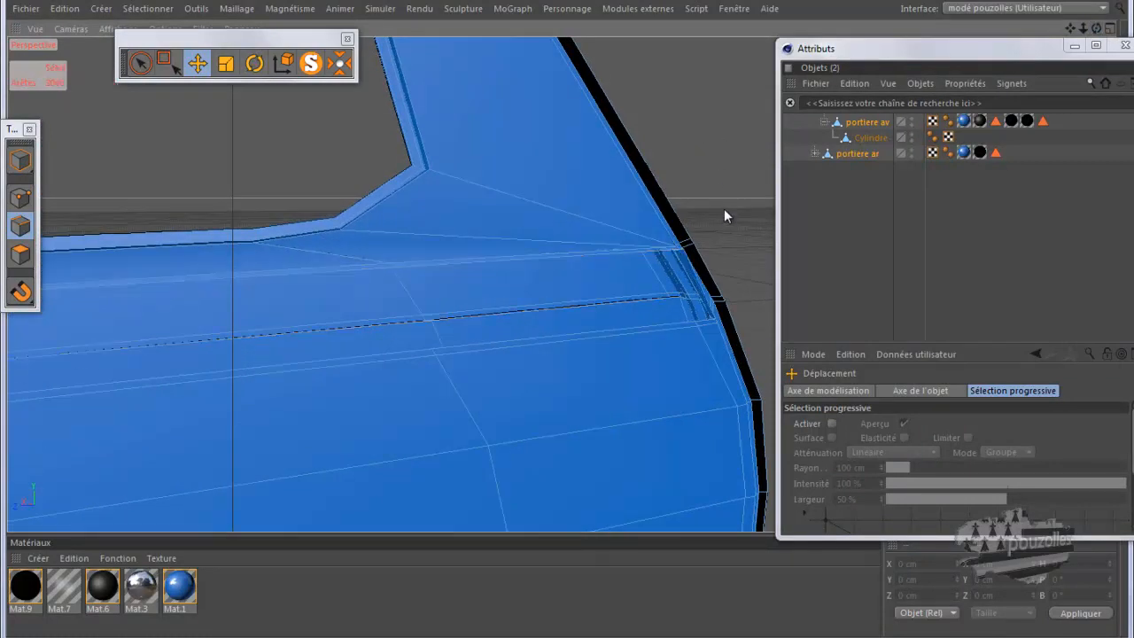
Step: Move the blue Mat.1 texture tag from the portiere av object to portiere ar
{"action": "scroll", "coordinate": [700, 242], "scroll_direction": "up", "scroll_amount": 3}
{"action": "scroll", "coordinate": [700, 242], "scroll_direction": "up", "scroll_amount": 2}
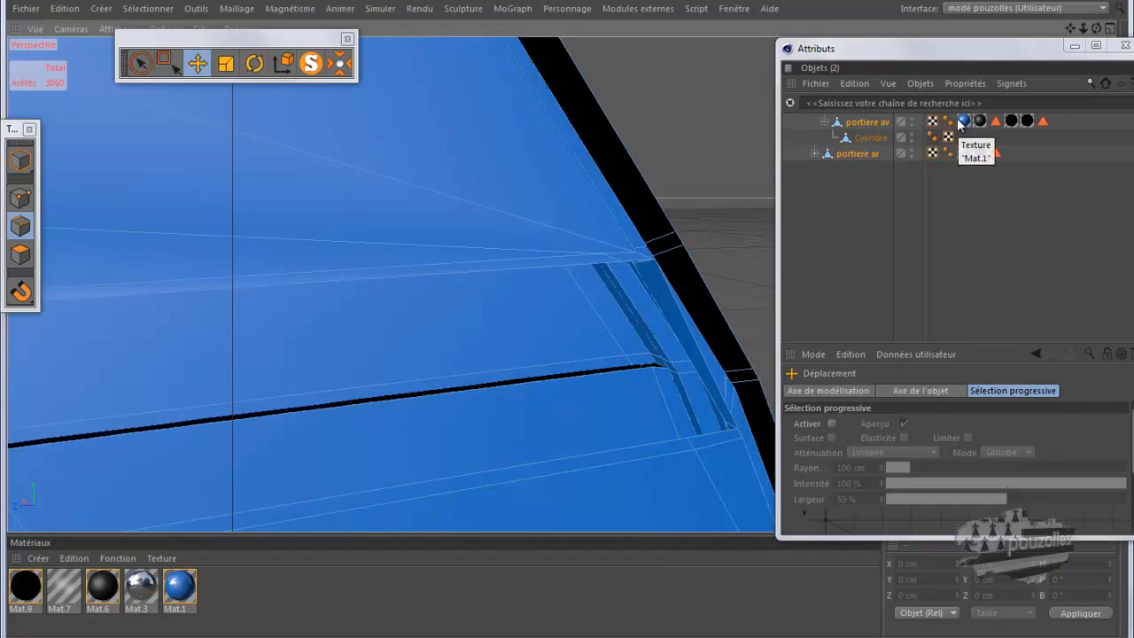
{"action": "left_click_drag", "start_coordinate": [961, 119], "coordinate": [1009, 152]}
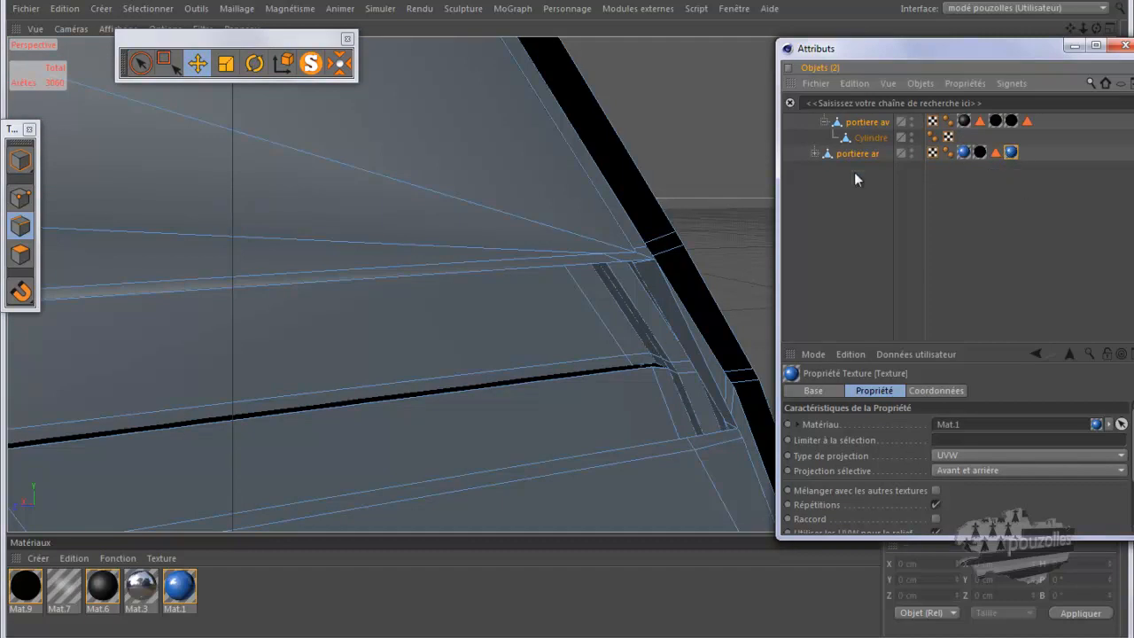
Step: Select the long upper crease edges of the front door's recessed band and the matching lower border edges up to the handle area
{"action": "left_click", "coordinate": [632, 258]}
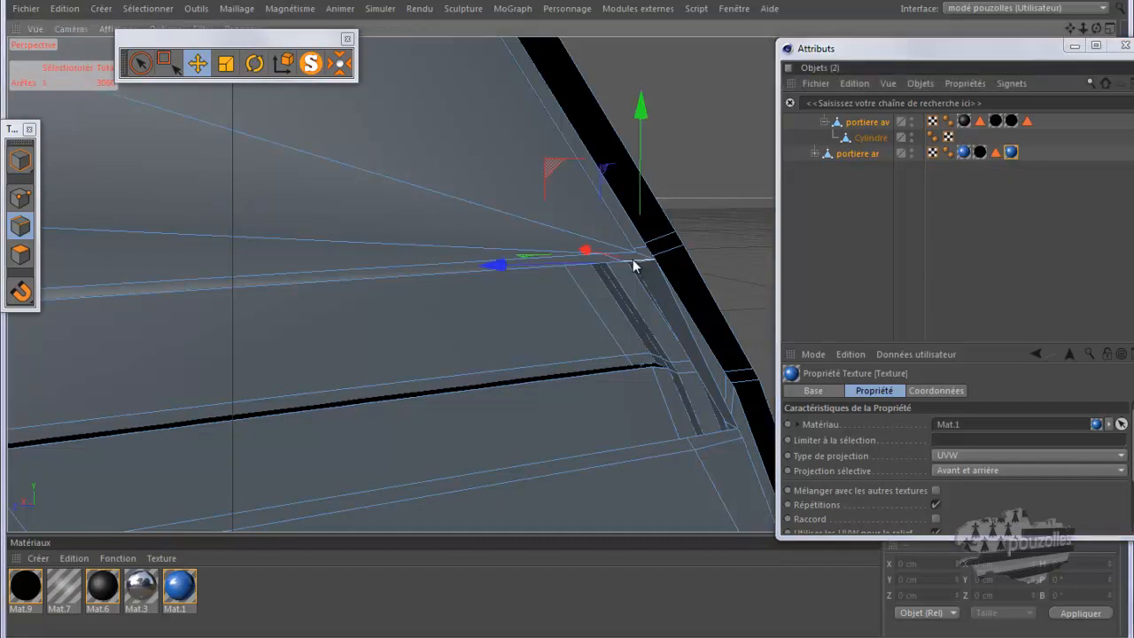
{"action": "left_click", "coordinate": [387, 281], "text": "shift"}
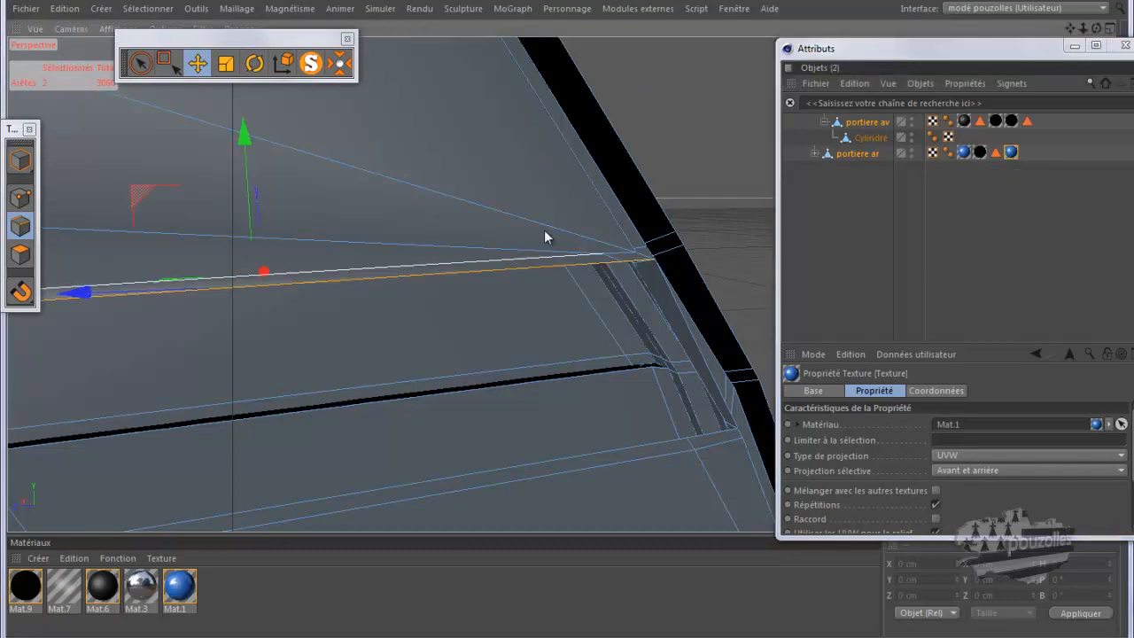
{"action": "left_click_drag", "start_coordinate": [567, 318], "coordinate": [565, 322], "text": "alt"}
{"action": "left_click", "coordinate": [470, 440], "text": "shift"}
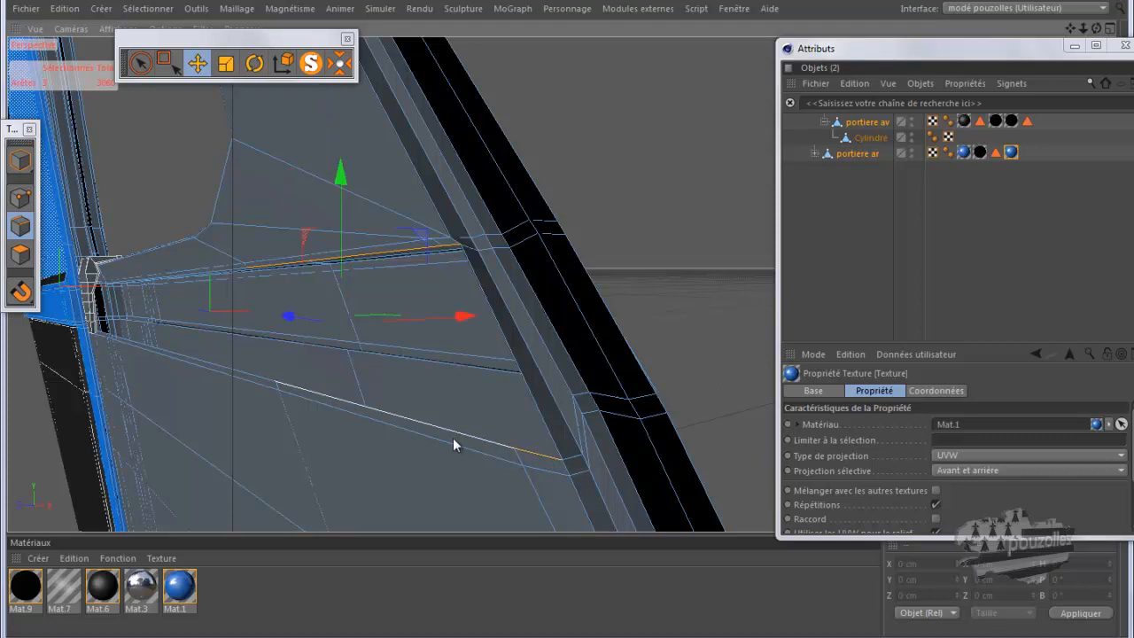
{"action": "left_click", "coordinate": [437, 427], "text": "shift"}
{"action": "left_click", "coordinate": [216, 364], "text": "shift"}
{"action": "left_click", "coordinate": [228, 274], "text": "shift"}
Step: Extend the upper crease selection through the short edges leading up to and behind the door handle
{"action": "left_click_drag", "start_coordinate": [1070, 28], "coordinate": [576, 318]}
{"action": "scroll", "coordinate": [233, 302], "scroll_direction": "up", "scroll_amount": 3}
{"action": "scroll", "coordinate": [234, 306], "scroll_direction": "up", "scroll_amount": 5}
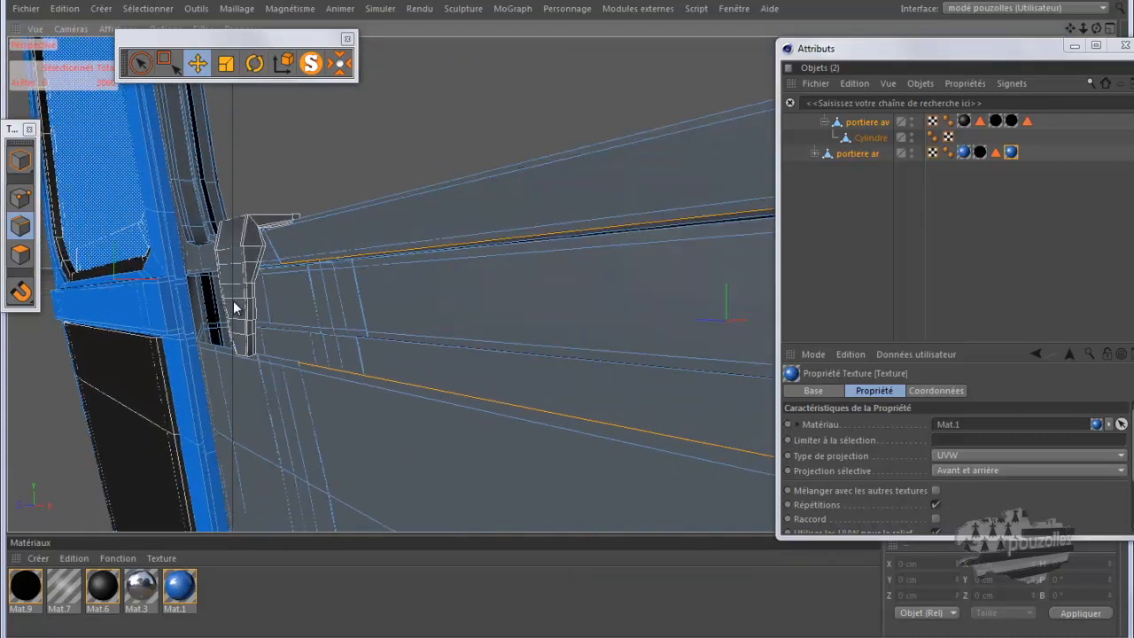
{"action": "scroll", "coordinate": [233, 302], "scroll_direction": "up", "scroll_amount": 3}
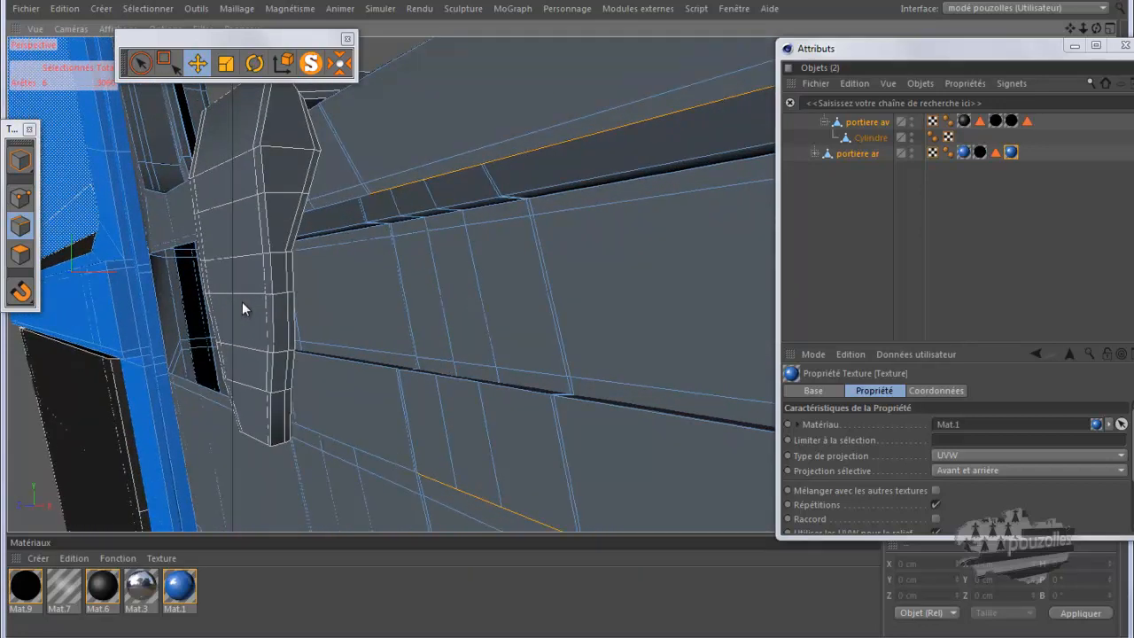
{"action": "left_click", "coordinate": [371, 196], "text": "shift"}
Step: Add the short lower border edges below the handle to the selection, matching the upper row
{"action": "scroll", "coordinate": [382, 484], "scroll_direction": "up", "scroll_amount": 3}
{"action": "scroll", "coordinate": [382, 483], "scroll_direction": "up", "scroll_amount": 2}
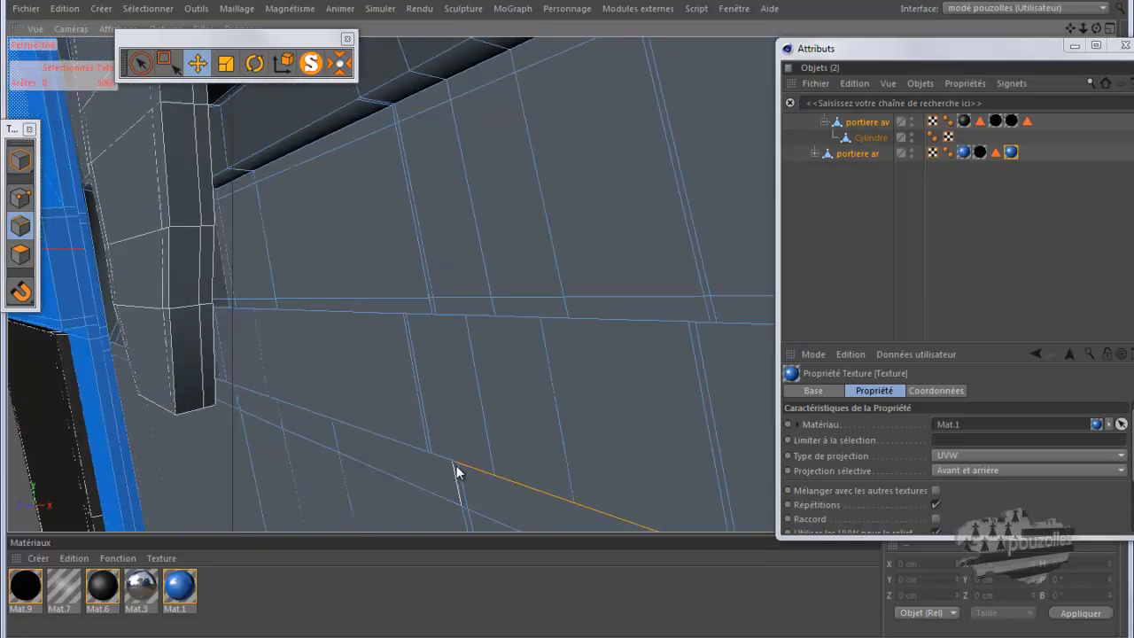
{"action": "left_click", "coordinate": [434, 461], "text": "shift"}
{"action": "scroll", "coordinate": [335, 280], "scroll_direction": "down", "scroll_amount": 3}
{"action": "scroll", "coordinate": [336, 280], "scroll_direction": "down", "scroll_amount": 2}
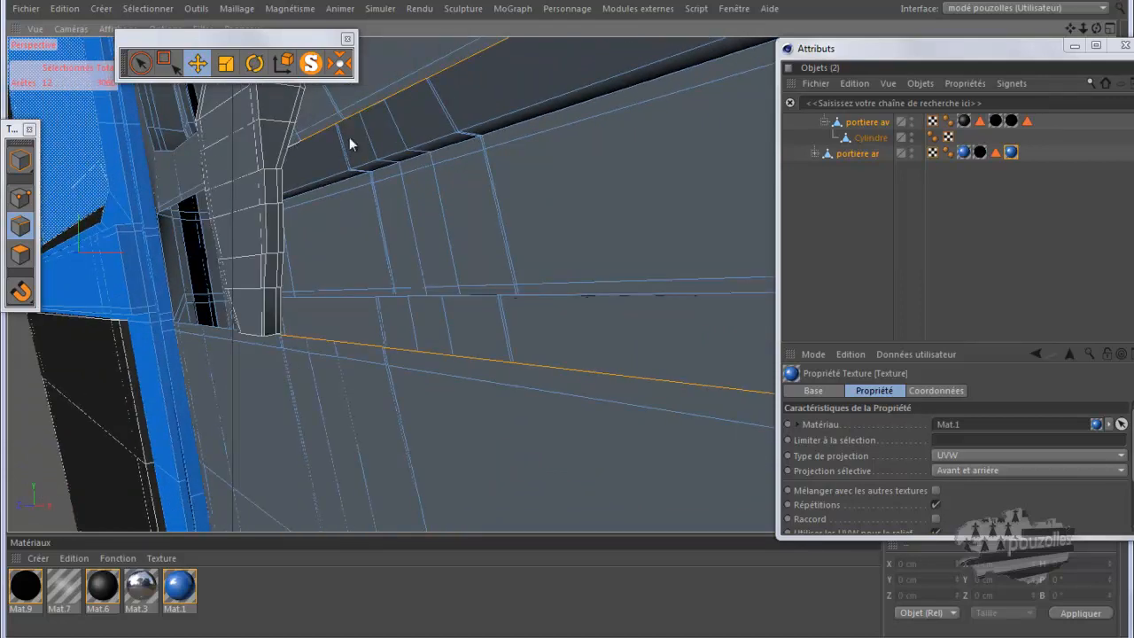
Step: Continue the upper and lower edge selections past the handle on its other side
{"action": "scroll", "coordinate": [572, 321], "scroll_direction": "up", "scroll_amount": 4}
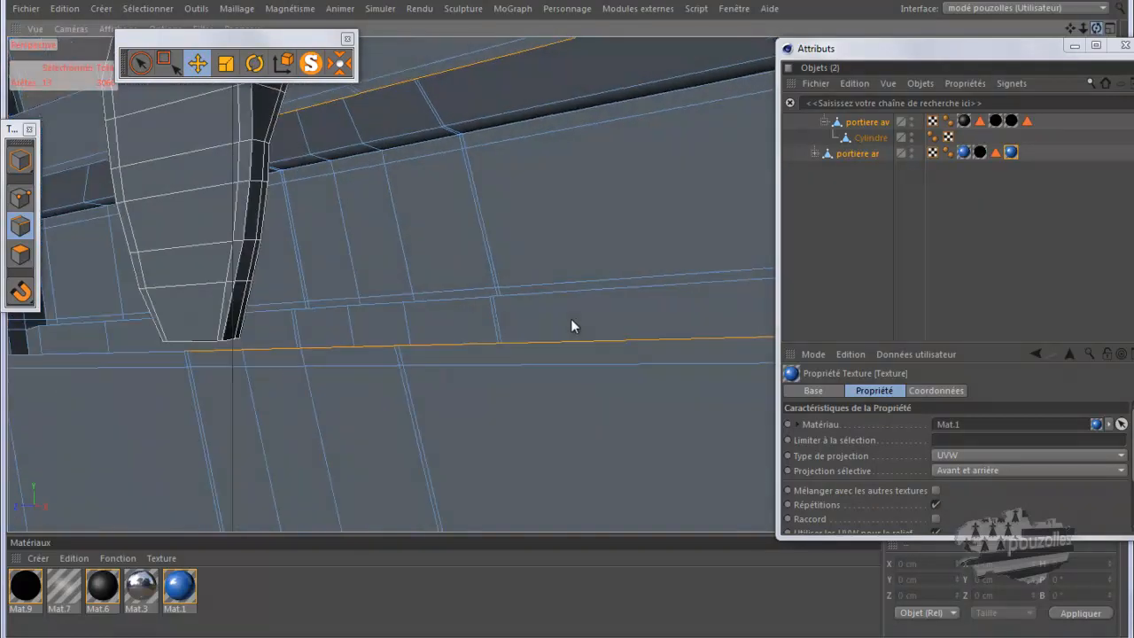
{"action": "left_click_drag", "start_coordinate": [570, 320], "coordinate": [580, 320]}
{"action": "left_click_drag", "start_coordinate": [1067, 29], "coordinate": [568, 320]}
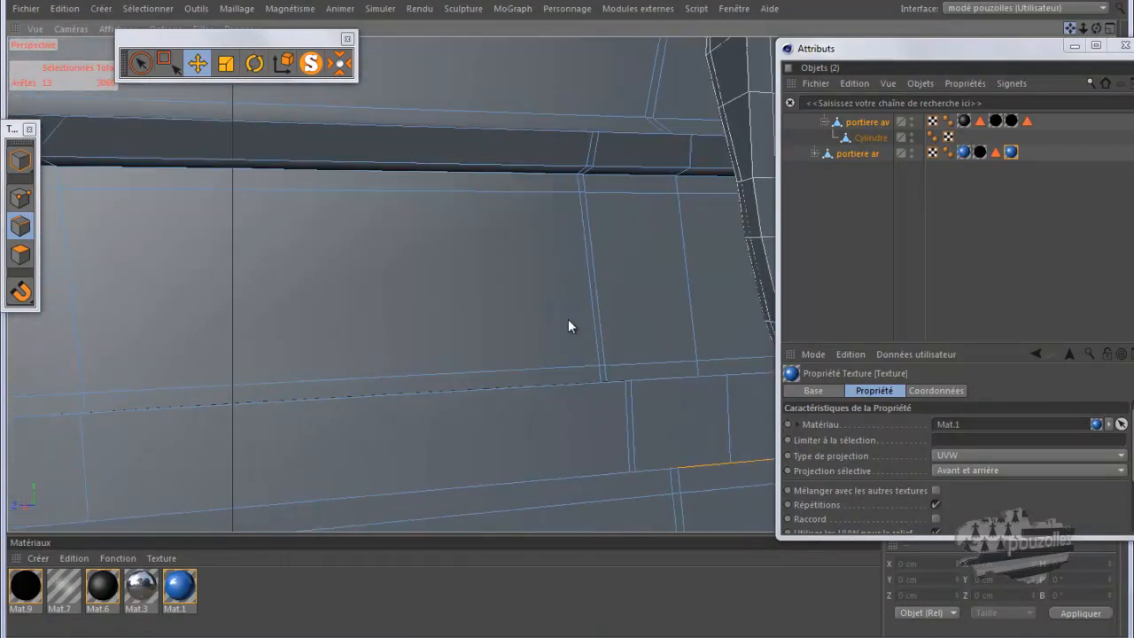
{"action": "left_click_drag", "start_coordinate": [1096, 29], "coordinate": [569, 325]}
{"action": "left_click", "coordinate": [1072, 44]}
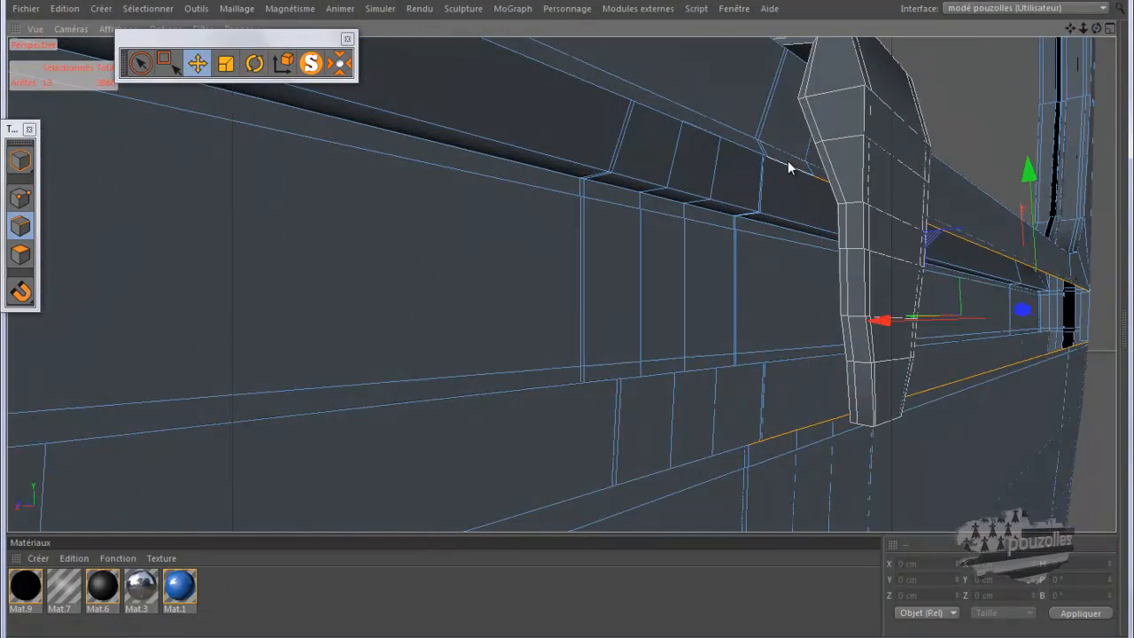
{"action": "left_click", "coordinate": [741, 147], "text": "shift"}
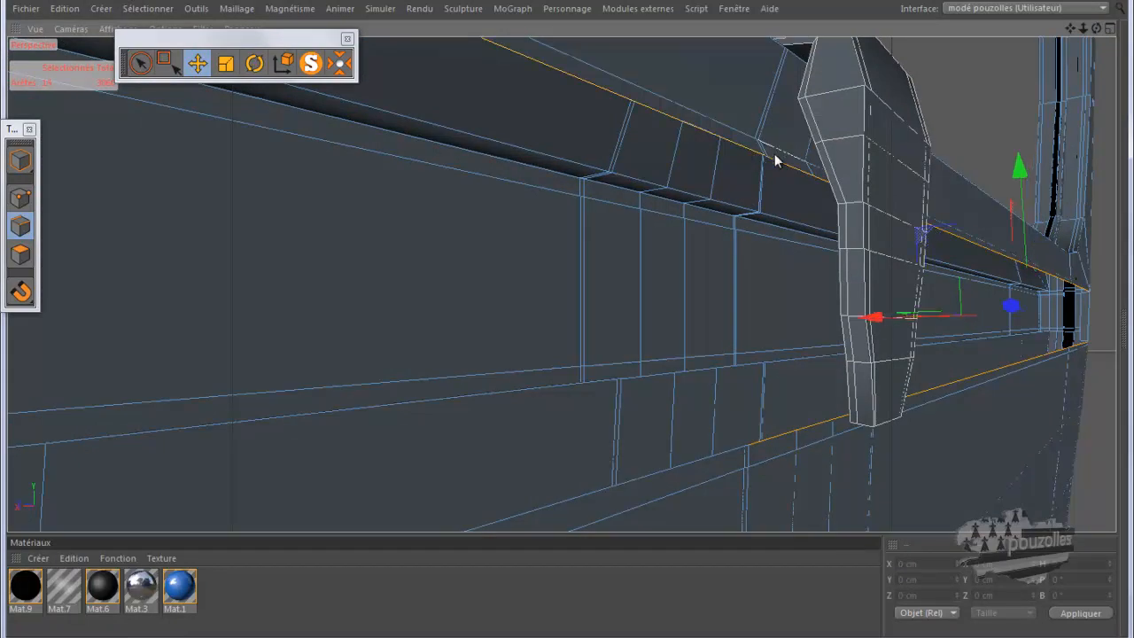
{"action": "left_click", "coordinate": [747, 444], "text": "shift"}
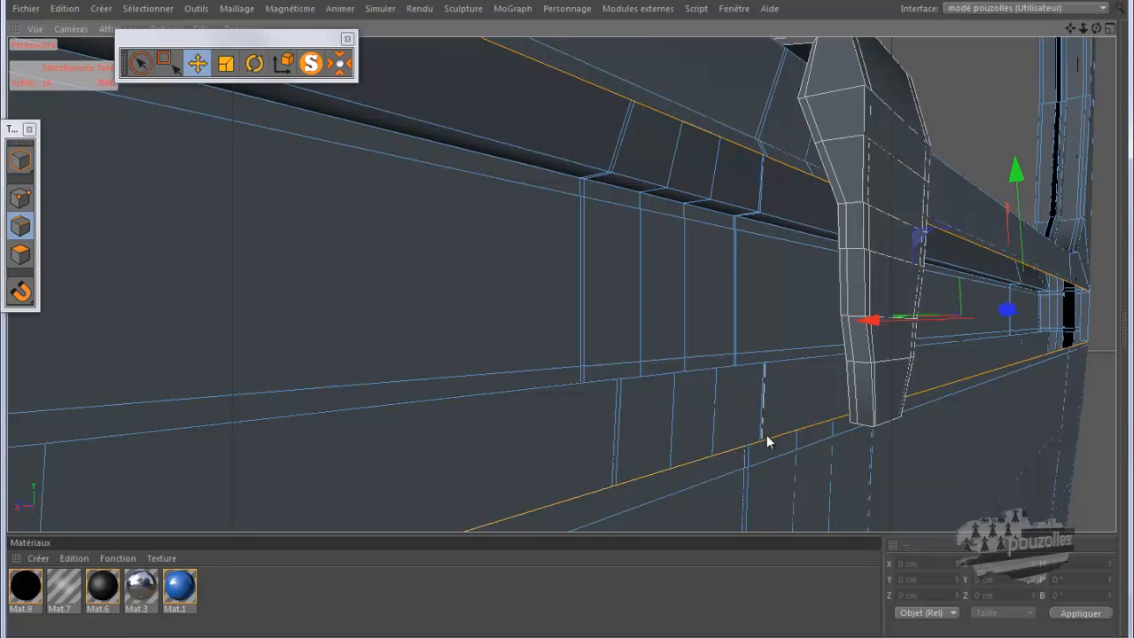
Step: Complete both selected edge rows along the remaining band to the front door's opposite border
{"action": "scroll", "coordinate": [767, 437], "scroll_direction": "up", "scroll_amount": 2}
{"action": "scroll", "coordinate": [757, 448], "scroll_direction": "up", "scroll_amount": 2}
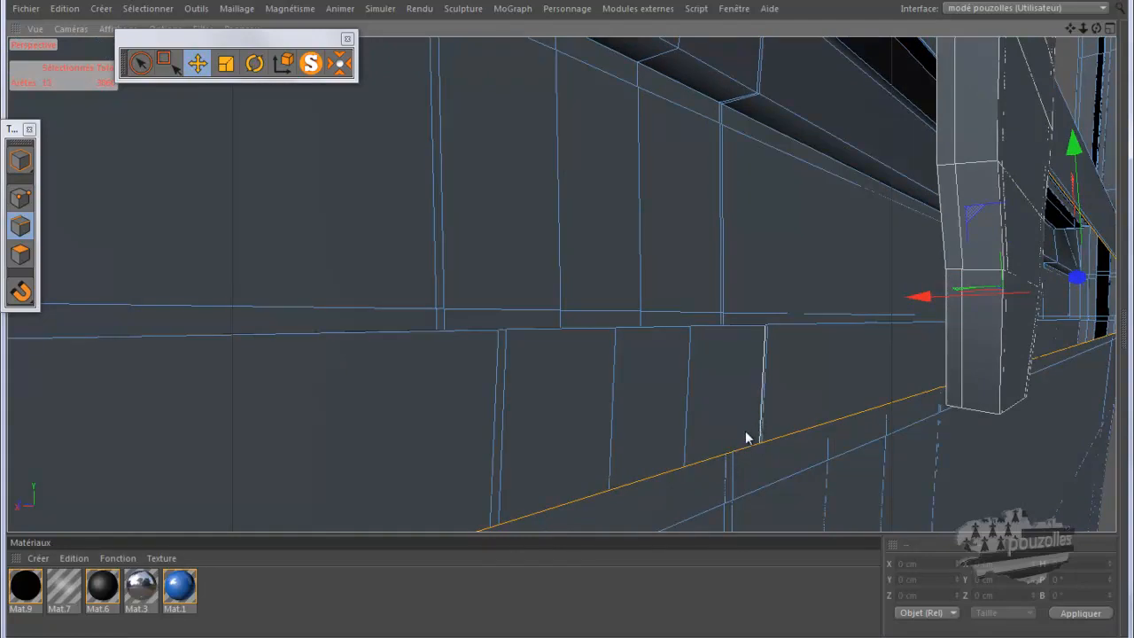
{"action": "scroll", "coordinate": [733, 418], "scroll_direction": "down", "scroll_amount": 3}
{"action": "scroll", "coordinate": [776, 180], "scroll_direction": "up", "scroll_amount": 2}
{"action": "scroll", "coordinate": [776, 180], "scroll_direction": "up", "scroll_amount": 1}
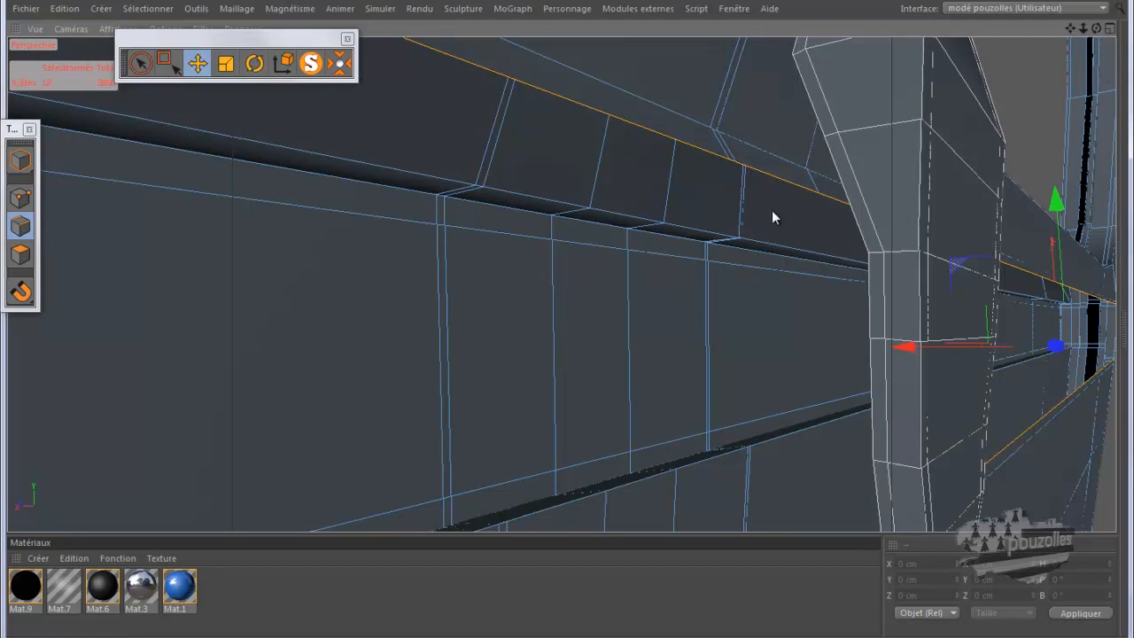
{"action": "scroll", "coordinate": [772, 214], "scroll_direction": "down", "scroll_amount": 4}
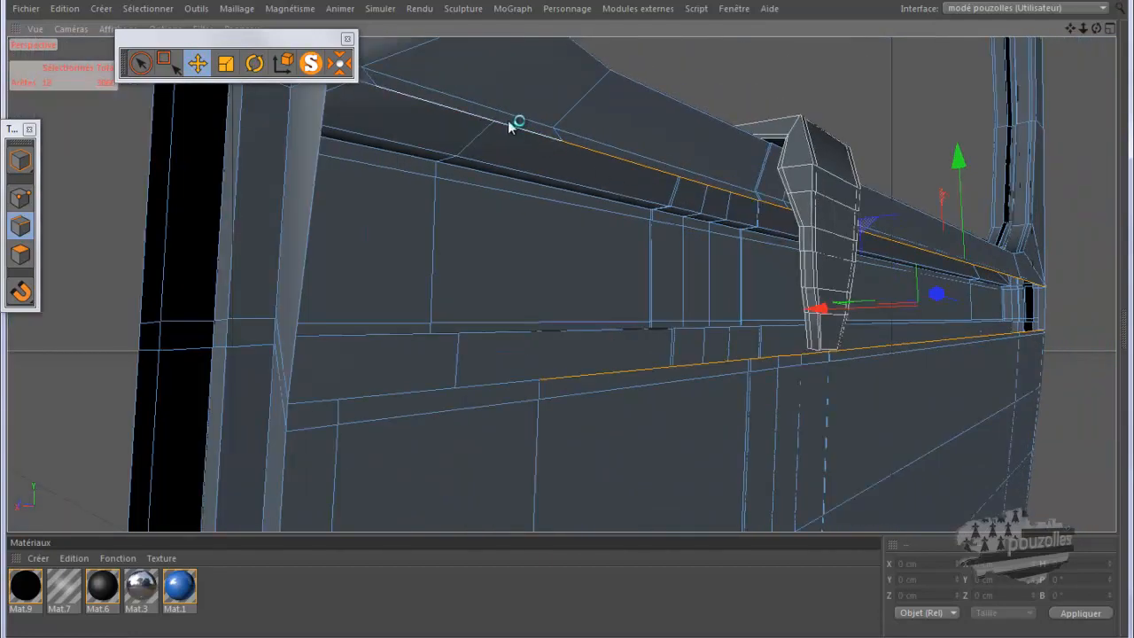
{"action": "left_click", "coordinate": [511, 123], "text": "shift"}
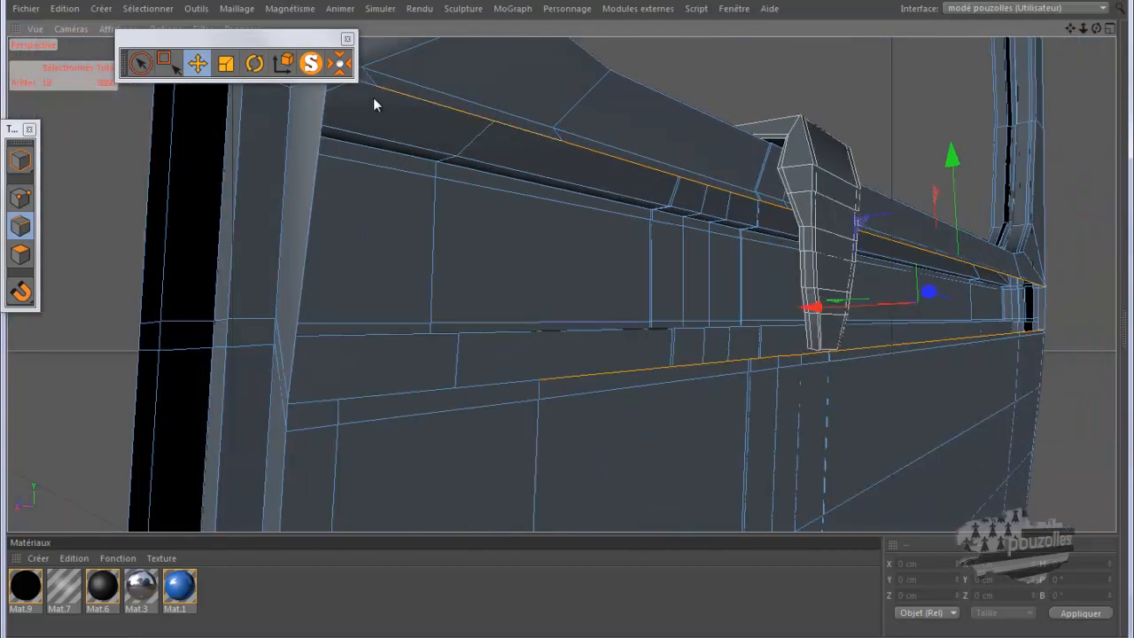
{"action": "left_click", "coordinate": [432, 391], "text": "shift"}
{"action": "scroll", "coordinate": [508, 488], "scroll_direction": "down", "scroll_amount": 3}
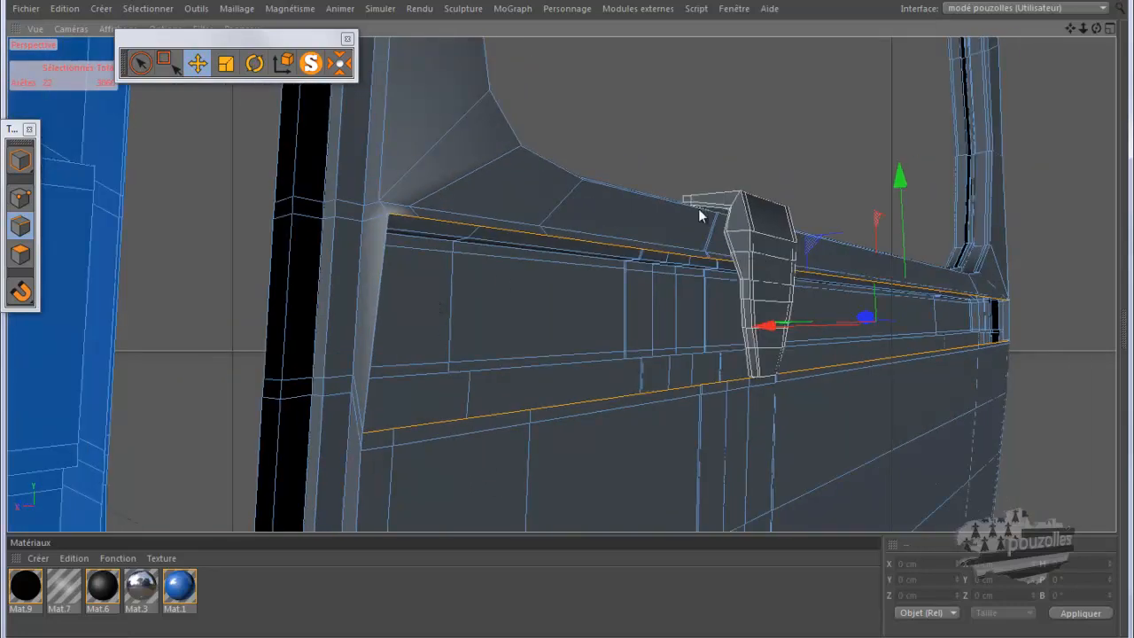
Step: Join the selected upper crease edges to the lower border edges with the Stitch and Sew (Couture) tool to cover the band
{"action": "right_click", "coordinate": [173, 133]}
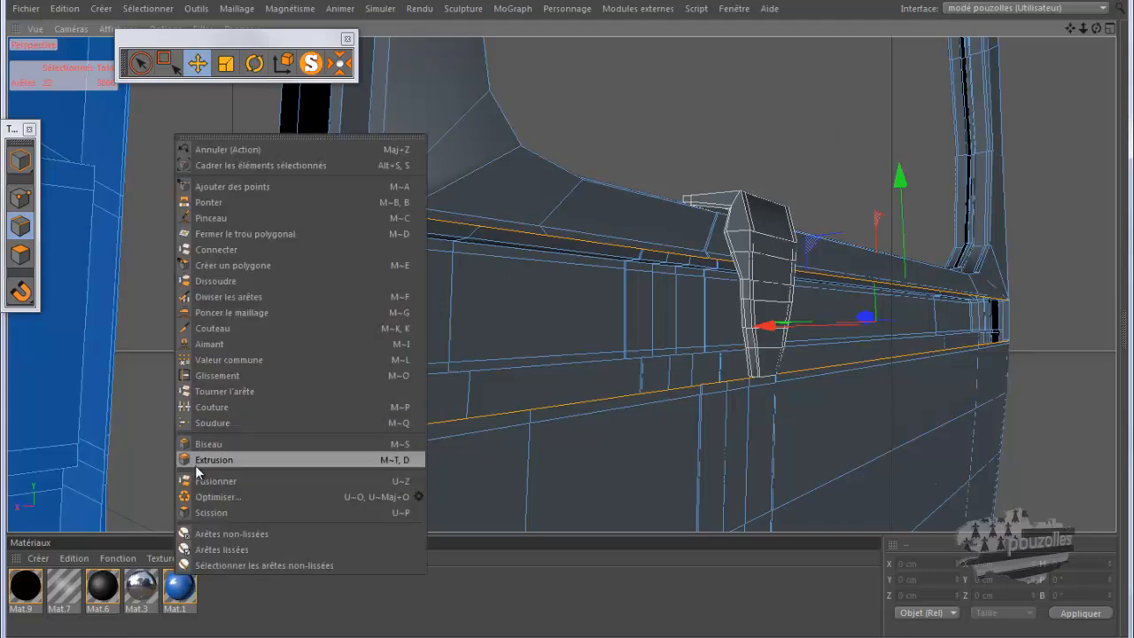
{"action": "left_click", "coordinate": [213, 408]}
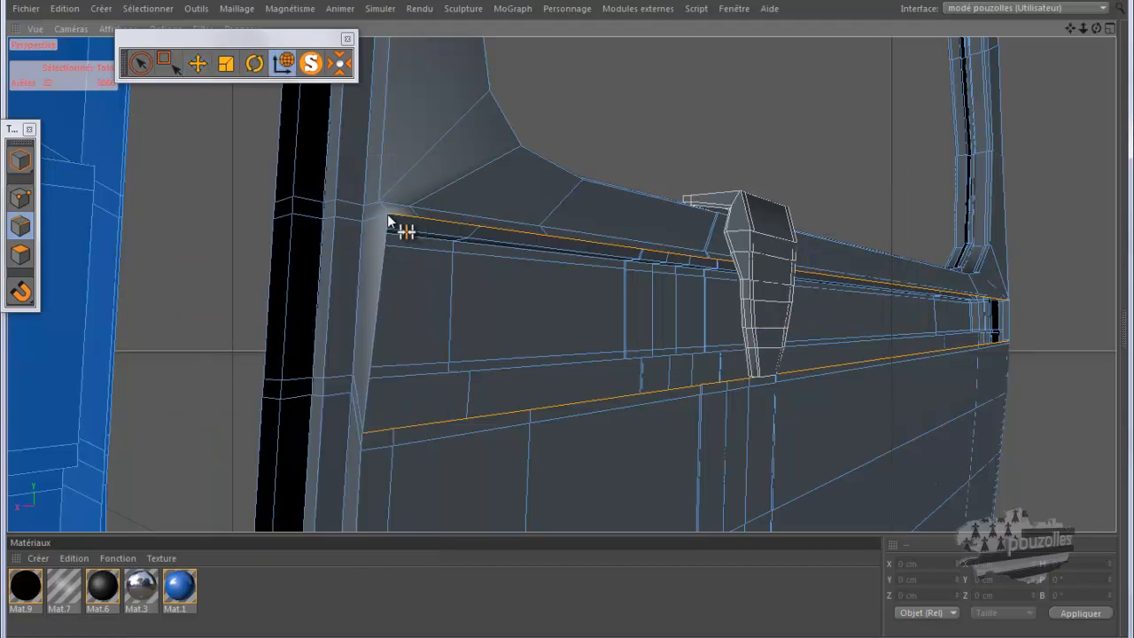
{"action": "left_click_drag", "start_coordinate": [391, 215], "coordinate": [367, 430]}
{"action": "scroll", "coordinate": [436, 386], "scroll_direction": "down", "scroll_amount": 1}
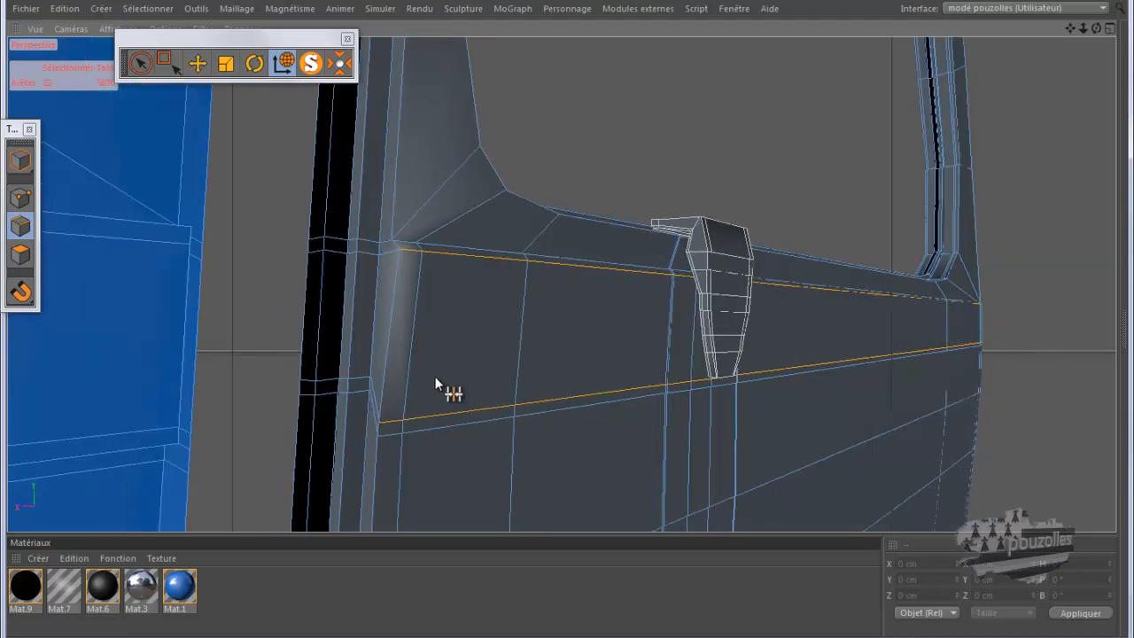
Step: Select the points along the upper crease below the window and shift them about 0.58 cm along the X axis
{"action": "left_click_drag", "start_coordinate": [1096, 28], "coordinate": [568, 325]}
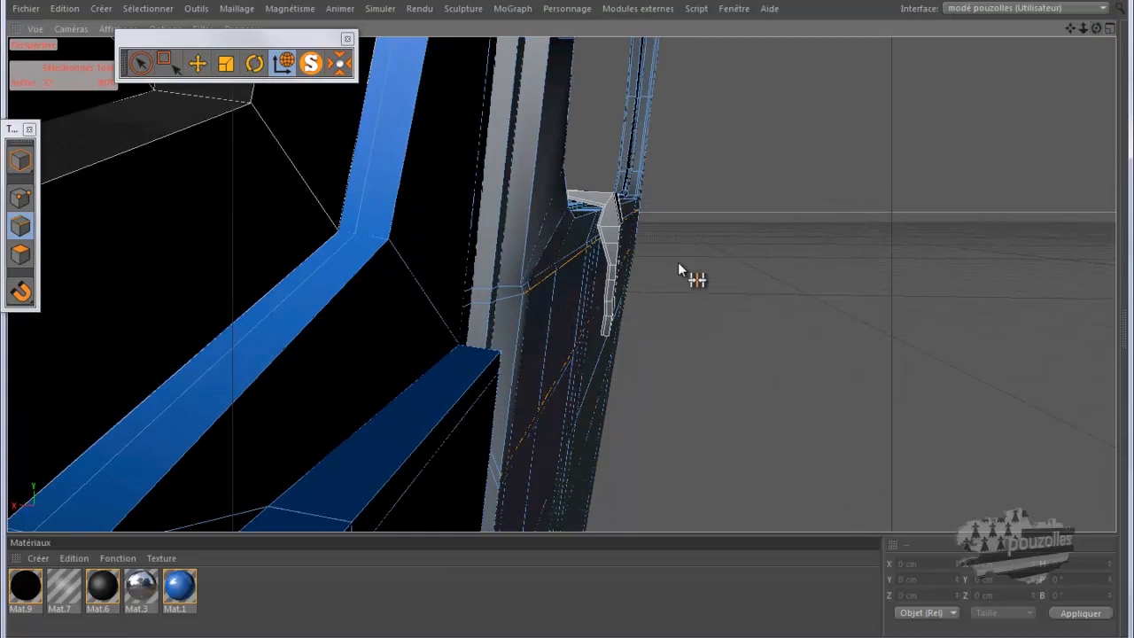
{"action": "scroll", "coordinate": [539, 292], "scroll_direction": "up", "scroll_amount": 5}
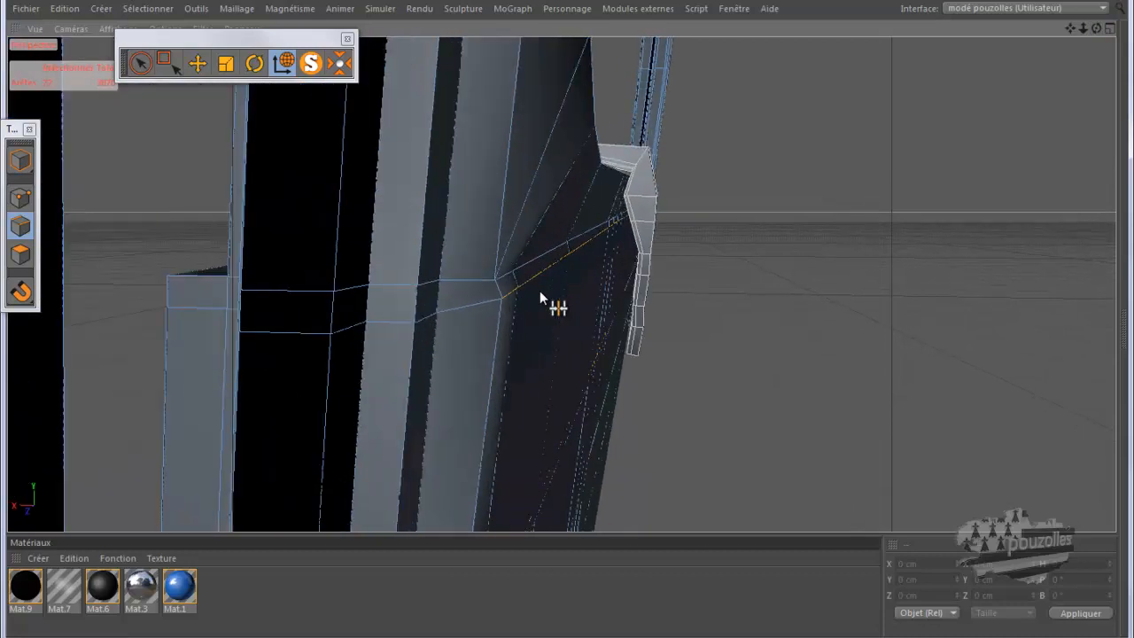
{"action": "left_click", "coordinate": [140, 62]}
{"action": "left_click", "coordinate": [20, 197]}
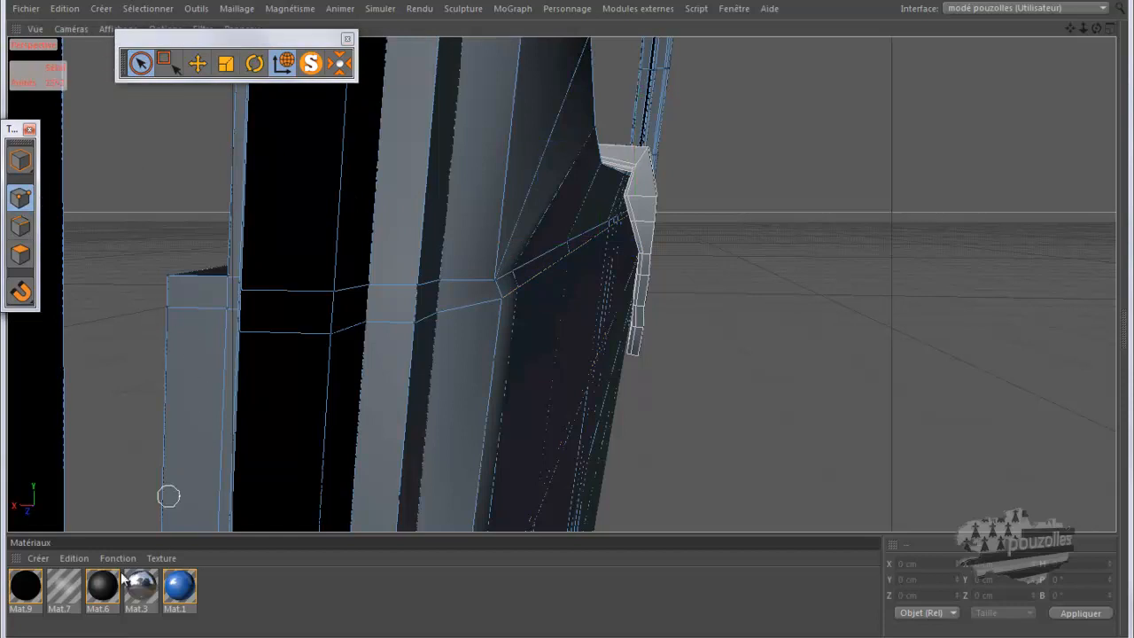
{"action": "left_click", "coordinate": [96, 634]}
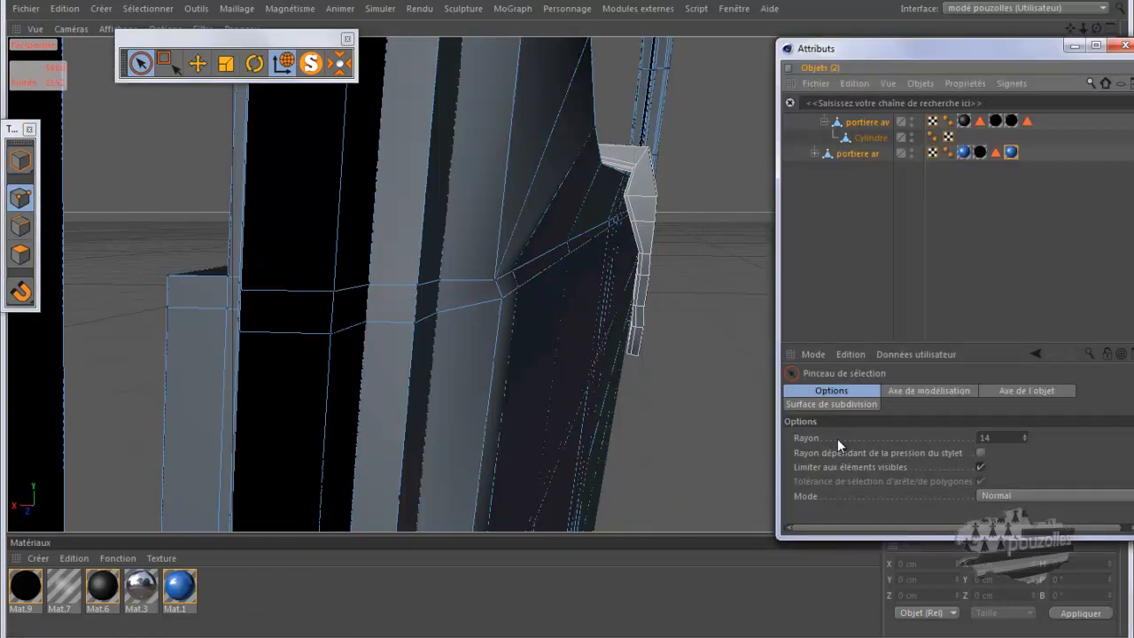
{"action": "left_click", "coordinate": [532, 261]}
{"action": "left_click_drag", "start_coordinate": [530, 257], "coordinate": [609, 214]}
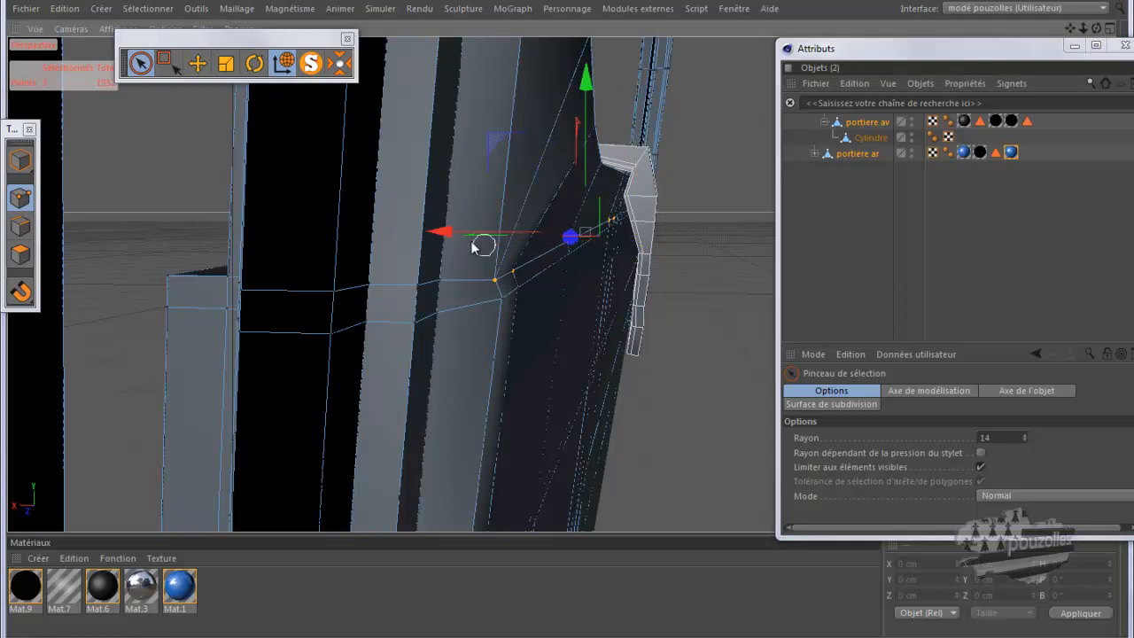
{"action": "left_click_drag", "start_coordinate": [436, 233], "coordinate": [450, 234]}
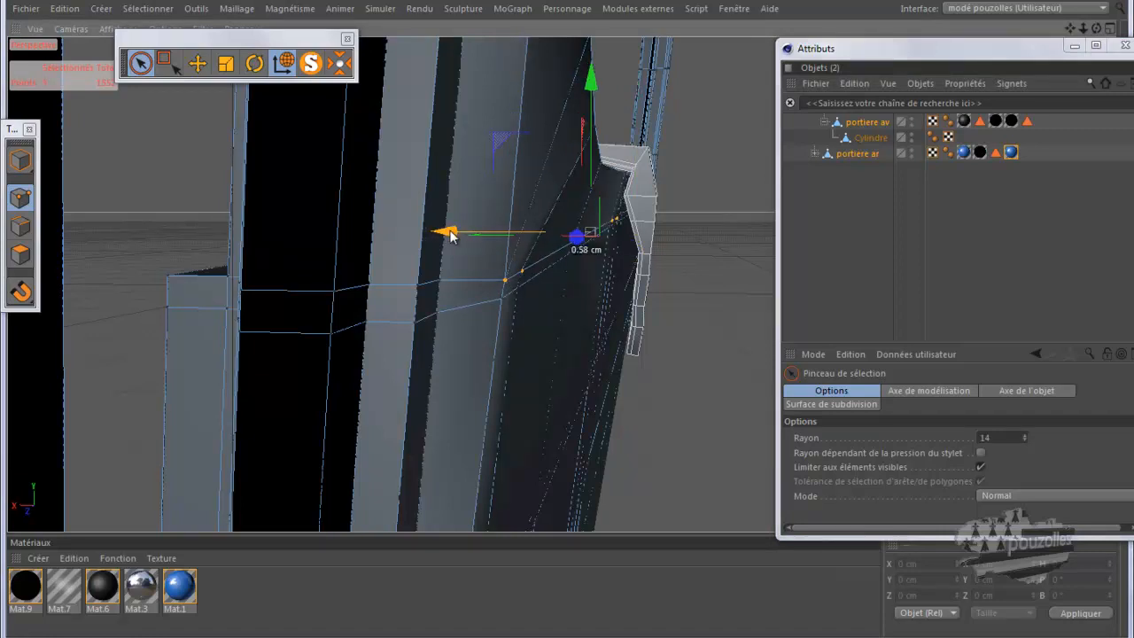
Step: Return the blue Mat.1 texture tags from the portiere ar object to portiere av
{"action": "left_click_drag", "start_coordinate": [1071, 29], "coordinate": [403, 356]}
{"action": "left_click_drag", "start_coordinate": [1096, 30], "coordinate": [568, 317]}
{"action": "scroll", "coordinate": [577, 225], "scroll_direction": "up", "scroll_amount": 3}
{"action": "scroll", "coordinate": [577, 226], "scroll_direction": "down", "scroll_amount": 2}
{"action": "left_click_drag", "start_coordinate": [1096, 29], "coordinate": [601, 319]}
{"action": "left_click_drag", "start_coordinate": [1012, 154], "coordinate": [1059, 121]}
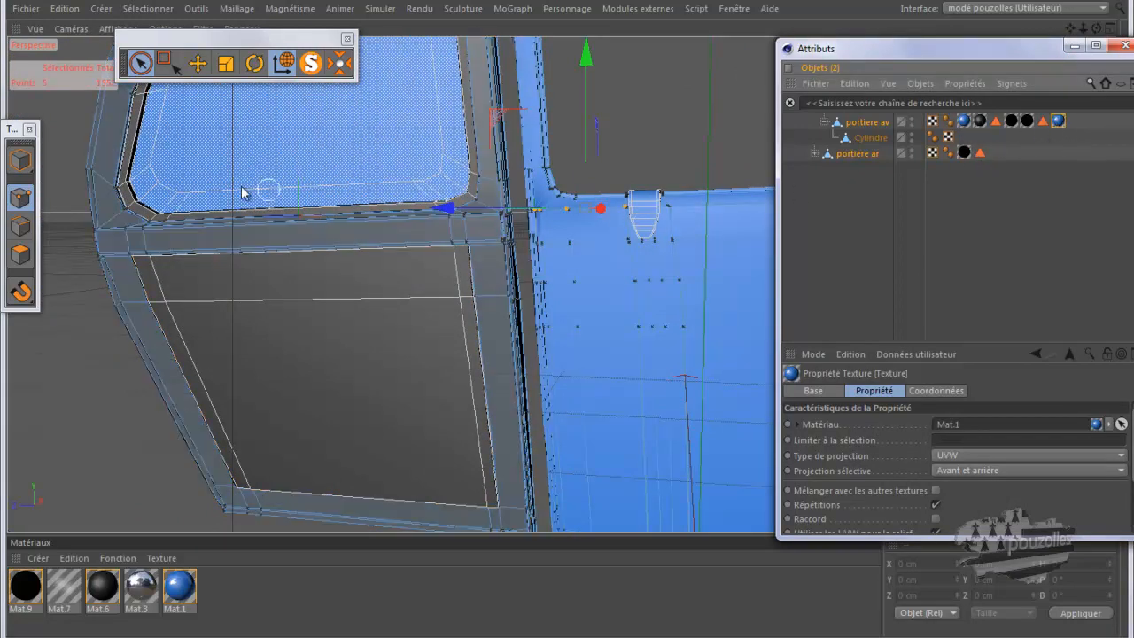
Step: Select the loop of points outlining the band below the rear door's window and delete them
{"action": "scroll", "coordinate": [238, 194], "scroll_direction": "up", "scroll_amount": 2}
{"action": "scroll", "coordinate": [237, 195], "scroll_direction": "up", "scroll_amount": 2}
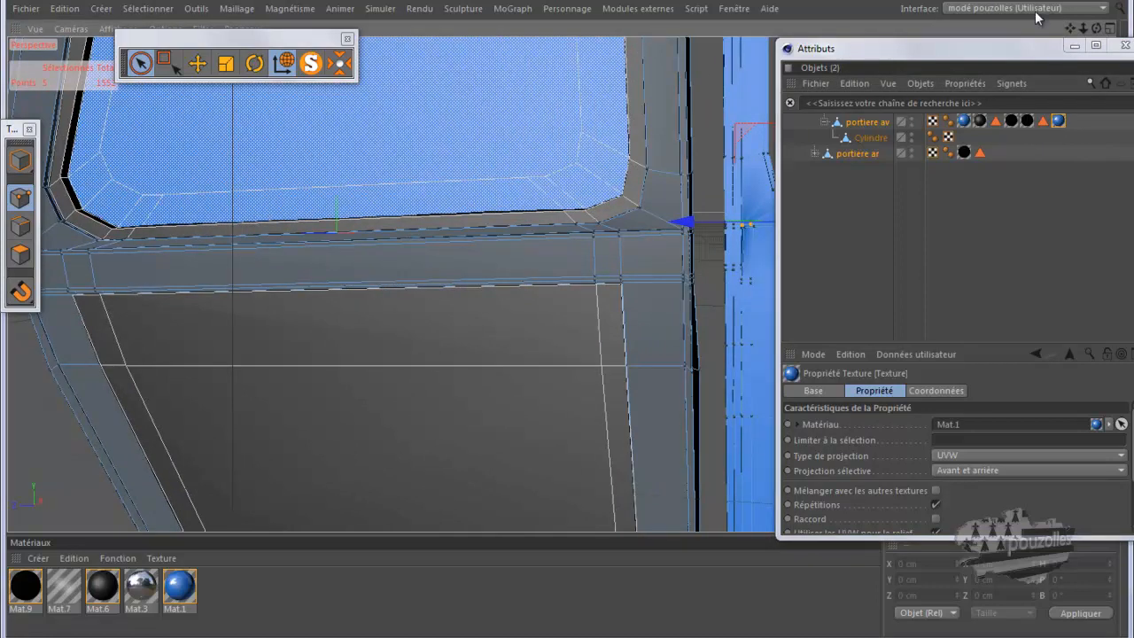
{"action": "left_click", "coordinate": [1074, 45]}
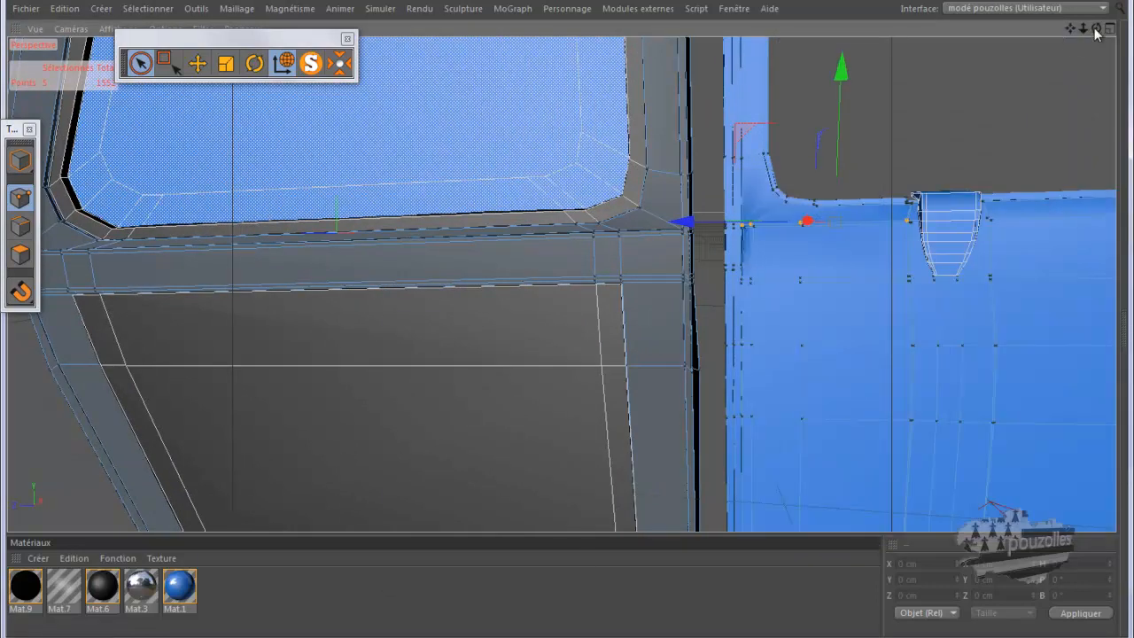
{"action": "left_click_drag", "start_coordinate": [568, 319], "coordinate": [868, 168], "text": "alt"}
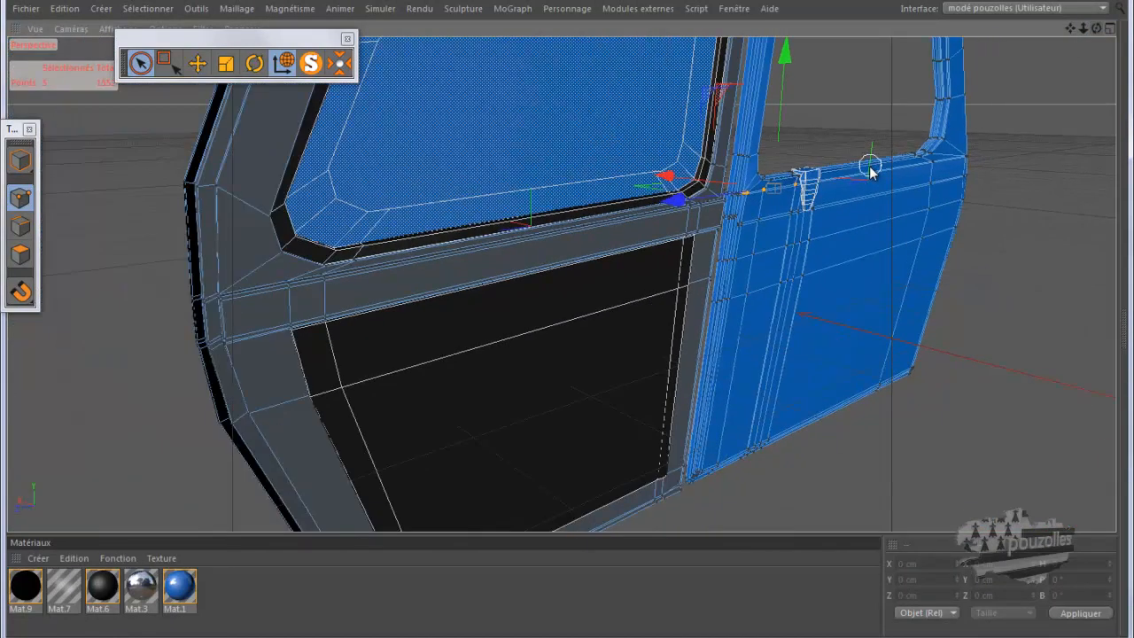
{"action": "scroll", "coordinate": [316, 292], "scroll_direction": "up", "scroll_amount": 5}
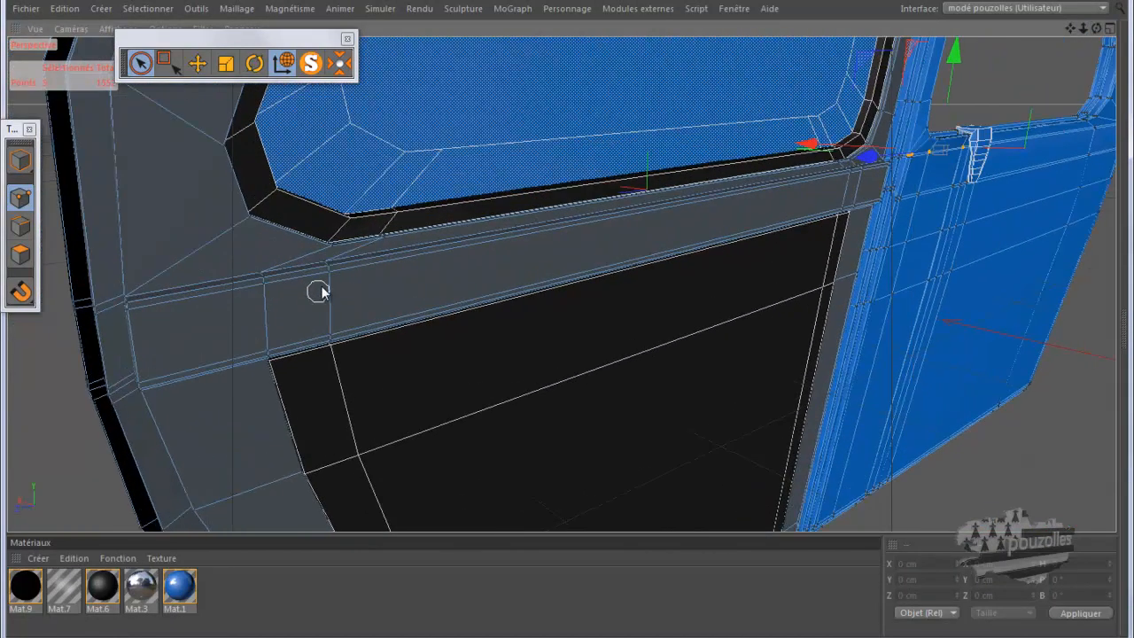
{"action": "right_click", "coordinate": [324, 284]}
{"action": "left_click", "coordinate": [376, 417]}
{"action": "left_click", "coordinate": [23, 198]}
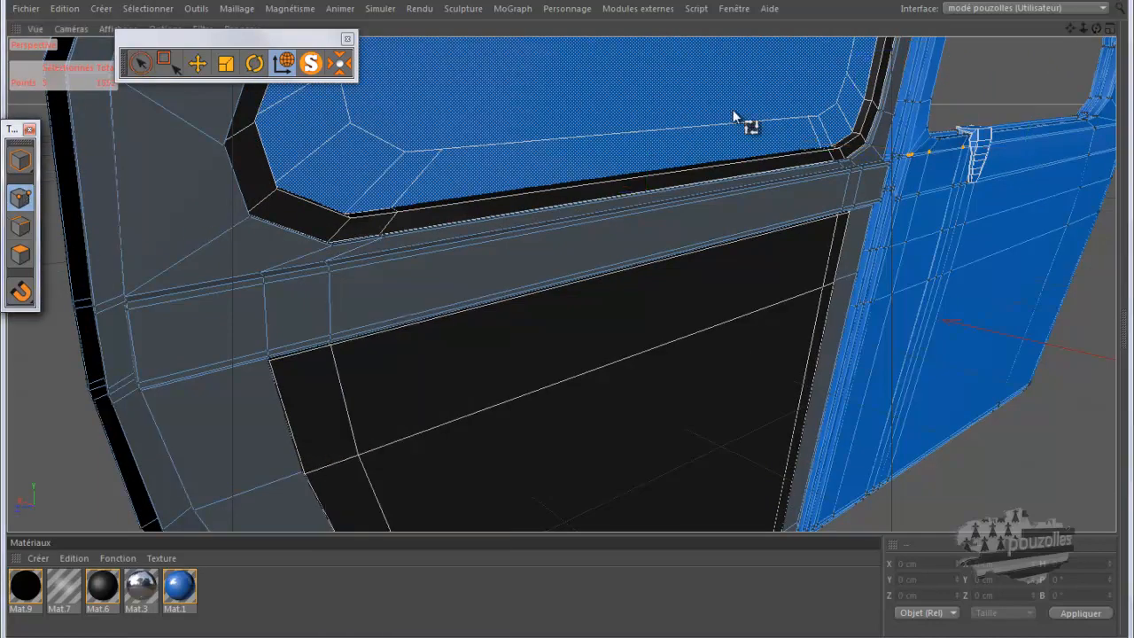
{"action": "left_click_drag", "start_coordinate": [1096, 29], "coordinate": [567, 319]}
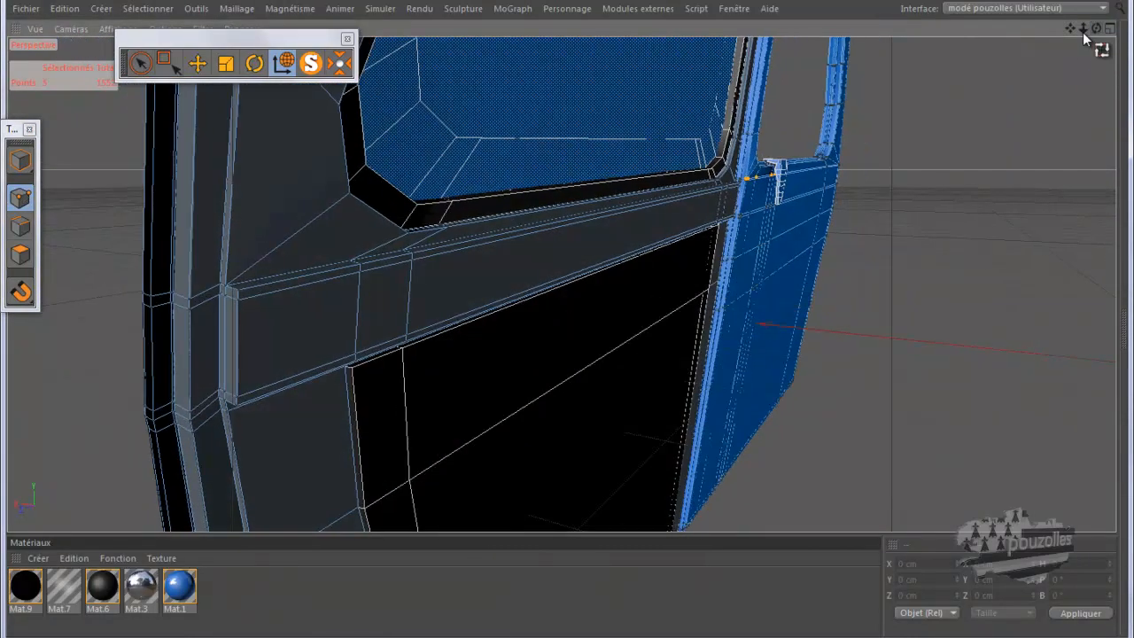
{"action": "left_click", "coordinate": [259, 294]}
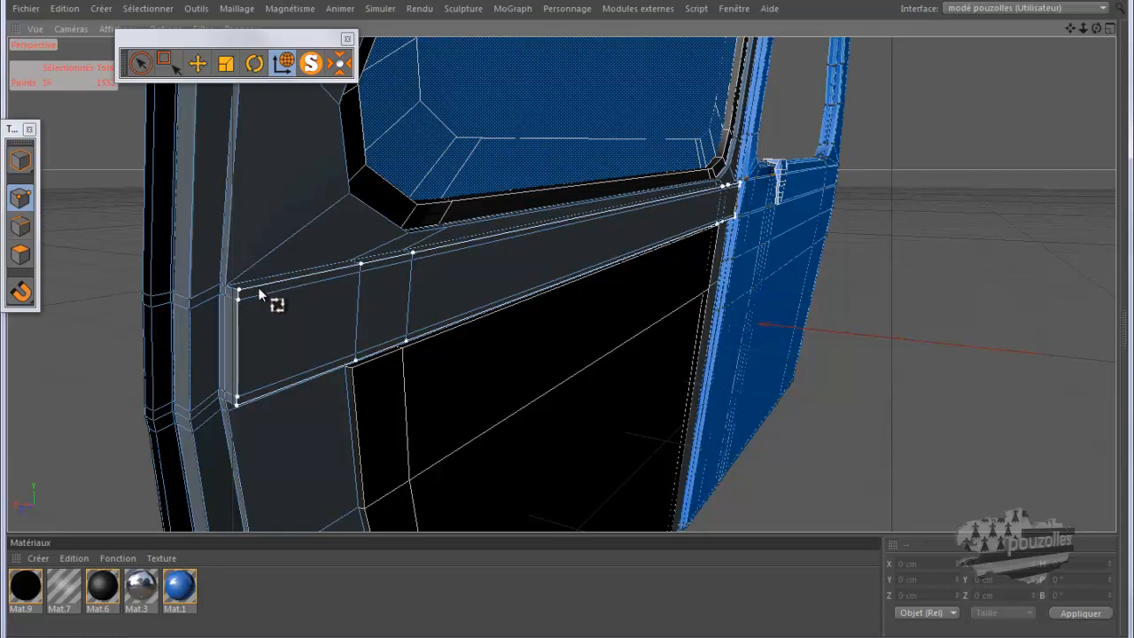
{"action": "key", "text": "Delete"}
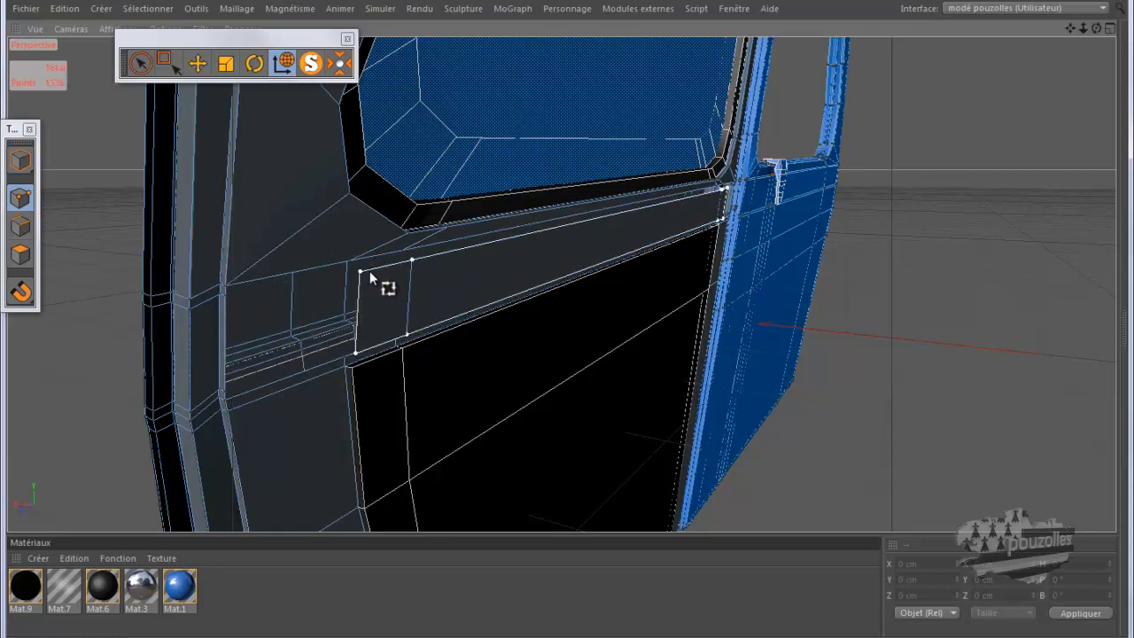
Step: Select the remaining loop of points inside the band below the rear door's window and delete it
{"action": "left_click", "coordinate": [370, 271]}
{"action": "key", "text": "Delete"}
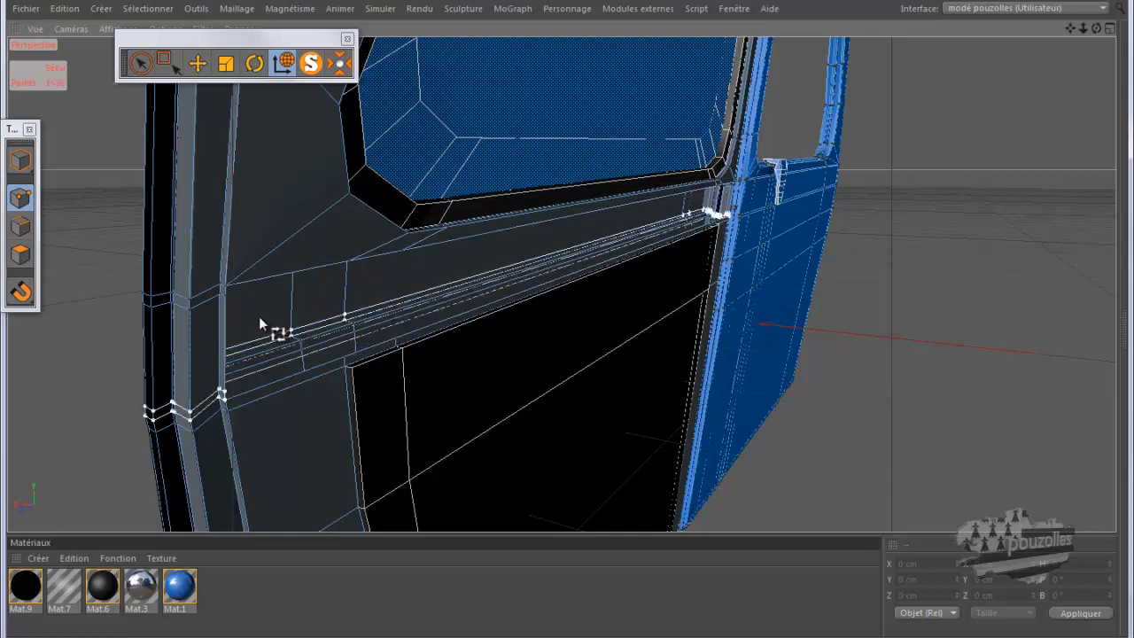
Step: Select the edge loops that run along the band and around the door's edge, and dissolve them
{"action": "key", "text": "u"}
{"action": "key", "text": "b"}
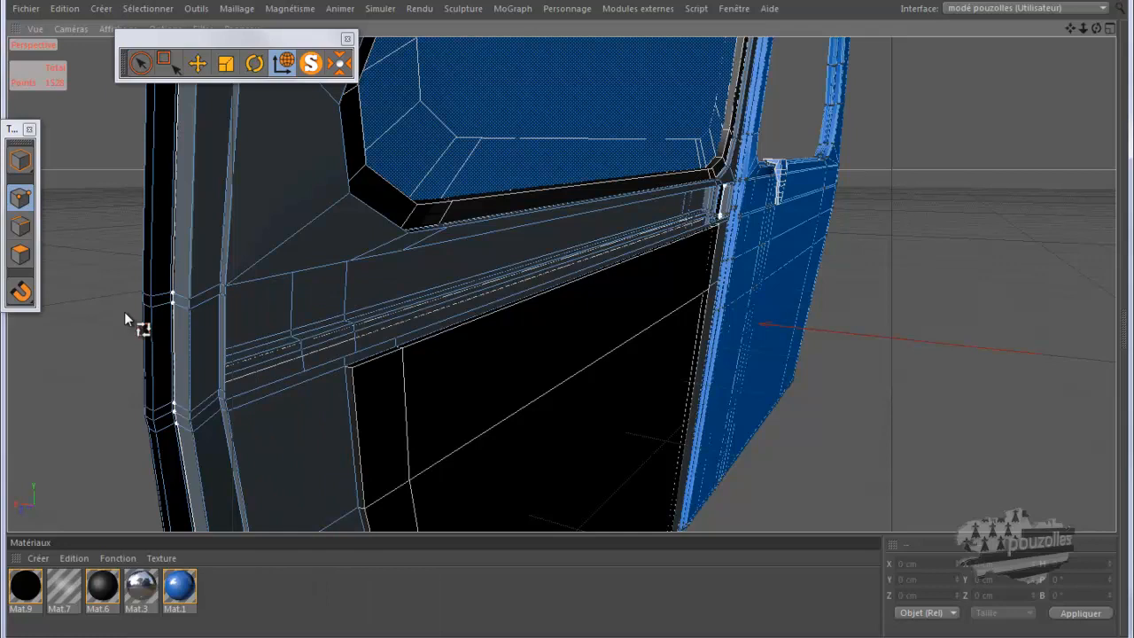
{"action": "left_click", "coordinate": [20, 225]}
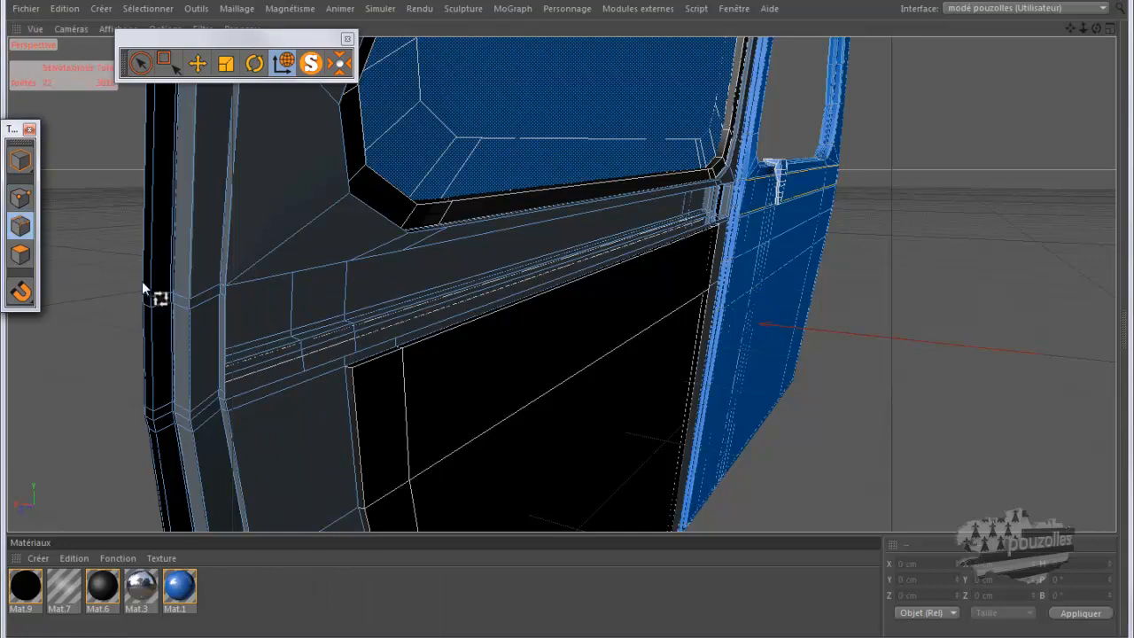
{"action": "left_click", "coordinate": [195, 303]}
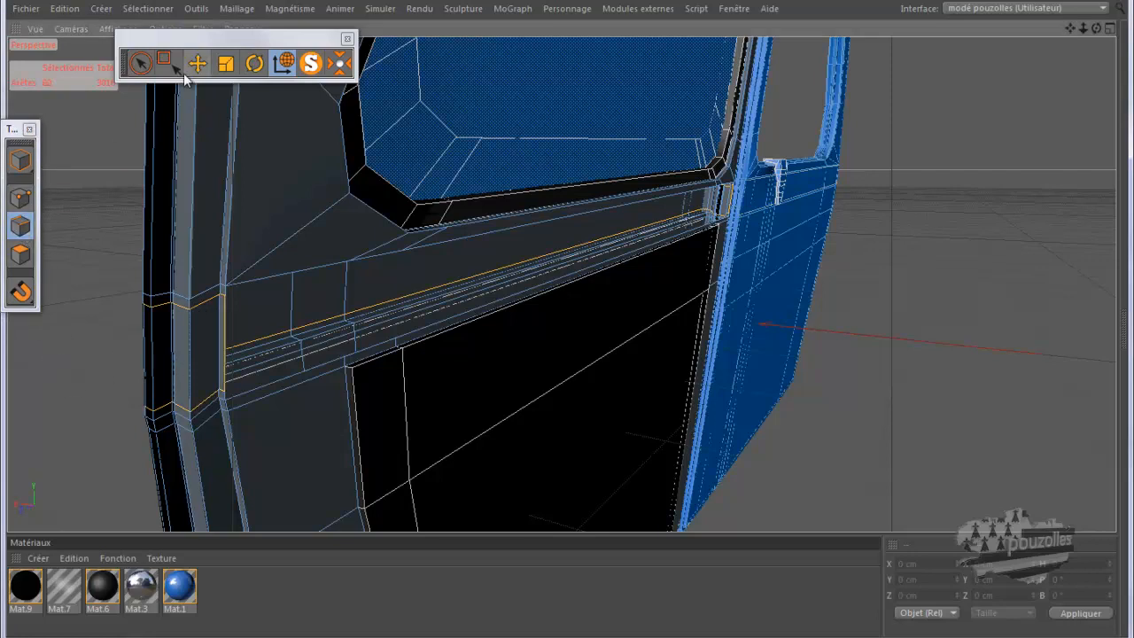
{"action": "left_click", "coordinate": [197, 65]}
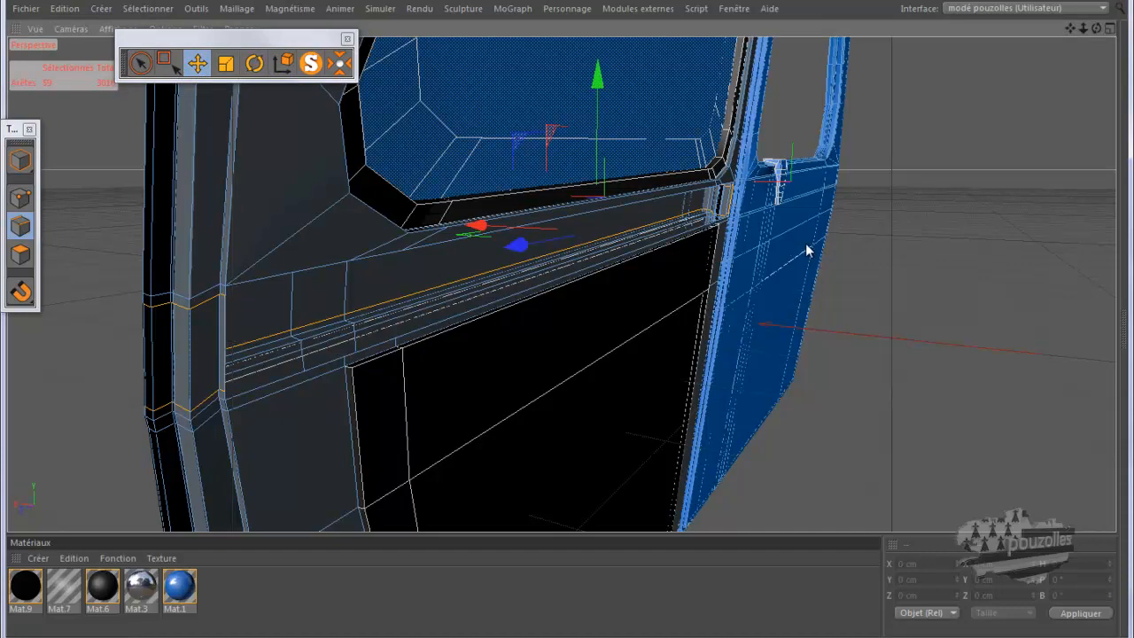
{"action": "right_click_drag", "start_coordinate": [769, 263], "coordinate": [639, 199], "text": "alt"}
{"action": "left_click", "coordinate": [69, 8]}
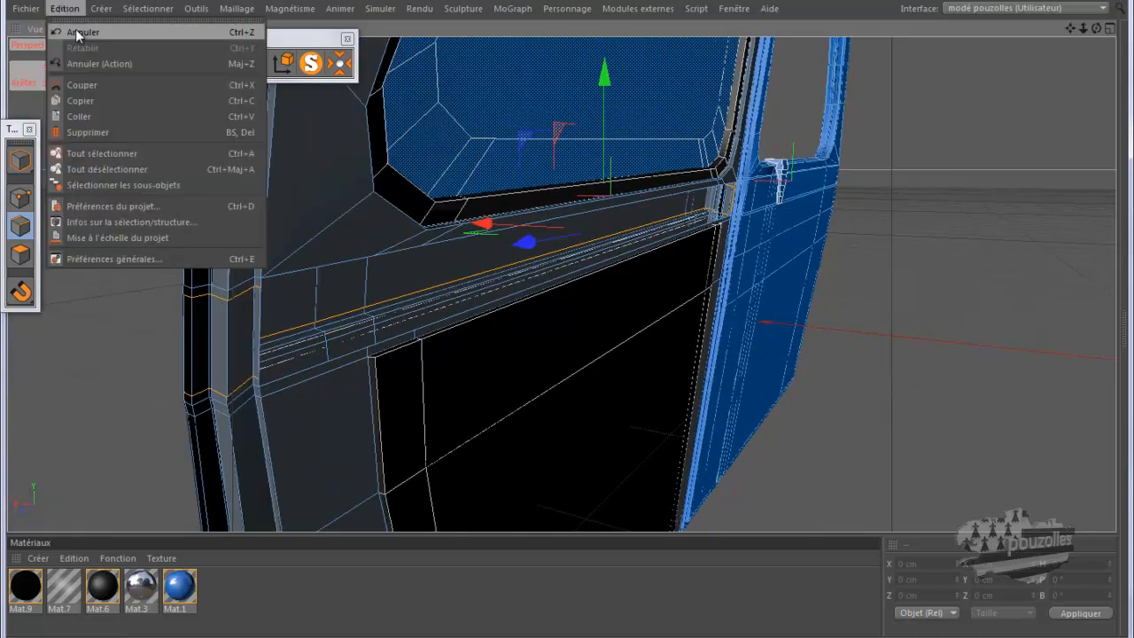
{"action": "left_click", "coordinate": [77, 33]}
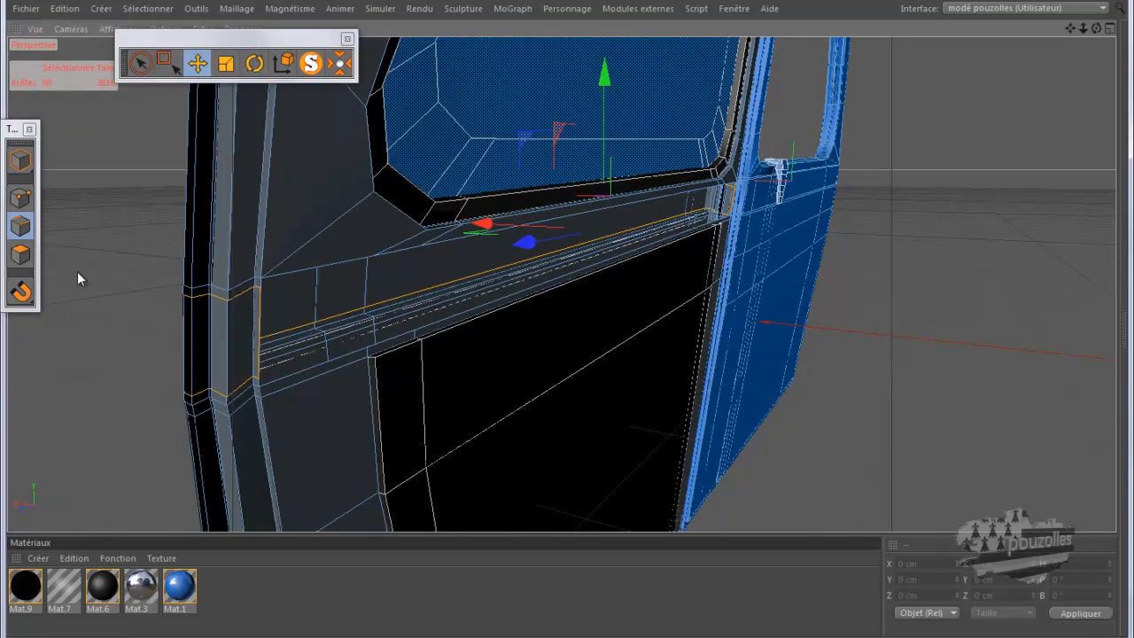
{"action": "right_click", "coordinate": [66, 277]}
{"action": "left_click", "coordinate": [111, 364]}
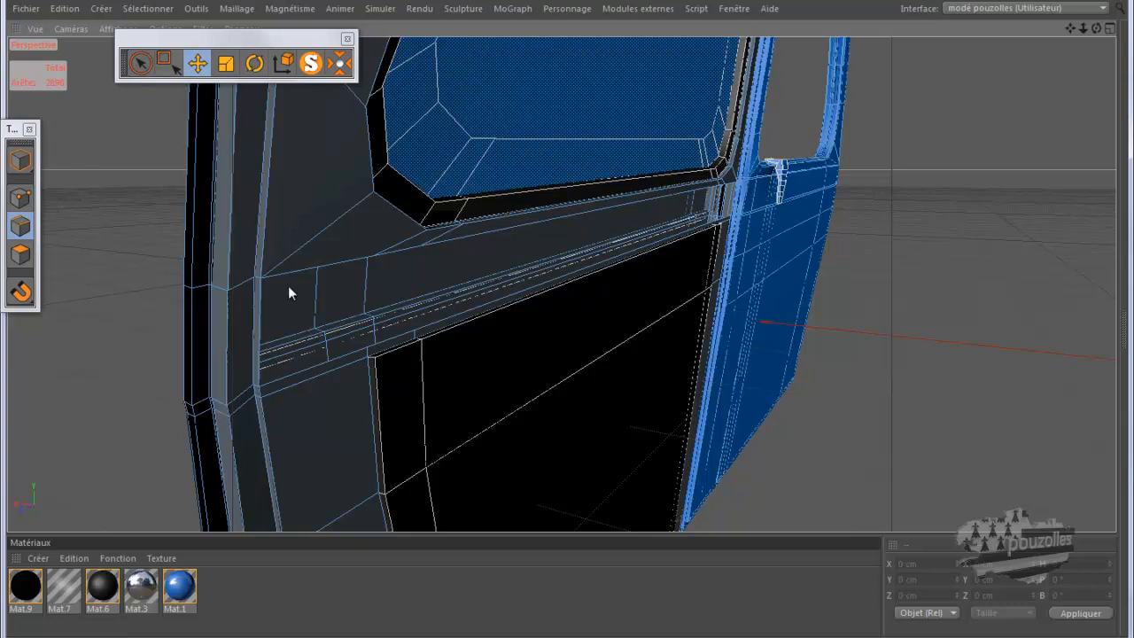
Step: Select all edges of the upper crease running under the rear door's window
{"action": "scroll", "coordinate": [281, 274], "scroll_direction": "up", "scroll_amount": 3}
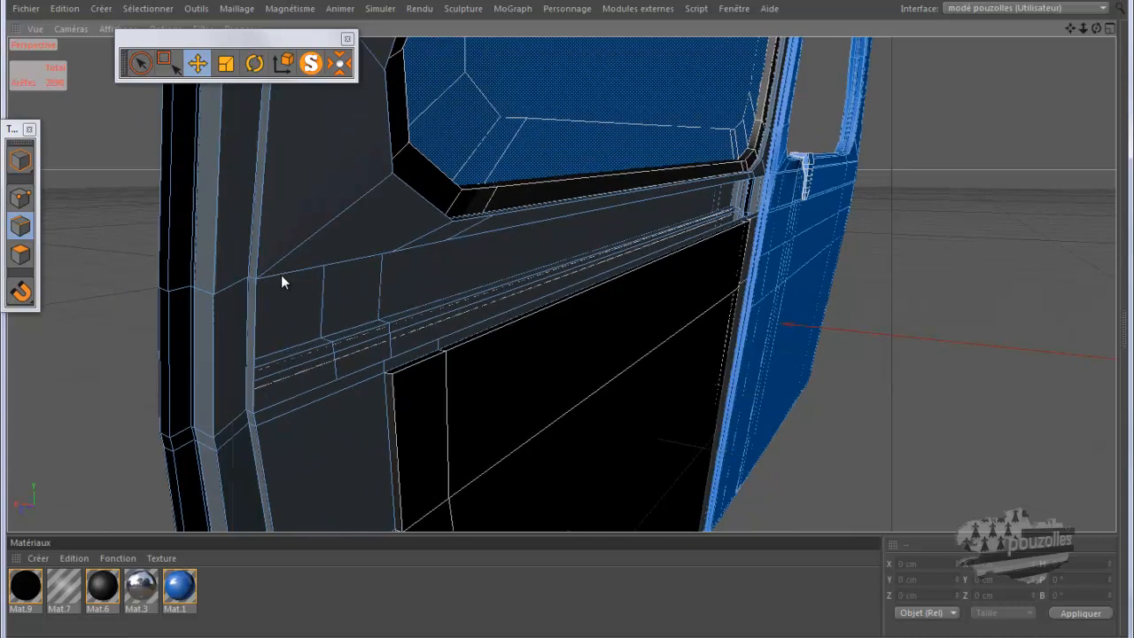
{"action": "left_click", "coordinate": [294, 268]}
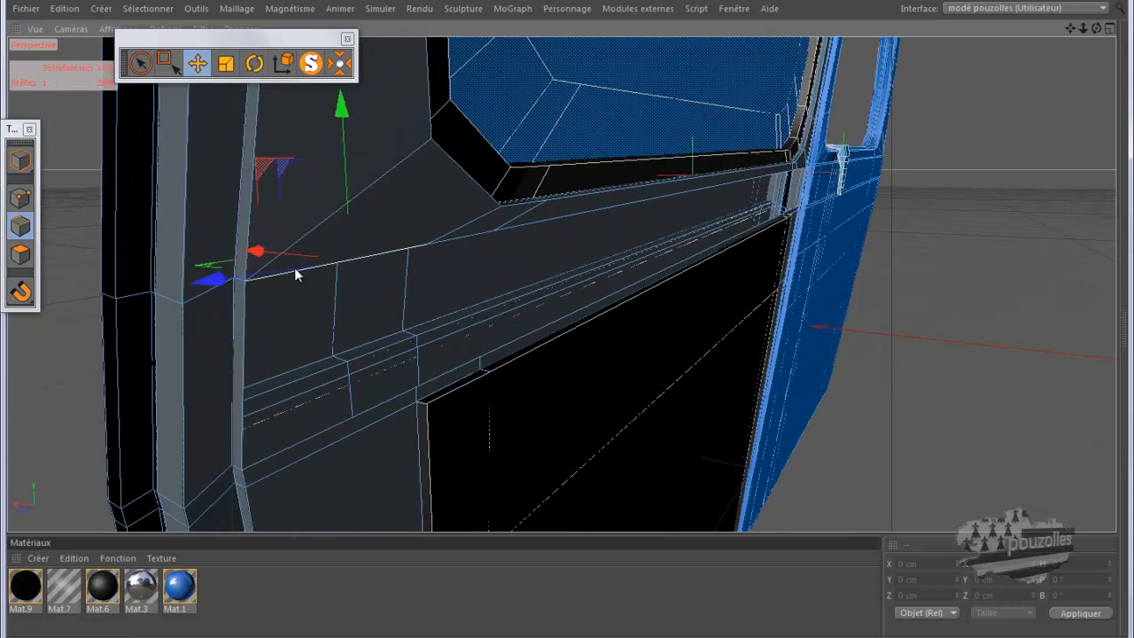
{"action": "left_click", "coordinate": [459, 237], "text": "shift"}
{"action": "left_click", "coordinate": [540, 227], "text": "shift"}
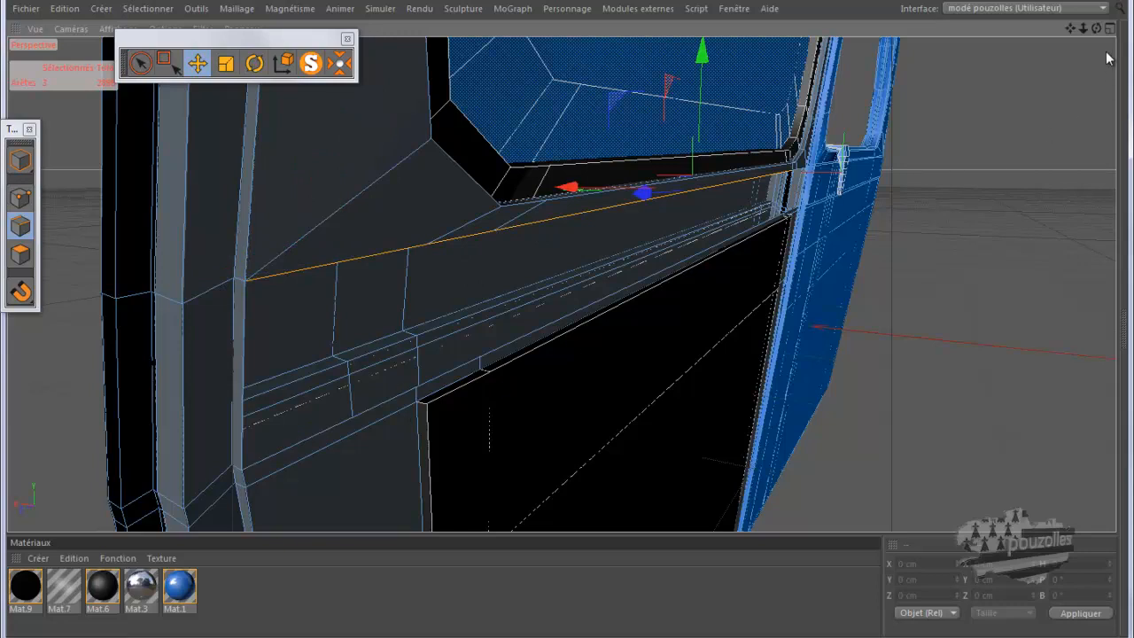
{"action": "left_click_drag", "start_coordinate": [1095, 29], "coordinate": [566, 324]}
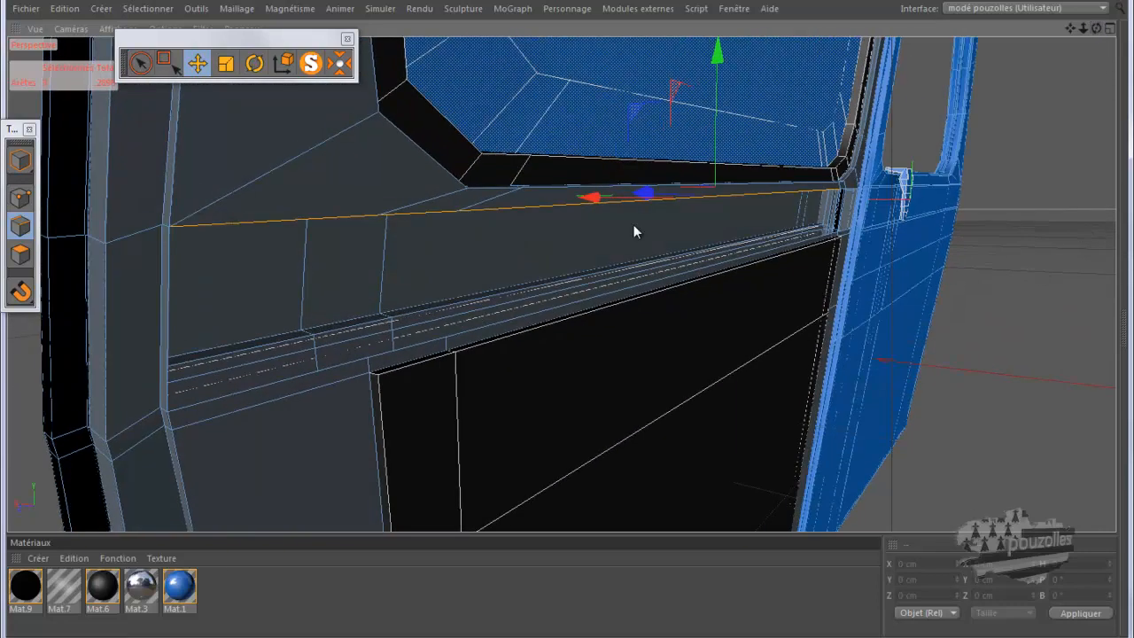
{"action": "left_click_drag", "start_coordinate": [281, 383], "coordinate": [289, 378]}
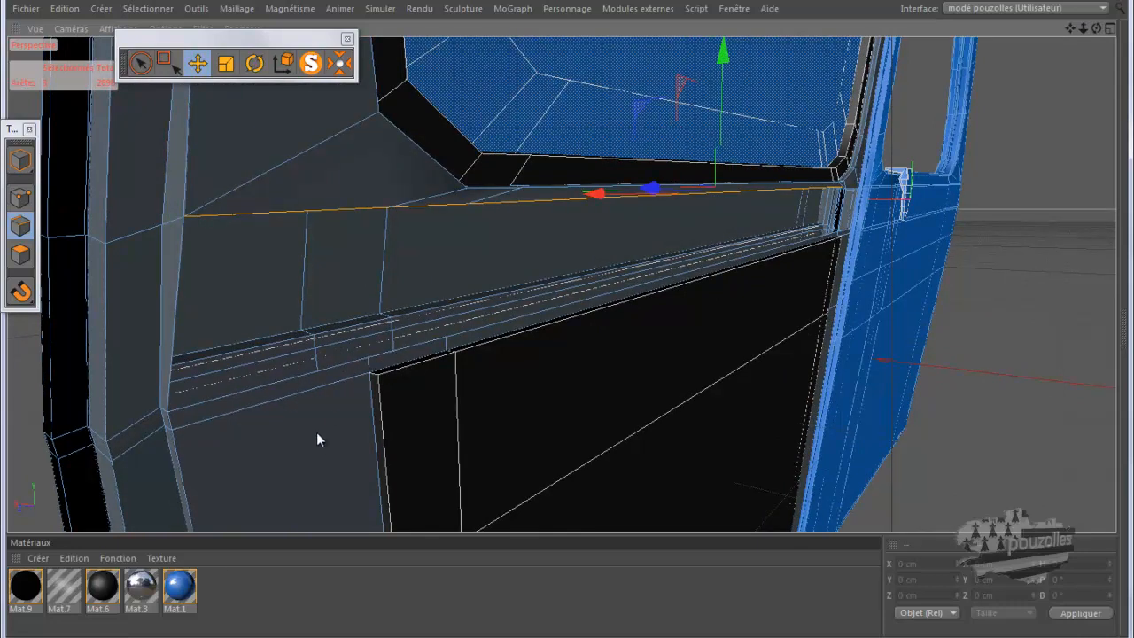
{"action": "left_click", "coordinate": [64, 9]}
{"action": "left_click", "coordinate": [83, 31]}
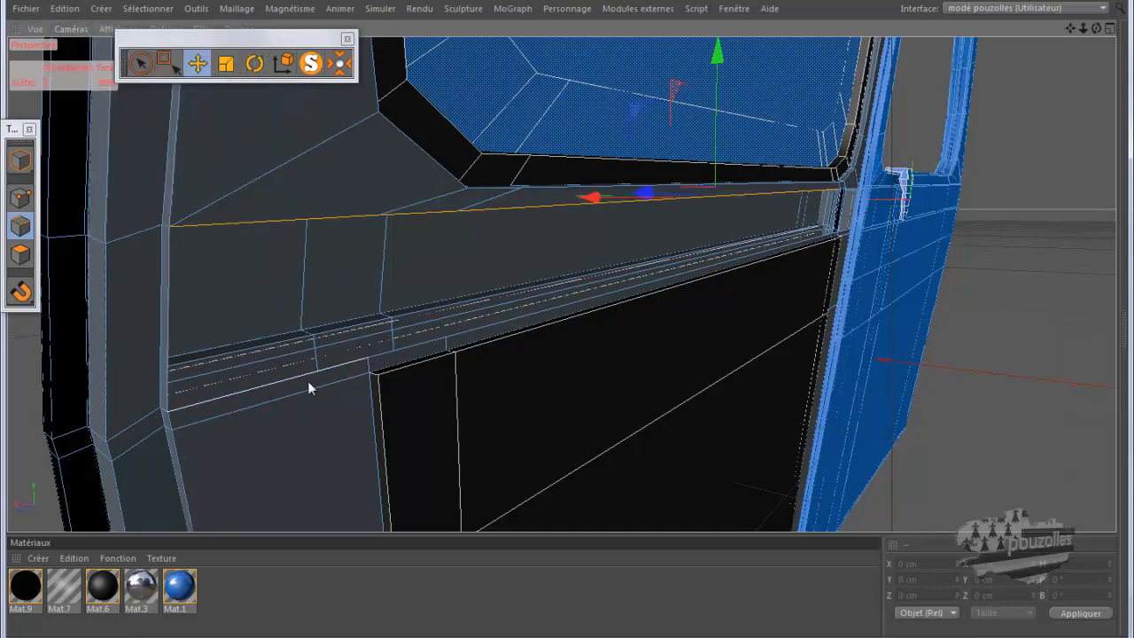
Step: Add the lower border edges of the band, along its full length, to the upper crease selection
{"action": "left_click", "coordinate": [270, 387], "text": "shift"}
{"action": "left_click", "coordinate": [496, 332], "text": "shift"}
{"action": "left_click_drag", "start_coordinate": [548, 324], "coordinate": [565, 319]}
{"action": "left_click_drag", "start_coordinate": [1097, 28], "coordinate": [567, 320]}
{"action": "left_click", "coordinate": [752, 270], "text": "shift"}
{"action": "left_click", "coordinate": [783, 268], "text": "shift"}
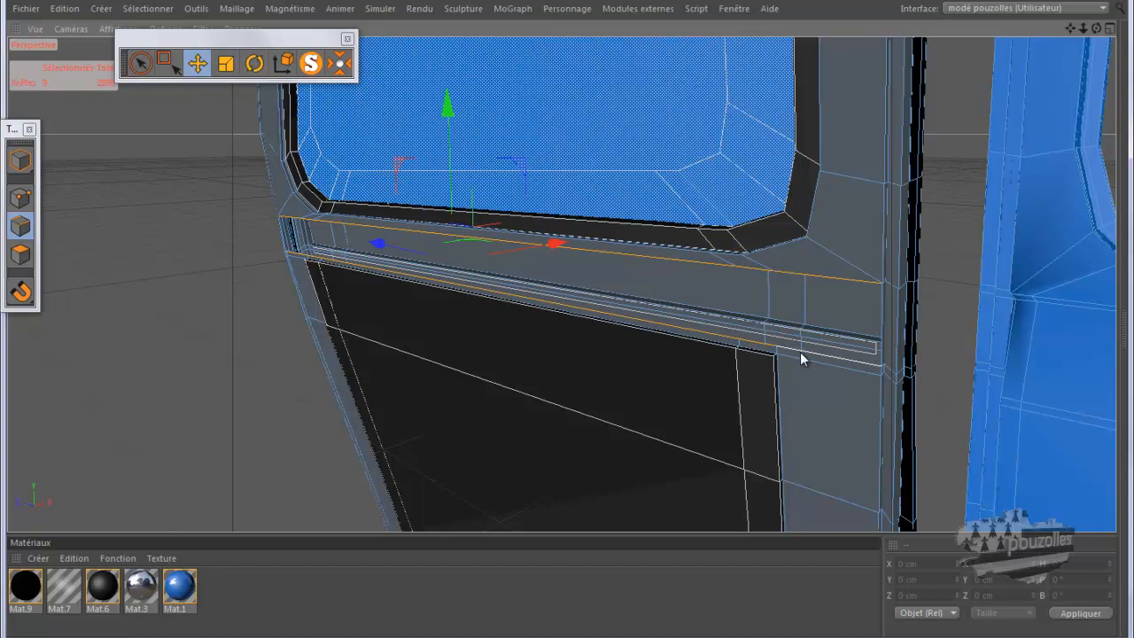
{"action": "left_click", "coordinate": [740, 347], "text": "shift"}
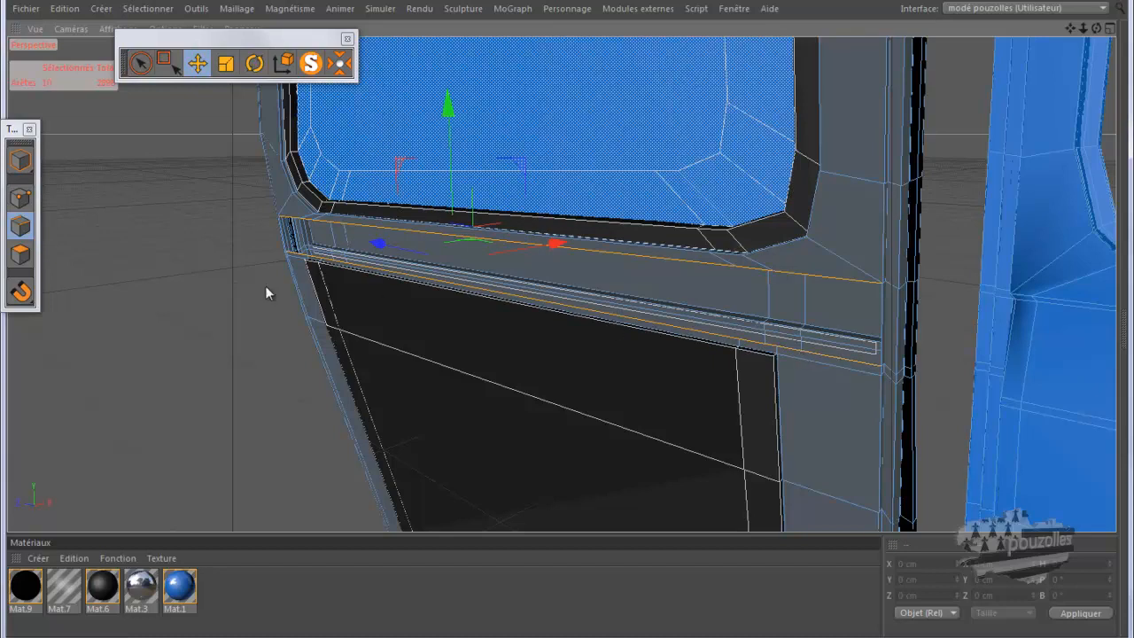
Step: Join the lower border edges to the upper crease edges with the Stitch and Sew (Couture) tool, and clear the selection
{"action": "right_click", "coordinate": [134, 217]}
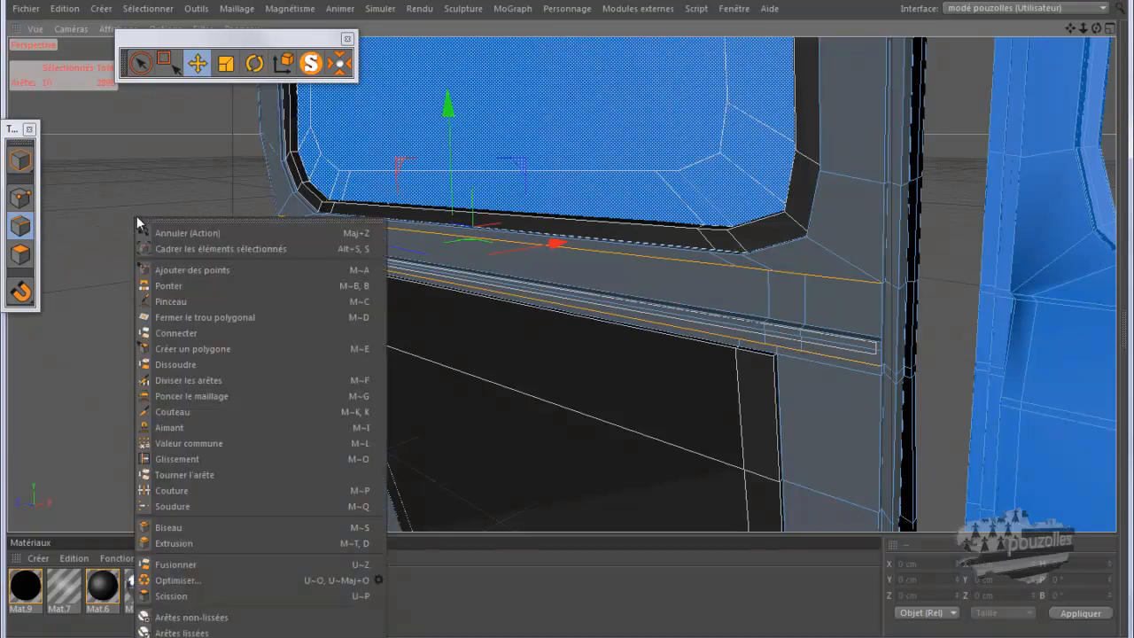
{"action": "left_click", "coordinate": [177, 491]}
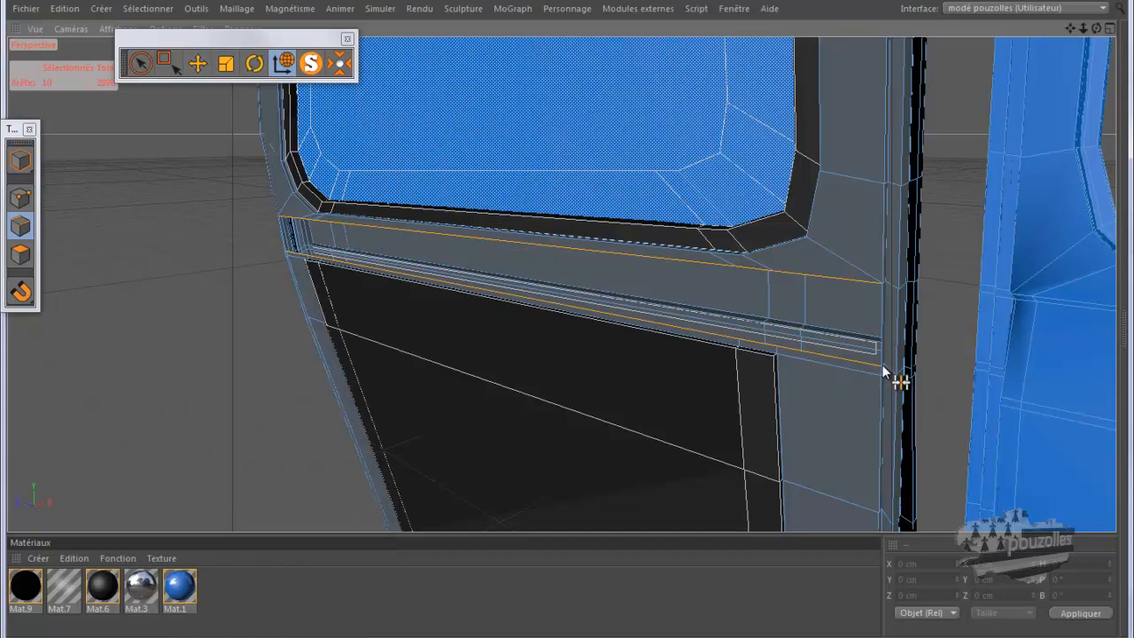
{"action": "left_click_drag", "start_coordinate": [879, 364], "coordinate": [881, 285]}
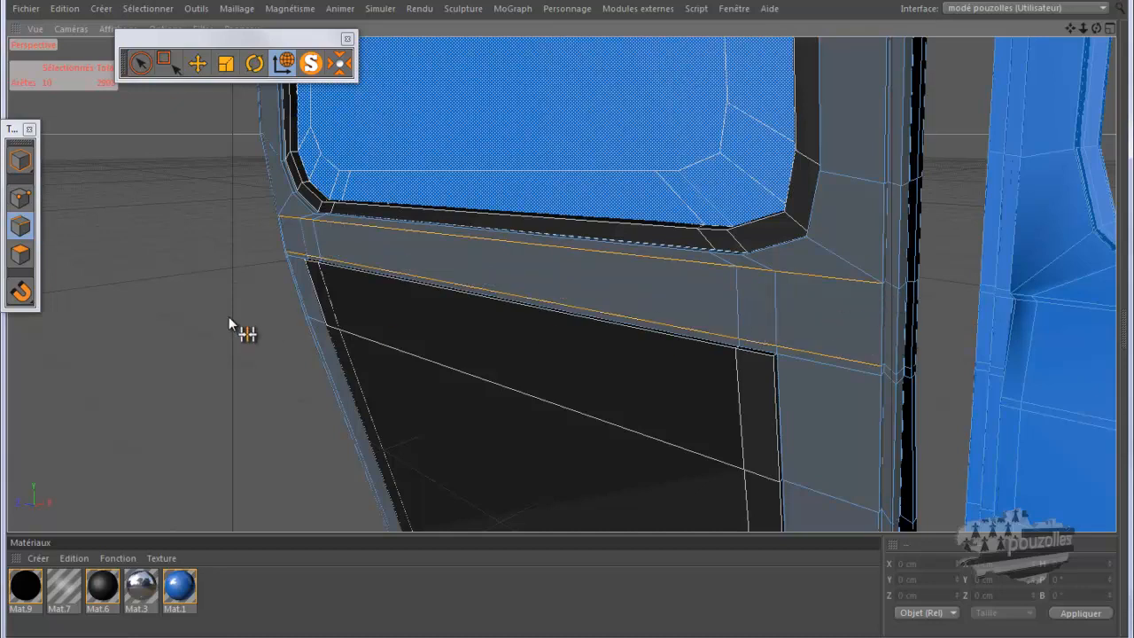
{"action": "key", "text": "e"}
{"action": "left_click", "coordinate": [171, 240]}
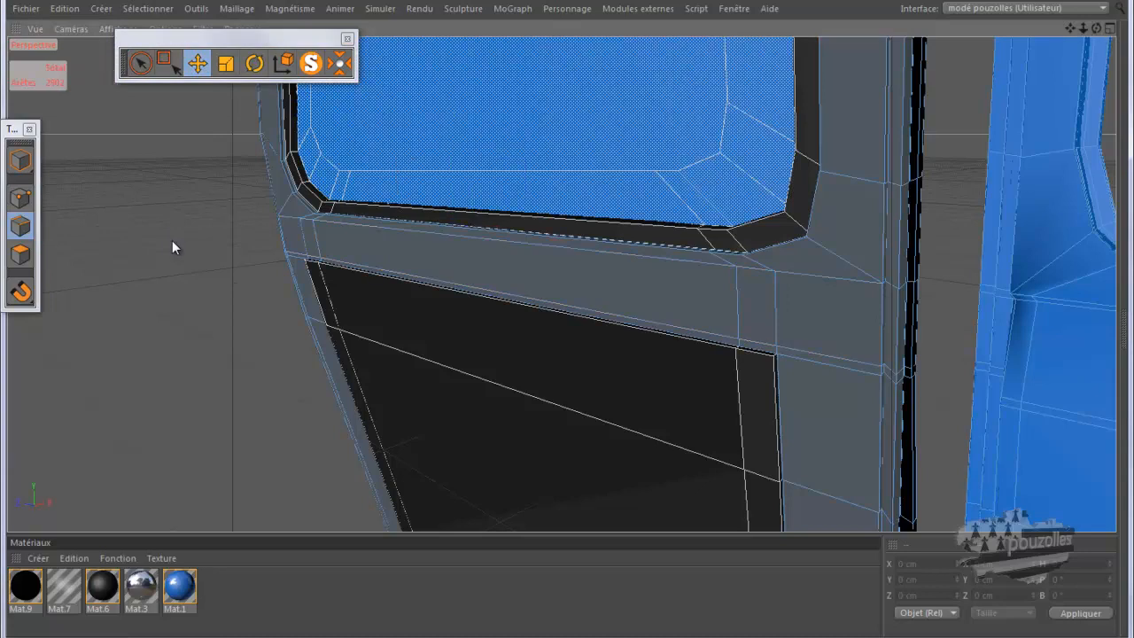
Step: Inspect the rebuilt surface below the rear door's window and compare it with the 2CV_AZU-_fenêtre reference photo
{"action": "scroll", "coordinate": [175, 237], "scroll_direction": "down", "scroll_amount": 2}
{"action": "scroll", "coordinate": [200, 226], "scroll_direction": "down", "scroll_amount": 1}
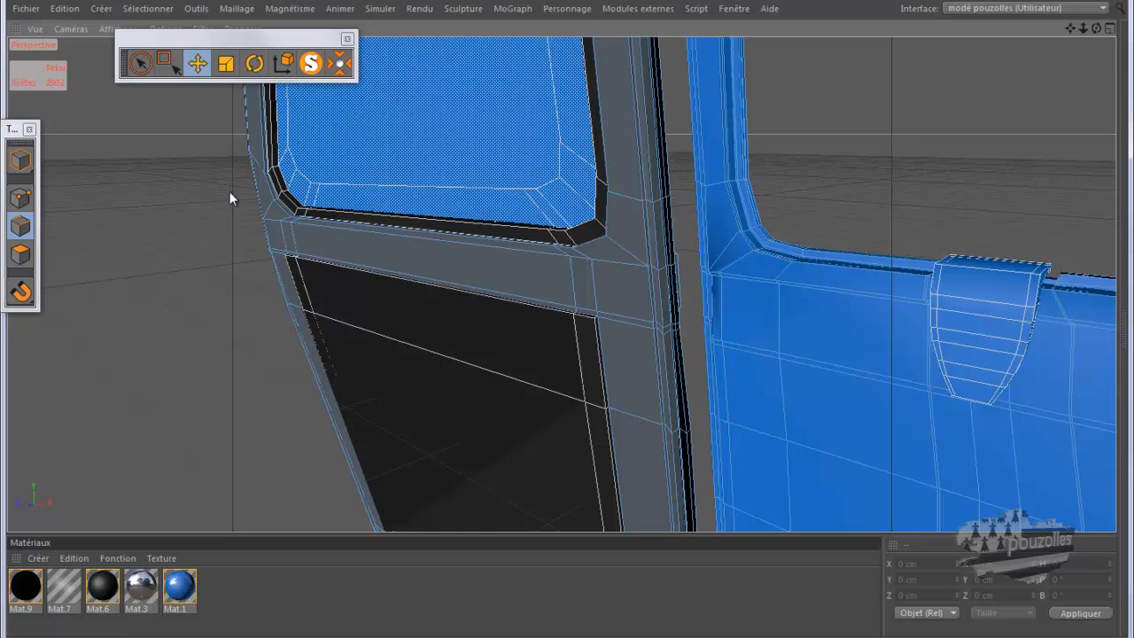
{"action": "left_click_drag", "start_coordinate": [1096, 28], "coordinate": [570, 318]}
{"action": "mouse_move", "coordinate": [274, 637]}
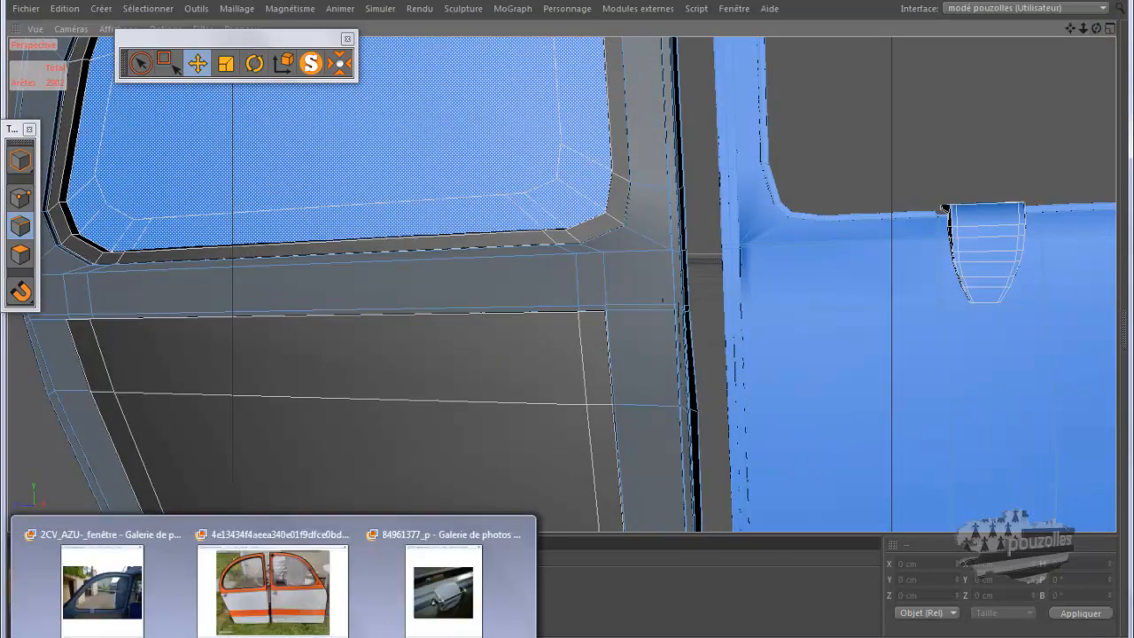
{"action": "left_click", "coordinate": [139, 613]}
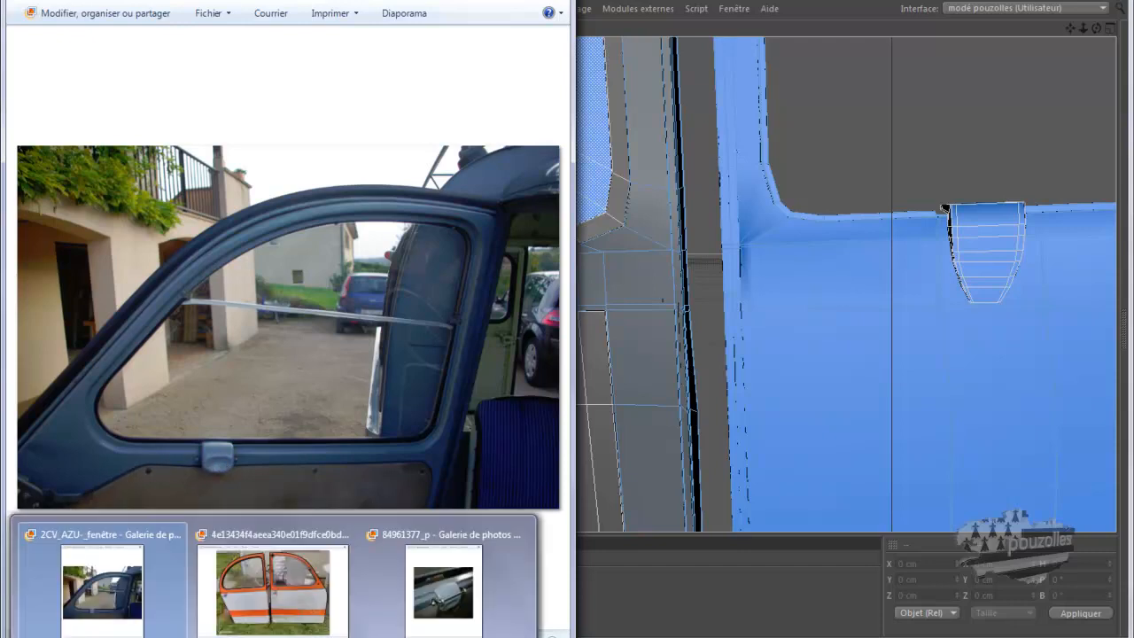
{"action": "mouse_move", "coordinate": [111, 631]}
{"action": "left_click", "coordinate": [112, 585]}
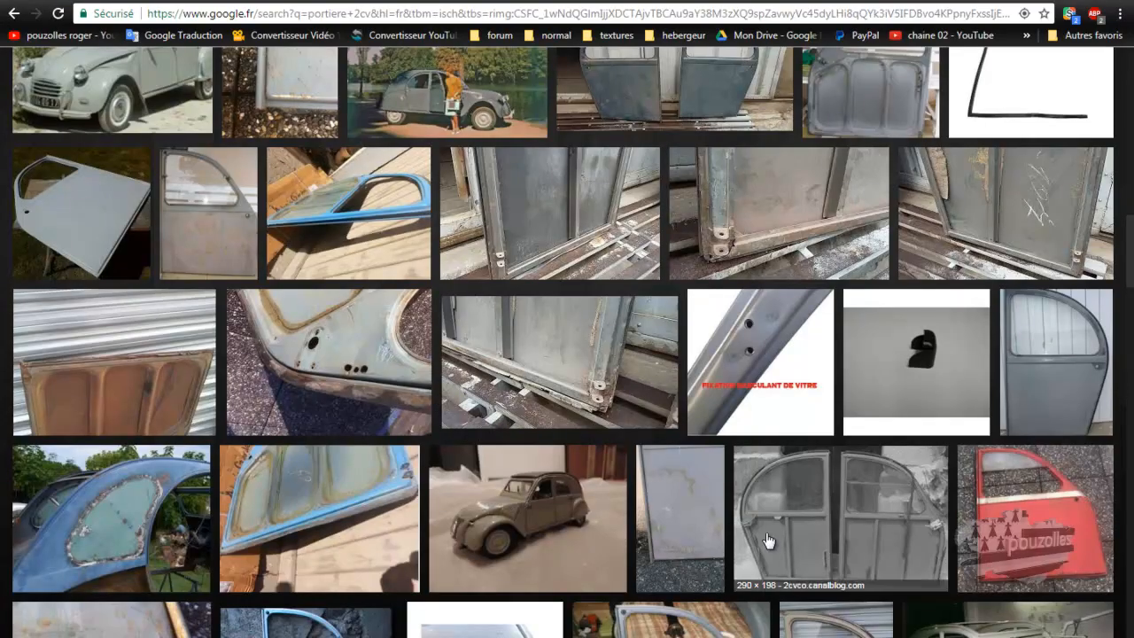
Step: Look through the Google Images results for "portiere 2cv" in the browser for views of the doors' inner panels
{"action": "scroll", "coordinate": [800, 550], "scroll_direction": "up", "scroll_amount": 1}
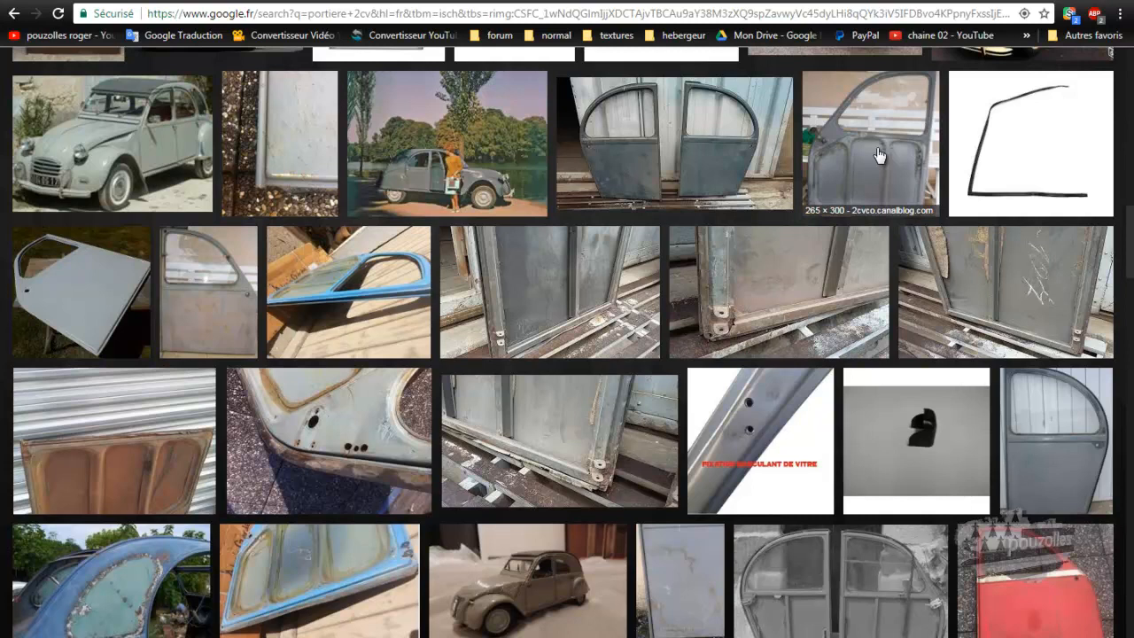
{"action": "scroll", "coordinate": [548, 341], "scroll_direction": "down", "scroll_amount": 4}
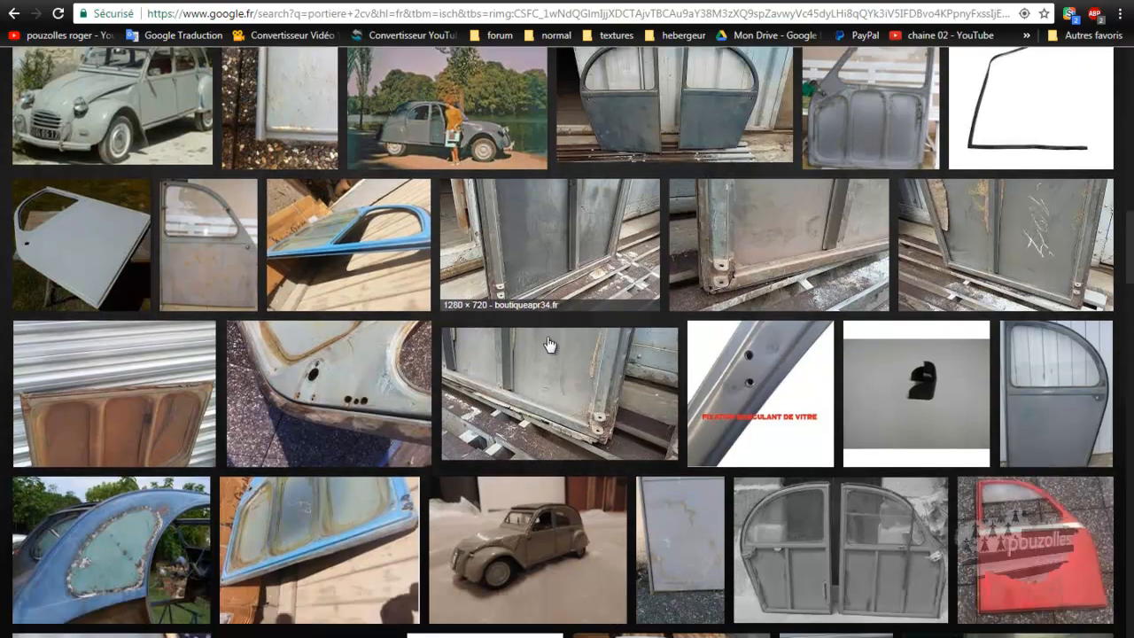
{"action": "scroll", "coordinate": [548, 343], "scroll_direction": "down", "scroll_amount": 2}
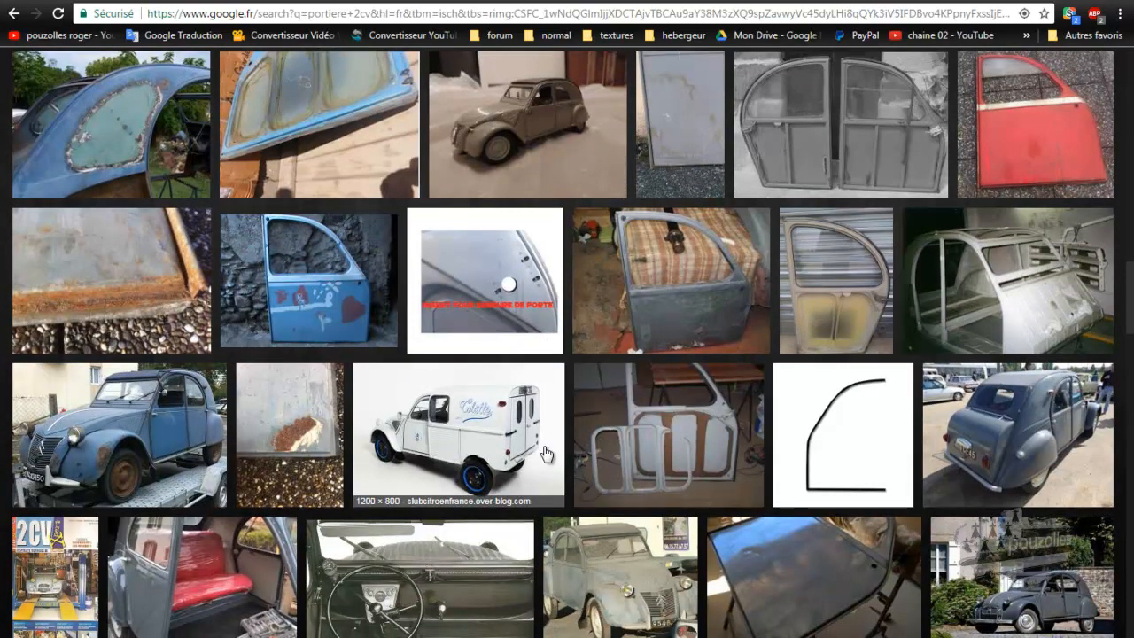
{"action": "scroll", "coordinate": [544, 453], "scroll_direction": "down", "scroll_amount": 2}
{"action": "scroll", "coordinate": [544, 453], "scroll_direction": "down", "scroll_amount": 2}
{"action": "scroll", "coordinate": [544, 454], "scroll_direction": "down", "scroll_amount": 2}
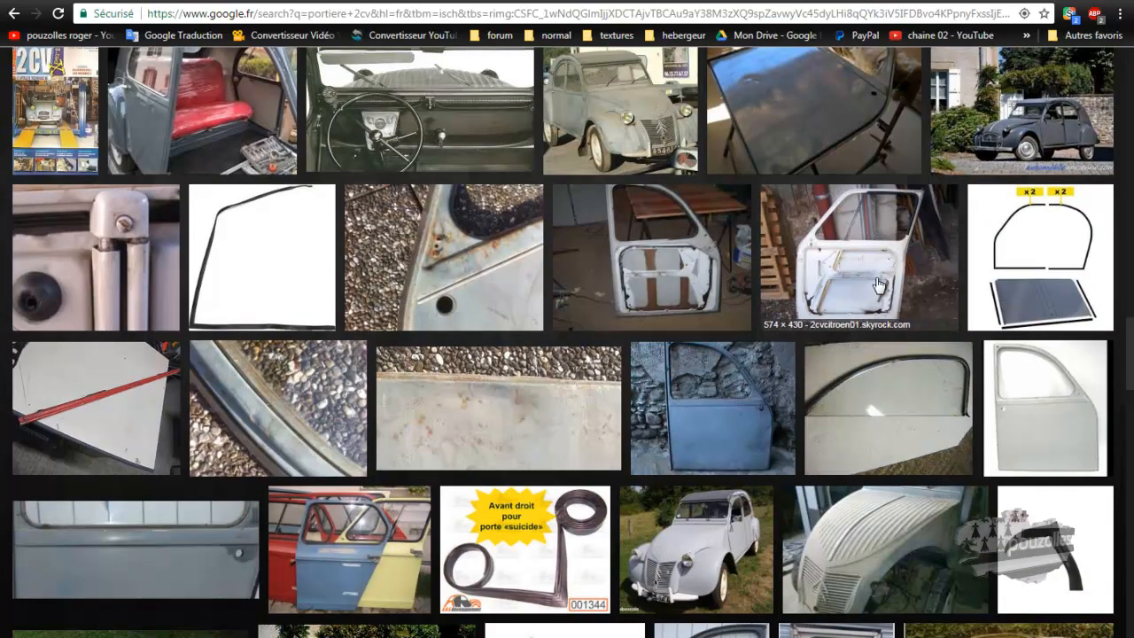
{"action": "scroll", "coordinate": [558, 403], "scroll_direction": "down", "scroll_amount": 4}
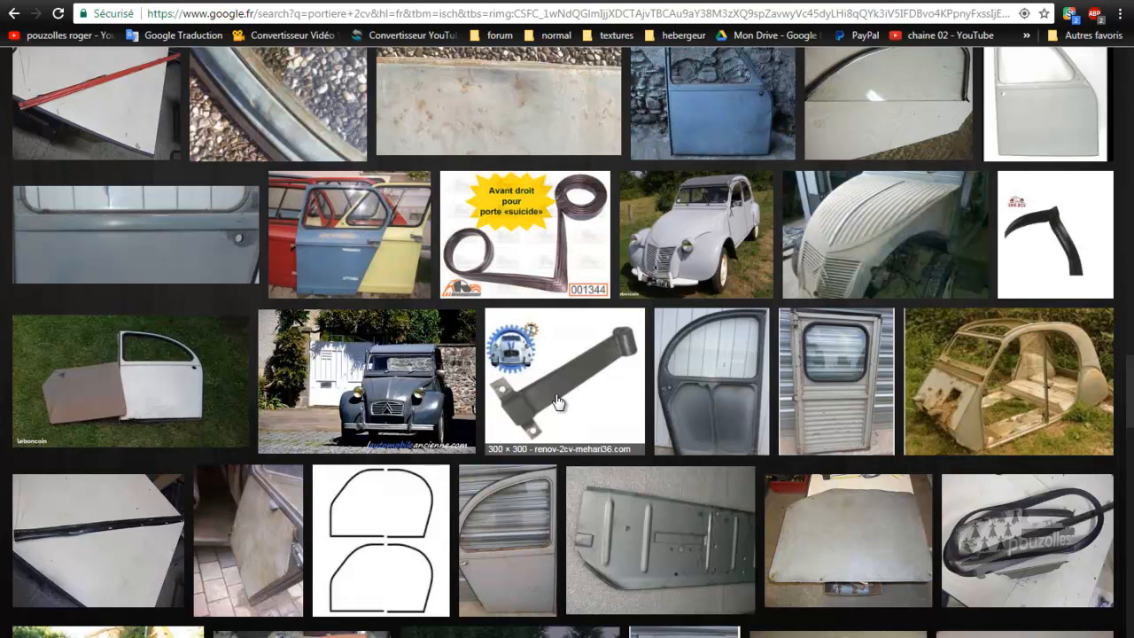
{"action": "scroll", "coordinate": [558, 403], "scroll_direction": "down", "scroll_amount": 4}
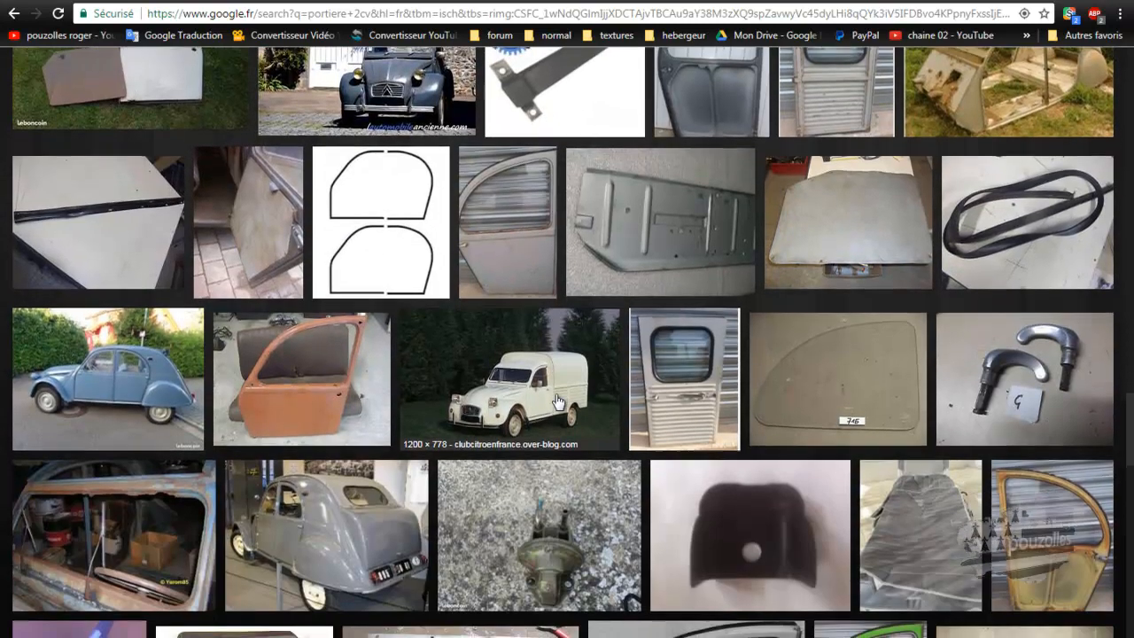
{"action": "scroll", "coordinate": [558, 403], "scroll_direction": "down", "scroll_amount": 7}
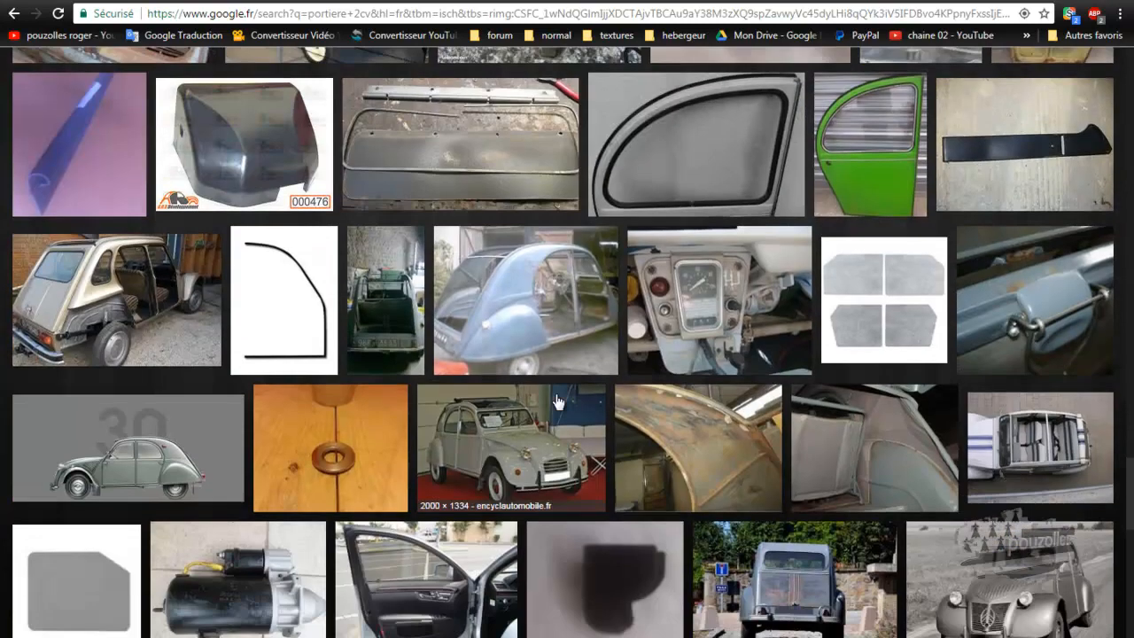
{"action": "scroll", "coordinate": [558, 403], "scroll_direction": "down", "scroll_amount": 4}
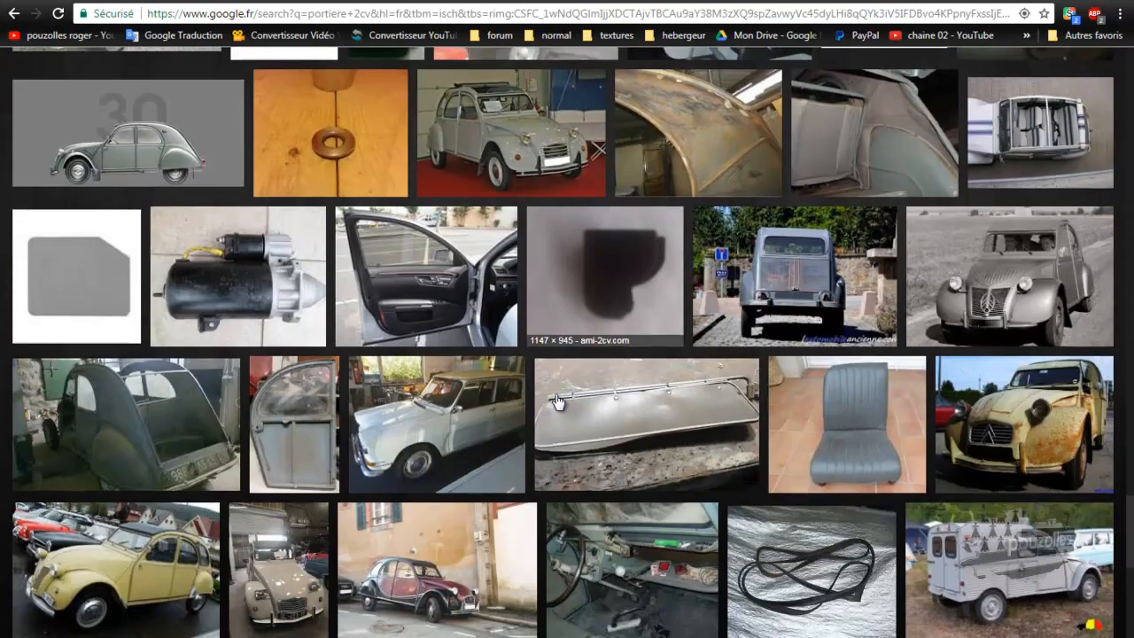
{"action": "scroll", "coordinate": [557, 401], "scroll_direction": "down", "scroll_amount": 3}
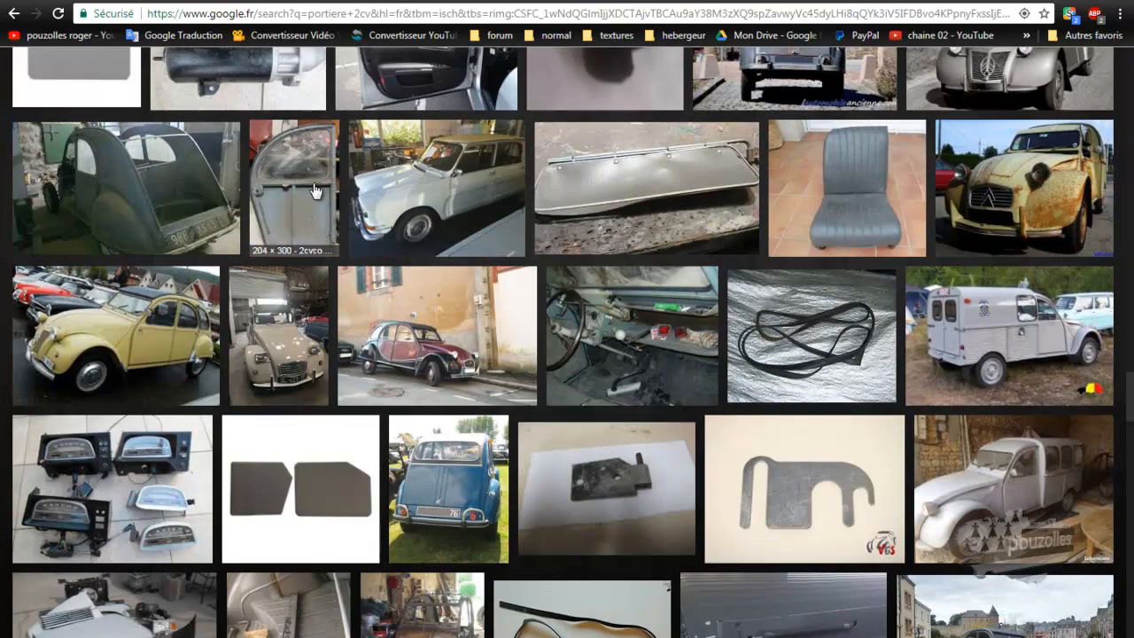
{"action": "scroll", "coordinate": [458, 346], "scroll_direction": "down", "scroll_amount": 3}
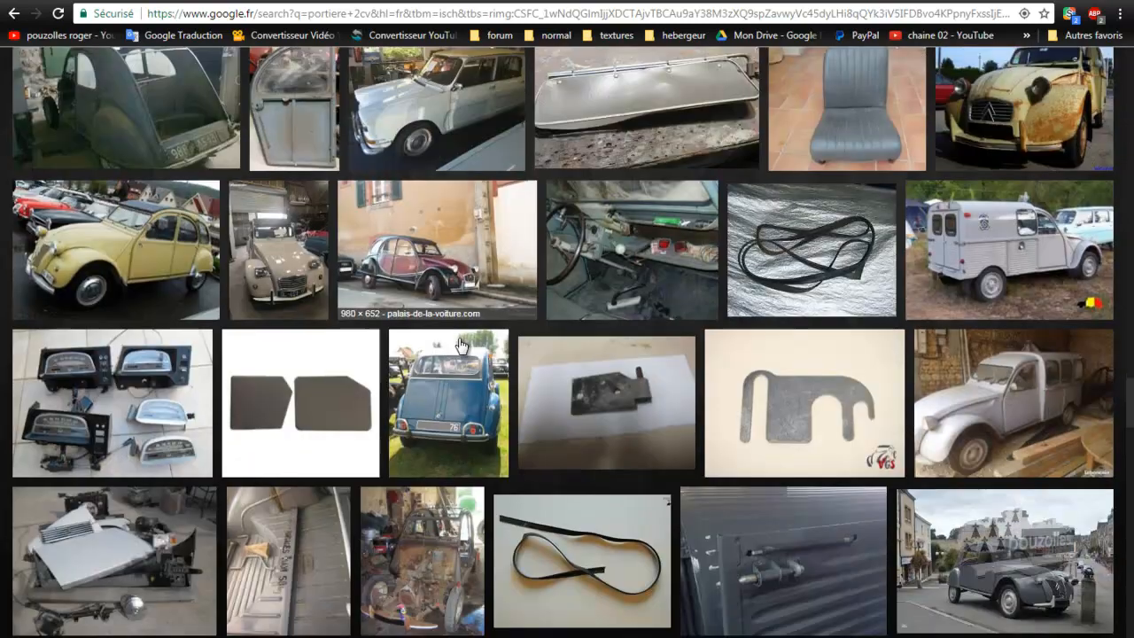
{"action": "scroll", "coordinate": [458, 346], "scroll_direction": "down", "scroll_amount": 4}
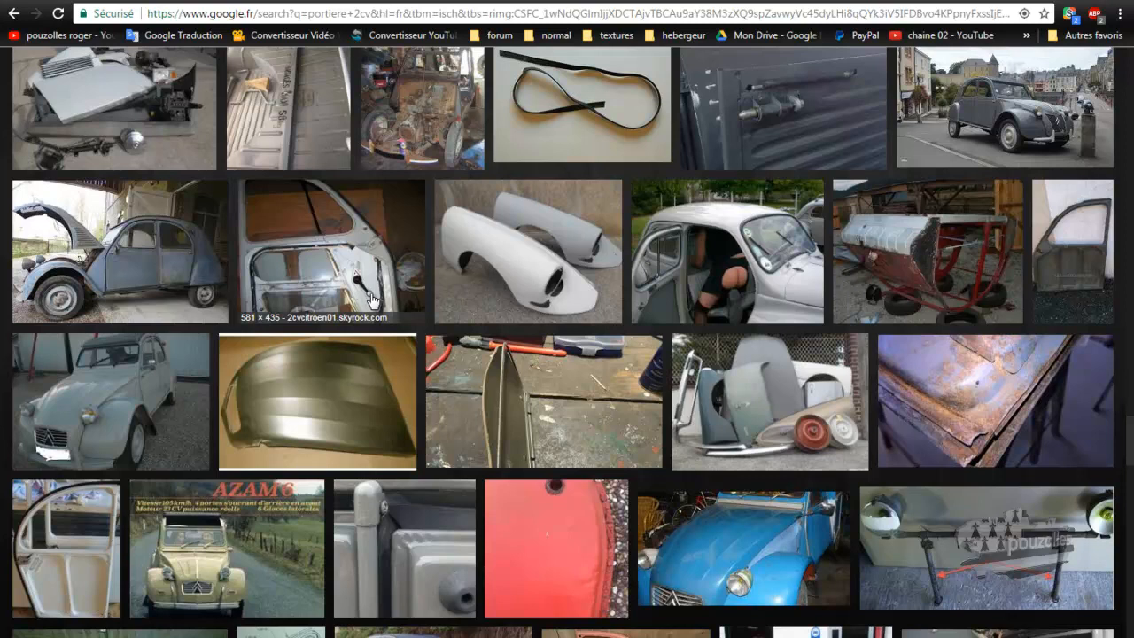
Step: Scan the related images for views of 2CV doors and return to the original "portiere 2cv" results
{"action": "scroll", "coordinate": [625, 320], "scroll_direction": "down", "scroll_amount": 4}
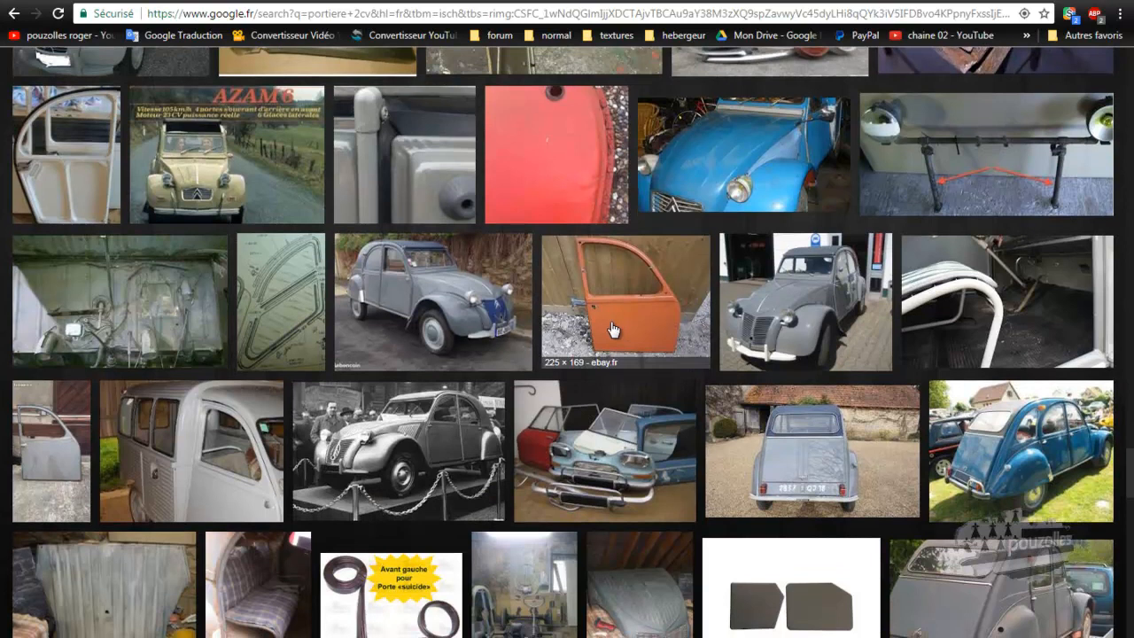
{"action": "scroll", "coordinate": [613, 330], "scroll_direction": "down", "scroll_amount": 4}
{"action": "scroll", "coordinate": [610, 328], "scroll_direction": "down", "scroll_amount": 4}
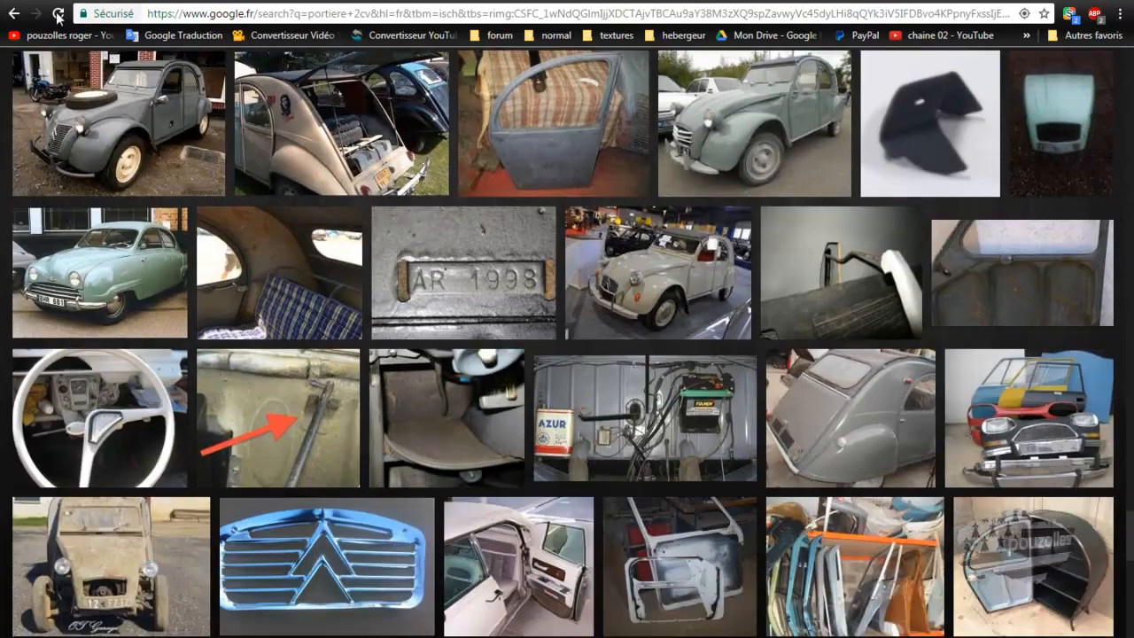
{"action": "left_click", "coordinate": [13, 13]}
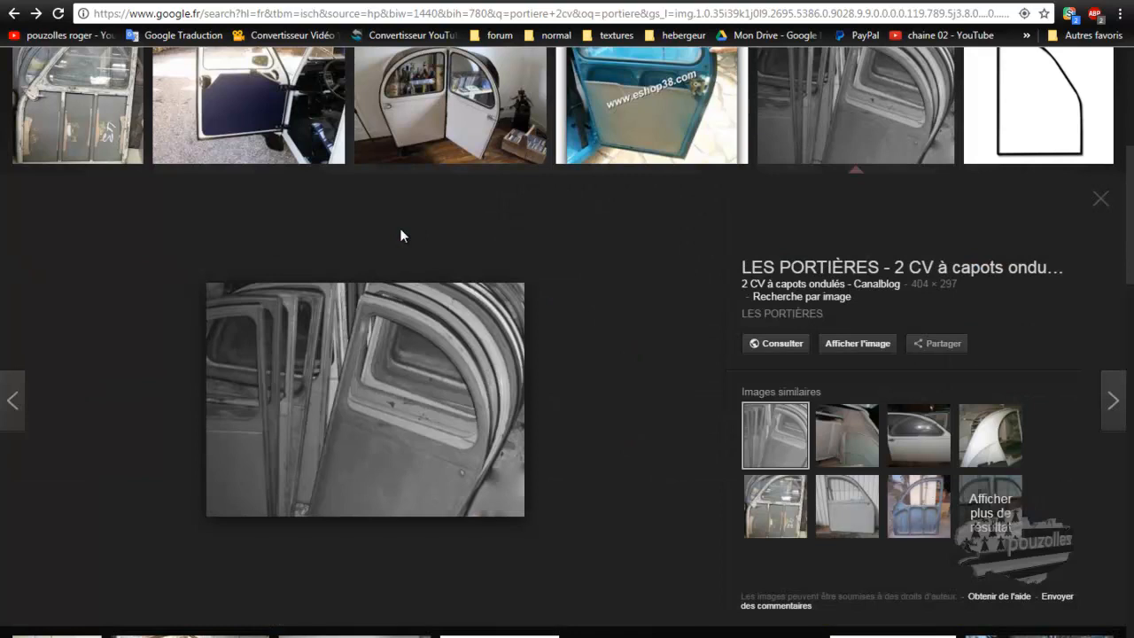
Step: Examine the original "portiere 2cv" image results for the shape of the doors' inner panels and fittings
{"action": "scroll", "coordinate": [400, 231], "scroll_direction": "up", "scroll_amount": 1}
{"action": "scroll", "coordinate": [401, 230], "scroll_direction": "up", "scroll_amount": 1}
{"action": "scroll", "coordinate": [401, 236], "scroll_direction": "up", "scroll_amount": 3}
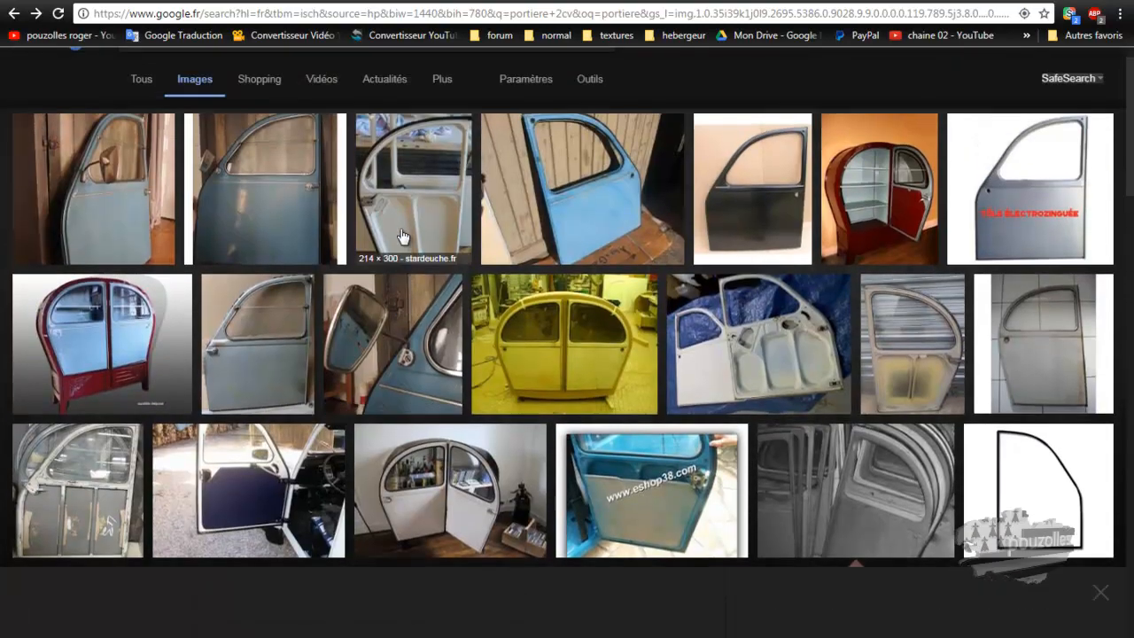
{"action": "scroll", "coordinate": [401, 234], "scroll_direction": "up", "scroll_amount": 1}
{"action": "scroll", "coordinate": [400, 234], "scroll_direction": "down", "scroll_amount": 3}
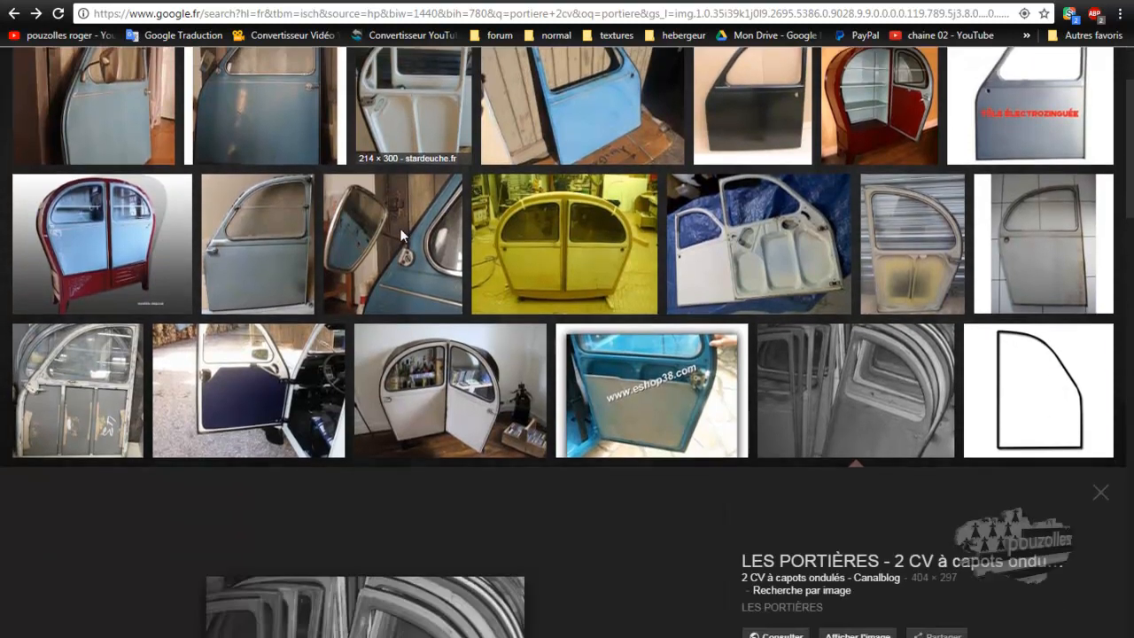
{"action": "scroll", "coordinate": [400, 235], "scroll_direction": "down", "scroll_amount": 6}
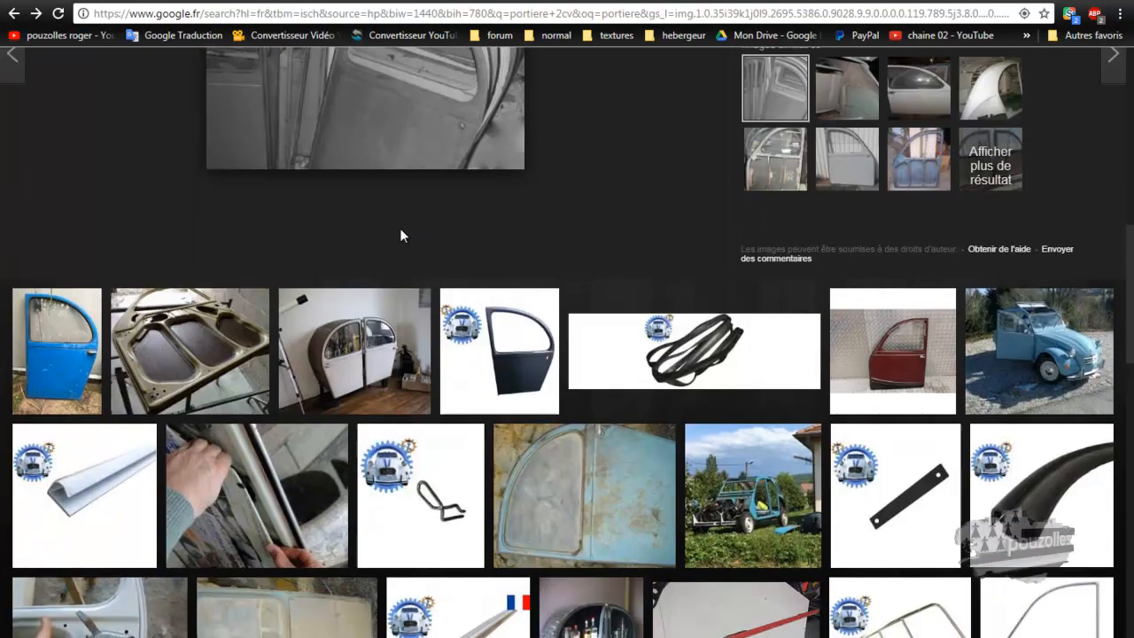
{"action": "scroll", "coordinate": [400, 227], "scroll_direction": "down", "scroll_amount": 5}
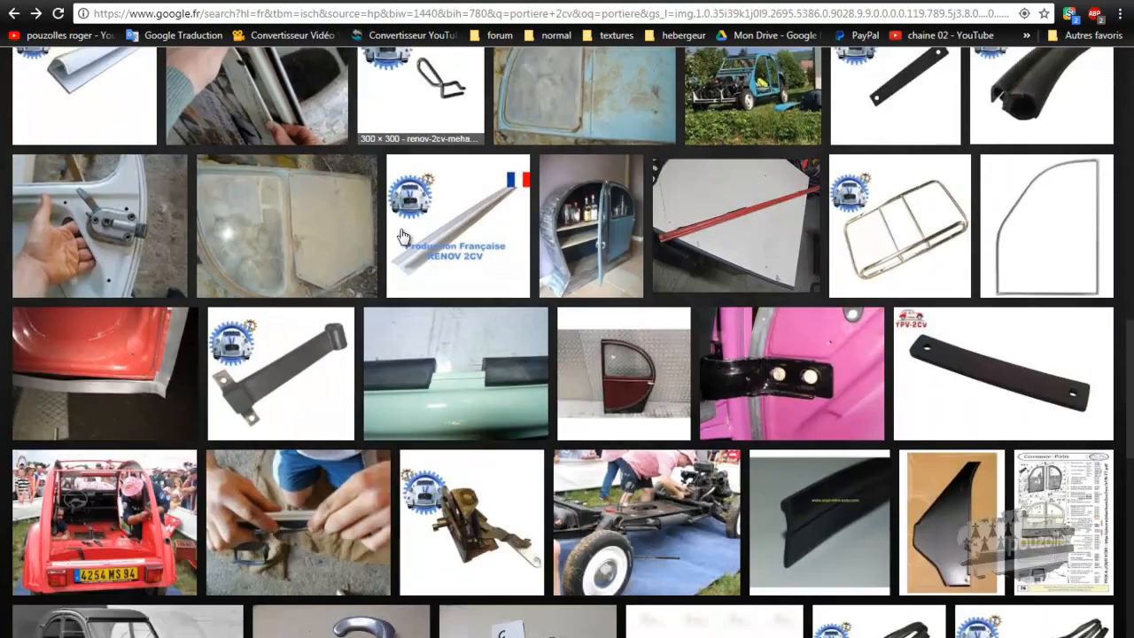
{"action": "scroll", "coordinate": [400, 234], "scroll_direction": "down", "scroll_amount": 3}
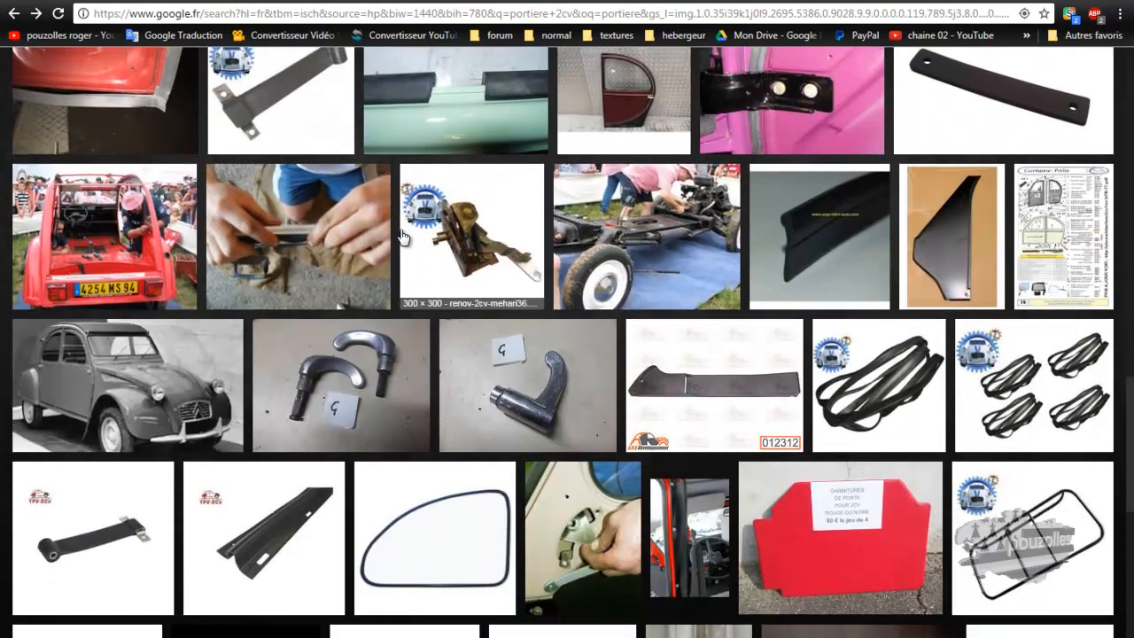
{"action": "scroll", "coordinate": [400, 235], "scroll_direction": "down", "scroll_amount": 5}
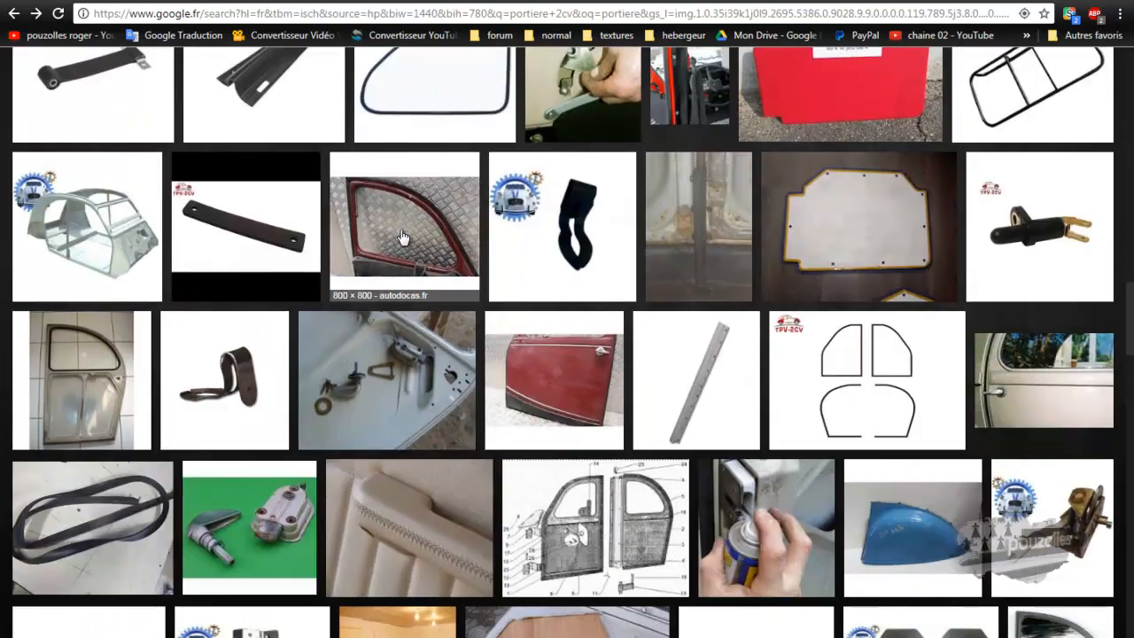
{"action": "scroll", "coordinate": [401, 237], "scroll_direction": "down", "scroll_amount": 5}
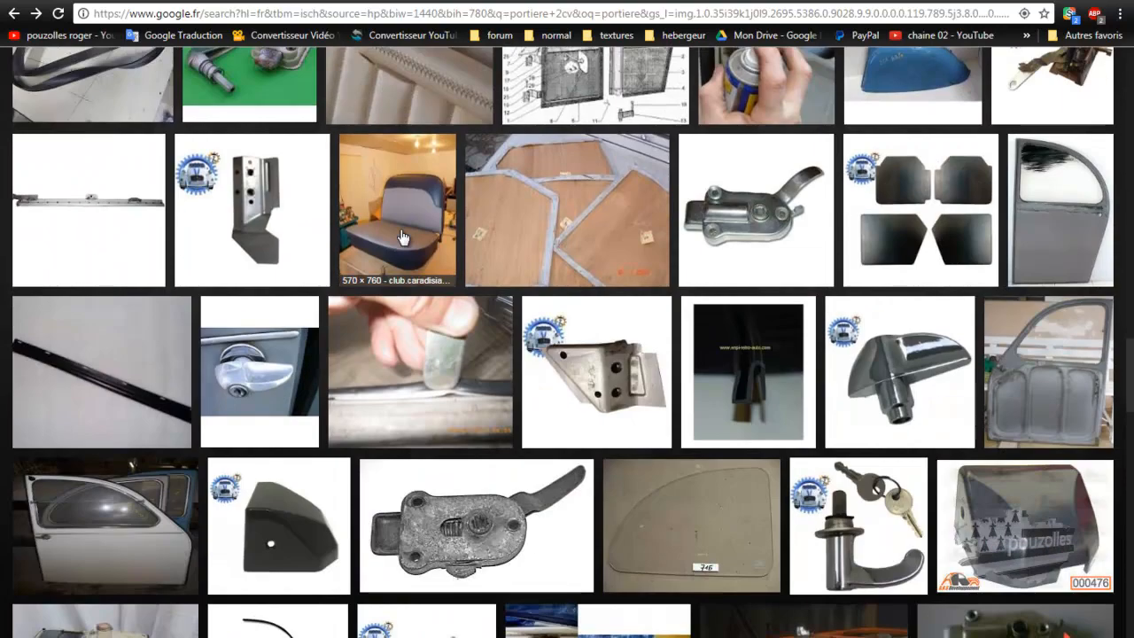
{"action": "scroll", "coordinate": [402, 238], "scroll_direction": "down", "scroll_amount": 5}
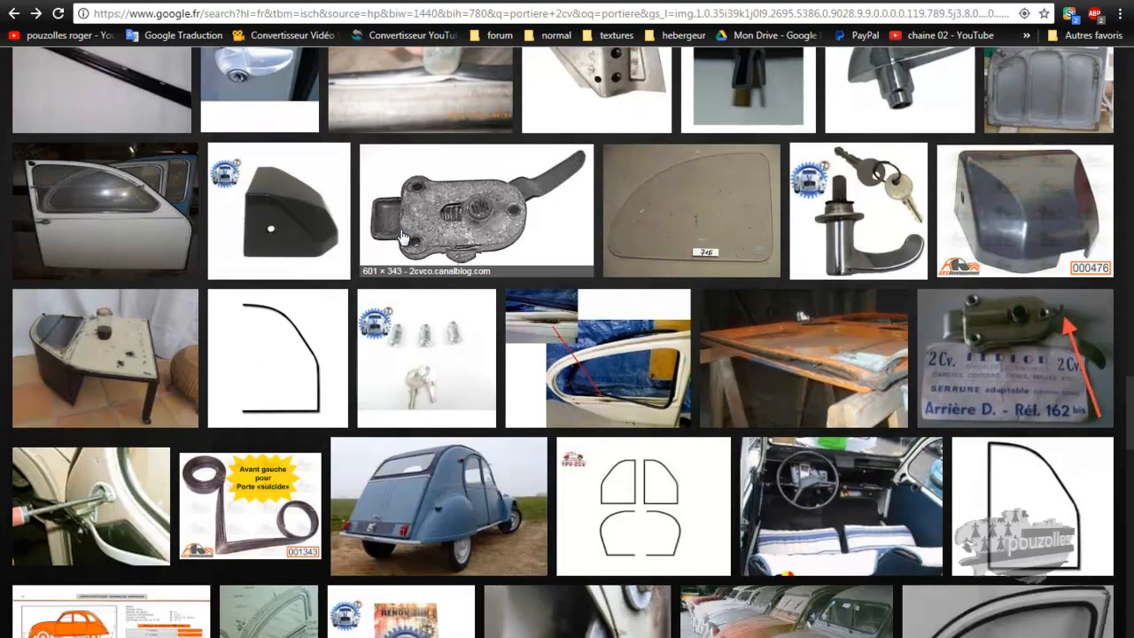
{"action": "scroll", "coordinate": [401, 237], "scroll_direction": "down", "scroll_amount": 2}
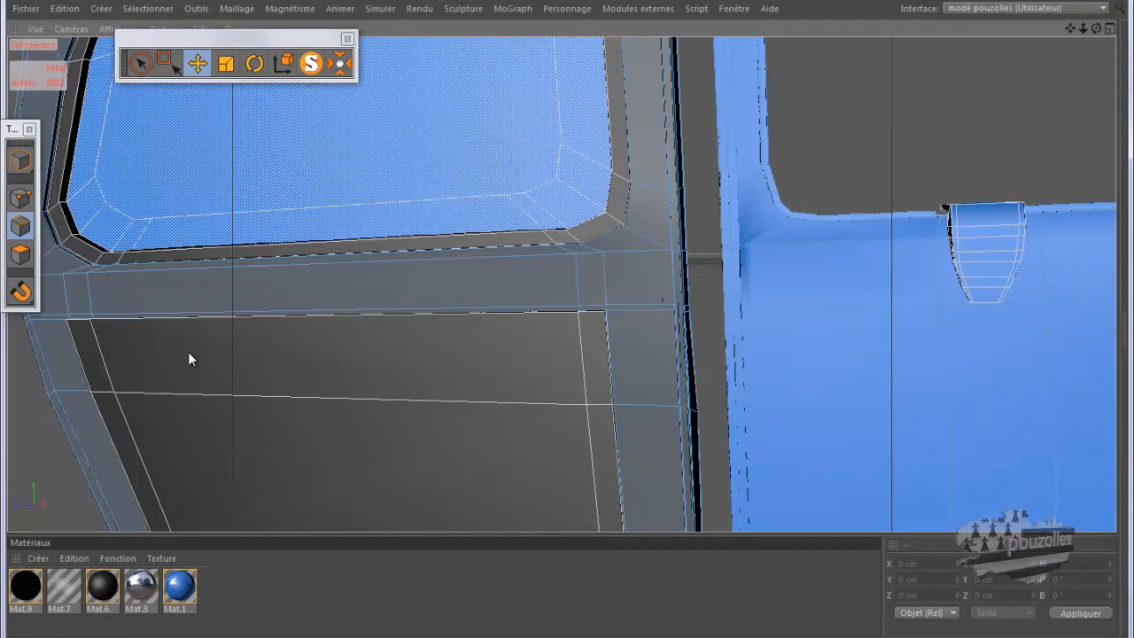
Step: Select the dark panel object below the rear door's window and set up Live Selection of points without limiting it to visible elements
{"action": "left_click", "coordinate": [21, 159]}
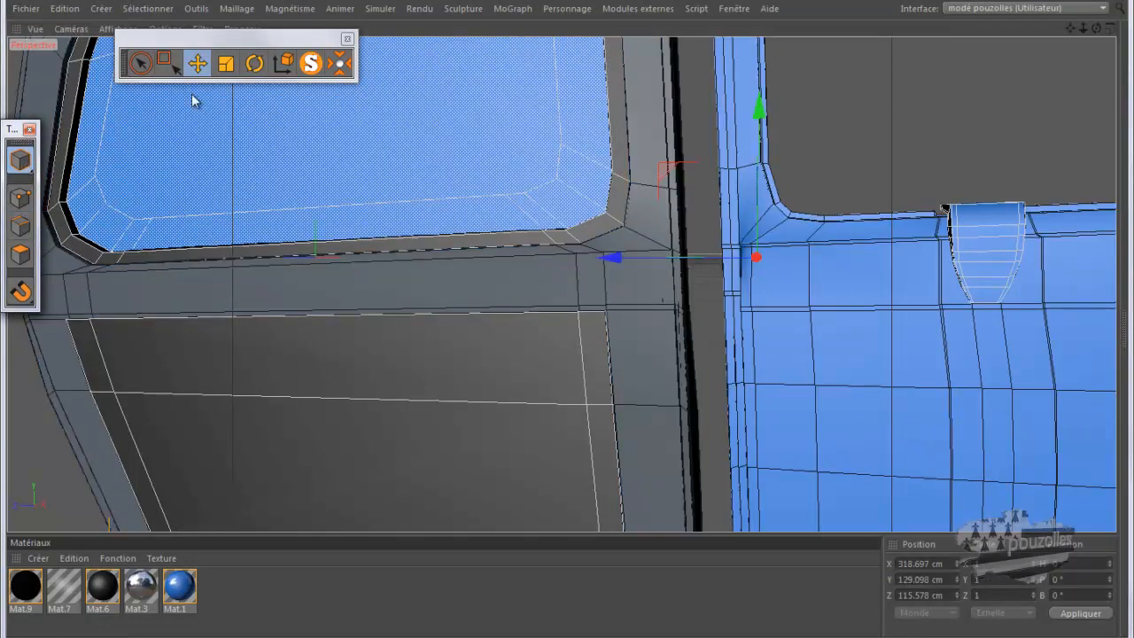
{"action": "left_click", "coordinate": [234, 329]}
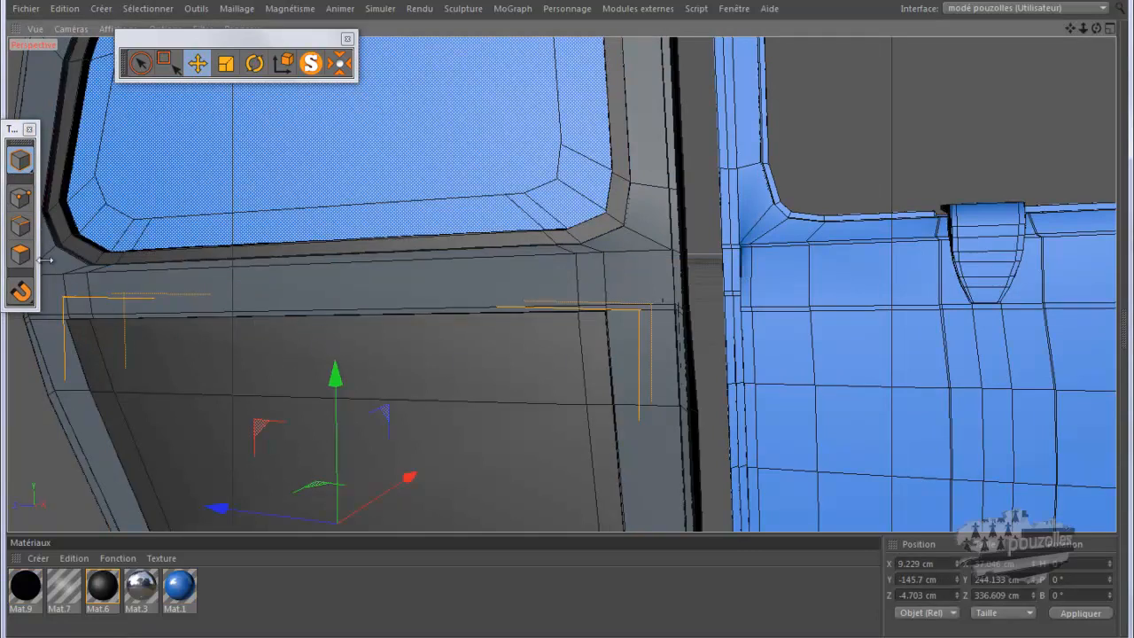
{"action": "left_click", "coordinate": [20, 200]}
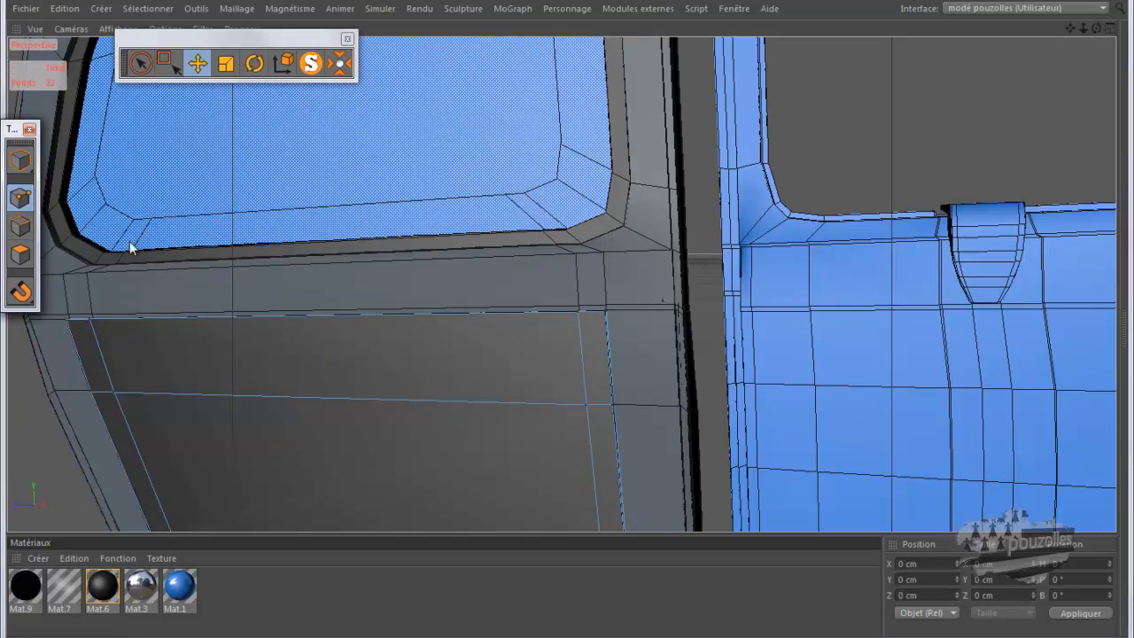
{"action": "left_click", "coordinate": [139, 71]}
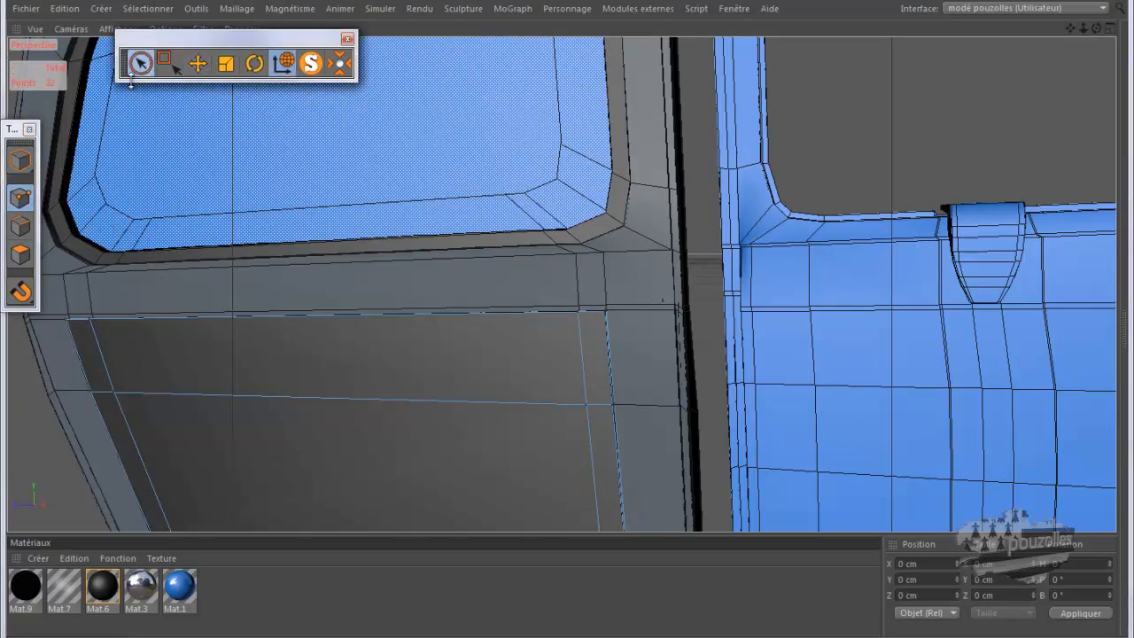
{"action": "left_click", "coordinate": [69, 636]}
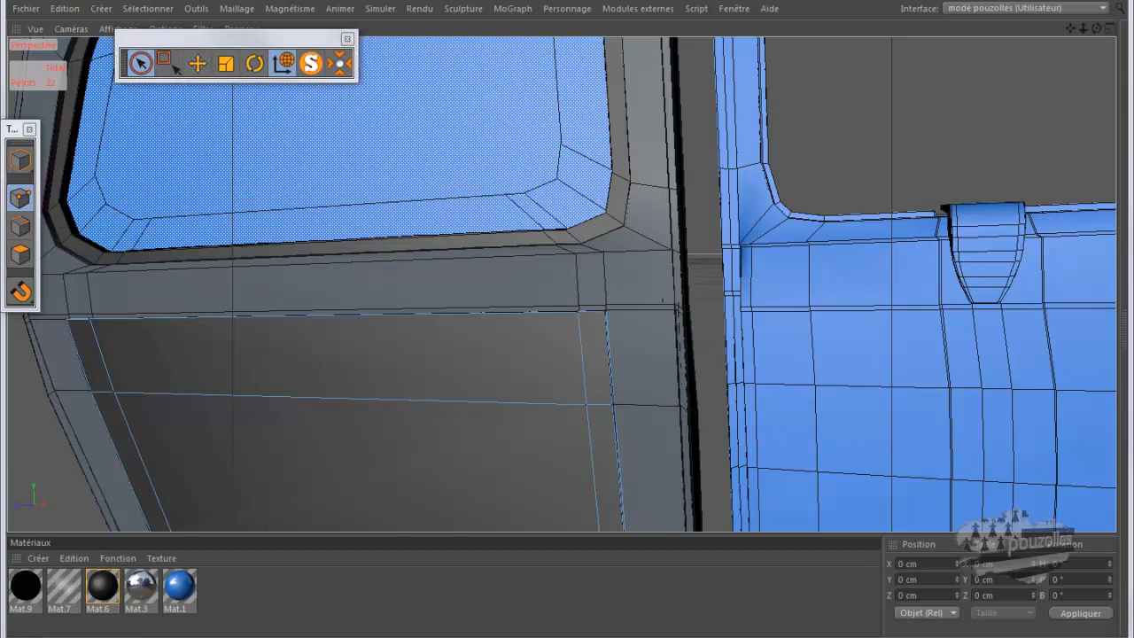
{"action": "left_click", "coordinate": [979, 467]}
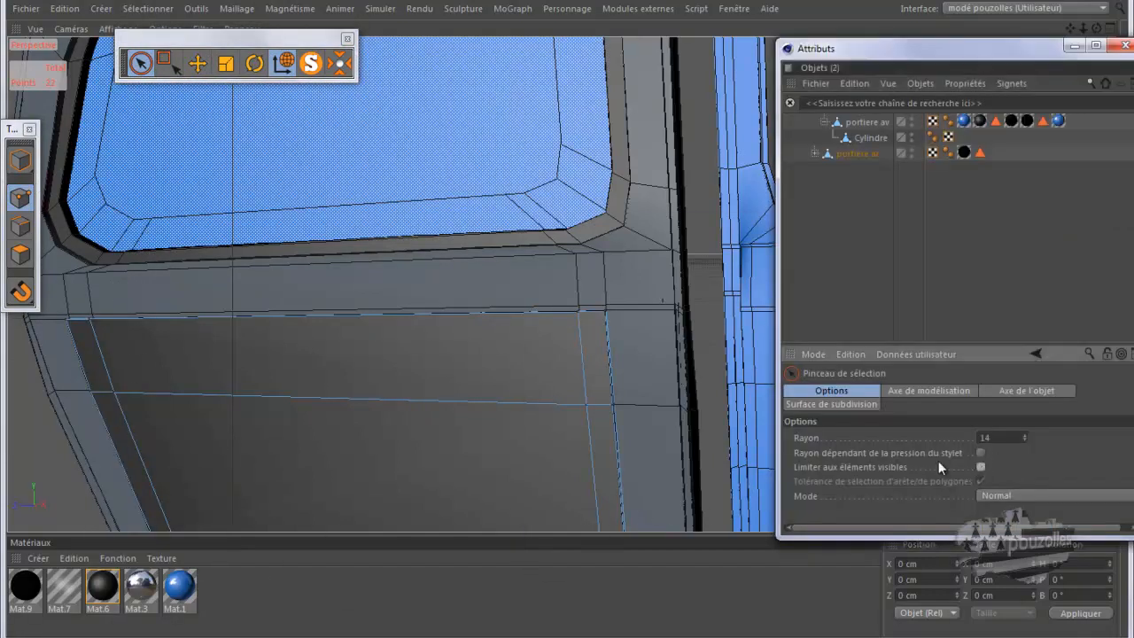
Step: Raise the dark panel's upper edge points about 20.7 cm towards the window and shift them about 2.4 cm in negative X
{"action": "left_click", "coordinate": [78, 320]}
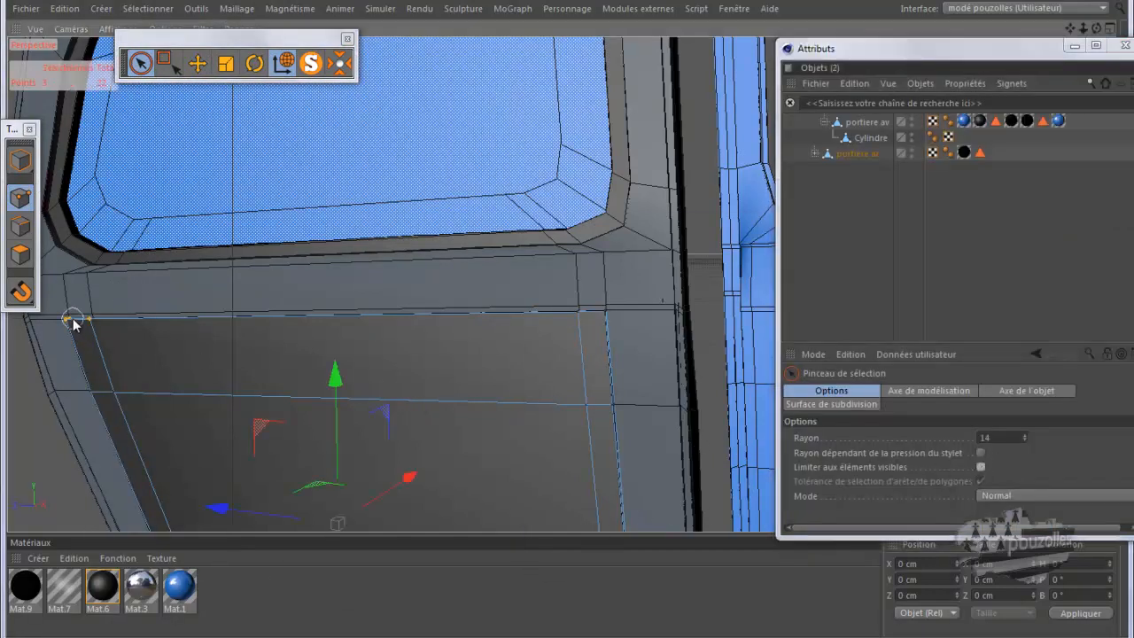
{"action": "mouse_move", "coordinate": [324, 320]}
{"action": "left_mouse_down"}
{"action": "mouse_move", "coordinate": [587, 321]}
{"action": "mouse_move", "coordinate": [113, 331]}
{"action": "mouse_move", "coordinate": [65, 319]}
{"action": "mouse_move", "coordinate": [218, 309]}
{"action": "left_mouse_up"}
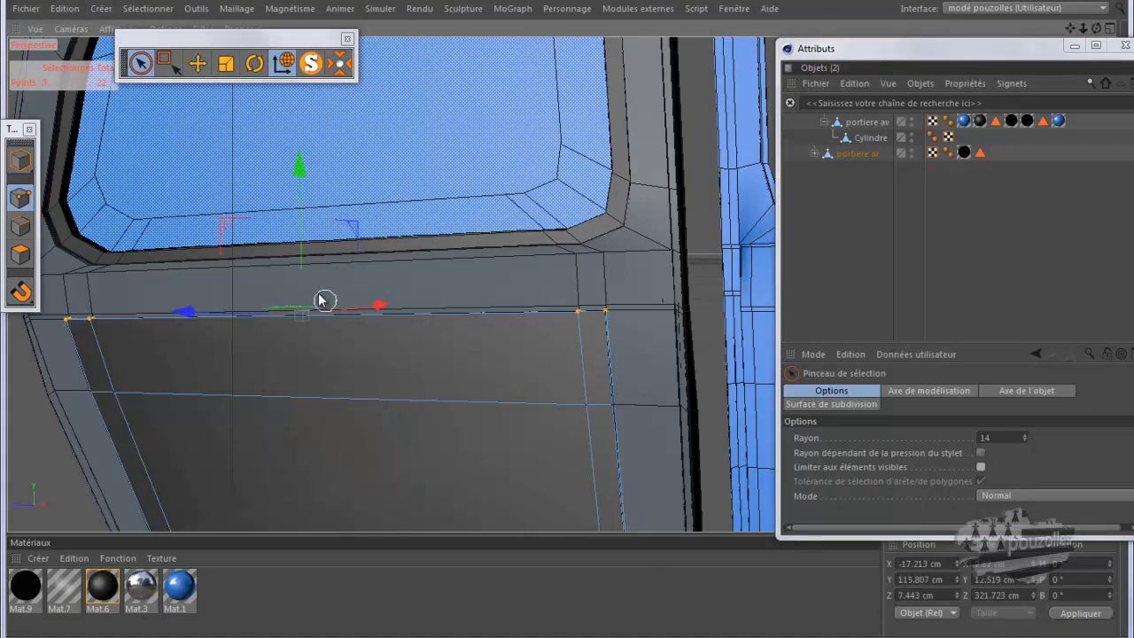
{"action": "left_click_drag", "start_coordinate": [302, 258], "coordinate": [306, 220]}
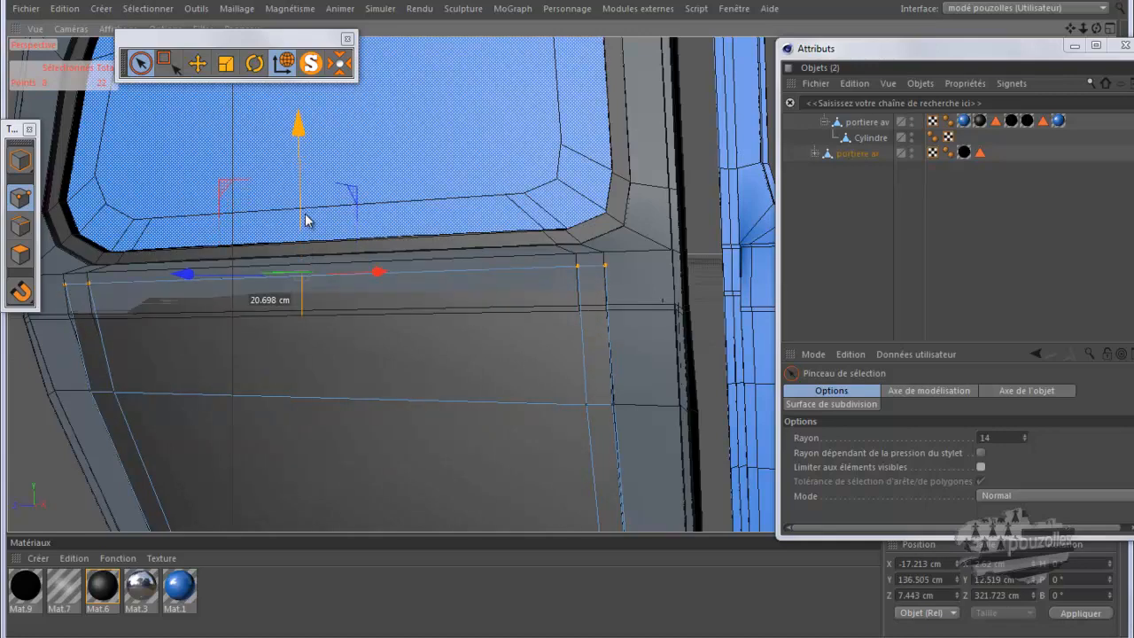
{"action": "left_click_drag", "start_coordinate": [1096, 28], "coordinate": [564, 320]}
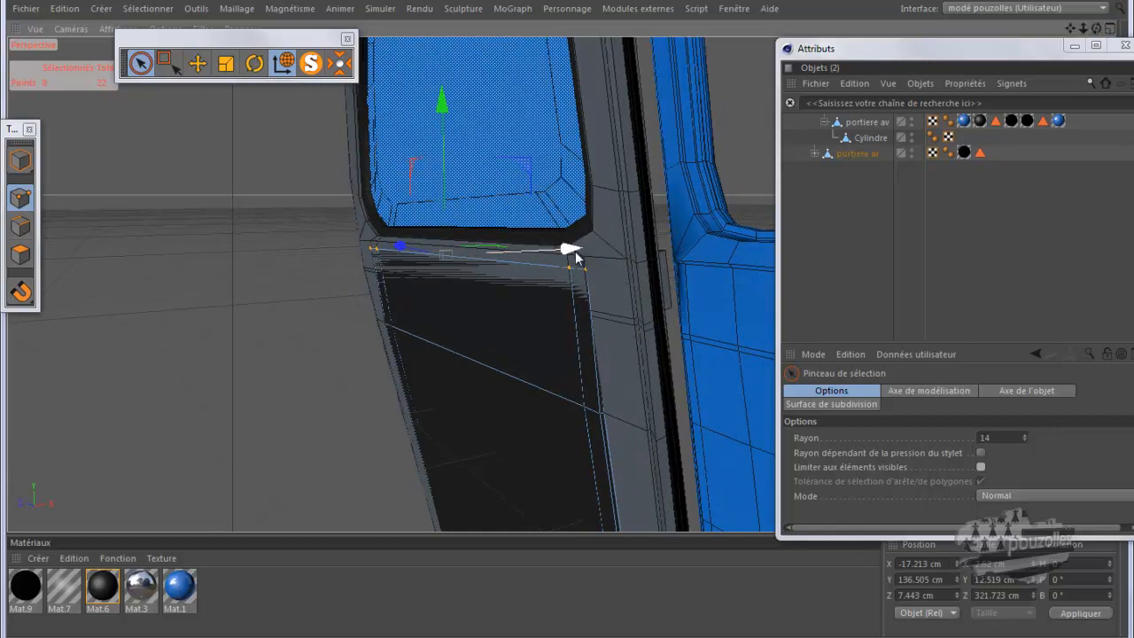
{"action": "left_click_drag", "start_coordinate": [571, 252], "coordinate": [569, 253]}
{"action": "left_click_drag", "start_coordinate": [263, 306], "coordinate": [263, 306], "text": "alt"}
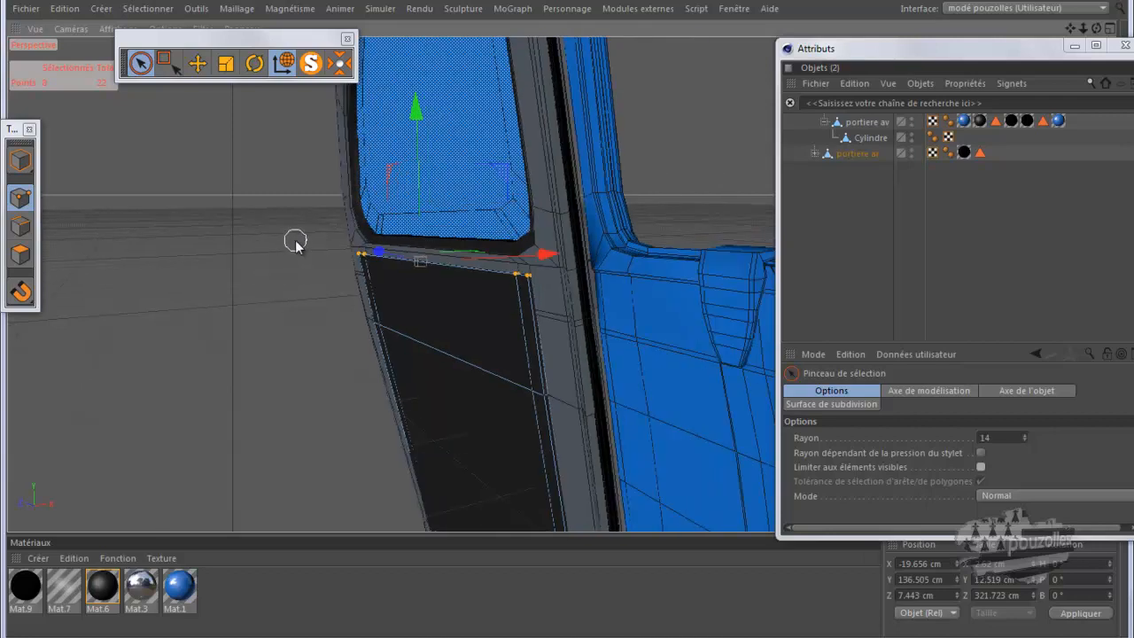
Step: Leave solo mode to show all objects, inspect both doors, and turn off the portieres subdivision surface
{"action": "left_click", "coordinate": [310, 62]}
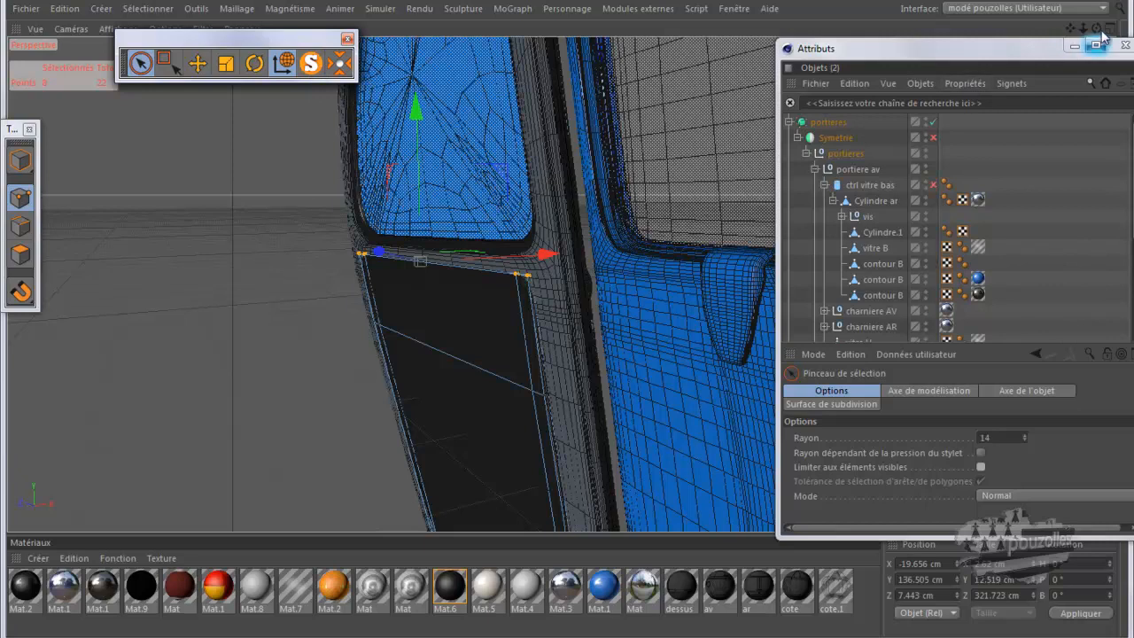
{"action": "left_click_drag", "start_coordinate": [1096, 29], "coordinate": [1040, 53]}
{"action": "scroll", "coordinate": [676, 290], "scroll_direction": "down", "scroll_amount": 4}
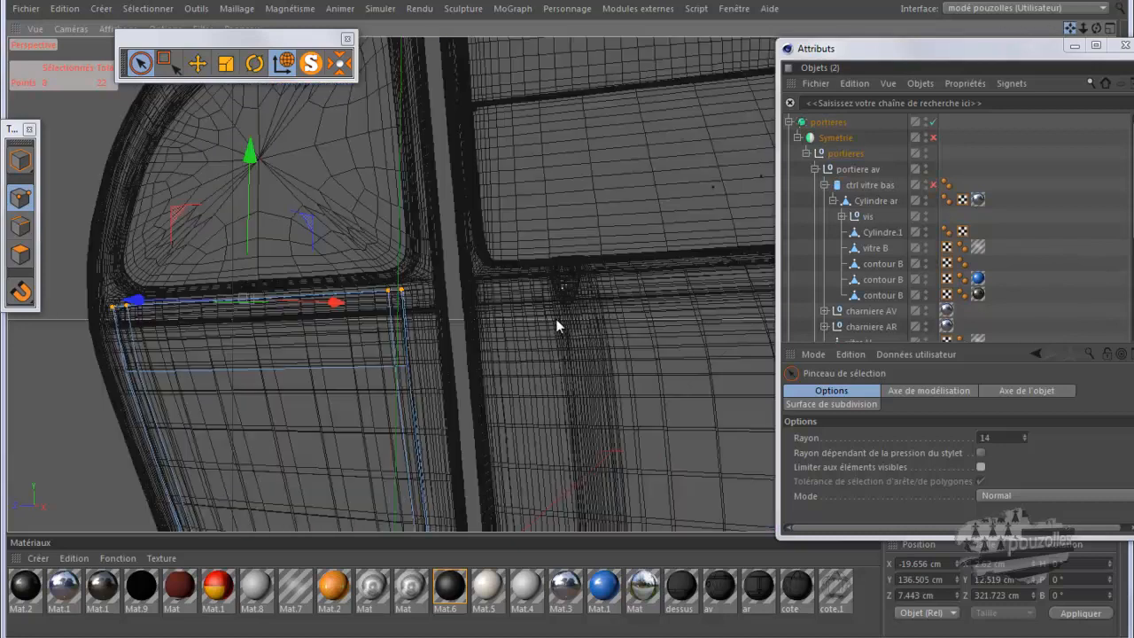
{"action": "left_click_drag", "start_coordinate": [556, 318], "coordinate": [565, 318]}
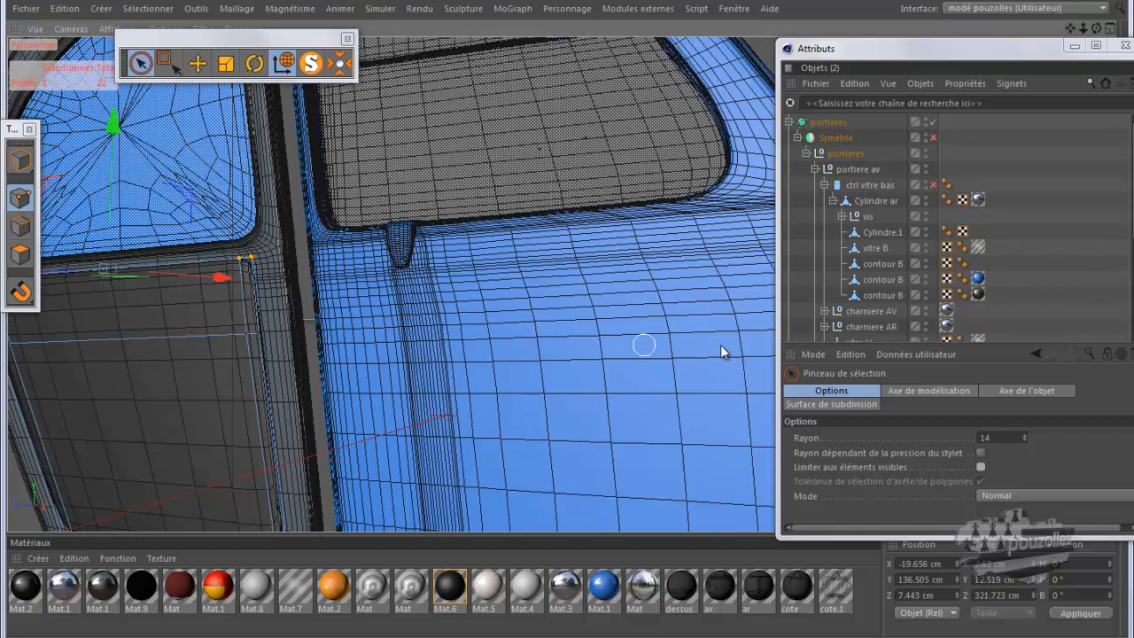
{"action": "left_click", "coordinate": [931, 122]}
Step: Move both blue Mat.1 texture tags from portiere av to portiere ar, placing the last-listed one ahead of the rear door's black material tag
{"action": "scroll", "coordinate": [885, 310], "scroll_direction": "down", "scroll_amount": 2}
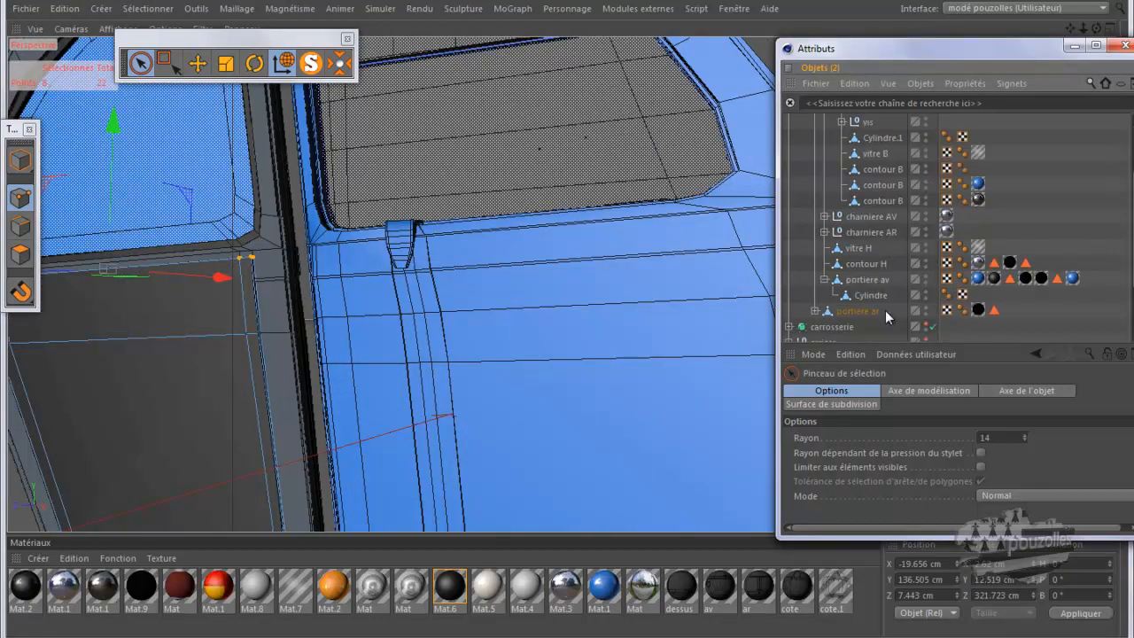
{"action": "left_click", "coordinate": [866, 280]}
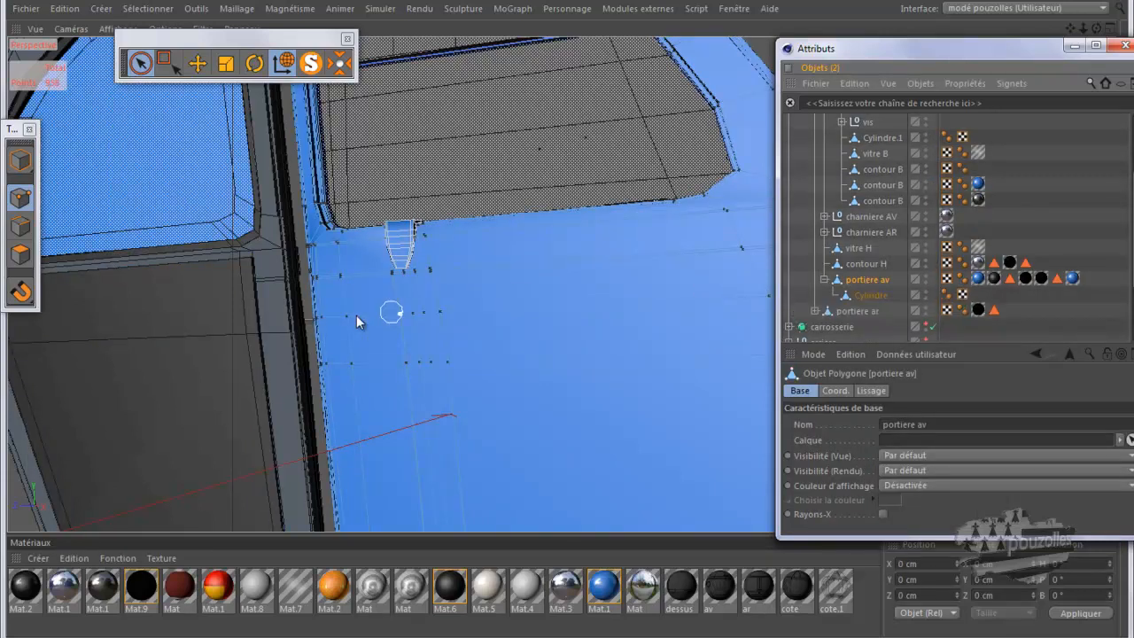
{"action": "left_click_drag", "start_coordinate": [1071, 279], "coordinate": [1019, 308]}
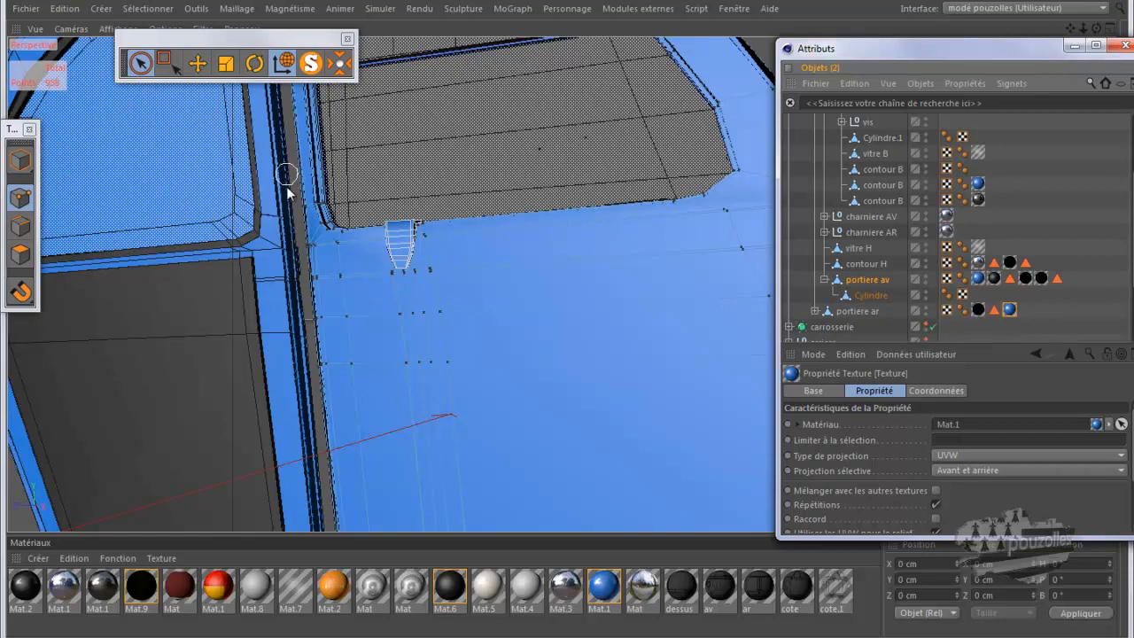
{"action": "left_click_drag", "start_coordinate": [1010, 315], "coordinate": [974, 310]}
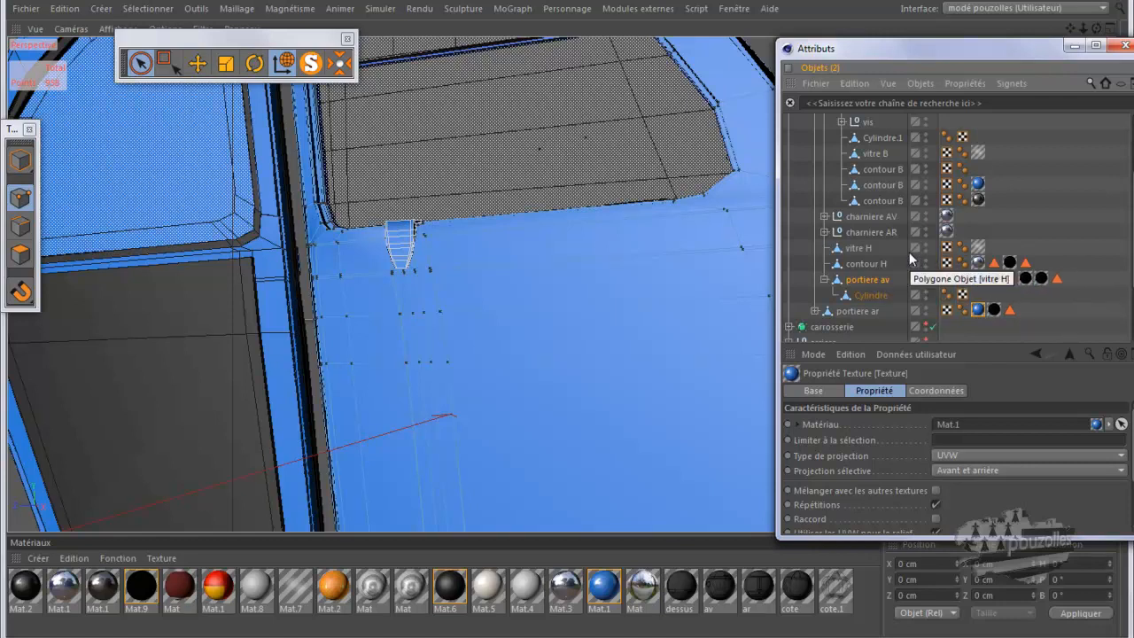
{"action": "left_click", "coordinate": [863, 279]}
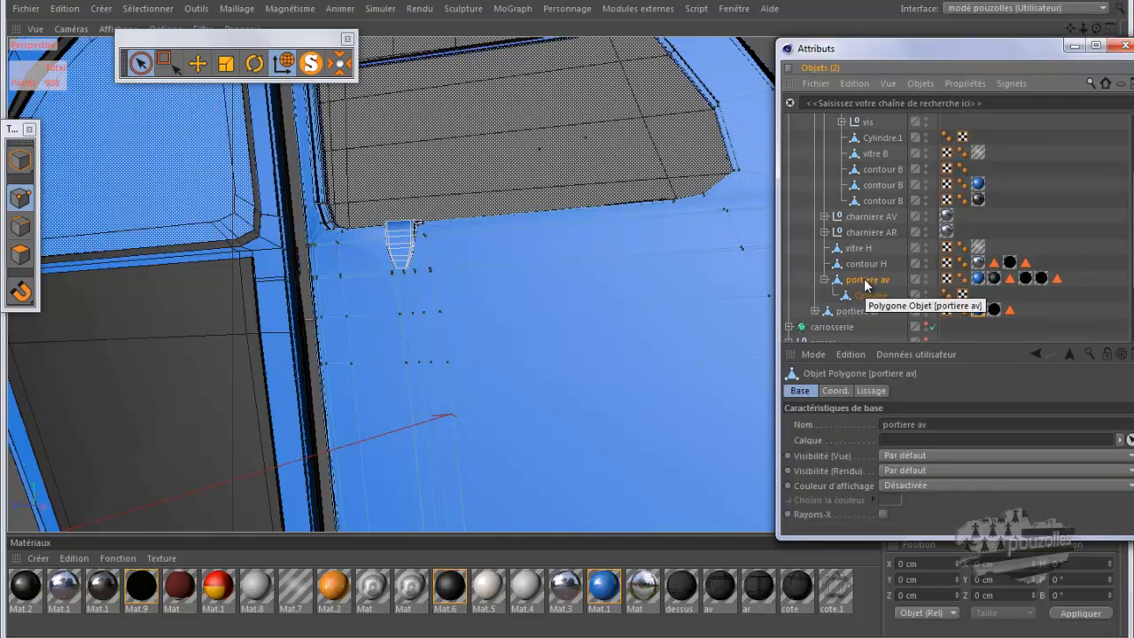
{"action": "left_click_drag", "start_coordinate": [979, 280], "coordinate": [1025, 308]}
Step: Isolate the portiere av object in solo mode, hide the floating object manager to see the door, and bring the manager back
{"action": "left_click", "coordinate": [865, 281]}
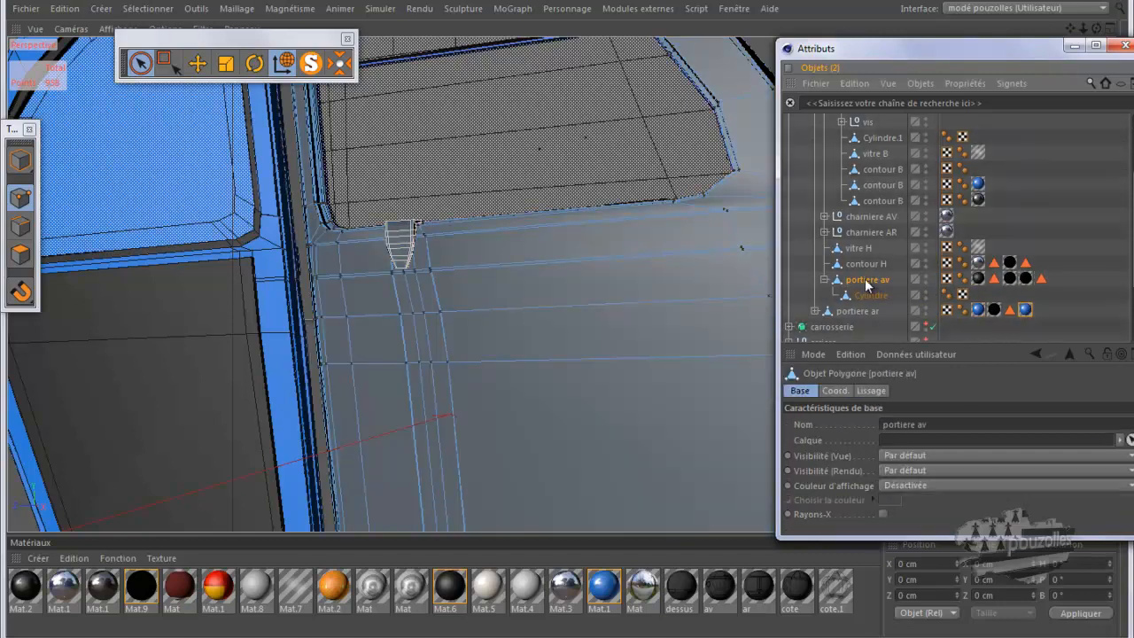
{"action": "left_click", "coordinate": [310, 63]}
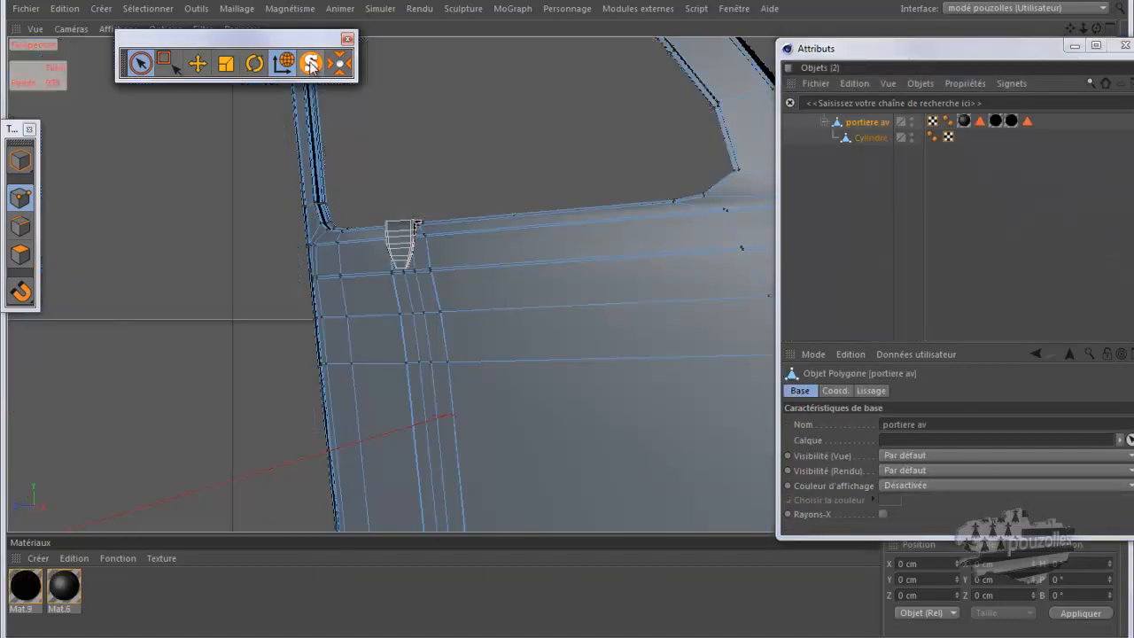
{"action": "left_click", "coordinate": [1074, 45]}
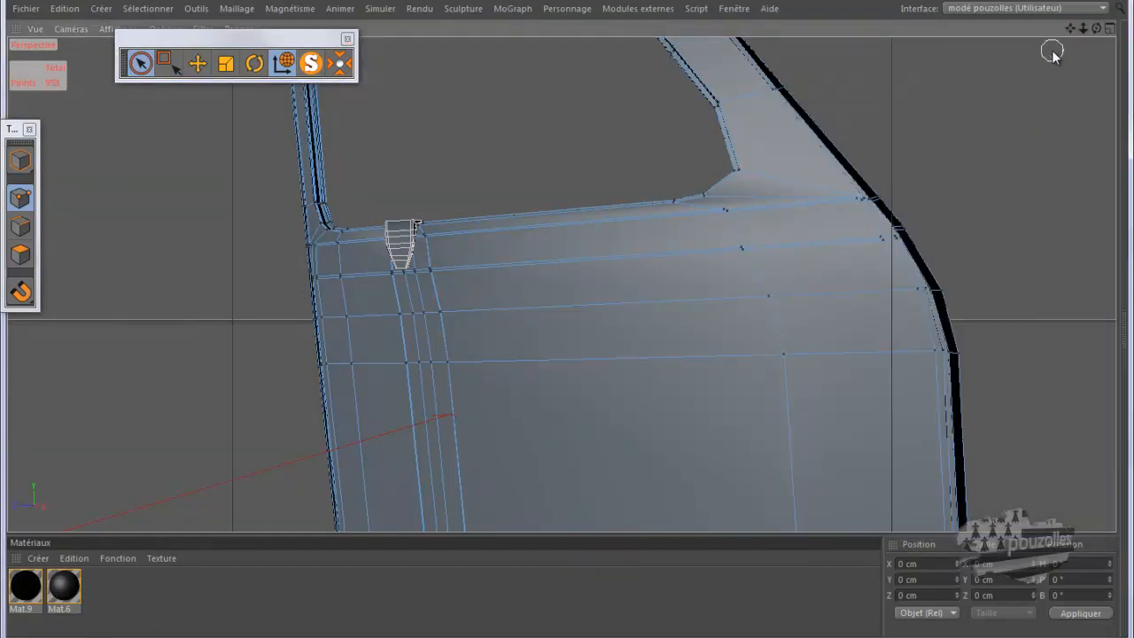
{"action": "left_click", "coordinate": [50, 636]}
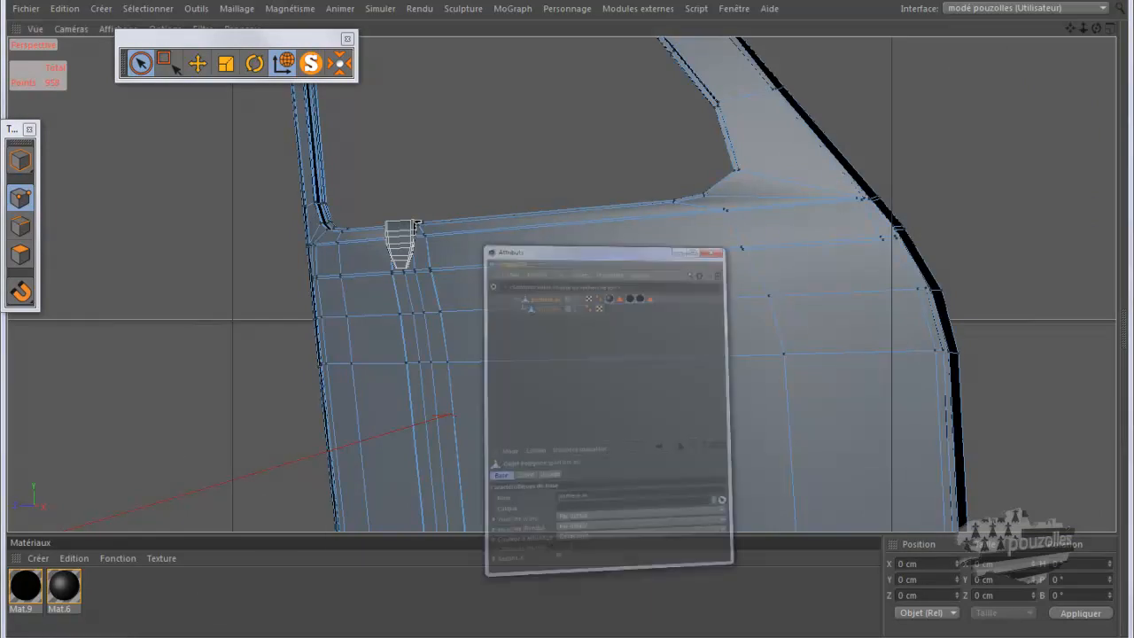
Step: Leave solo mode to show all objects, and inspect the front door panel below the window
{"action": "left_click", "coordinate": [307, 71]}
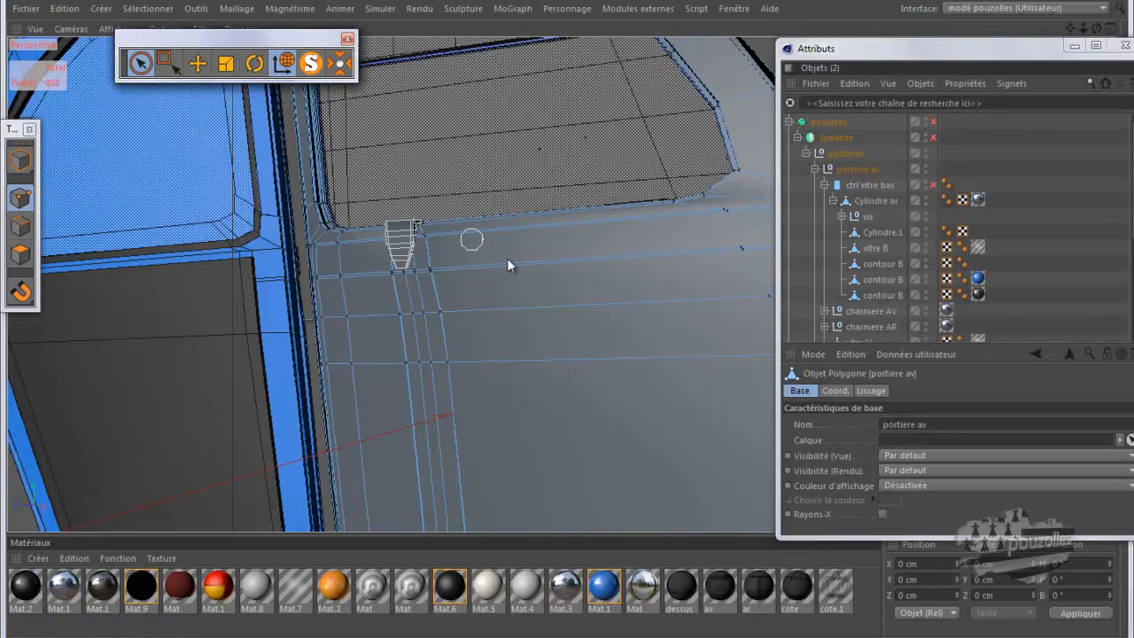
{"action": "scroll", "coordinate": [552, 279], "scroll_direction": "down", "scroll_amount": 3}
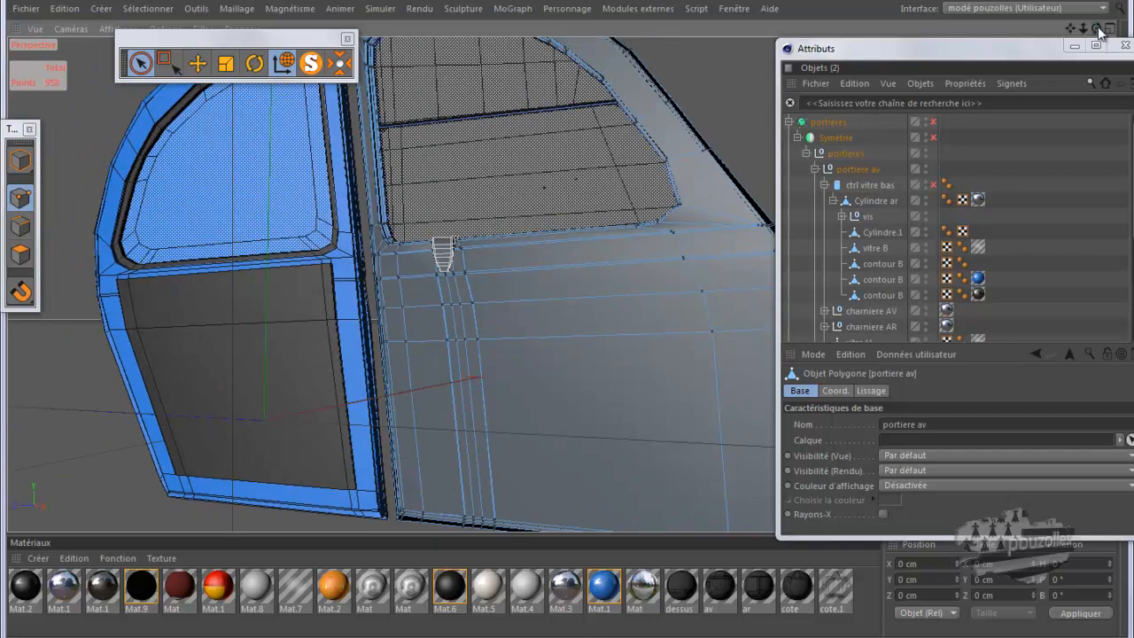
{"action": "scroll", "coordinate": [570, 318], "scroll_direction": "up", "scroll_amount": 3}
{"action": "scroll", "coordinate": [559, 355], "scroll_direction": "down", "scroll_amount": 2}
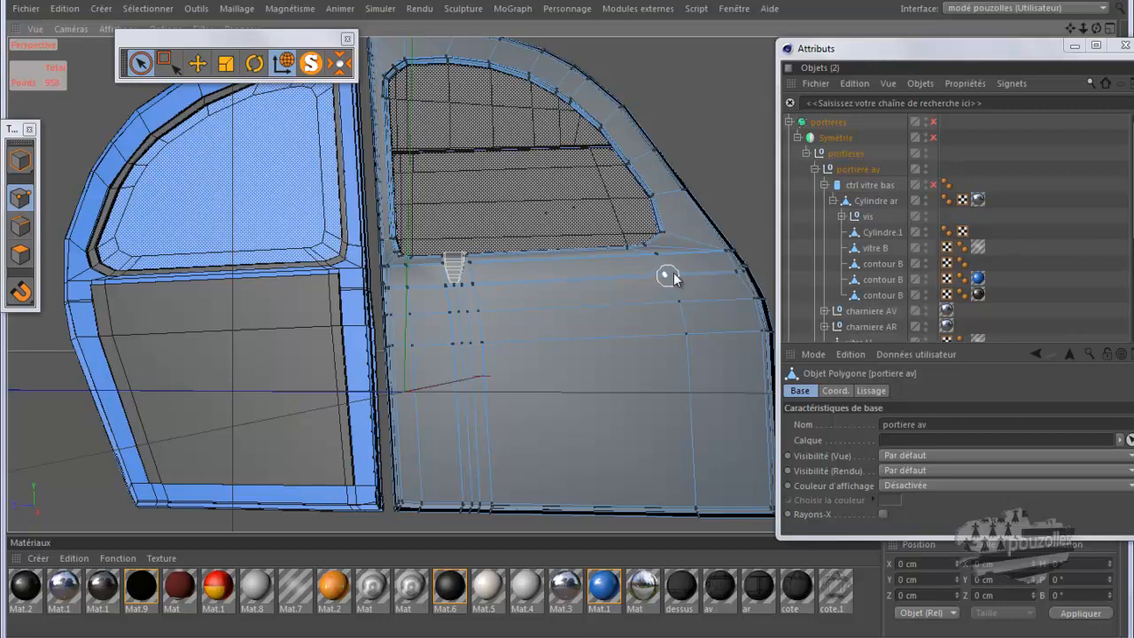
{"action": "scroll", "coordinate": [694, 260], "scroll_direction": "up", "scroll_amount": 2}
{"action": "scroll", "coordinate": [694, 260], "scroll_direction": "up", "scroll_amount": 5}
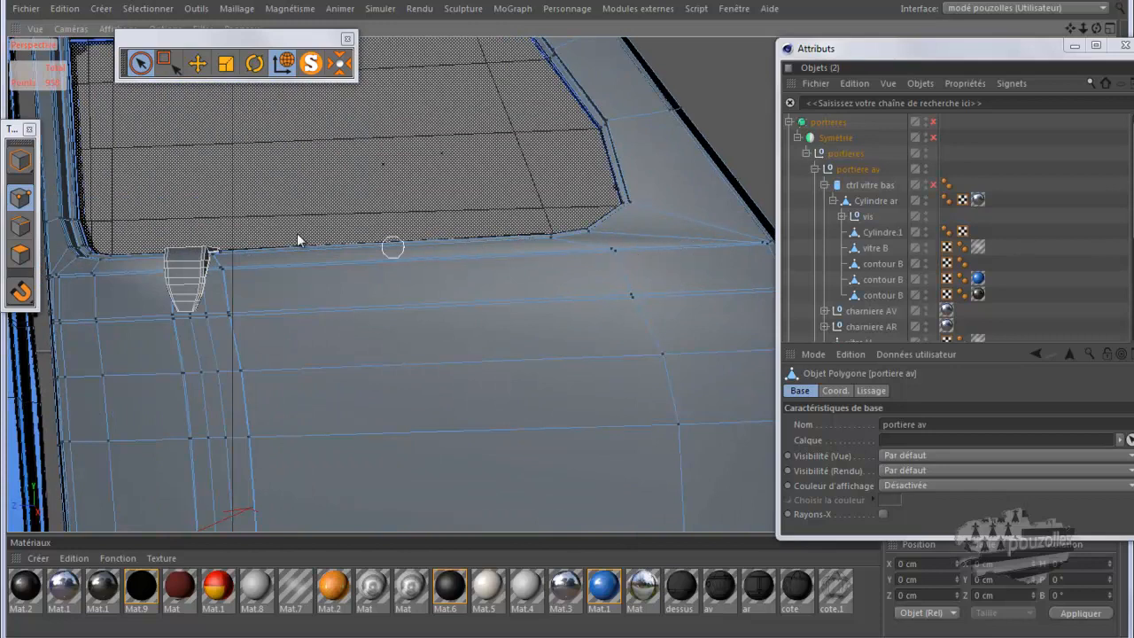
Step: In edge mode, select the four upper edges of the vertical line running down the front door panel from the window's lower corner
{"action": "left_click", "coordinate": [20, 226]}
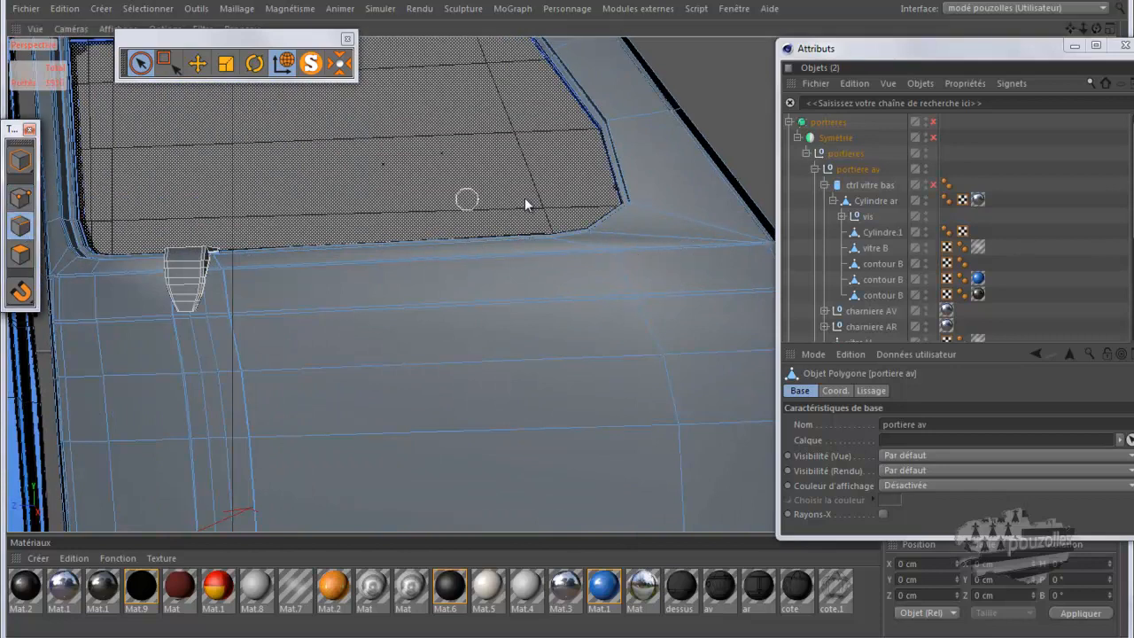
{"action": "left_click", "coordinate": [196, 66]}
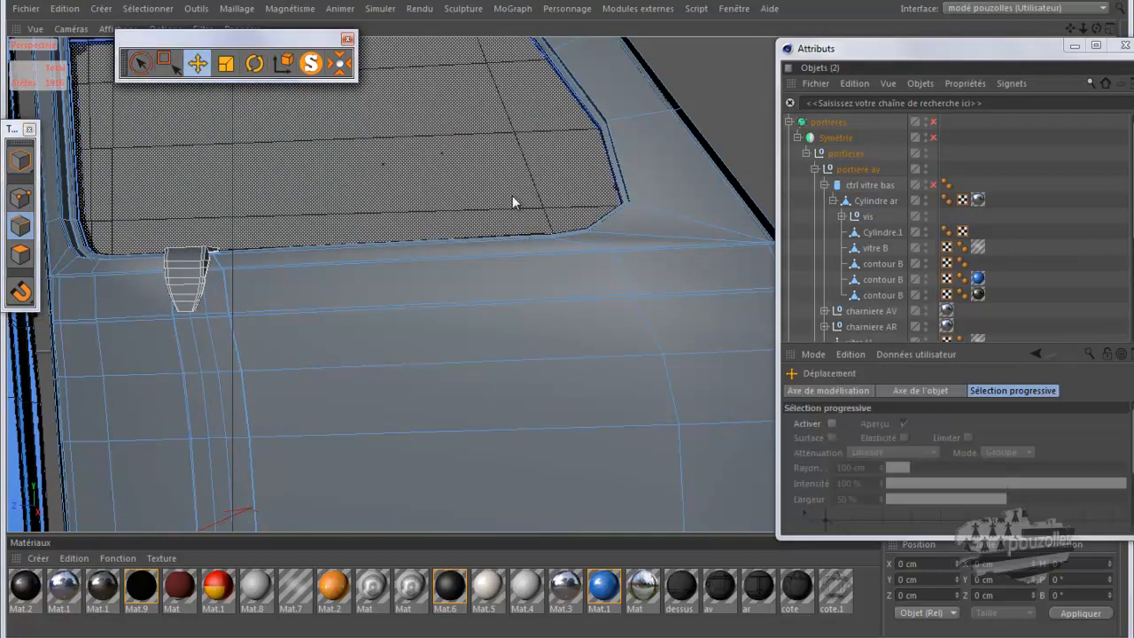
{"action": "left_click", "coordinate": [616, 249]}
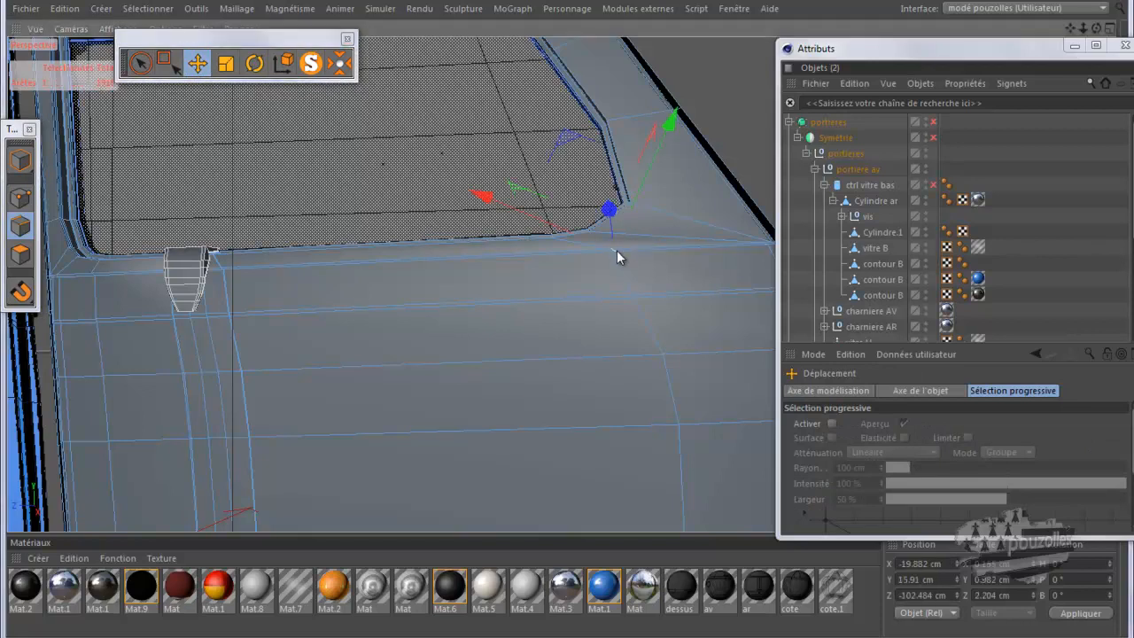
{"action": "left_click", "coordinate": [625, 264], "text": "shift"}
{"action": "left_click", "coordinate": [647, 318], "text": "shift"}
{"action": "left_click", "coordinate": [668, 394], "text": "shift"}
{"action": "scroll", "coordinate": [529, 161], "scroll_direction": "down", "scroll_amount": 5}
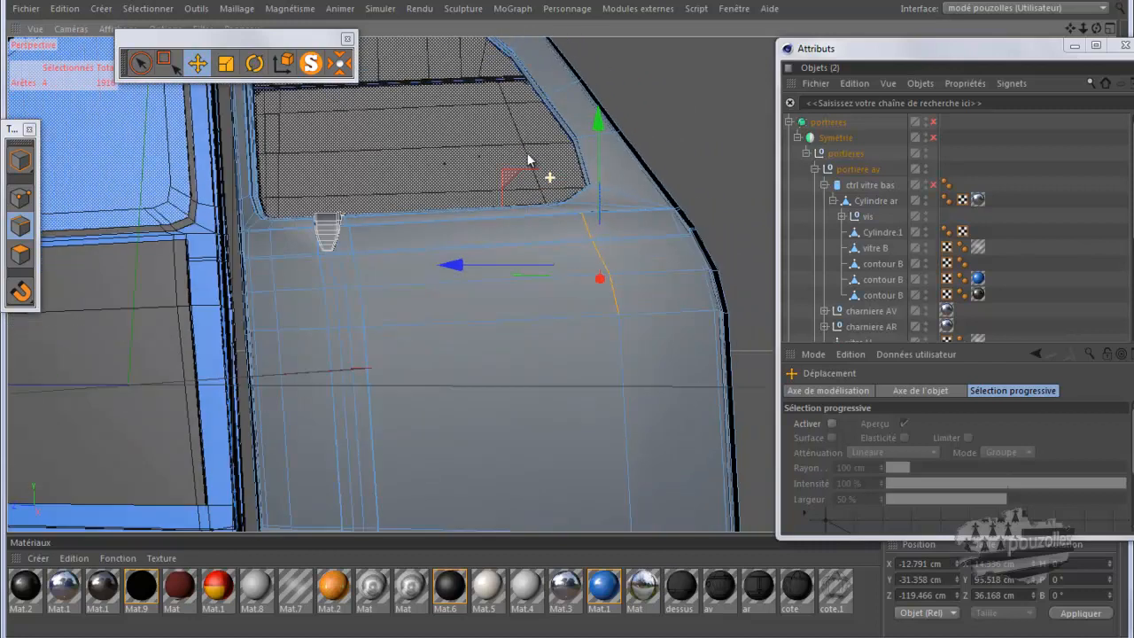
Step: Extend the edge selection down to the front door's bottom border and add the missing edge near the window
{"action": "scroll", "coordinate": [529, 161], "scroll_direction": "down", "scroll_amount": 2}
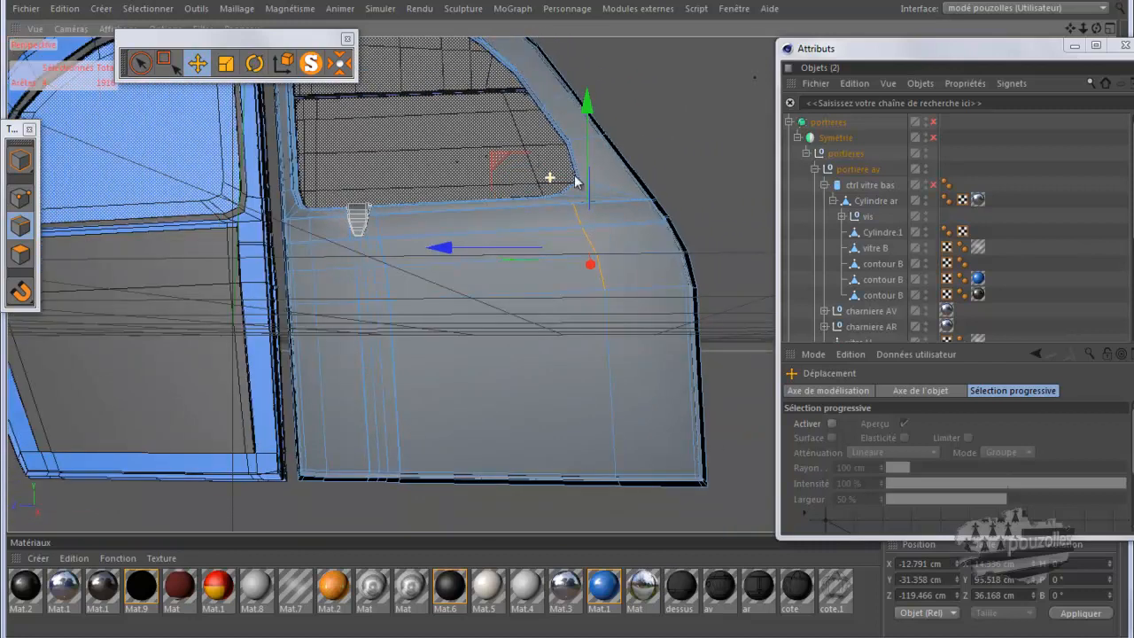
{"action": "left_click", "coordinate": [607, 326], "text": "shift"}
{"action": "scroll", "coordinate": [618, 469], "scroll_direction": "up", "scroll_amount": 10}
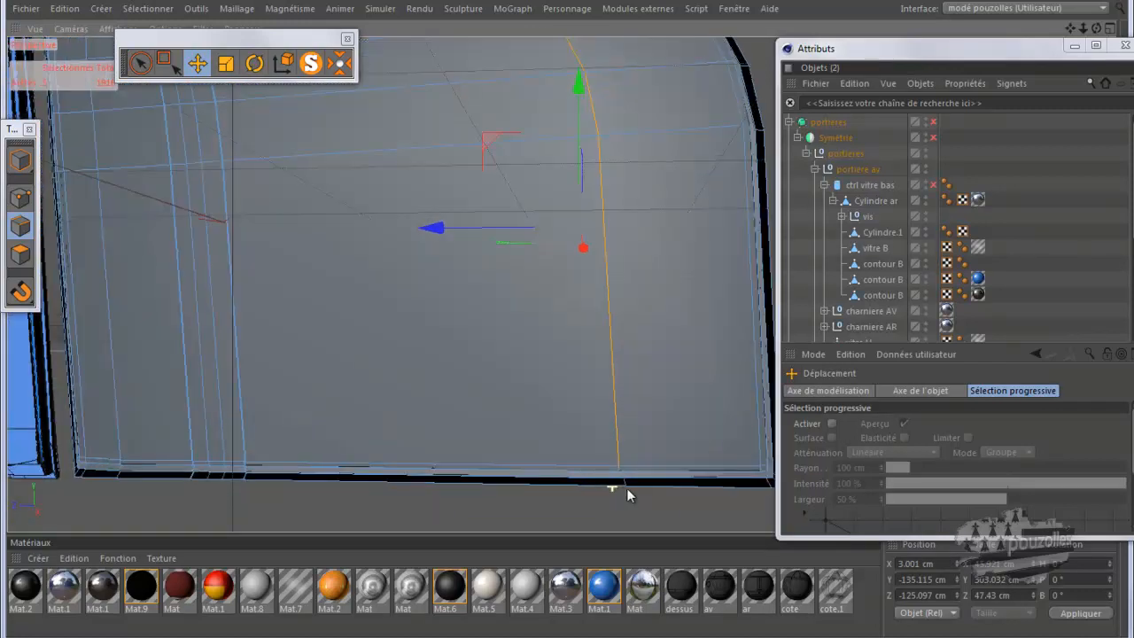
{"action": "left_click", "coordinate": [610, 457], "text": "shift"}
{"action": "scroll", "coordinate": [541, 380], "scroll_direction": "down", "scroll_amount": 2}
{"action": "scroll", "coordinate": [540, 385], "scroll_direction": "down", "scroll_amount": 6}
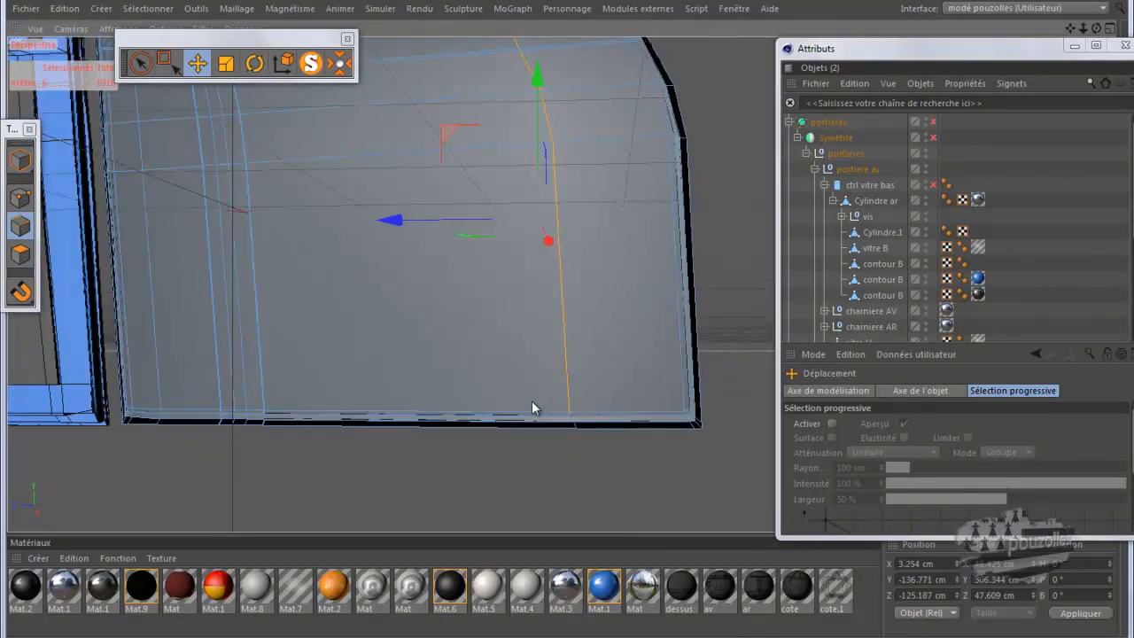
{"action": "scroll", "coordinate": [524, 105], "scroll_direction": "up", "scroll_amount": 6}
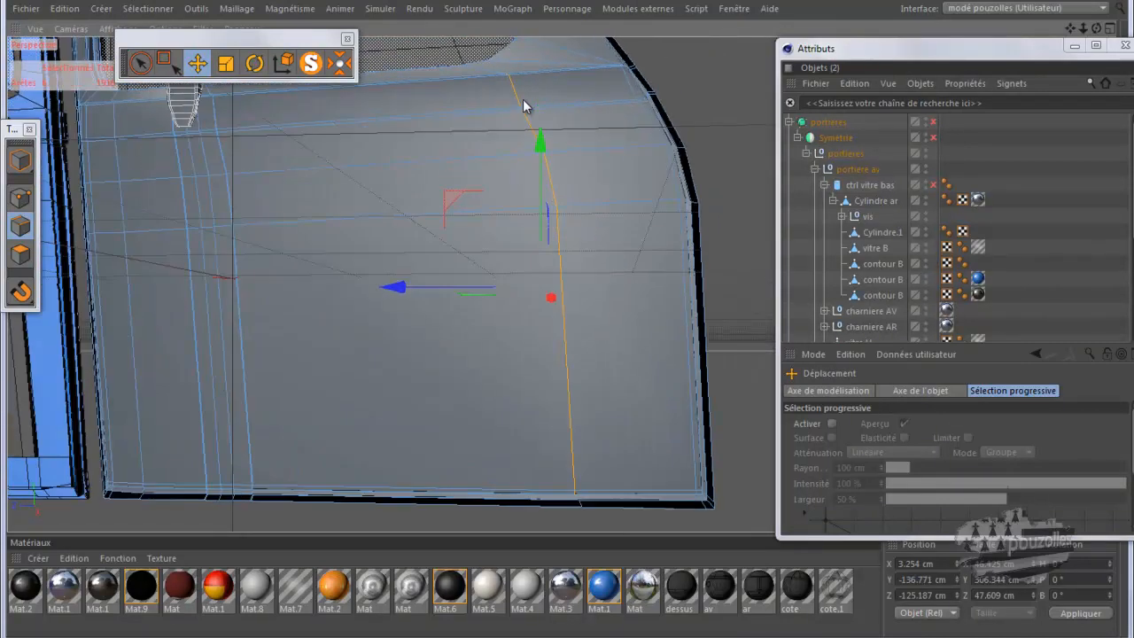
{"action": "left_click", "coordinate": [522, 103], "text": "shift"}
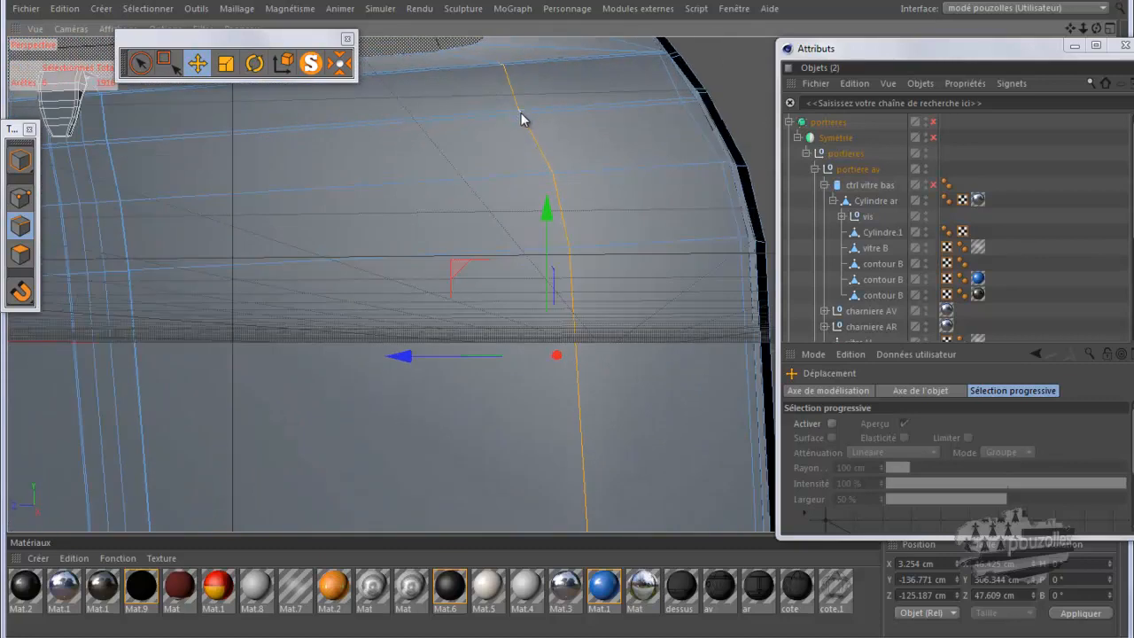
Step: Try to slide the selected edge line with Glissement, ending at an offset of about 12.8 cm, and undo the slide
{"action": "right_click_drag", "start_coordinate": [694, 65], "coordinate": [669, 112], "text": "alt"}
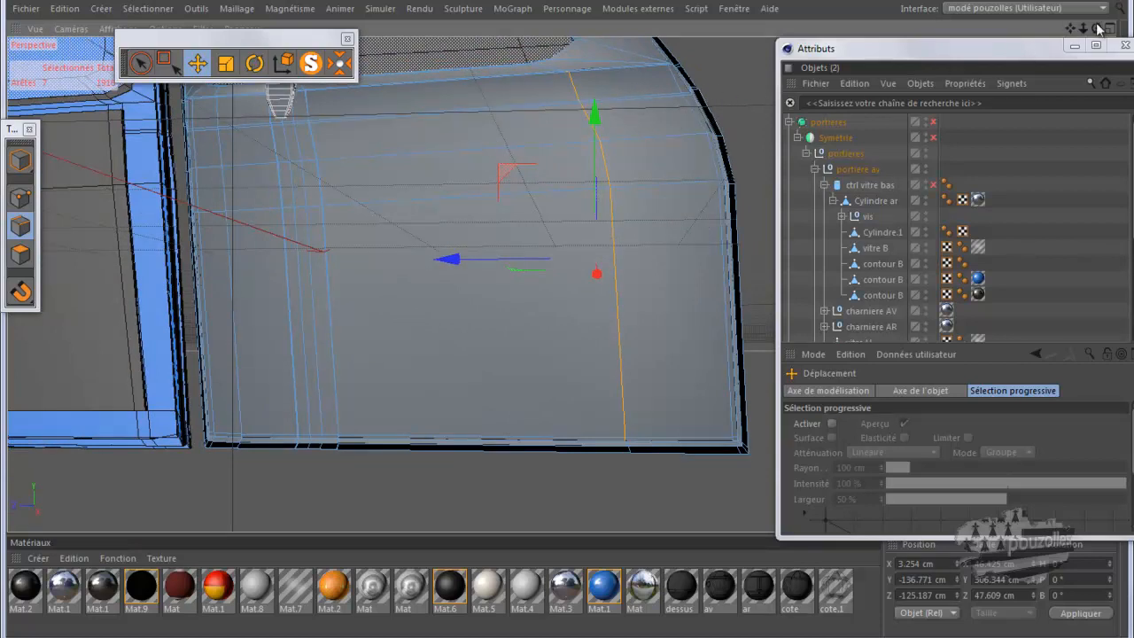
{"action": "left_click_drag", "start_coordinate": [556, 321], "coordinate": [571, 322]}
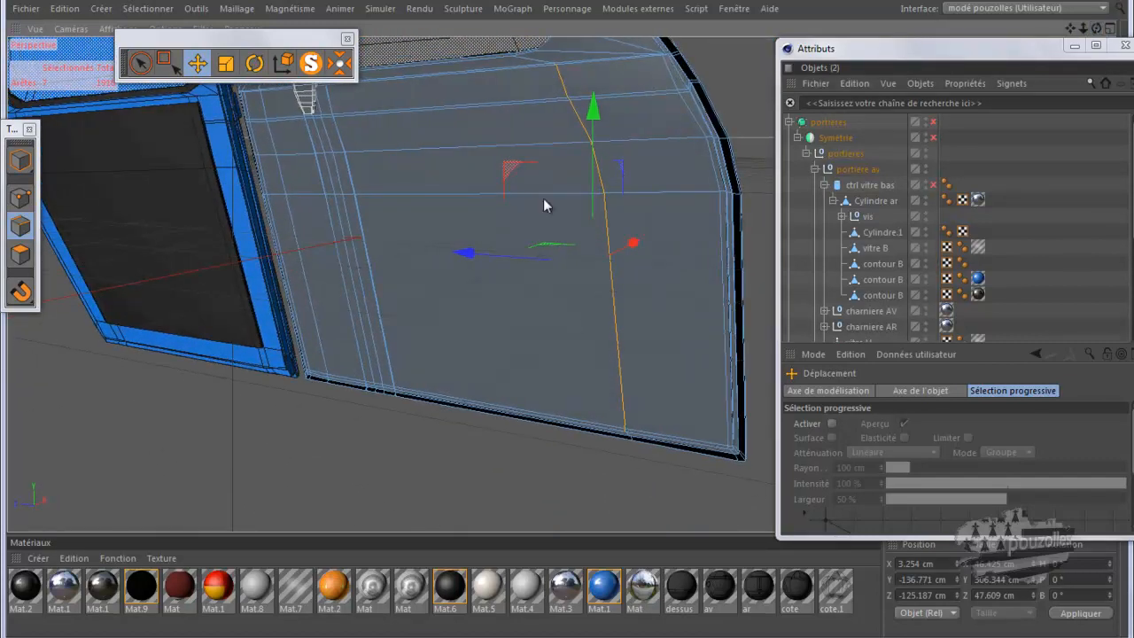
{"action": "right_click", "coordinate": [448, 295]}
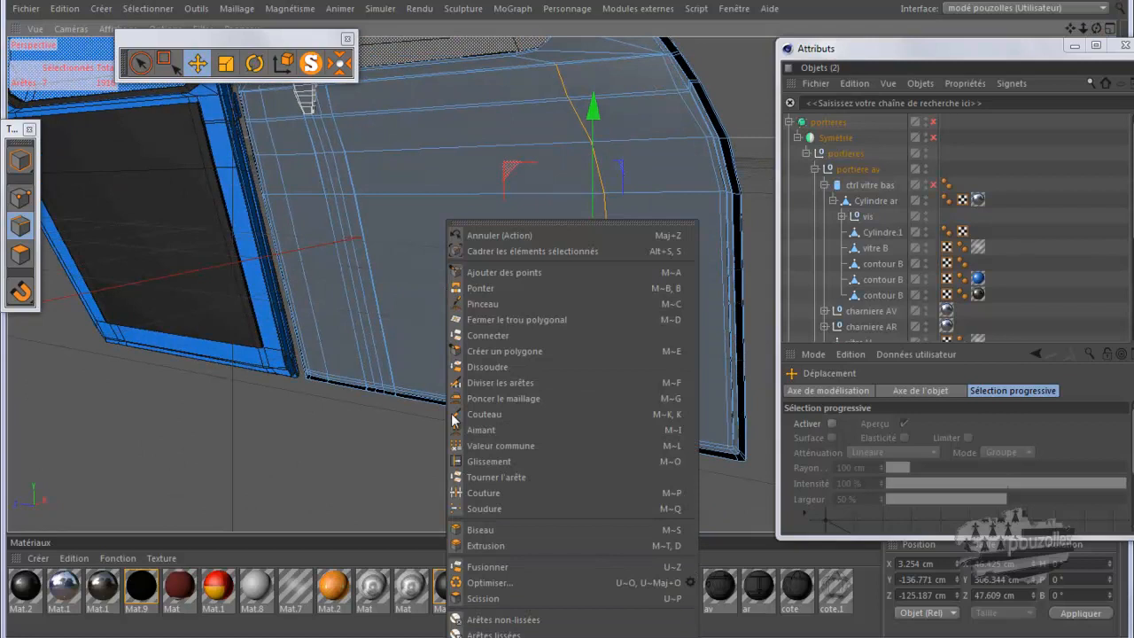
{"action": "left_click", "coordinate": [488, 462]}
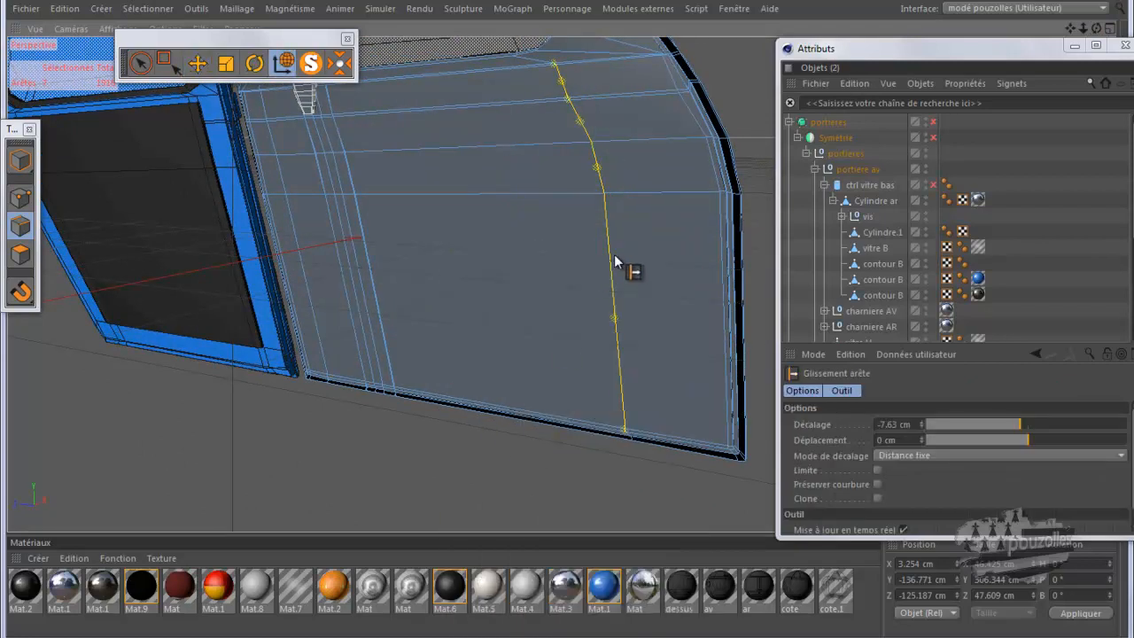
{"action": "left_click_drag", "start_coordinate": [610, 257], "coordinate": [689, 285]}
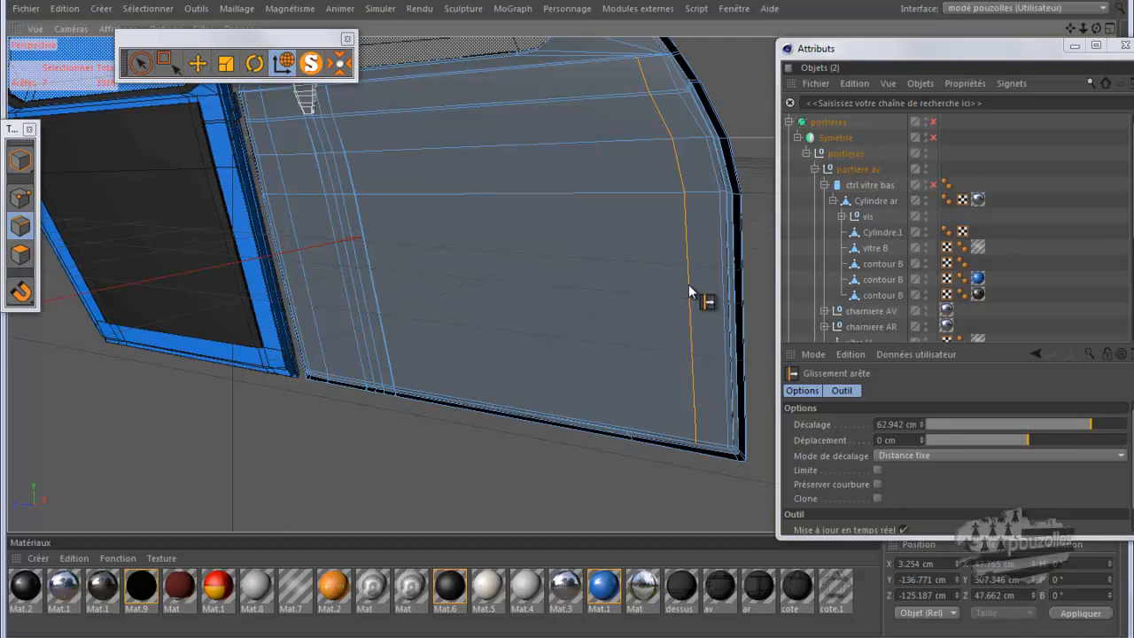
{"action": "left_click_drag", "start_coordinate": [689, 285], "coordinate": [628, 308]}
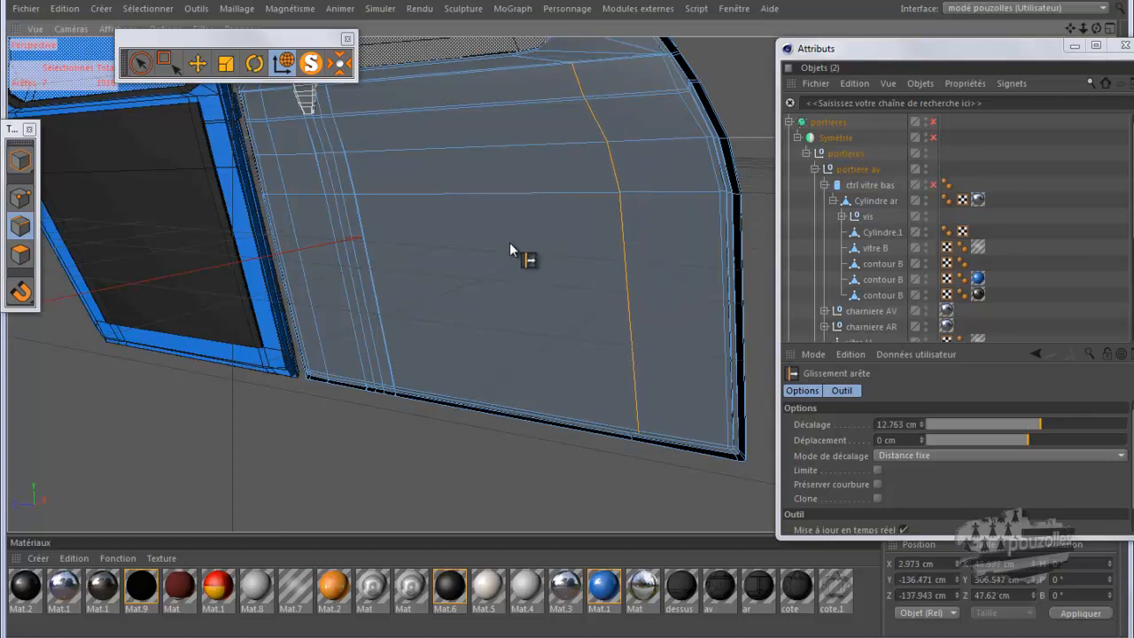
{"action": "left_click", "coordinate": [64, 8]}
{"action": "left_click", "coordinate": [73, 34]}
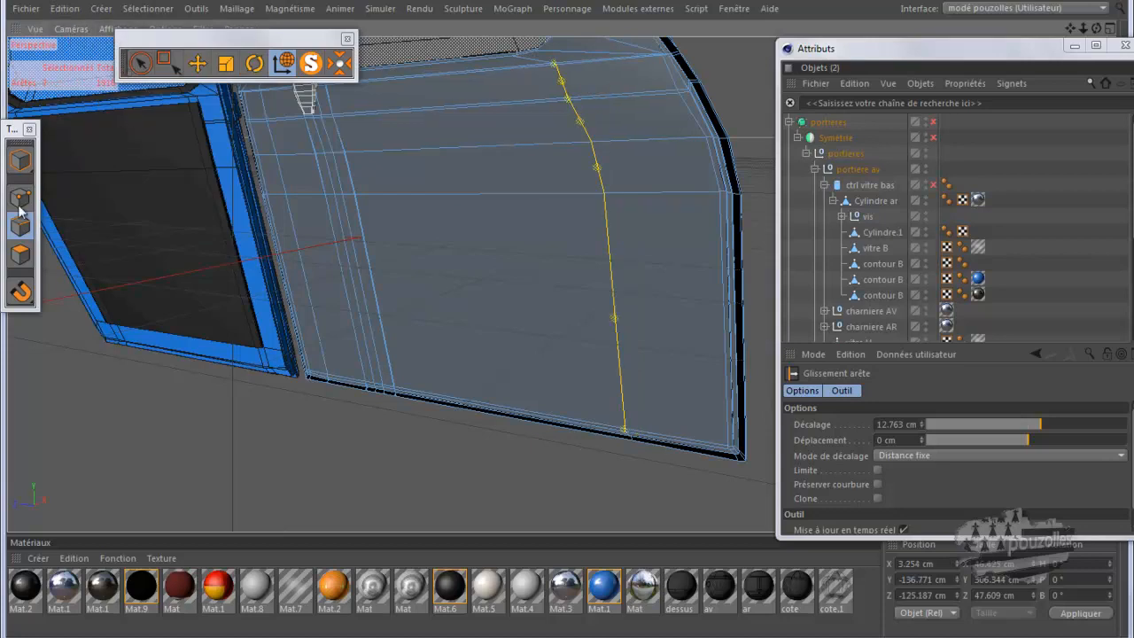
Step: In polygon mode, limit the selection brush to visible elements and select all polygons of the front door's large panel below the window
{"action": "left_click", "coordinate": [19, 255]}
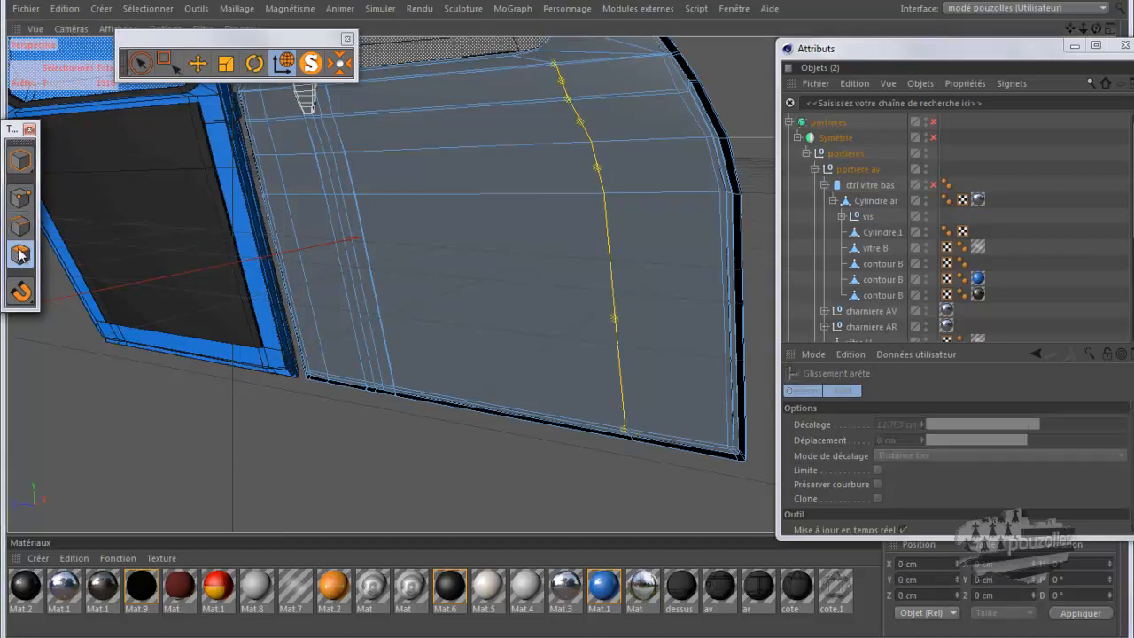
{"action": "left_click", "coordinate": [139, 64]}
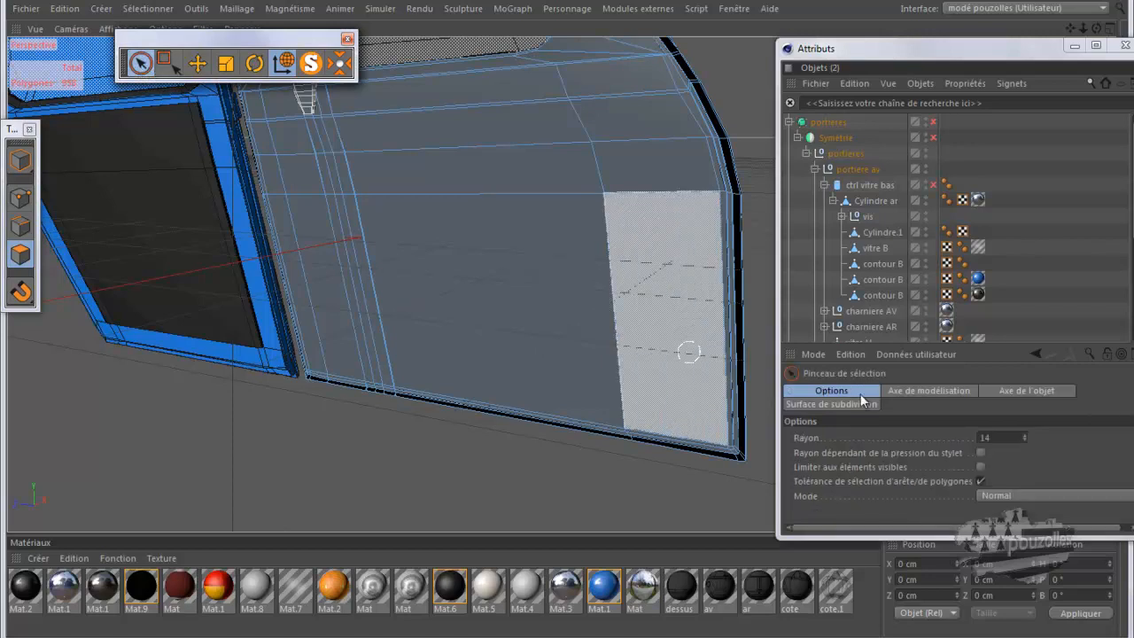
{"action": "left_click", "coordinate": [979, 467]}
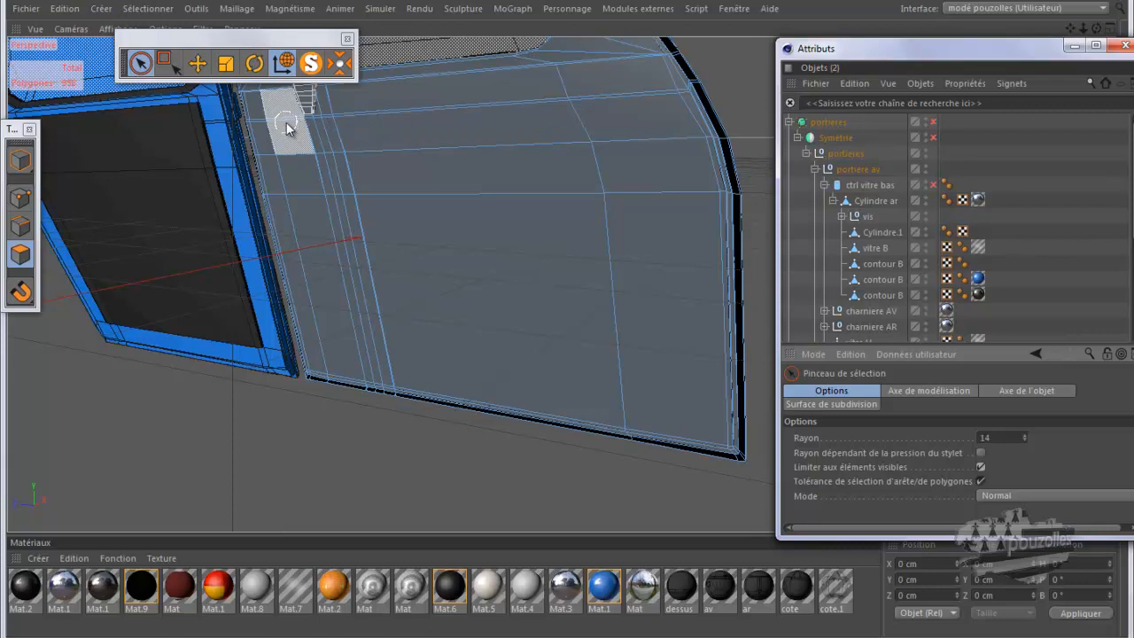
{"action": "mouse_move", "coordinate": [287, 126]}
{"action": "left_mouse_down"}
{"action": "mouse_move", "coordinate": [594, 106]}
{"action": "mouse_move", "coordinate": [609, 195]}
{"action": "mouse_move", "coordinate": [582, 254]}
{"action": "mouse_move", "coordinate": [380, 286]}
{"action": "mouse_move", "coordinate": [336, 248]}
{"action": "mouse_move", "coordinate": [325, 181]}
{"action": "mouse_move", "coordinate": [354, 175]}
{"action": "left_mouse_up"}
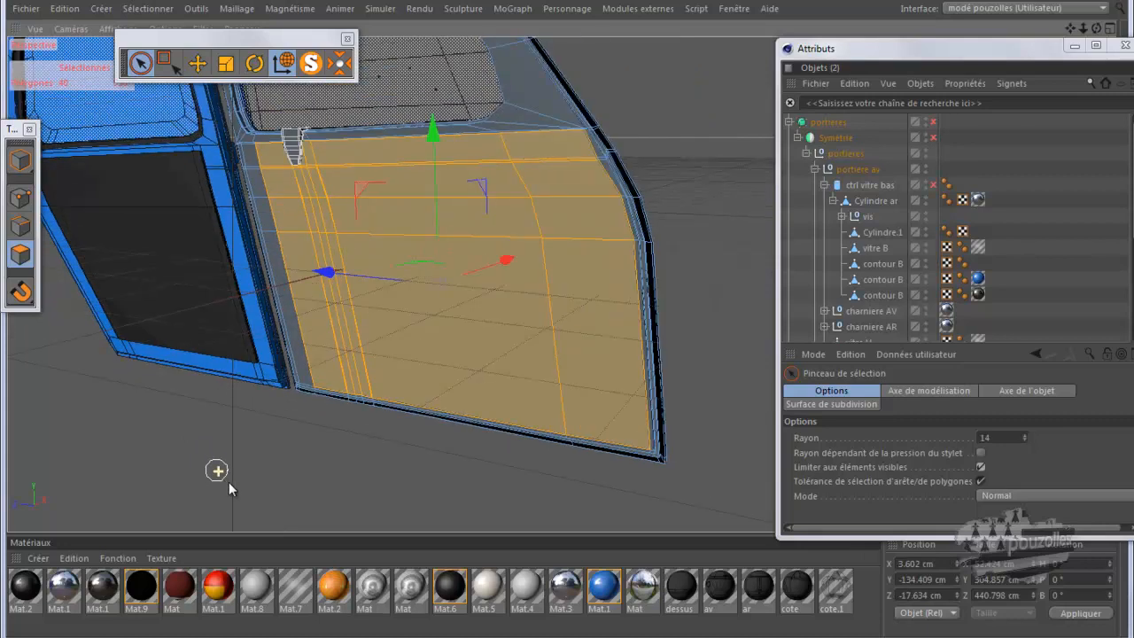
Step: Make portiere av the active object and bring up the modelling commands for its selected panel polygons
{"action": "left_click_drag", "start_coordinate": [1096, 30], "coordinate": [569, 319]}
{"action": "scroll", "coordinate": [872, 212], "scroll_direction": "down", "scroll_amount": 5}
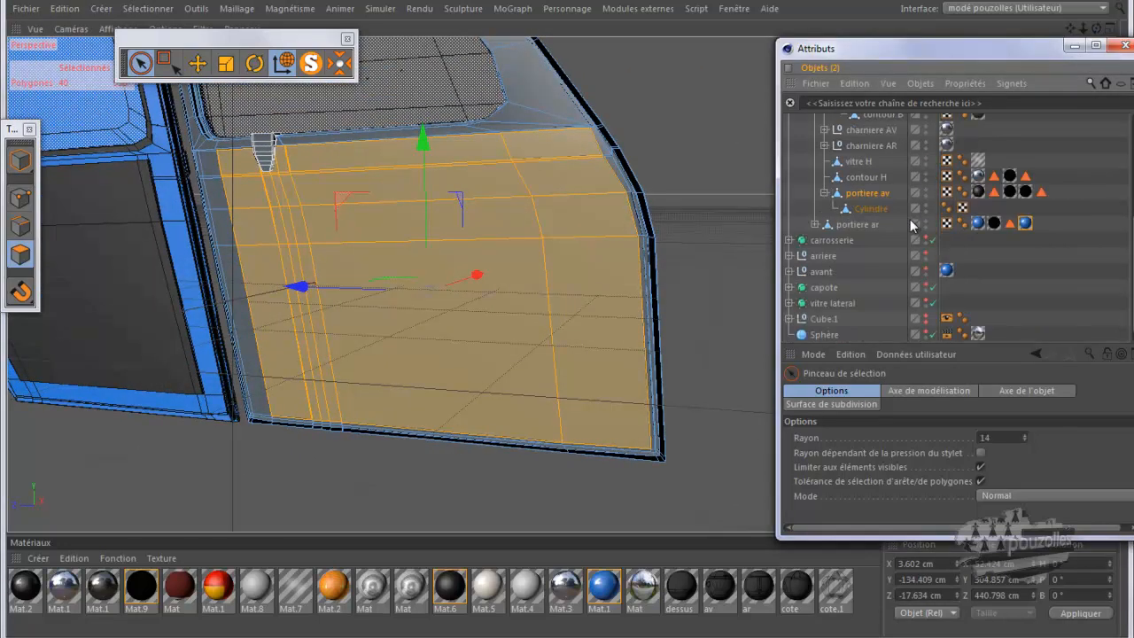
{"action": "left_click", "coordinate": [872, 193]}
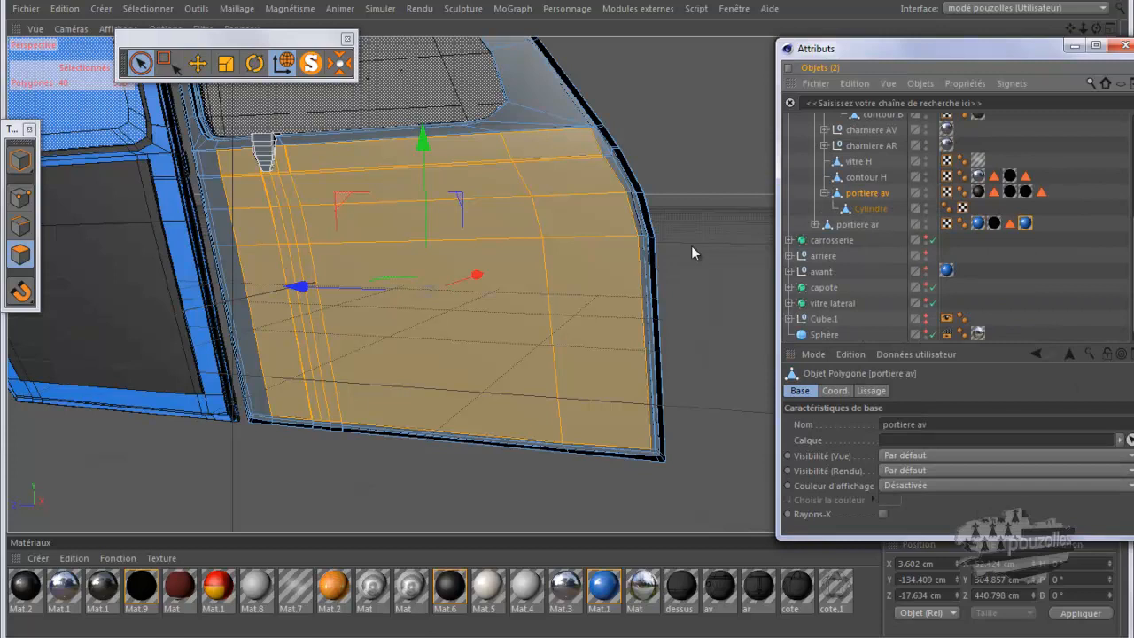
{"action": "right_click", "coordinate": [682, 164]}
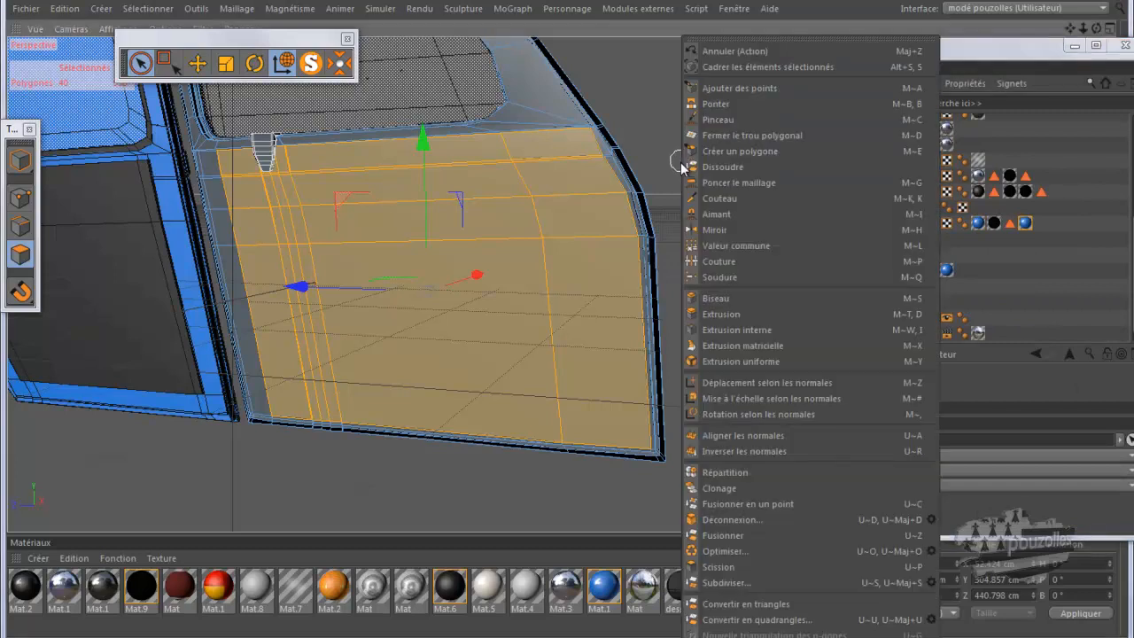
Step: Split the selected door panel polygons into a separate object, delete its Cylindre child, and select the new portiere av object
{"action": "left_click", "coordinate": [717, 566]}
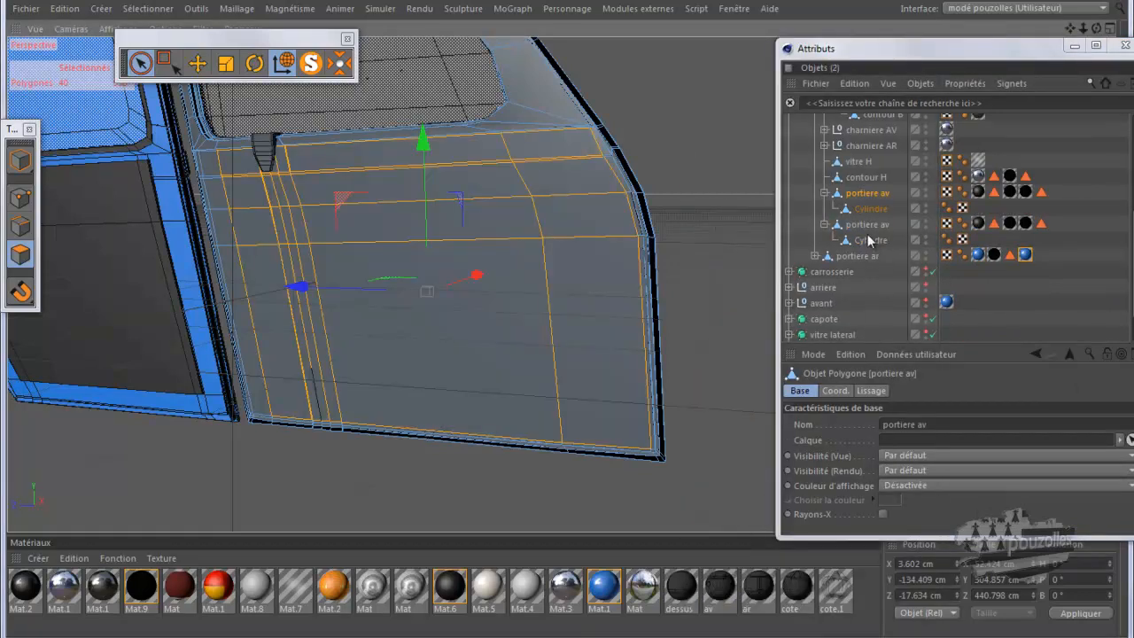
{"action": "left_click", "coordinate": [864, 223]}
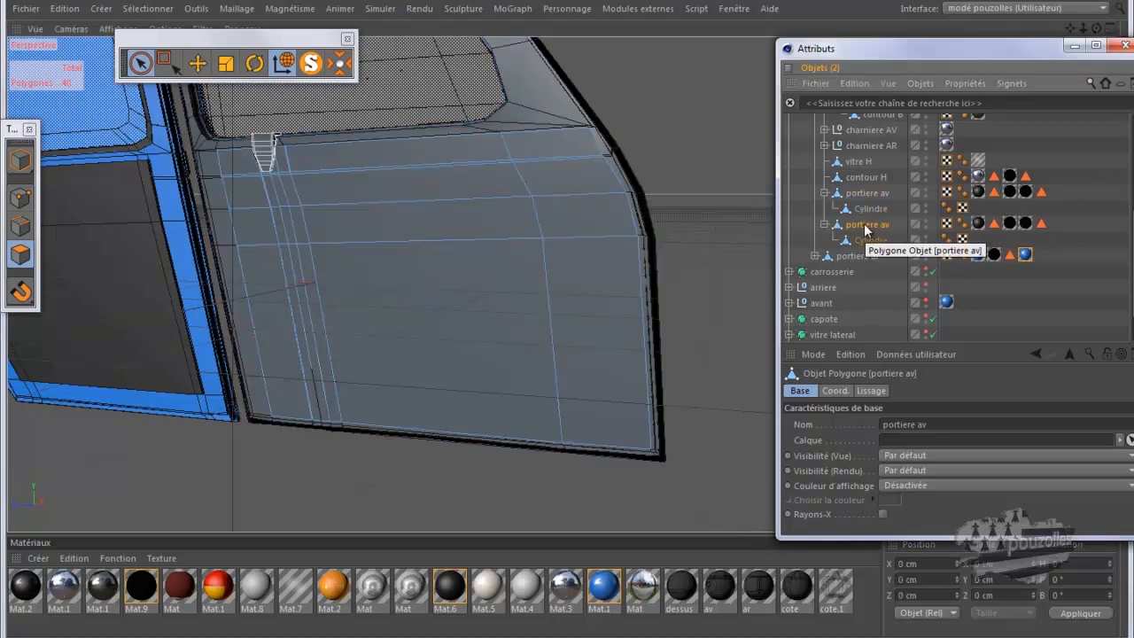
{"action": "left_click", "coordinate": [864, 238]}
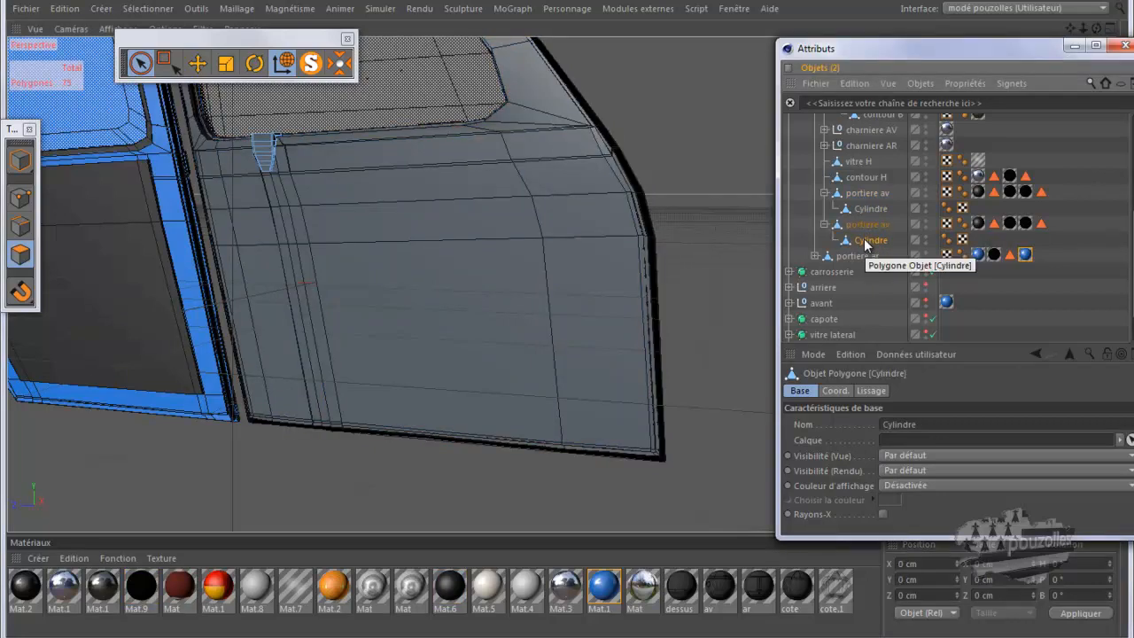
{"action": "key", "text": "Delete"}
{"action": "left_click", "coordinate": [859, 226]}
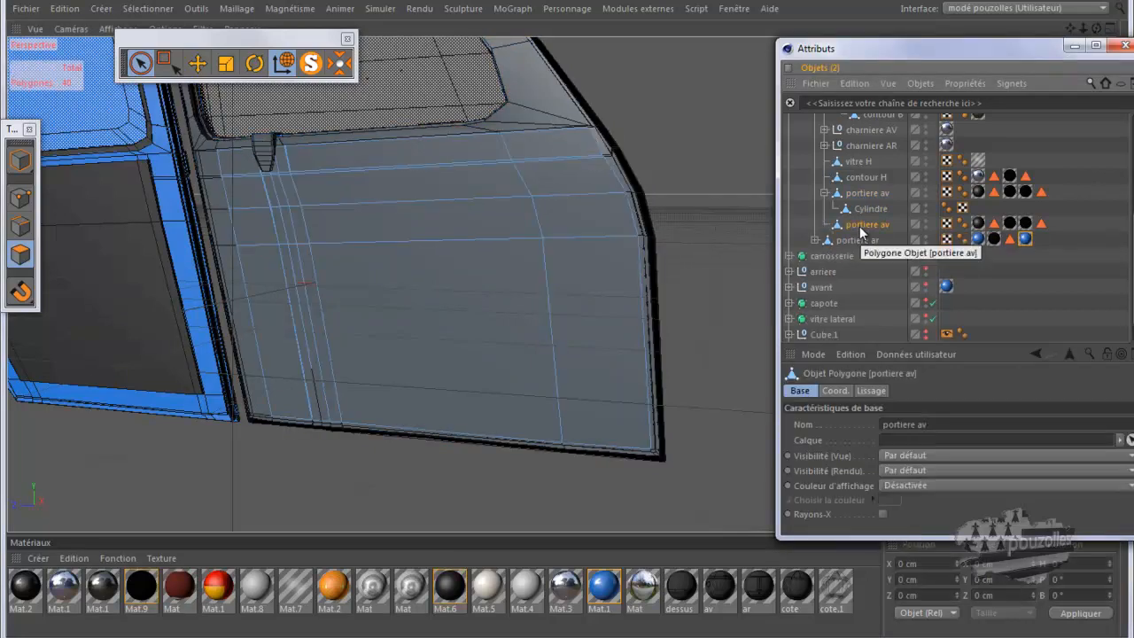
Step: Select the top row of points on the split door panel and lower them about 8 cm in the left view
{"action": "left_click_drag", "start_coordinate": [1069, 29], "coordinate": [567, 318]}
{"action": "middle_click", "coordinate": [529, 345]}
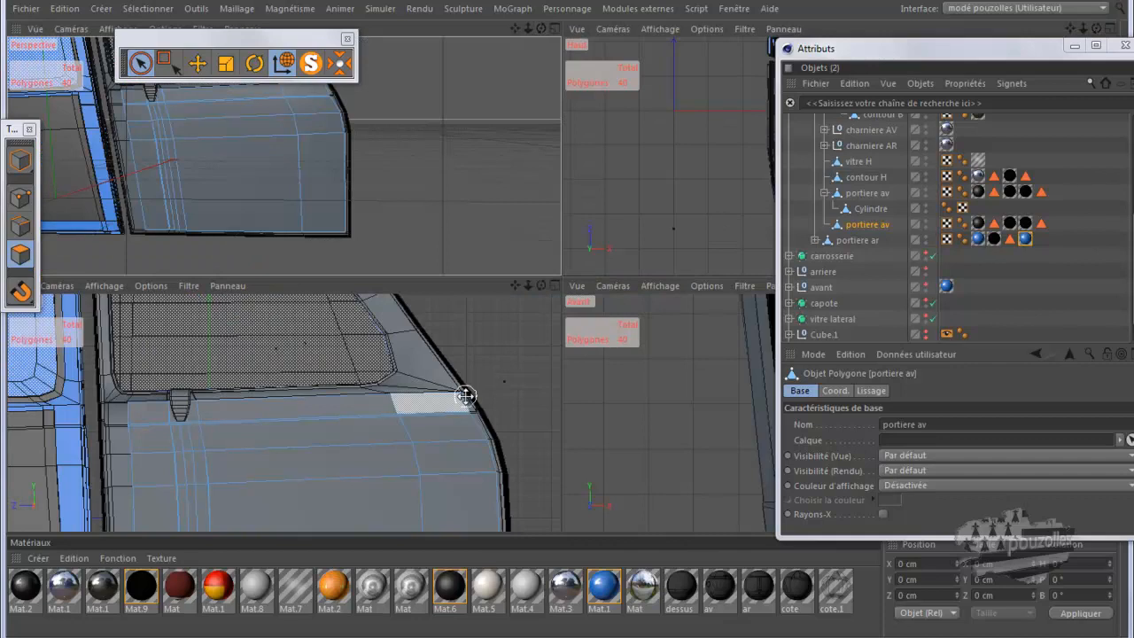
{"action": "middle_click", "coordinate": [471, 388]}
{"action": "scroll", "coordinate": [488, 324], "scroll_direction": "down", "scroll_amount": 2}
{"action": "scroll", "coordinate": [474, 326], "scroll_direction": "down", "scroll_amount": 1}
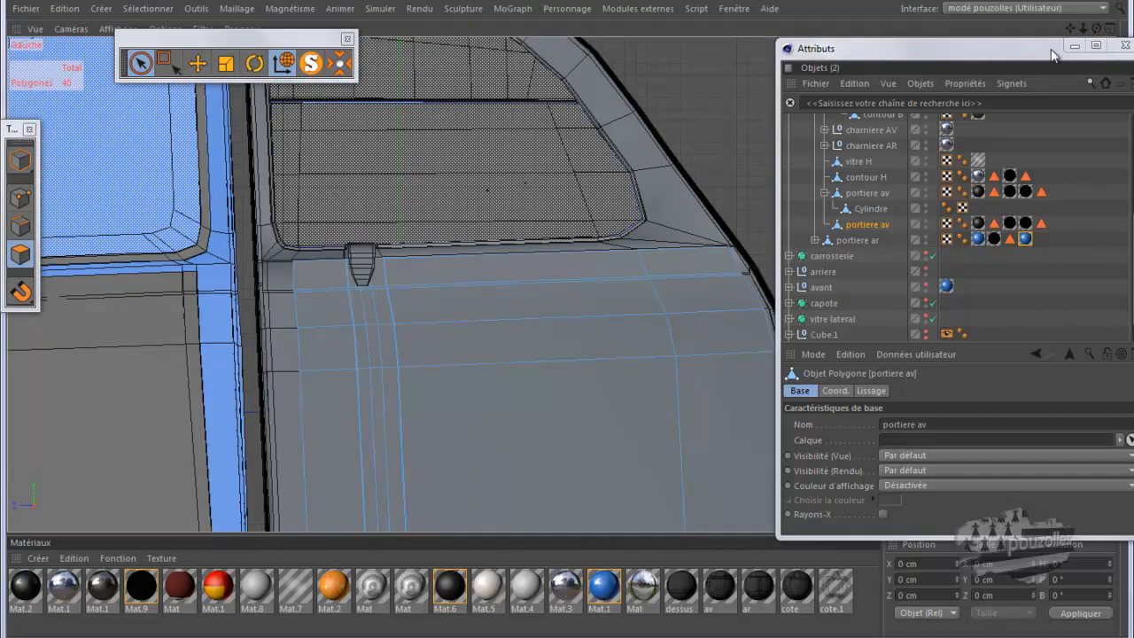
{"action": "left_click", "coordinate": [1074, 46]}
{"action": "scroll", "coordinate": [708, 261], "scroll_direction": "down", "scroll_amount": 2}
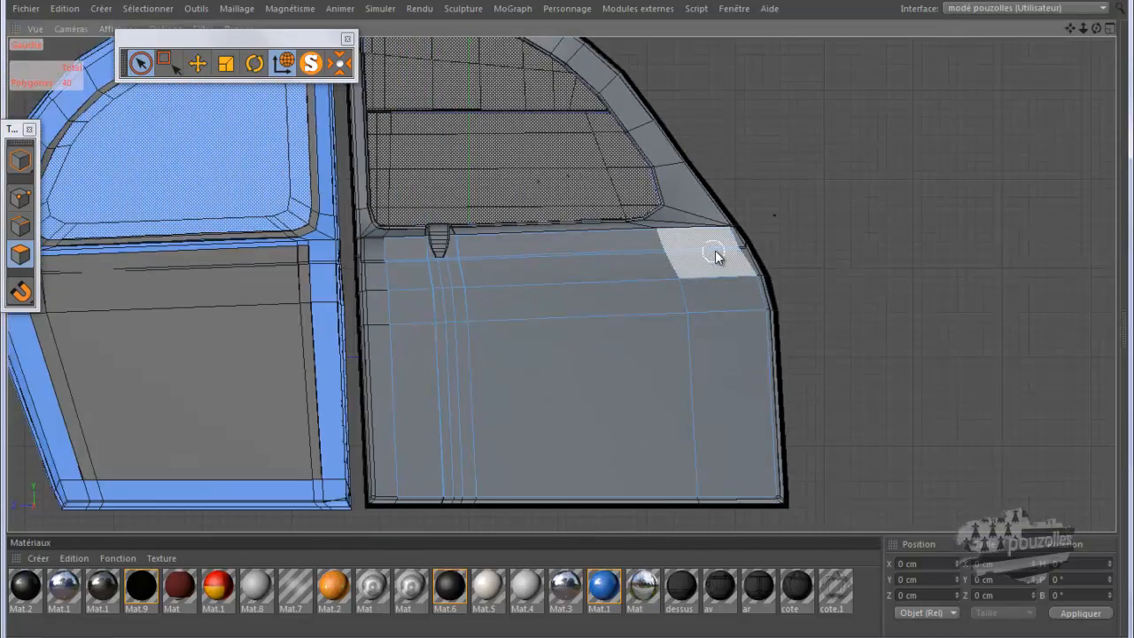
{"action": "scroll", "coordinate": [282, 330], "scroll_direction": "up", "scroll_amount": 1}
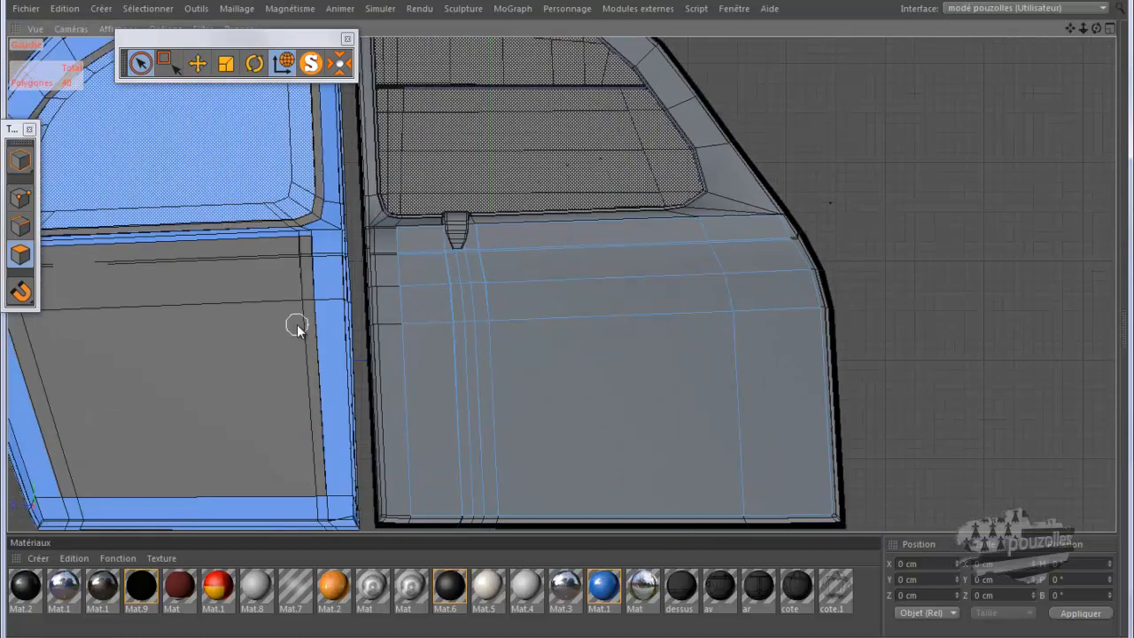
{"action": "left_click", "coordinate": [21, 197]}
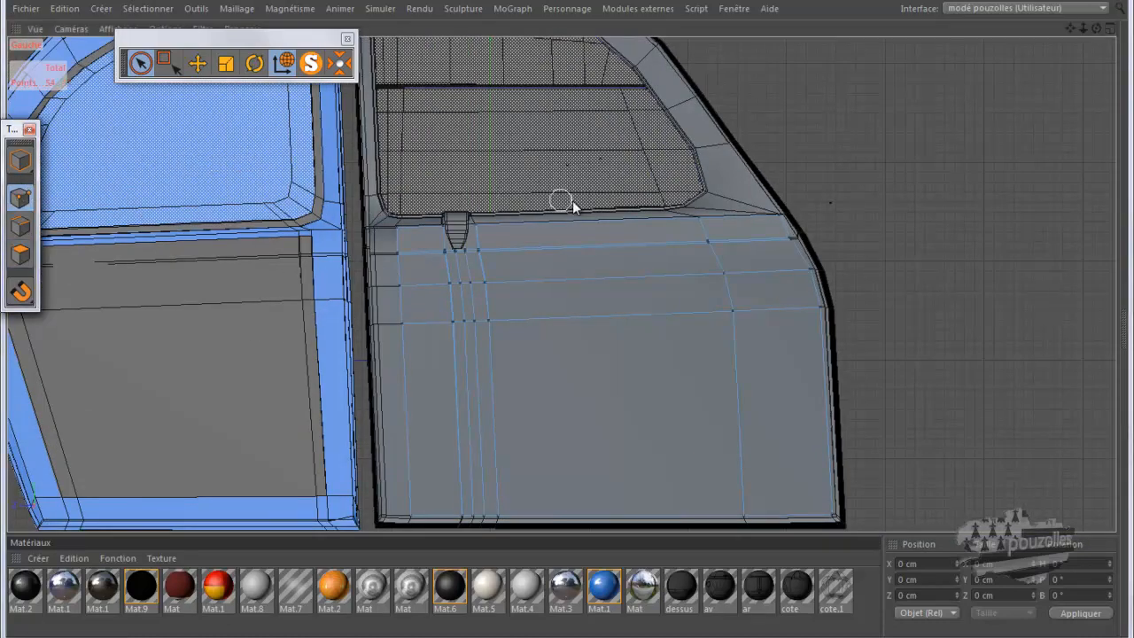
{"action": "scroll", "coordinate": [567, 199], "scroll_direction": "up", "scroll_amount": 2}
{"action": "mouse_move", "coordinate": [324, 237]}
{"action": "left_mouse_down"}
{"action": "mouse_move", "coordinate": [916, 212]}
{"action": "mouse_move", "coordinate": [877, 195]}
{"action": "left_mouse_up"}
{"action": "left_click_drag", "start_coordinate": [596, 88], "coordinate": [598, 96]}
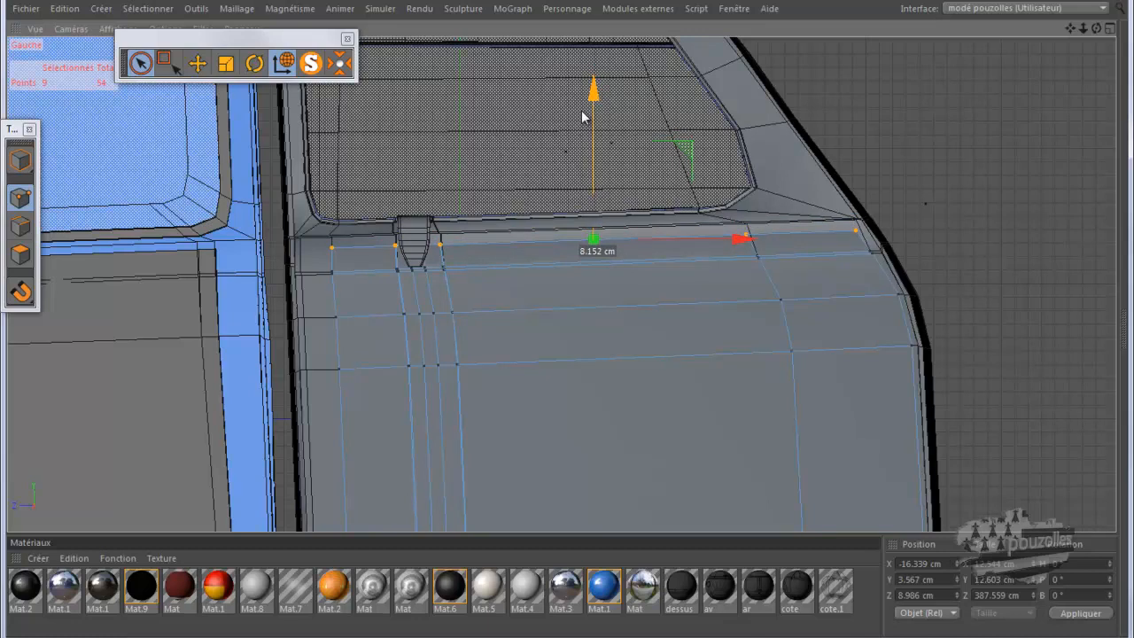
Step: Shift the panel's top row of points sideways to about X -15.9 cm, and return to the left view
{"action": "middle_click", "coordinate": [293, 250]}
{"action": "middle_click", "coordinate": [273, 233]}
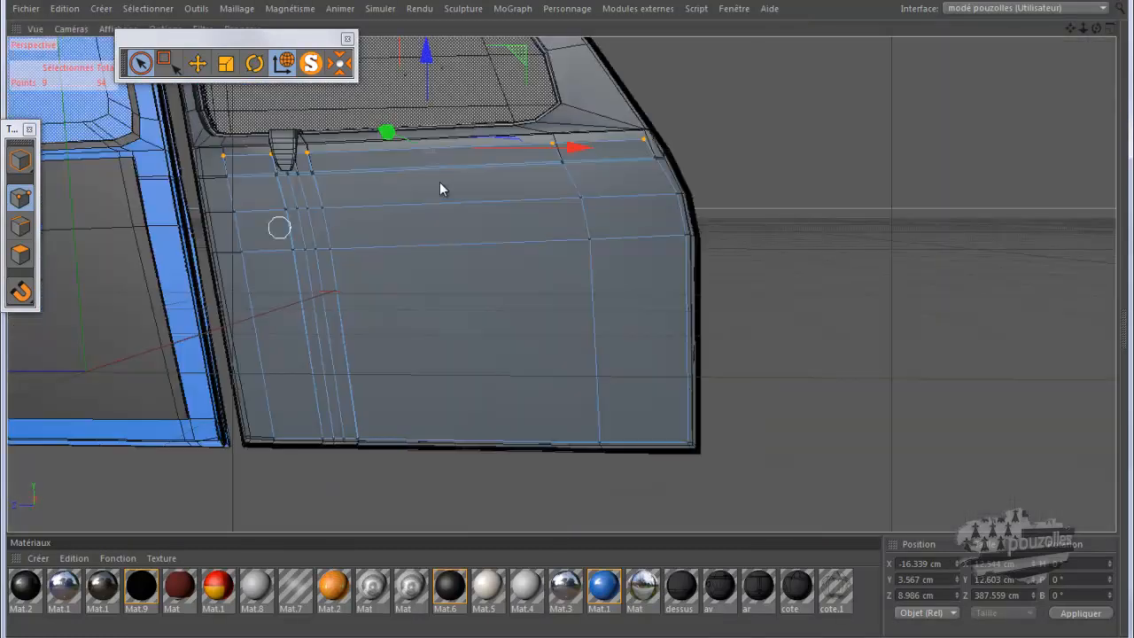
{"action": "left_click_drag", "start_coordinate": [1094, 33], "coordinate": [566, 317]}
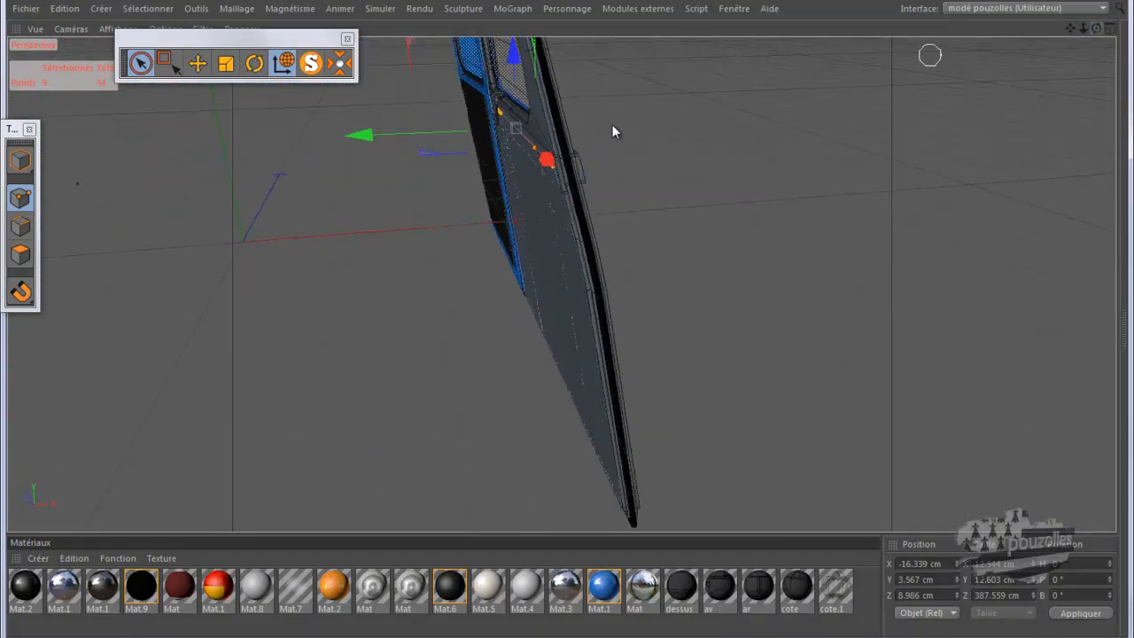
{"action": "scroll", "coordinate": [546, 143], "scroll_direction": "up", "scroll_amount": 3}
{"action": "scroll", "coordinate": [545, 144], "scroll_direction": "up", "scroll_amount": 4}
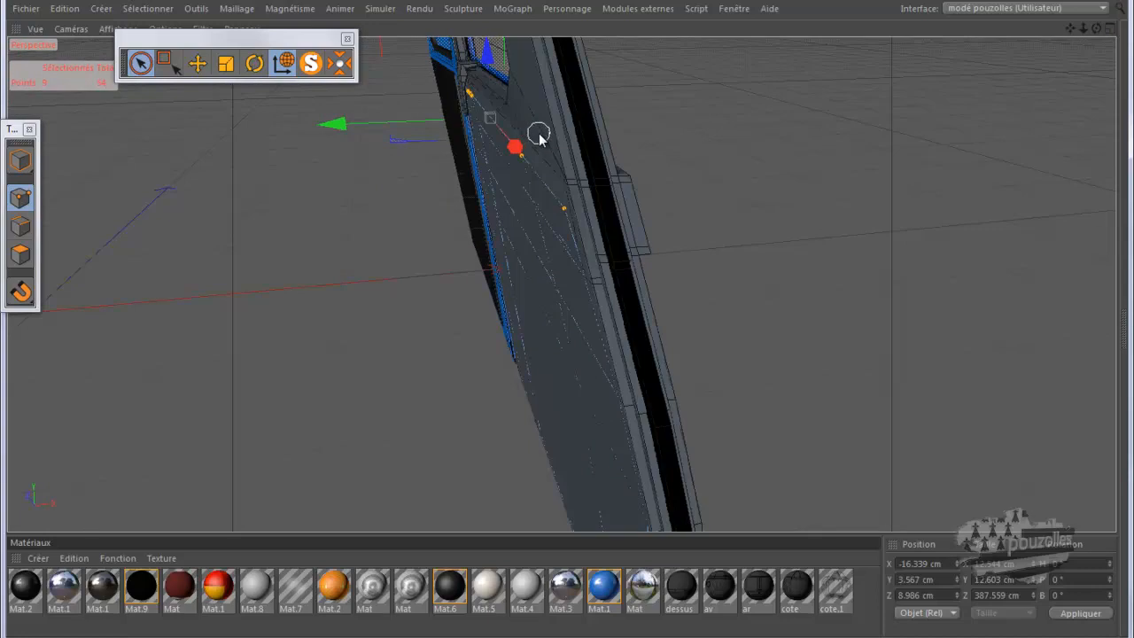
{"action": "left_click_drag", "start_coordinate": [377, 123], "coordinate": [377, 124]}
{"action": "middle_click", "coordinate": [429, 307]}
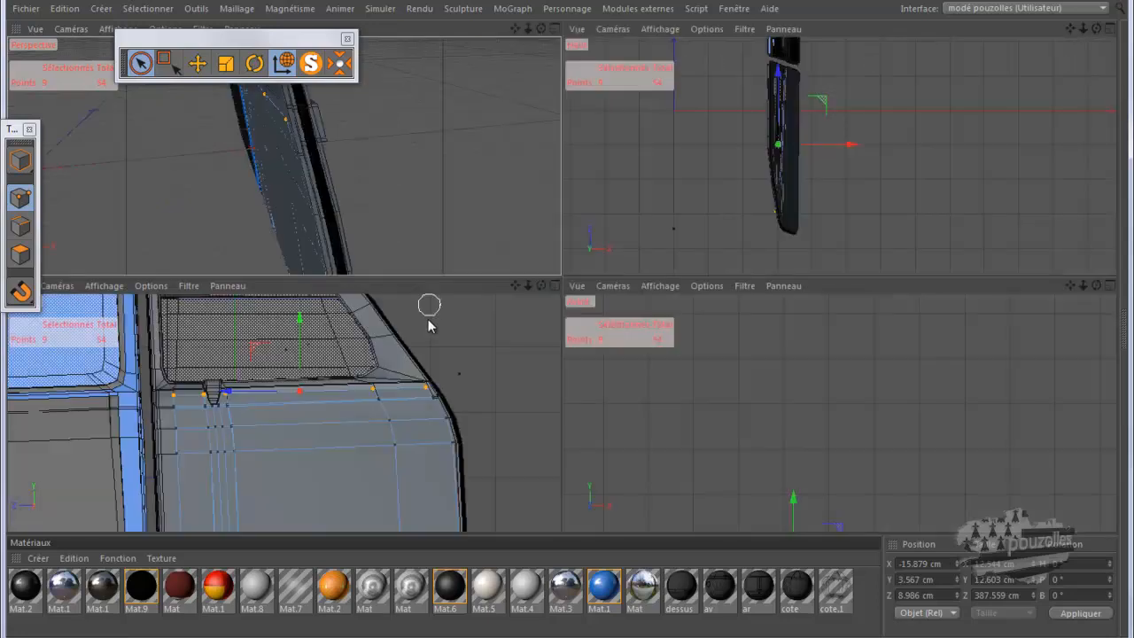
{"action": "middle_click", "coordinate": [469, 368]}
{"action": "scroll", "coordinate": [476, 292], "scroll_direction": "down", "scroll_amount": 4}
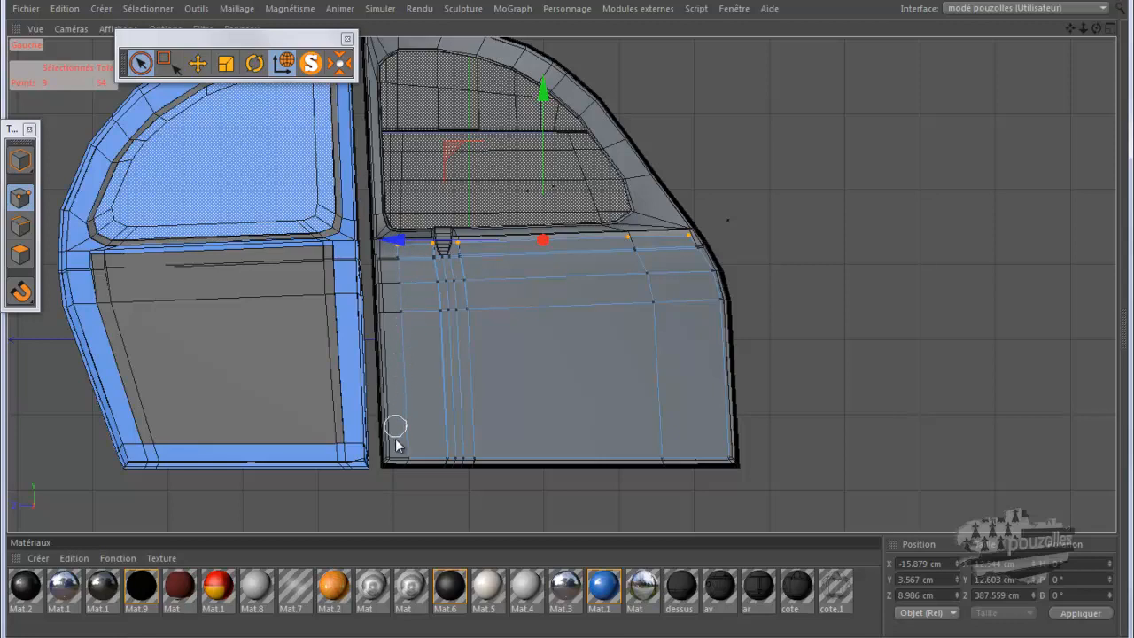
{"action": "left_click_drag", "start_coordinate": [405, 450], "coordinate": [466, 458]}
{"action": "left_click_drag", "start_coordinate": [668, 457], "coordinate": [751, 458], "text": "shift"}
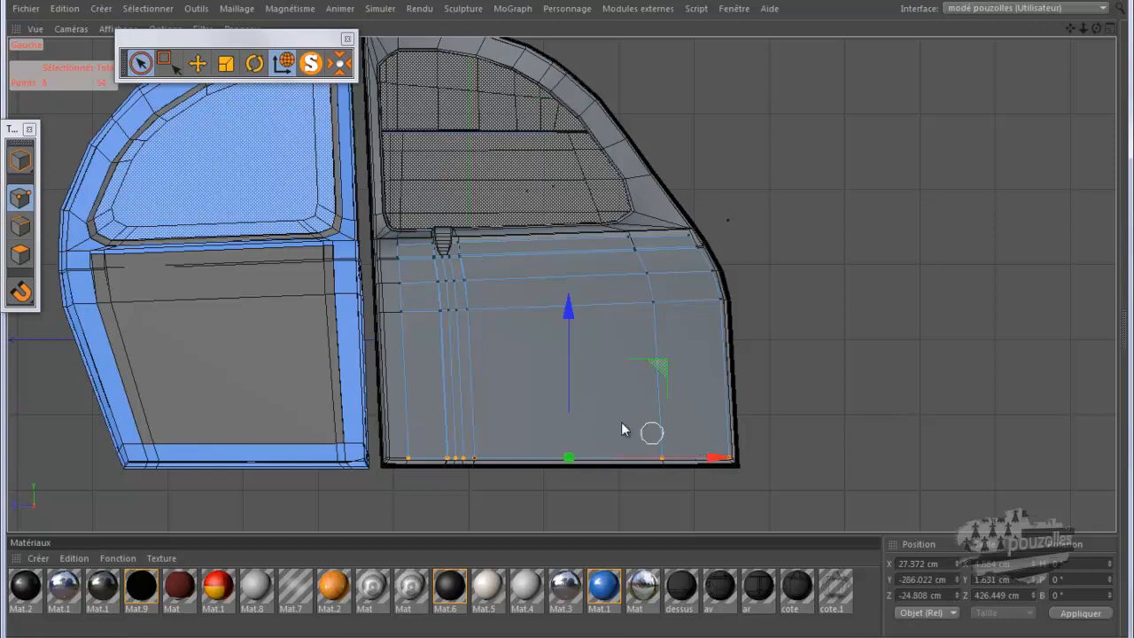
{"action": "left_click_drag", "start_coordinate": [569, 353], "coordinate": [567, 338]}
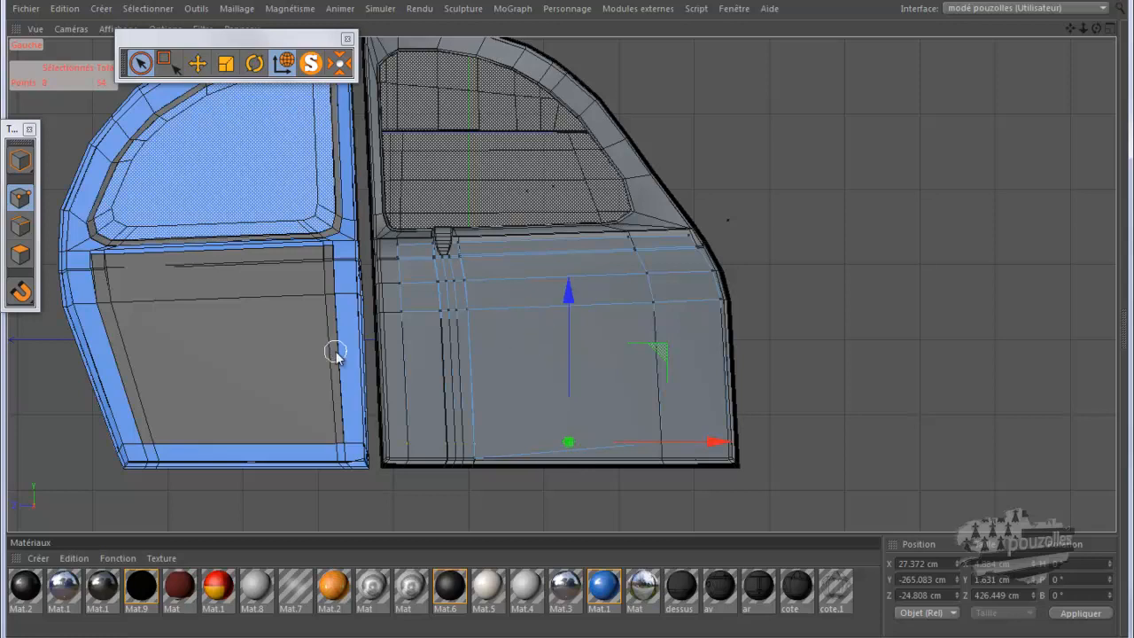
{"action": "middle_click", "coordinate": [329, 347]}
{"action": "middle_click", "coordinate": [310, 253]}
{"action": "left_click_drag", "start_coordinate": [328, 225], "coordinate": [400, 169], "text": "alt"}
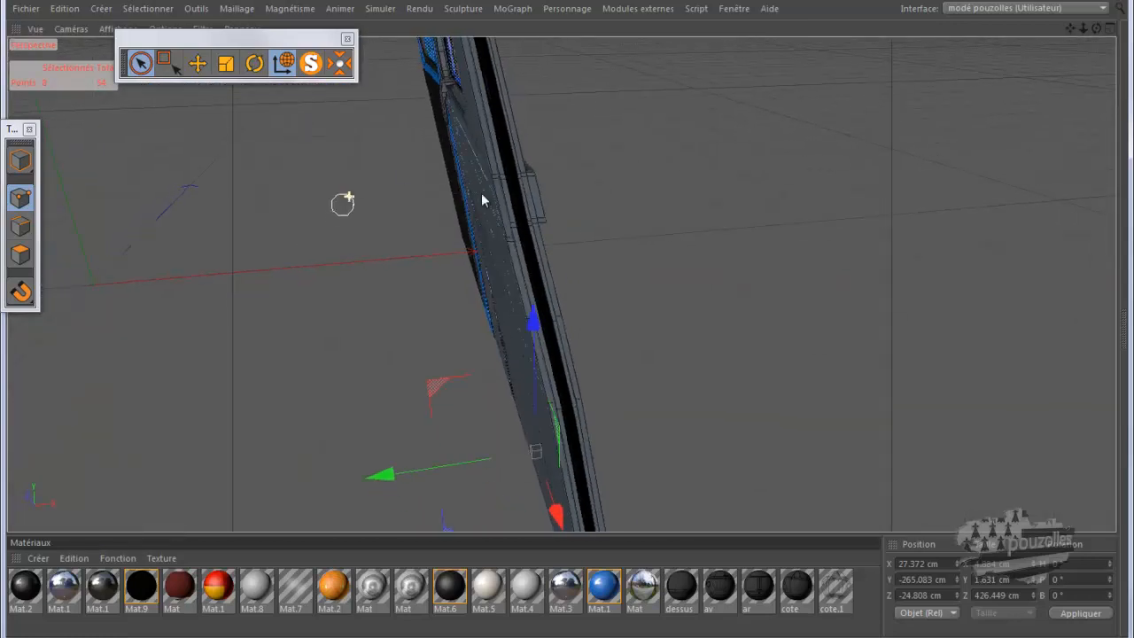
{"action": "left_click_drag", "start_coordinate": [566, 316], "coordinate": [560, 164], "text": "alt"}
{"action": "scroll", "coordinate": [539, 513], "scroll_direction": "up", "scroll_amount": 6}
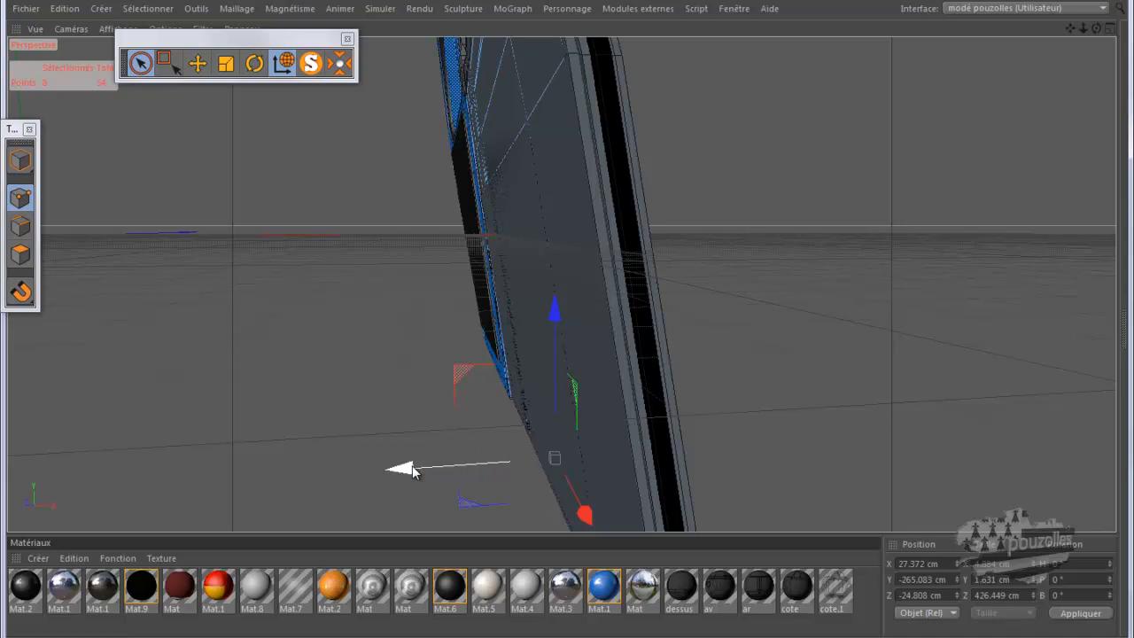
{"action": "left_click_drag", "start_coordinate": [414, 470], "coordinate": [403, 474]}
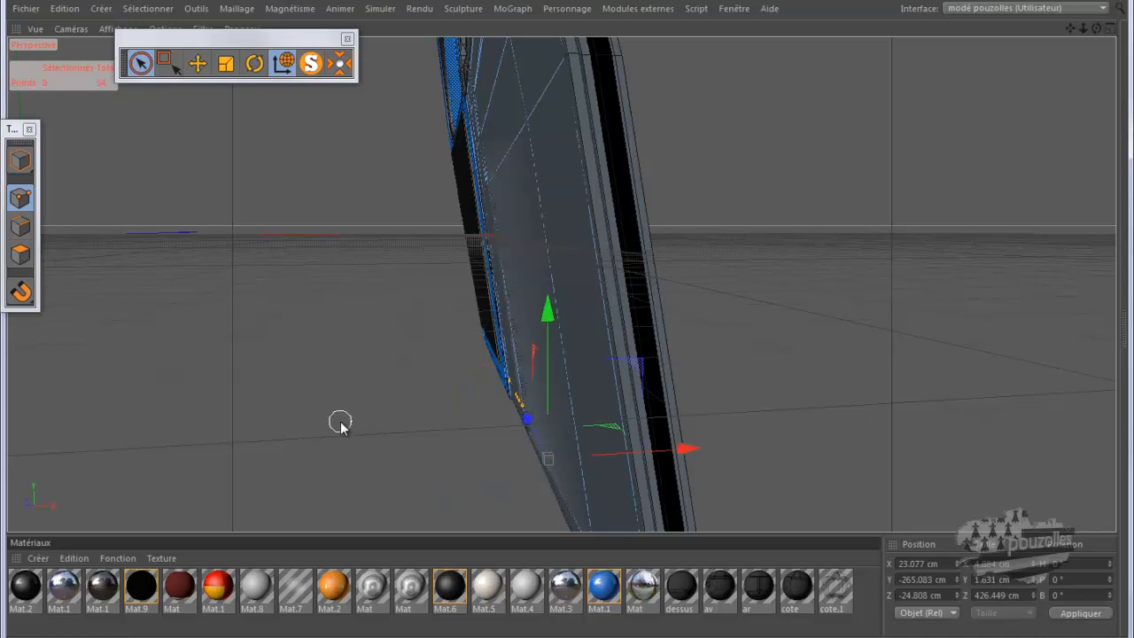
{"action": "middle_click", "coordinate": [339, 422]}
{"action": "middle_click", "coordinate": [463, 427]}
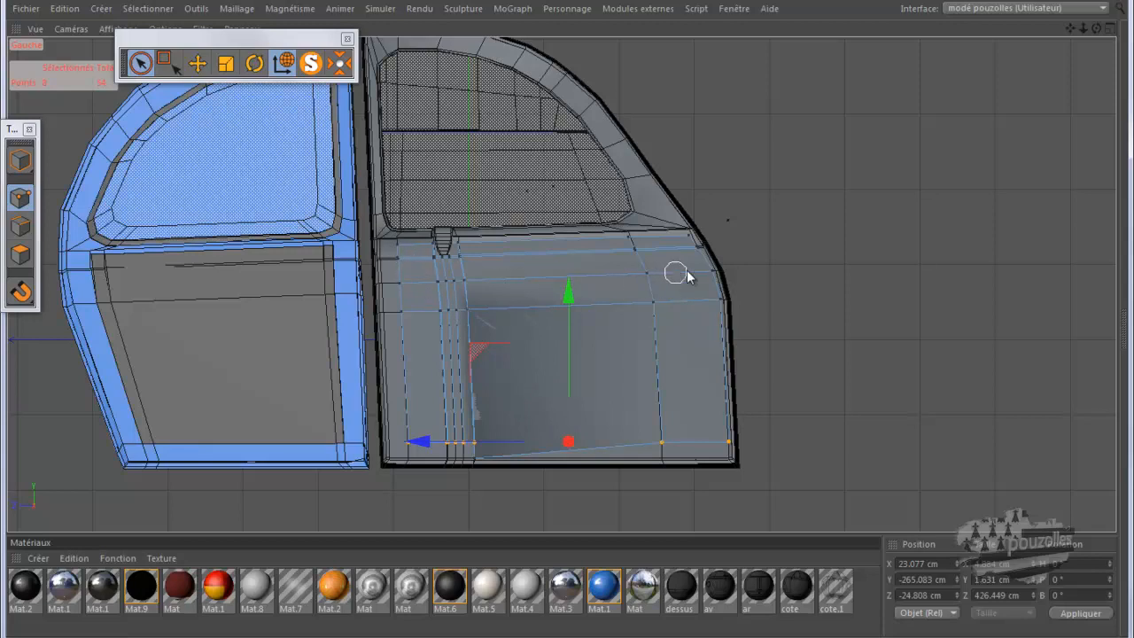
{"action": "mouse_move", "coordinate": [687, 246]}
{"action": "left_mouse_down"}
{"action": "mouse_move", "coordinate": [711, 273]}
{"action": "mouse_move", "coordinate": [728, 471]}
{"action": "left_mouse_up"}
{"action": "scroll", "coordinate": [658, 481], "scroll_direction": "up", "scroll_amount": 5}
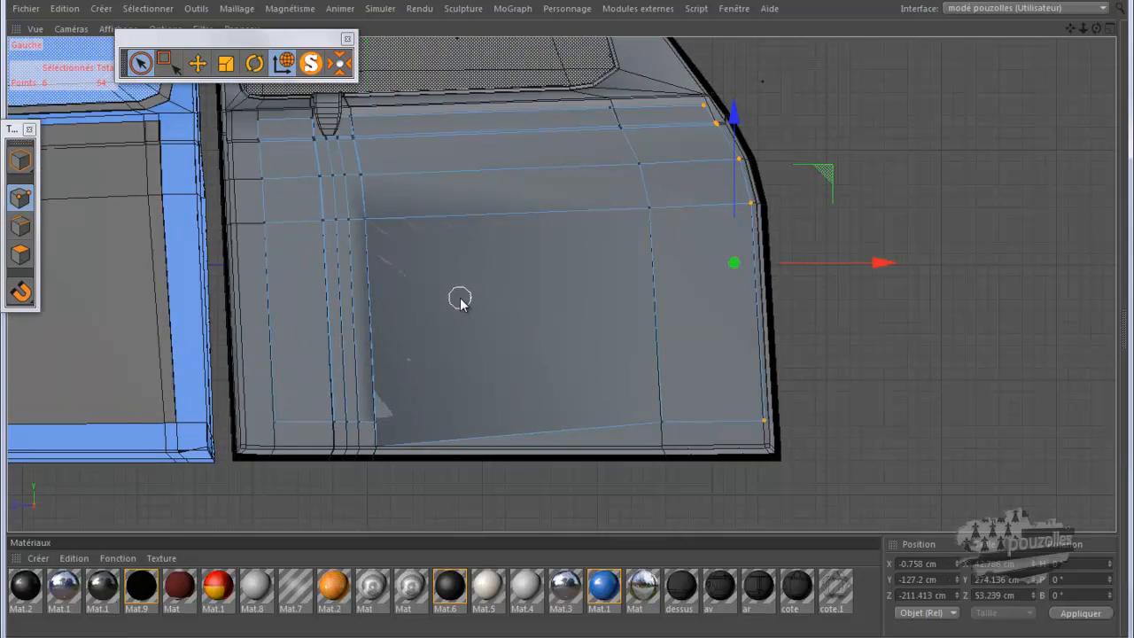
{"action": "key", "text": "ctrl+z"}
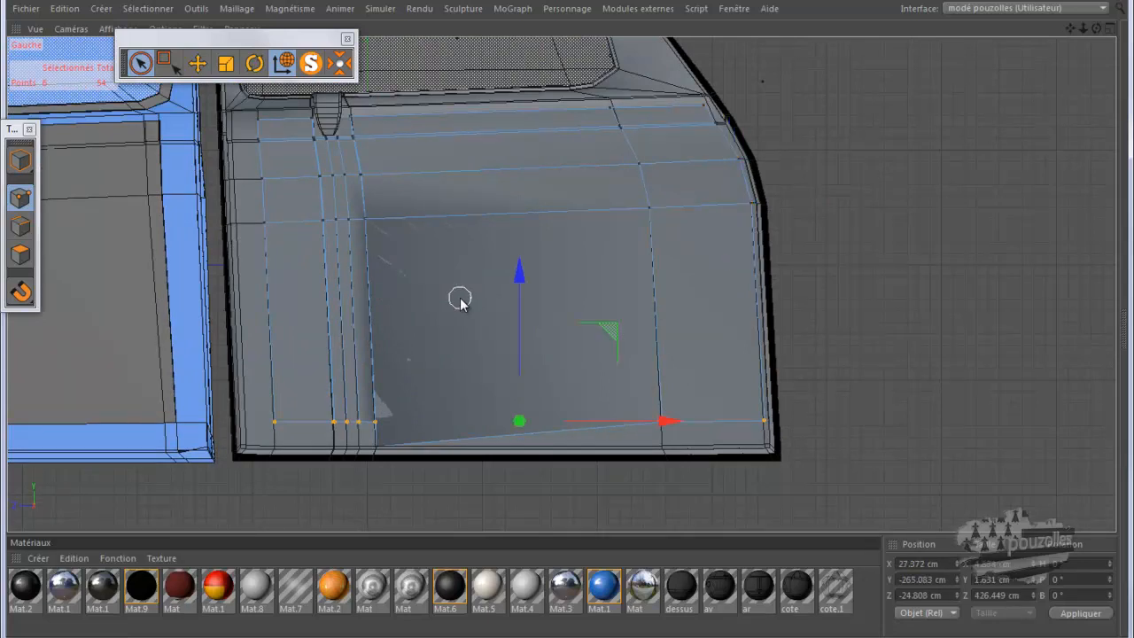
{"action": "key", "text": "ctrl+z"}
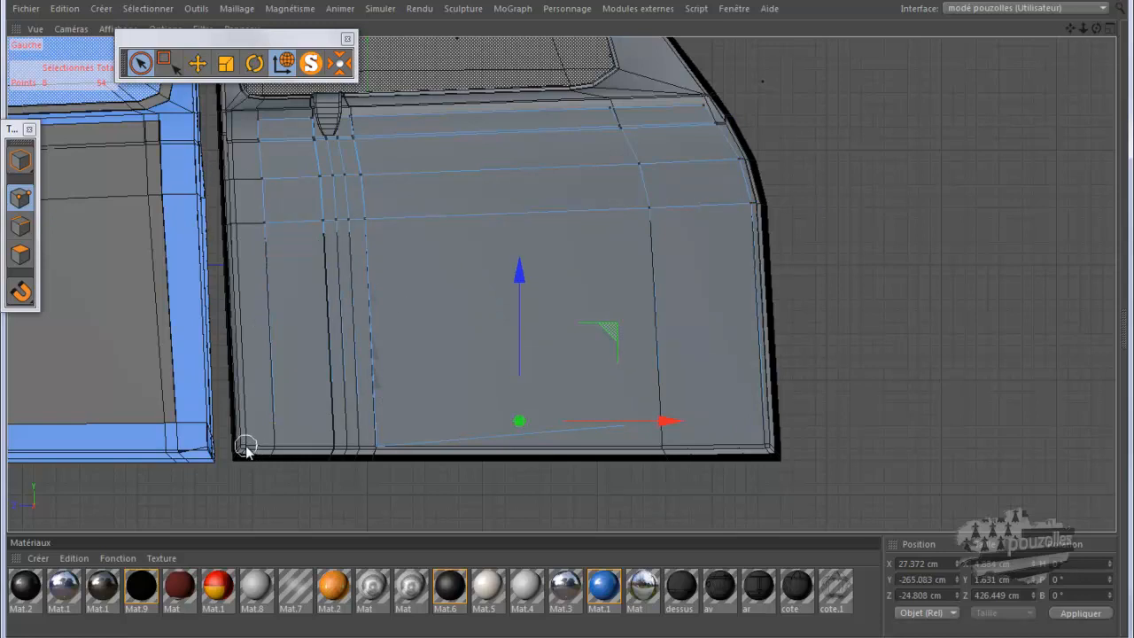
{"action": "key", "text": "ctrl+z"}
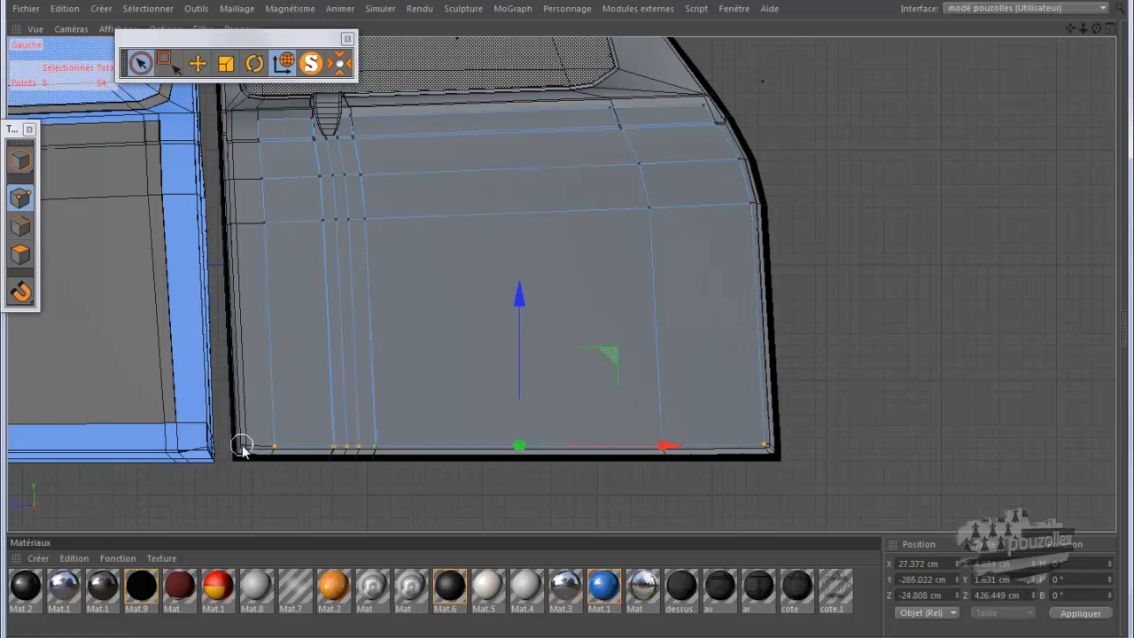
Step: Turn off Limiter aux éléments visibles for the selection brush and select all points along the panel's bottom edge
{"action": "mouse_move", "coordinate": [243, 445]}
{"action": "left_mouse_down"}
{"action": "mouse_move", "coordinate": [759, 445]}
{"action": "mouse_move", "coordinate": [696, 457]}
{"action": "left_mouse_up"}
{"action": "key", "text": "alt+Tab"}
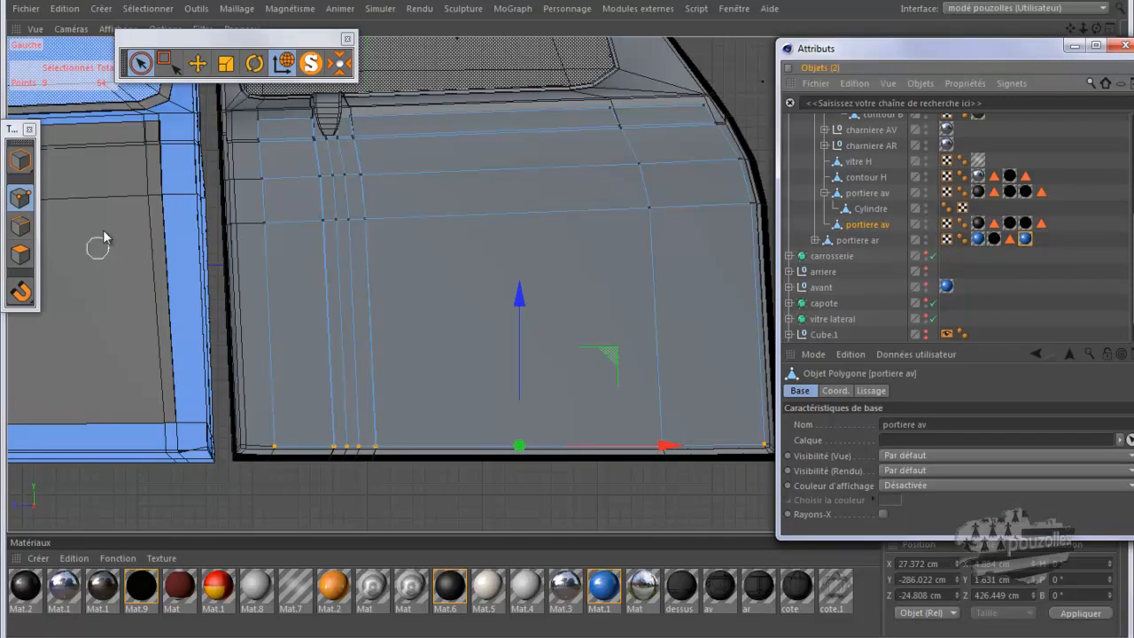
{"action": "left_click", "coordinate": [144, 62]}
{"action": "left_click", "coordinate": [981, 466]}
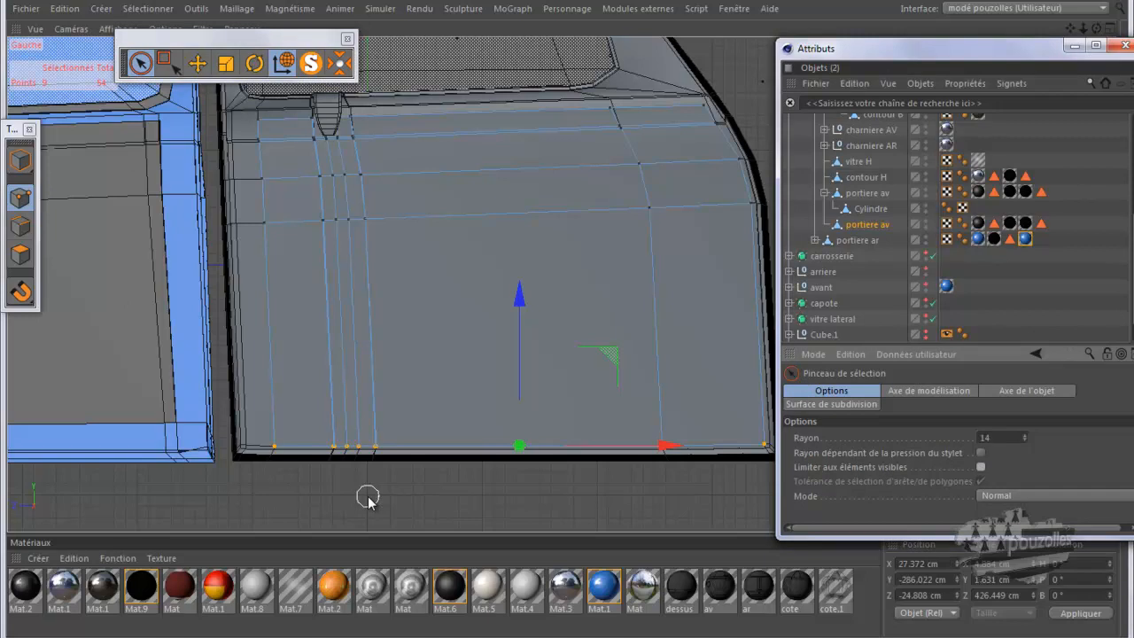
{"action": "left_click", "coordinate": [1074, 47]}
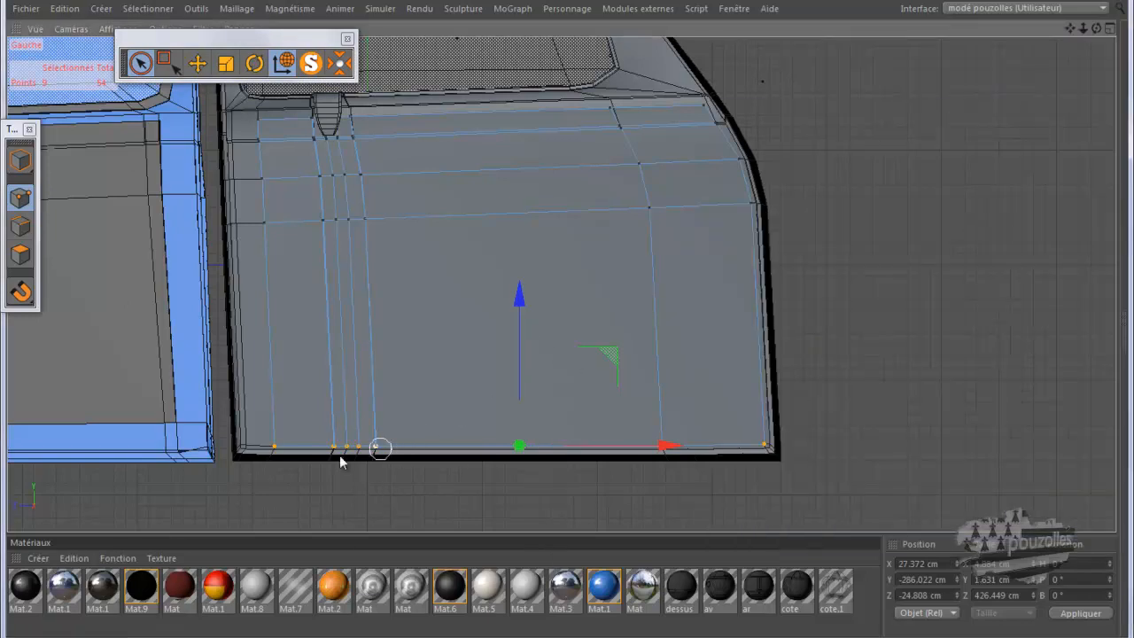
{"action": "left_click", "coordinate": [765, 448], "text": "shift"}
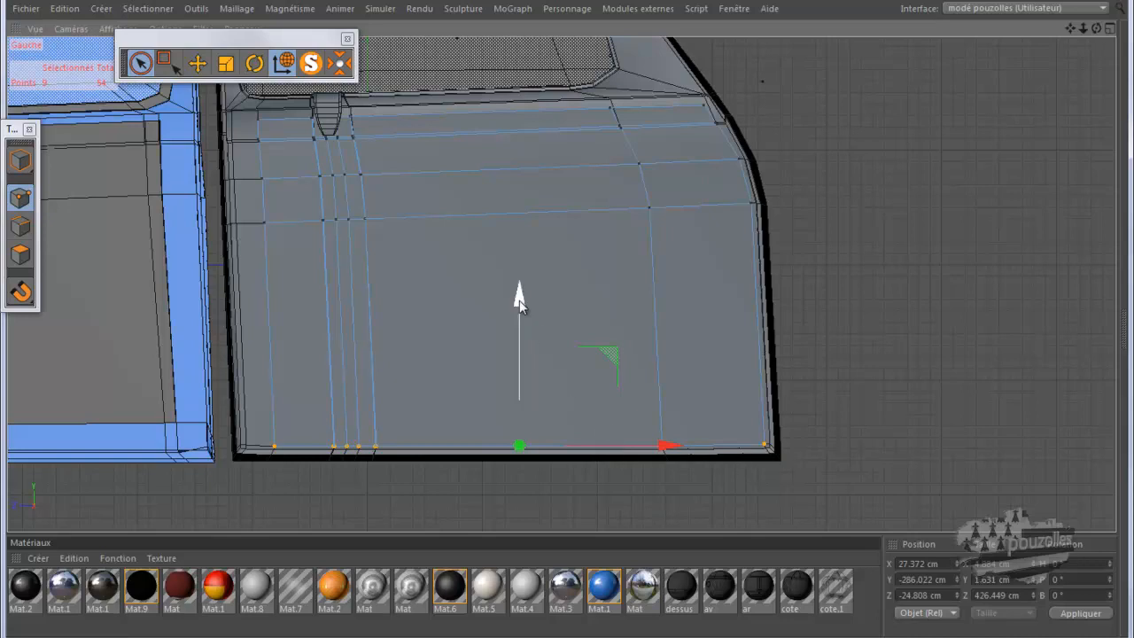
Step: Raise the bottom row of points to about Y -265.5 cm and shift it sideways to about X 23.6 cm
{"action": "left_click_drag", "start_coordinate": [519, 299], "coordinate": [520, 276]}
{"action": "middle_click", "coordinate": [328, 352]}
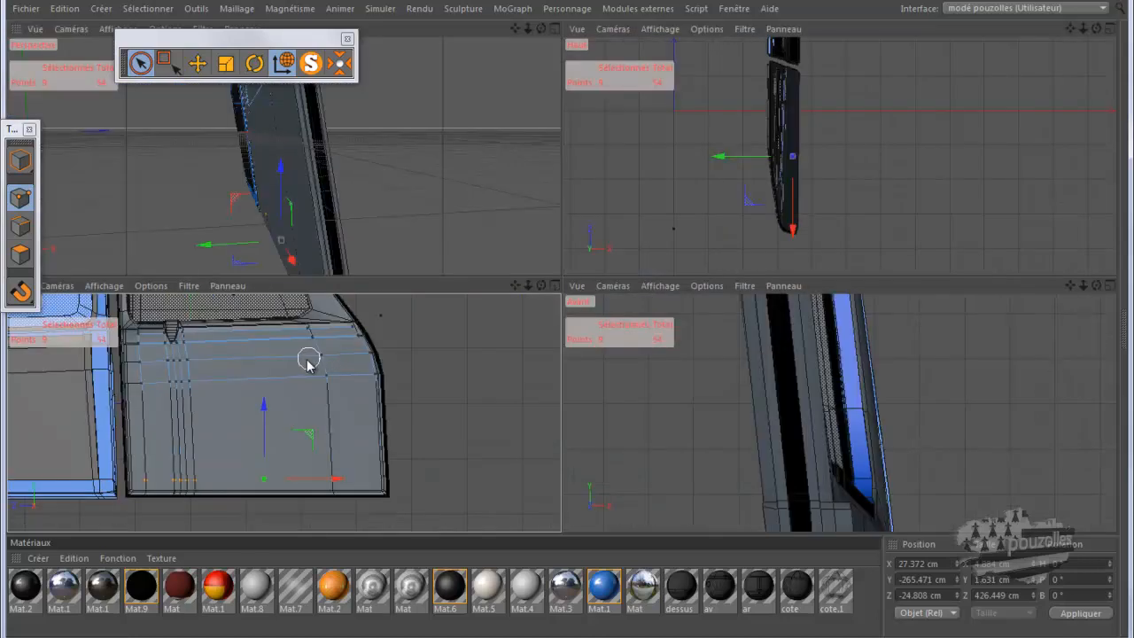
{"action": "middle_click", "coordinate": [380, 259]}
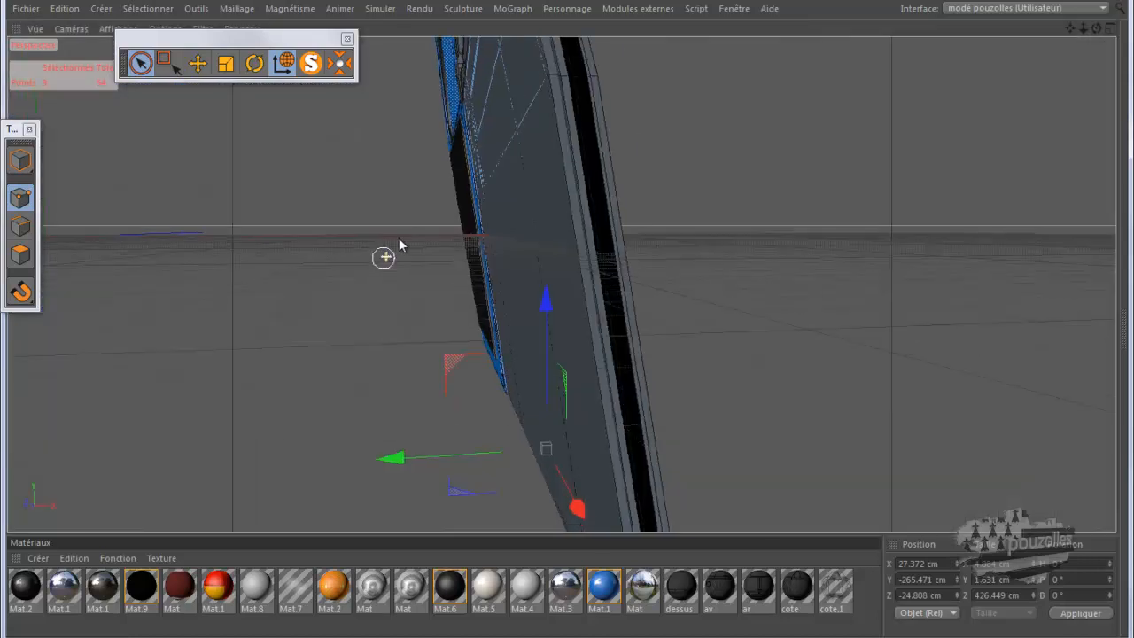
{"action": "left_click_drag", "start_coordinate": [399, 467], "coordinate": [393, 470]}
Step: In the left view, select the points along the panel's front edge and move them inward about 31.8 cm, to Z -179.6 cm
{"action": "middle_click", "coordinate": [367, 430]}
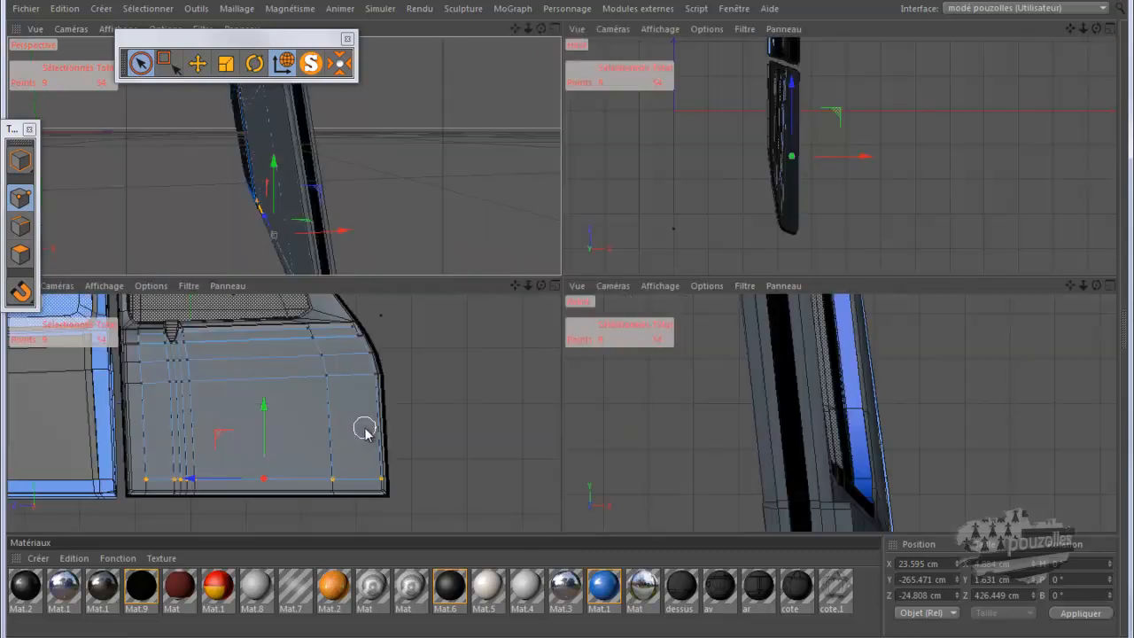
{"action": "middle_click", "coordinate": [364, 430]}
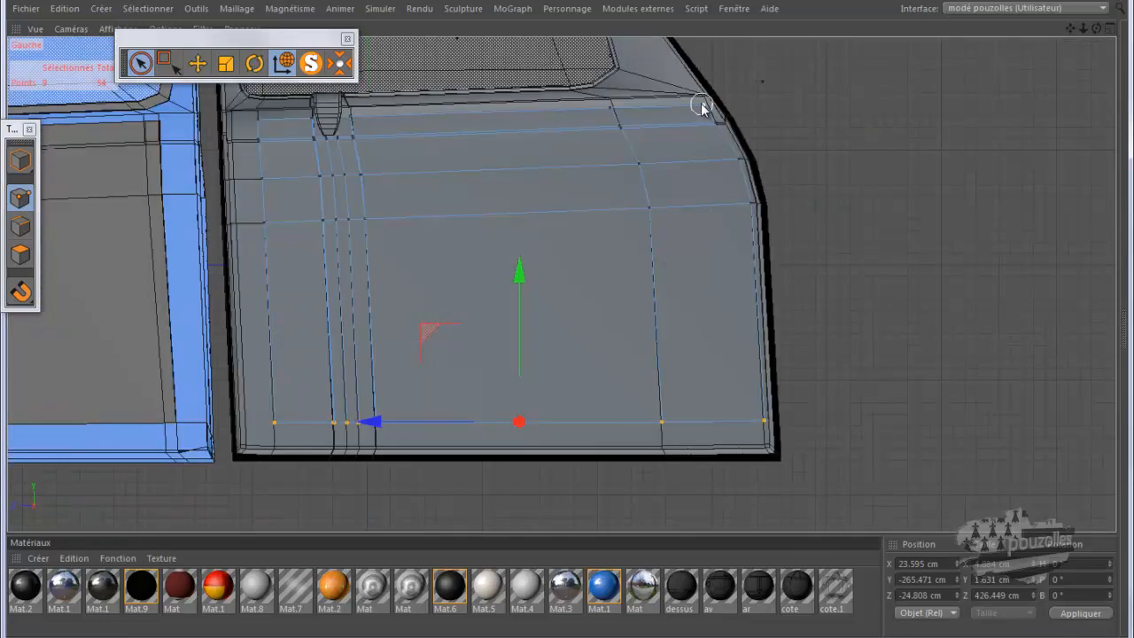
{"action": "mouse_move", "coordinate": [733, 154]}
{"action": "left_mouse_down"}
{"action": "mouse_move", "coordinate": [750, 221]}
{"action": "mouse_move", "coordinate": [758, 445]}
{"action": "mouse_move", "coordinate": [765, 390]}
{"action": "mouse_move", "coordinate": [769, 444]}
{"action": "left_mouse_up"}
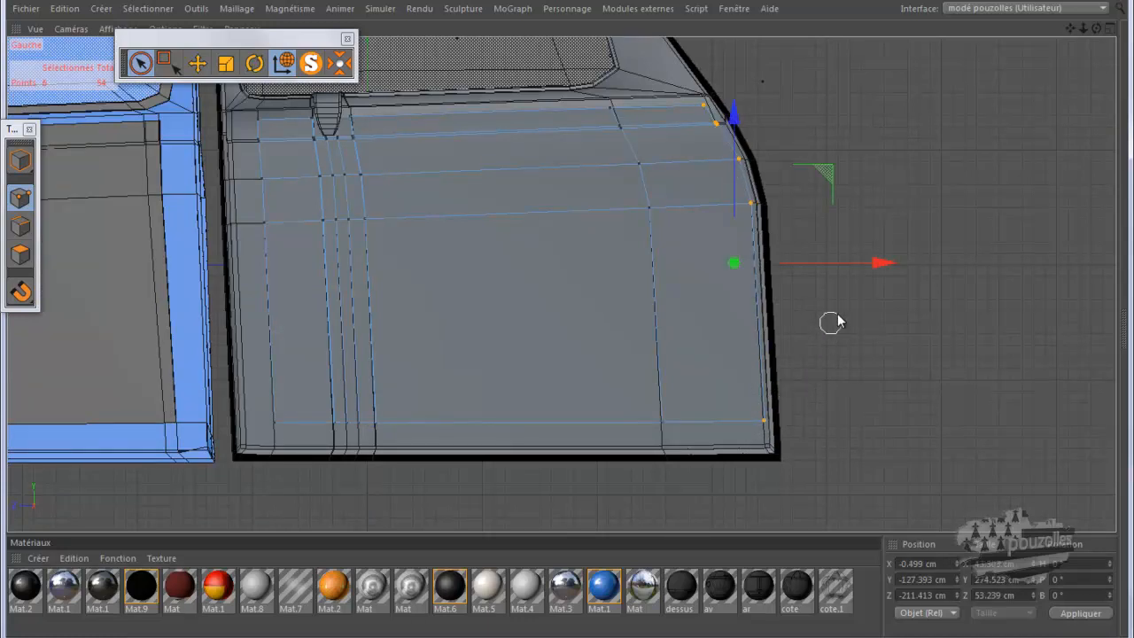
{"action": "scroll", "coordinate": [923, 339], "scroll_direction": "down", "scroll_amount": 3}
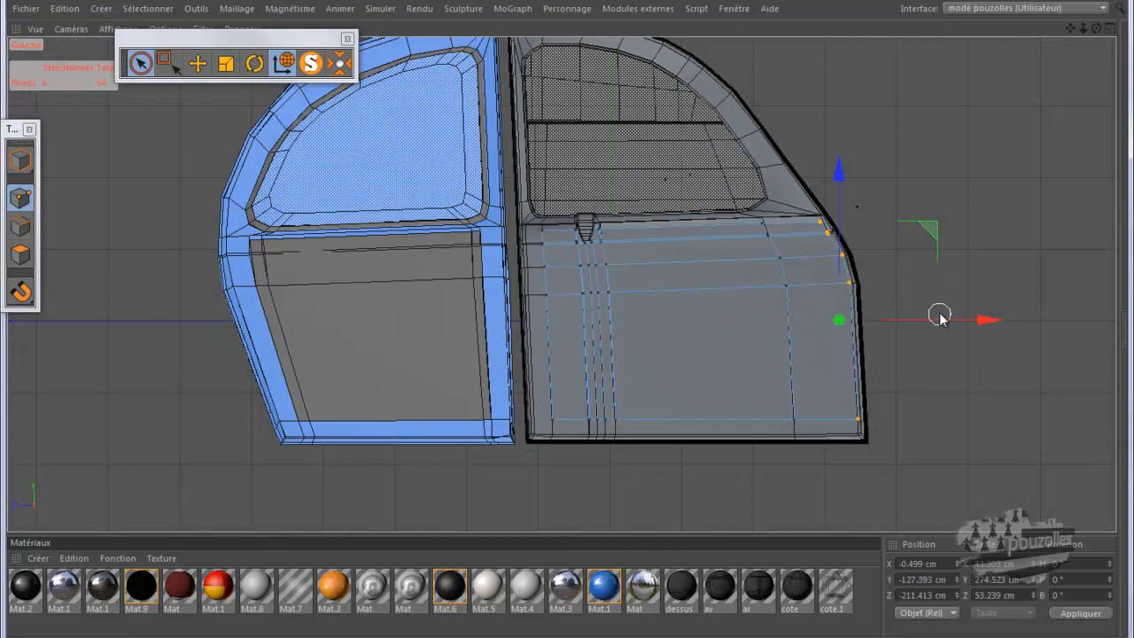
{"action": "left_click_drag", "start_coordinate": [990, 325], "coordinate": [963, 328]}
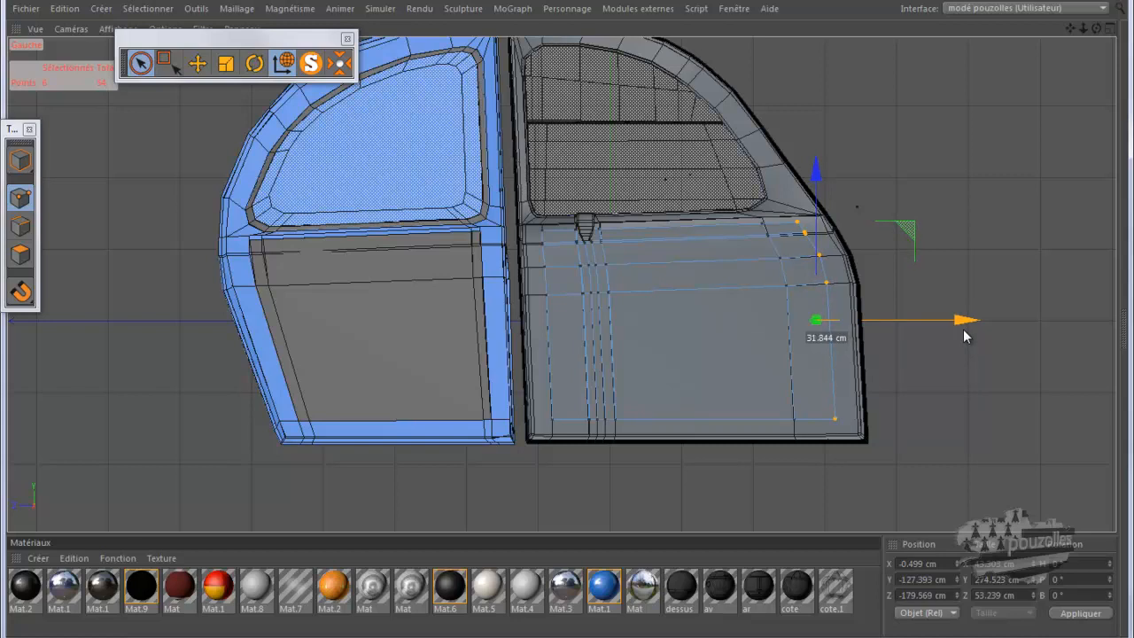
{"action": "left_click_drag", "start_coordinate": [962, 329], "coordinate": [956, 329]}
Step: Examine the inset door panel and its edge flow from several angles in the perspective view
{"action": "middle_click", "coordinate": [390, 338]}
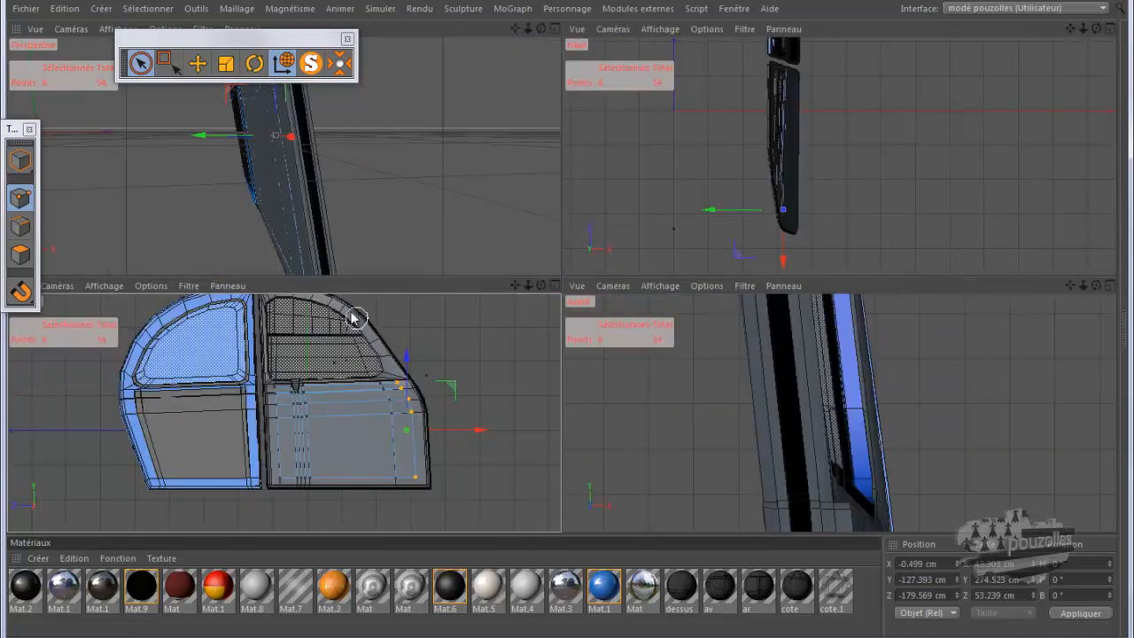
{"action": "middle_click", "coordinate": [324, 203]}
{"action": "left_click_drag", "start_coordinate": [1096, 30], "coordinate": [570, 317]}
{"action": "scroll", "coordinate": [956, 190], "scroll_direction": "down", "scroll_amount": 3}
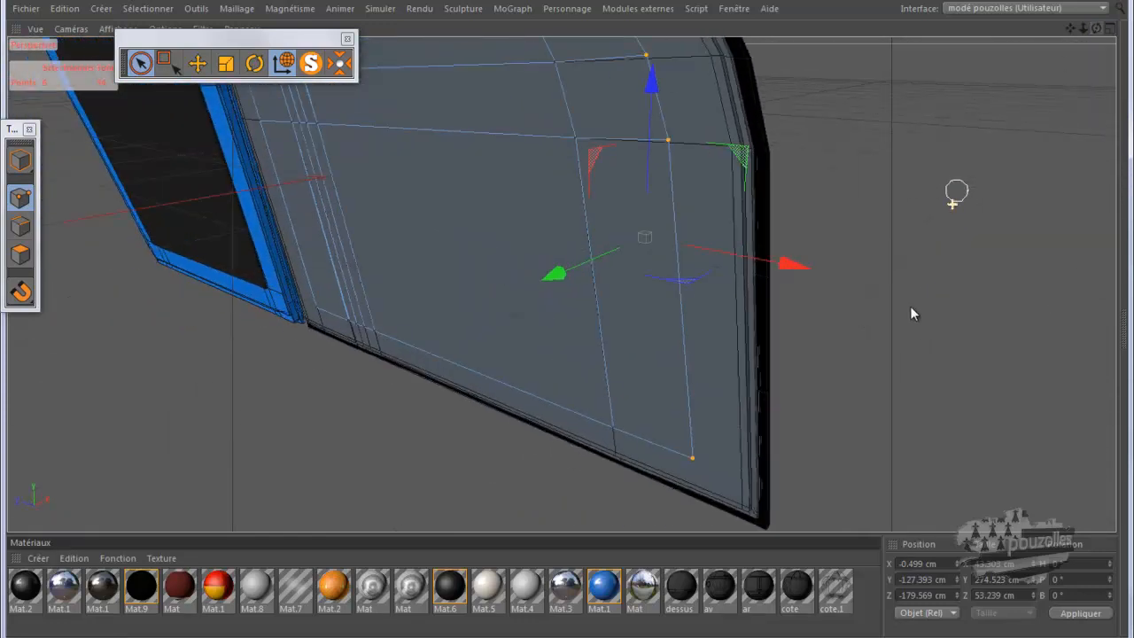
{"action": "scroll", "coordinate": [906, 317], "scroll_direction": "down", "scroll_amount": 3}
{"action": "scroll", "coordinate": [906, 318], "scroll_direction": "up", "scroll_amount": 2}
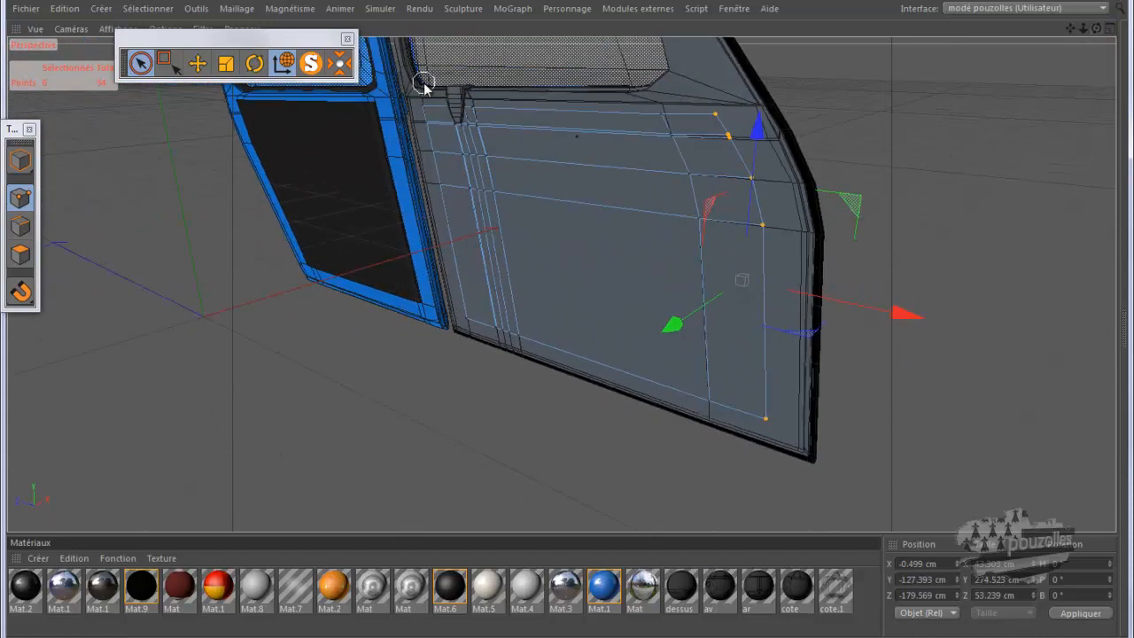
{"action": "scroll", "coordinate": [423, 86], "scroll_direction": "up", "scroll_amount": 4}
{"action": "left_click_drag", "start_coordinate": [1095, 28], "coordinate": [564, 322]}
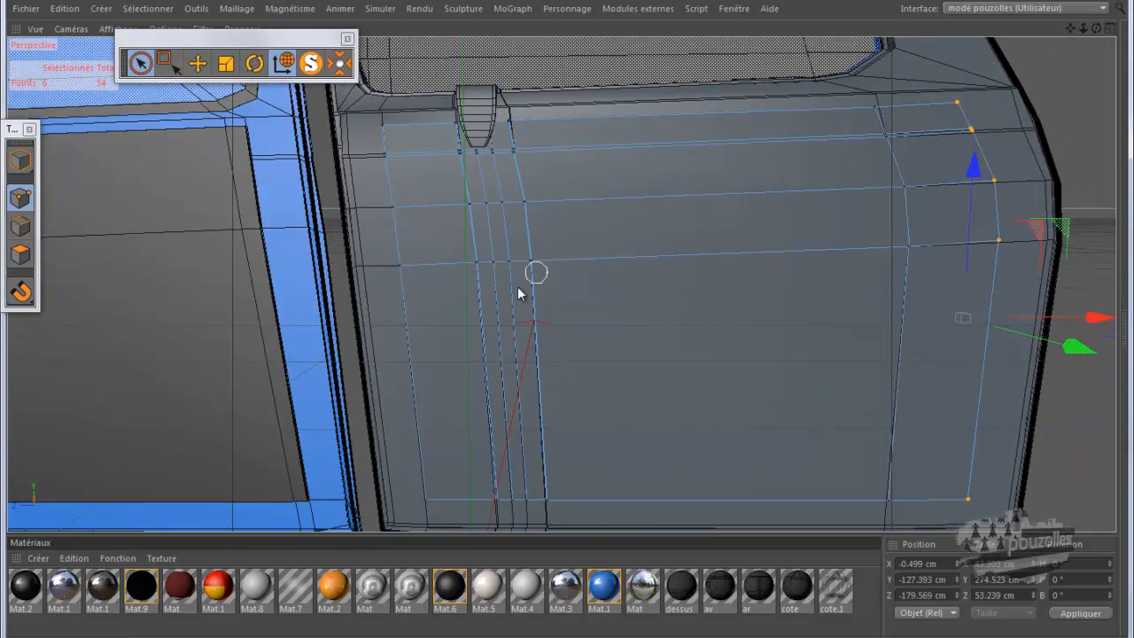
Step: In edge mode, use Sélection par tracé to select the upper of the two closely spaced horizontal edge lines across the panel
{"action": "left_click", "coordinate": [20, 226]}
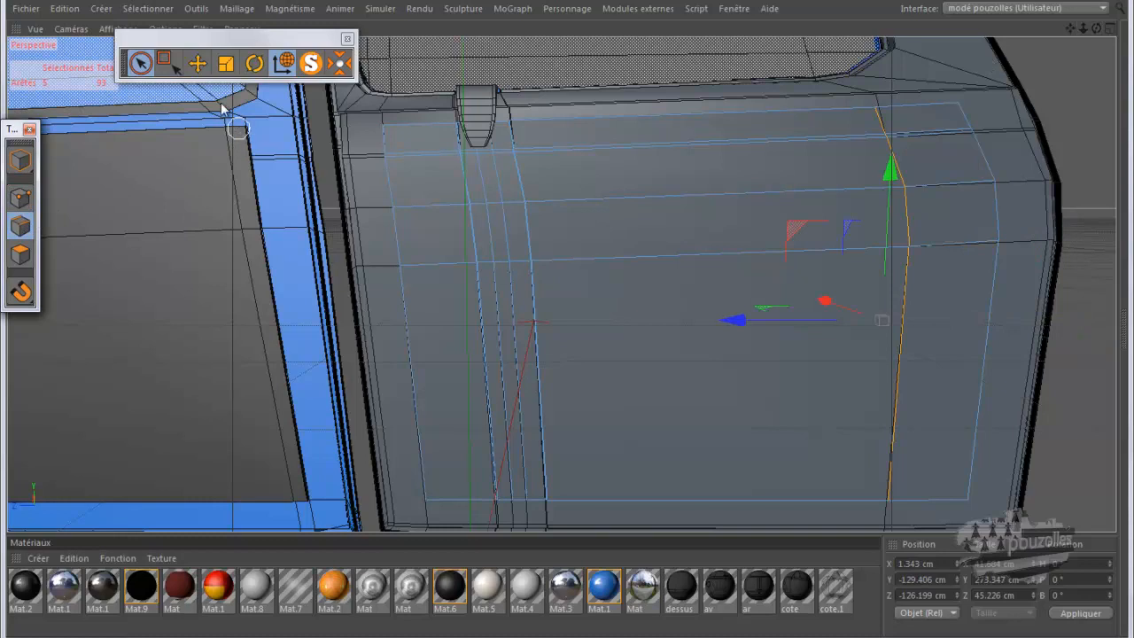
{"action": "left_click", "coordinate": [197, 63]}
{"action": "left_click", "coordinate": [149, 9]}
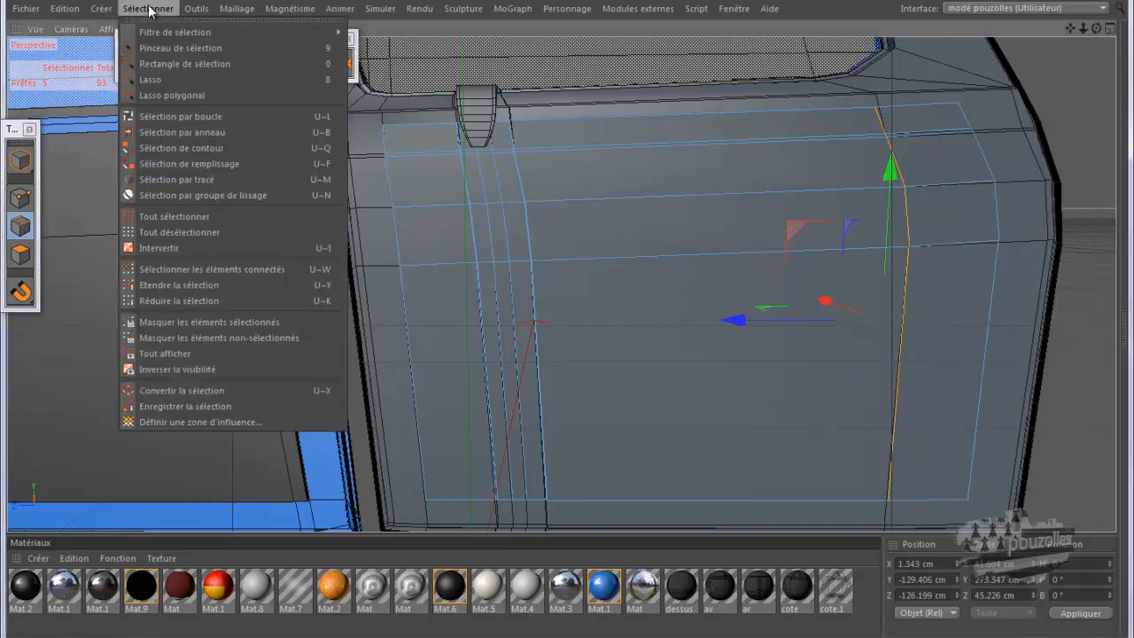
{"action": "left_click", "coordinate": [165, 178]}
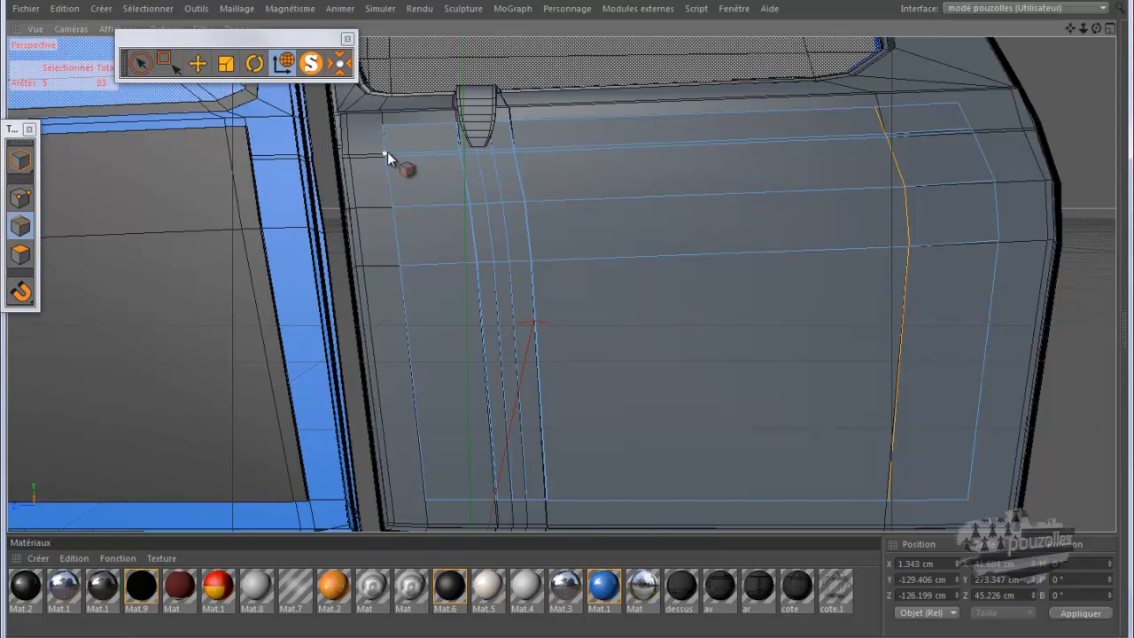
{"action": "left_click_drag", "start_coordinate": [536, 145], "coordinate": [726, 126]}
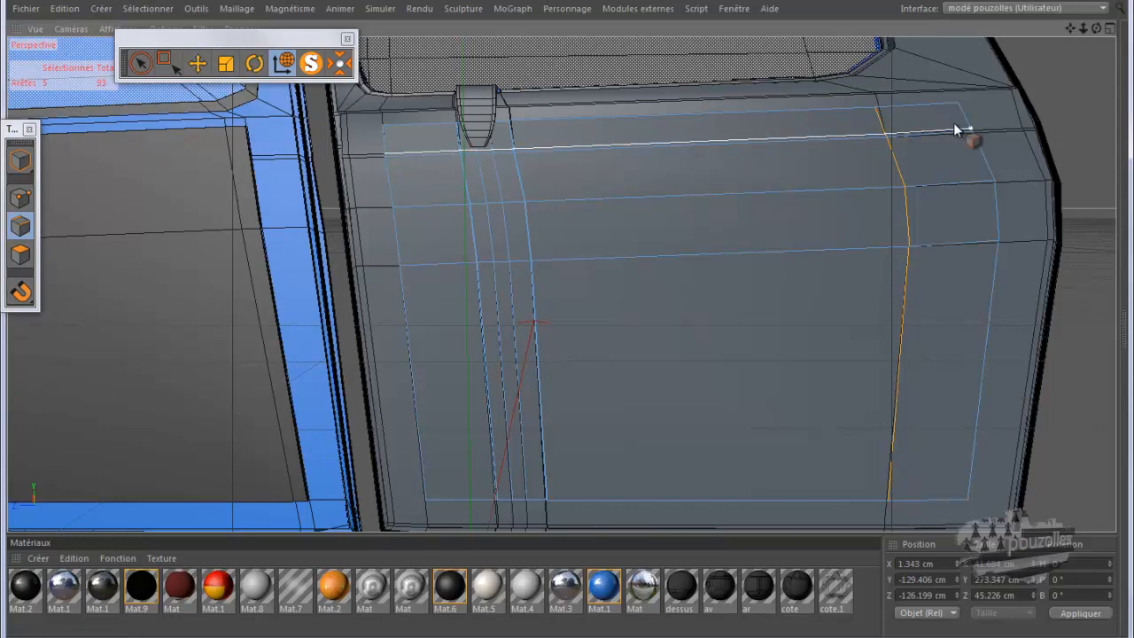
{"action": "left_click_drag", "start_coordinate": [956, 126], "coordinate": [960, 128]}
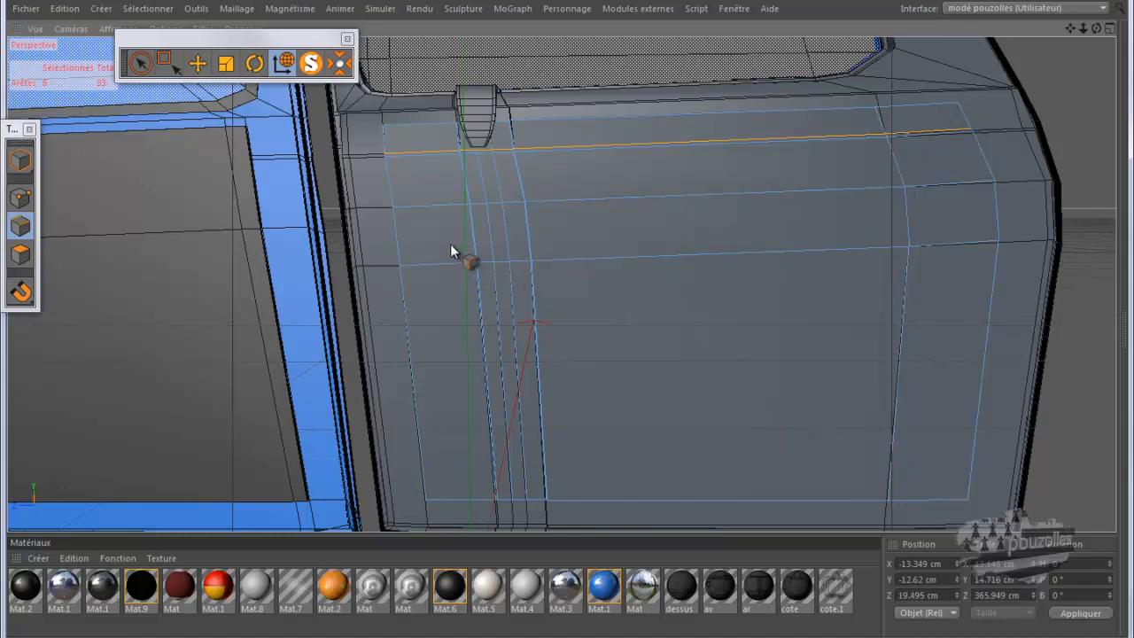
{"action": "left_click_drag", "start_coordinate": [386, 165], "coordinate": [665, 157]}
{"action": "mouse_move", "coordinate": [872, 150]}
{"action": "left_mouse_down"}
{"action": "mouse_move", "coordinate": [966, 133]}
{"action": "mouse_move", "coordinate": [868, 169]}
{"action": "mouse_move", "coordinate": [485, 203]}
{"action": "mouse_move", "coordinate": [426, 181]}
{"action": "left_mouse_up"}
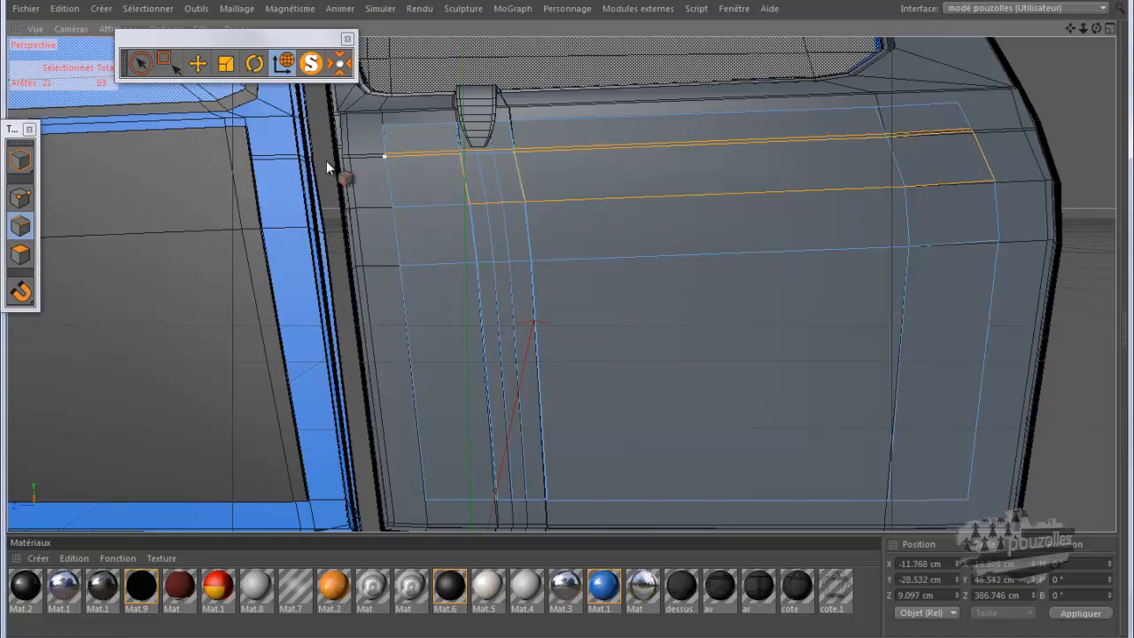
{"action": "left_click", "coordinate": [65, 8]}
{"action": "left_click", "coordinate": [78, 31]}
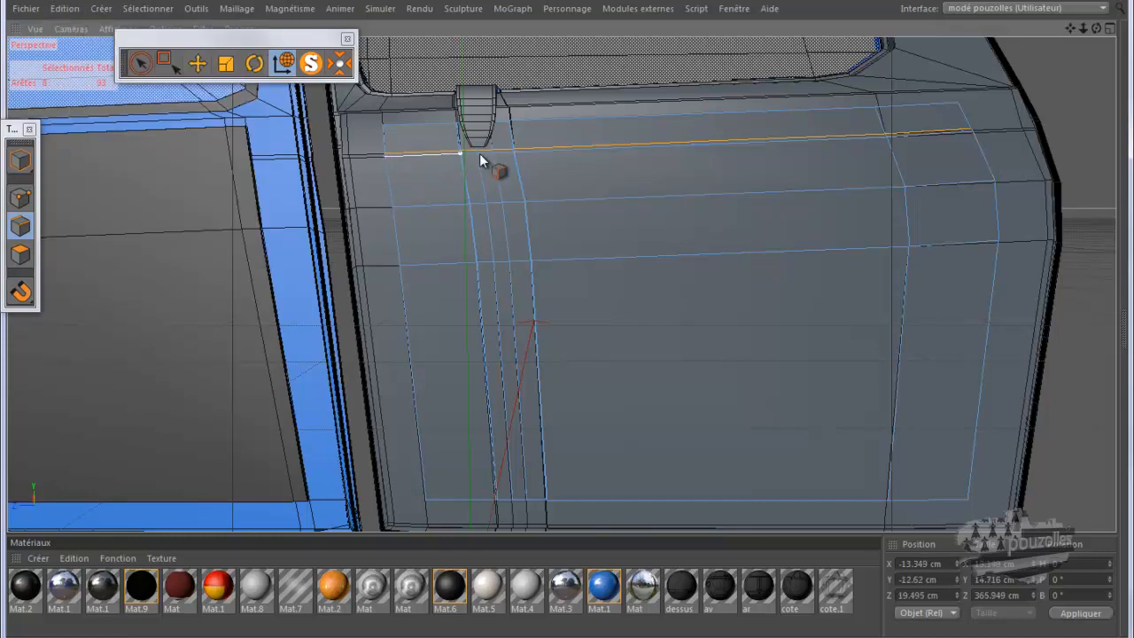
Step: Add the lower of the two closely spaced horizontal edge lines to the selection, across the panel's full width
{"action": "left_click_drag", "start_coordinate": [654, 151], "coordinate": [771, 145]}
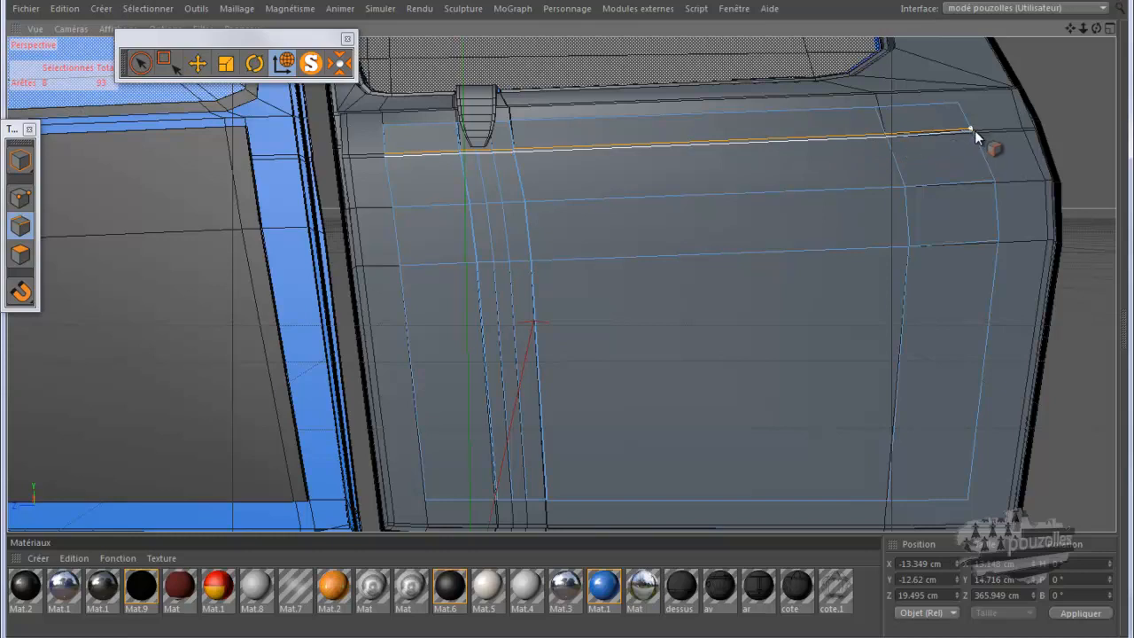
{"action": "left_click_drag", "start_coordinate": [973, 132], "coordinate": [973, 132]}
{"action": "scroll", "coordinate": [953, 180], "scroll_direction": "down", "scroll_amount": 3}
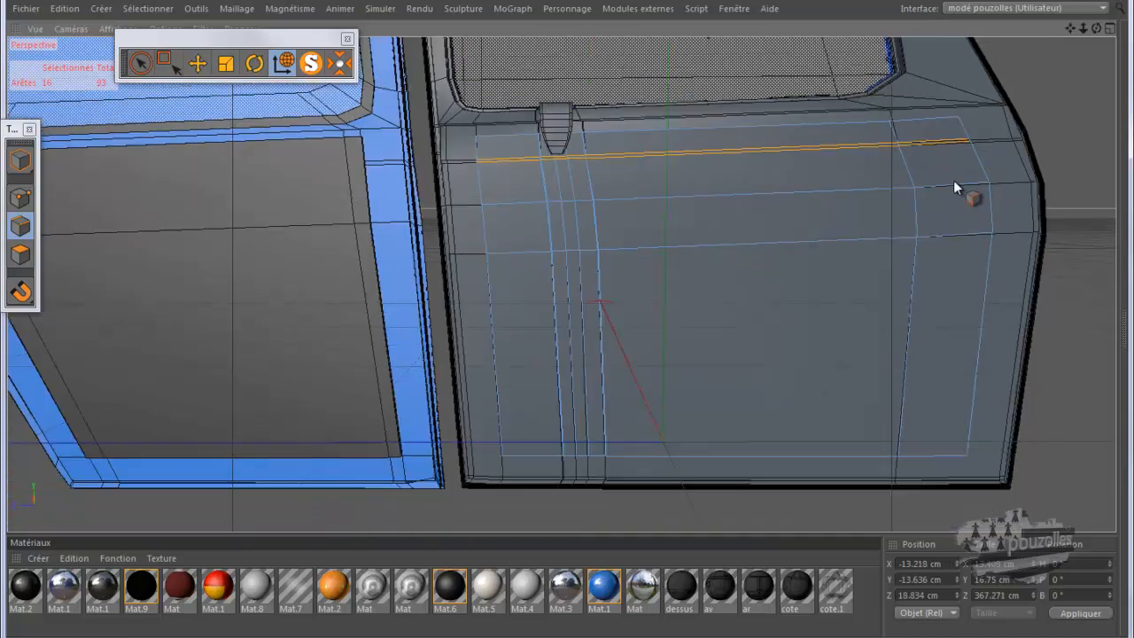
{"action": "scroll", "coordinate": [551, 143], "scroll_direction": "up", "scroll_amount": 5}
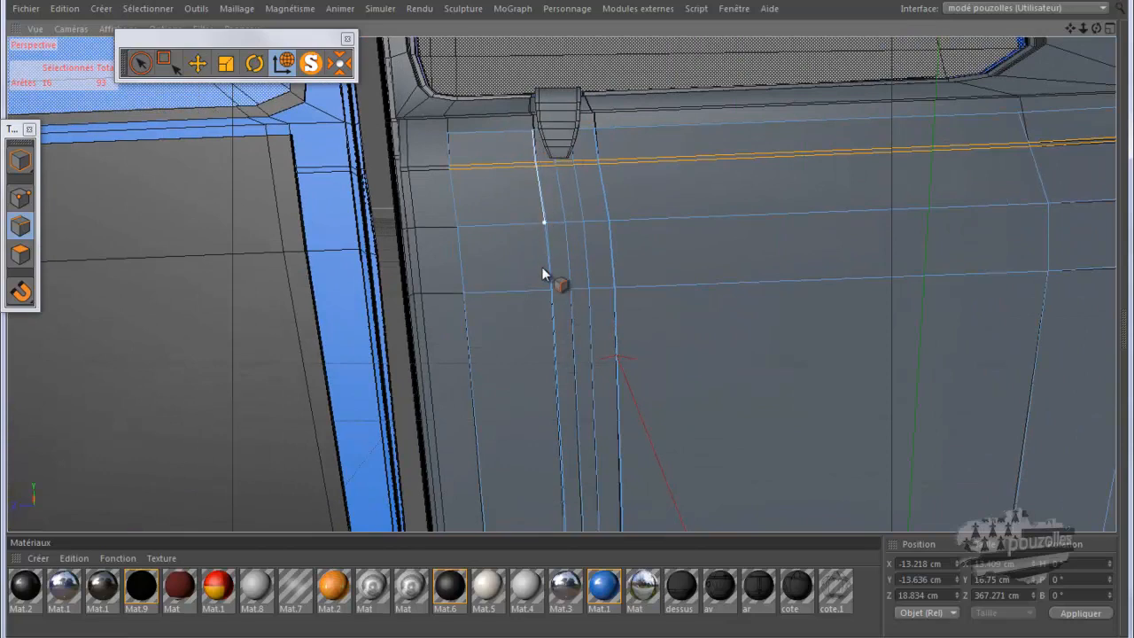
Step: Add the upper sections of the closely spaced vertical edge lines, from the panel's top edge to its lowest inner horizontal line
{"action": "mouse_move", "coordinate": [553, 416]}
{"action": "left_mouse_down", "text": "shift"}
{"action": "mouse_move", "coordinate": [560, 333]}
{"action": "mouse_move", "coordinate": [541, 154]}
{"action": "left_mouse_up", "text": "shift"}
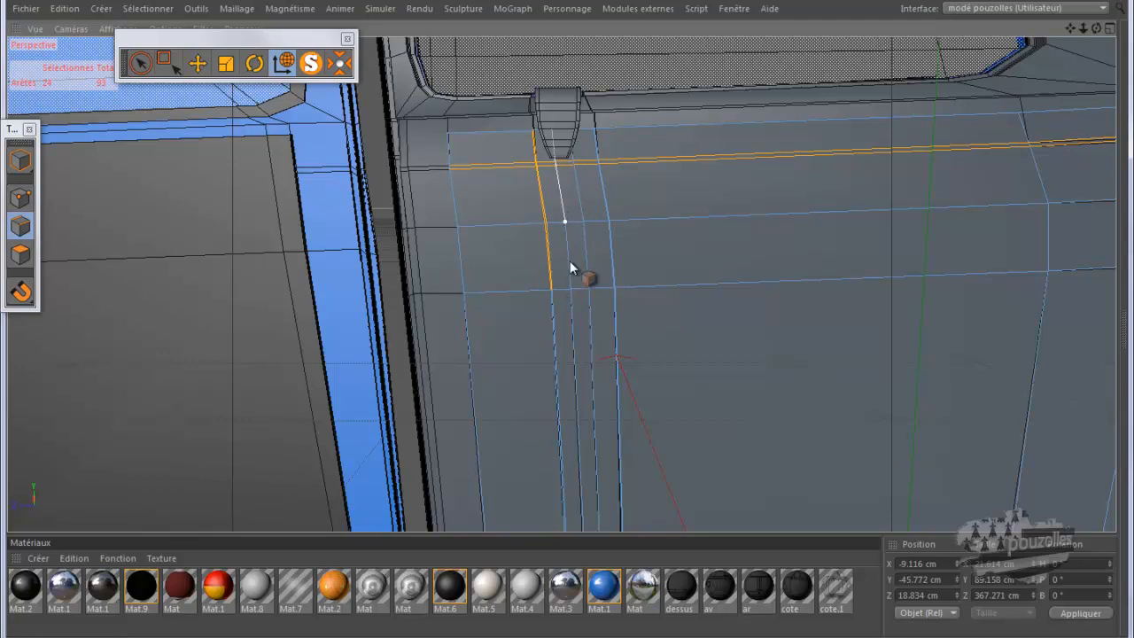
{"action": "left_click_drag", "start_coordinate": [571, 289], "coordinate": [577, 274]}
{"action": "left_click", "coordinate": [588, 277], "text": "shift"}
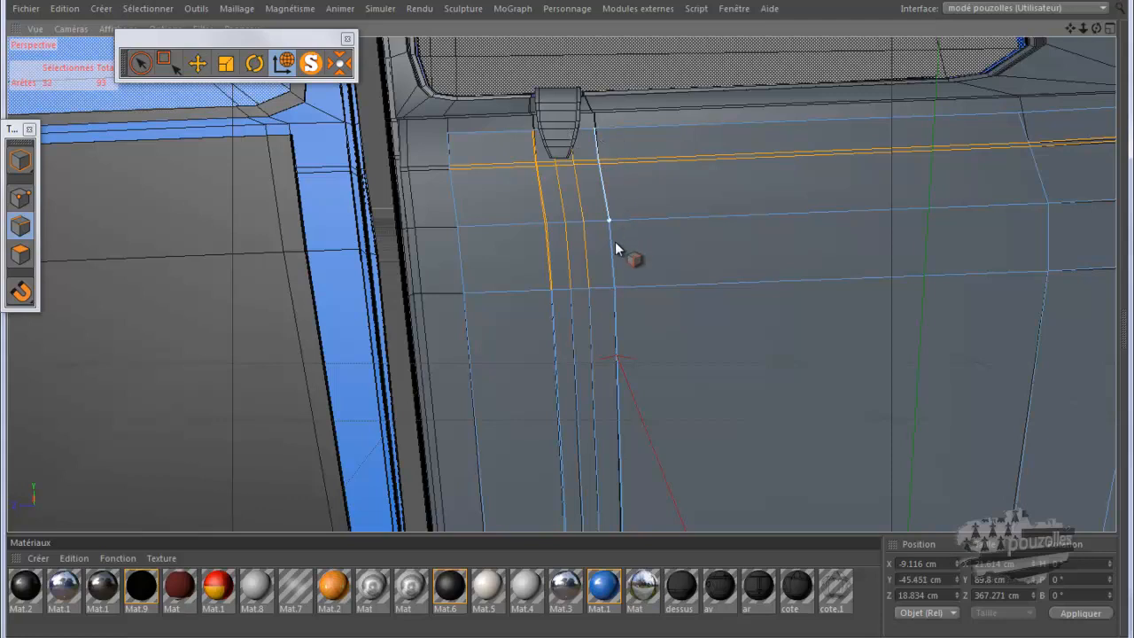
{"action": "left_click", "coordinate": [615, 275], "text": "shift"}
{"action": "left_click", "coordinate": [604, 277], "text": "shift"}
{"action": "scroll", "coordinate": [607, 135], "scroll_direction": "down", "scroll_amount": 3}
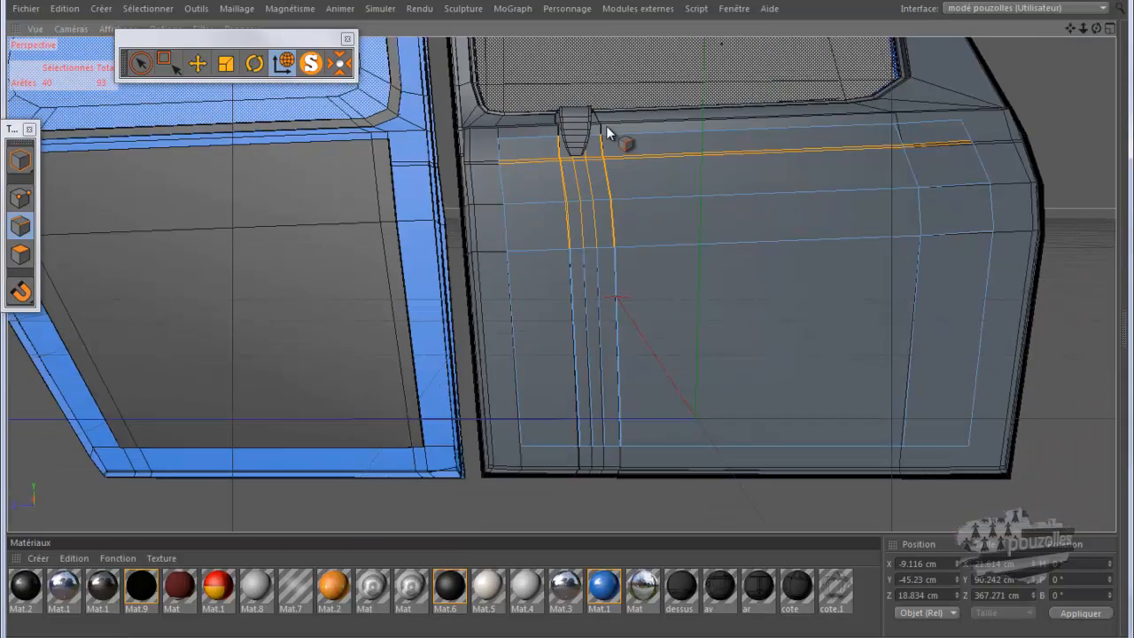
Step: Extend the selection along the same vertical edge lines to the panel's bottom edge, and remove all selected edges with Dissoudre
{"action": "scroll", "coordinate": [599, 439], "scroll_direction": "up", "scroll_amount": 8}
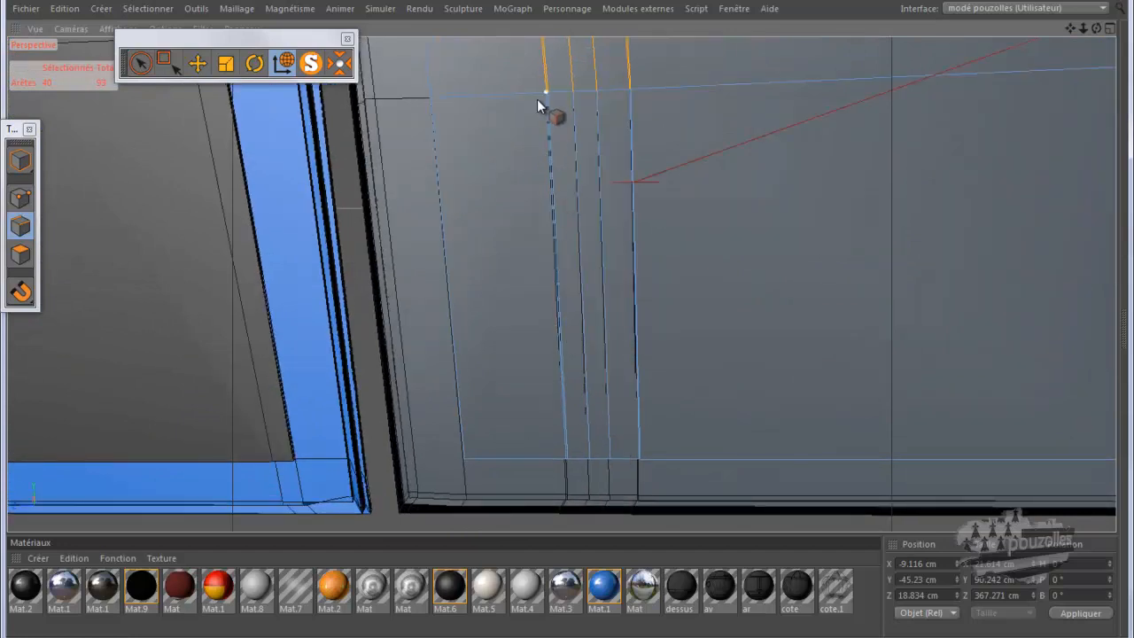
{"action": "left_click", "coordinate": [562, 432], "text": "shift"}
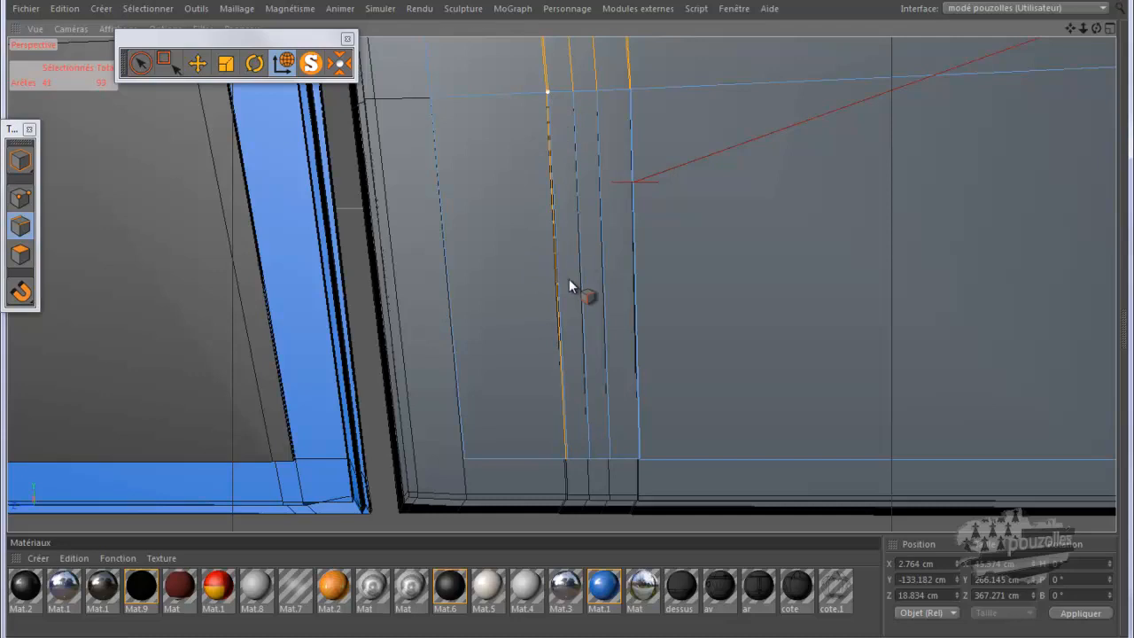
{"action": "left_click", "coordinate": [583, 416], "text": "shift"}
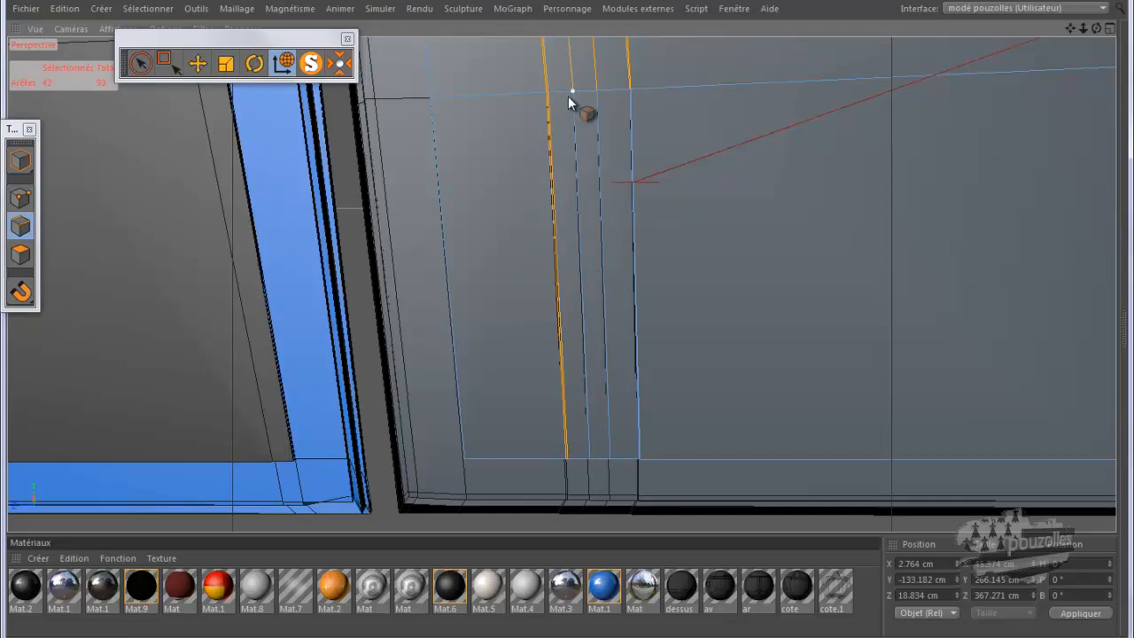
{"action": "left_click", "coordinate": [581, 335], "text": "shift"}
{"action": "left_click", "coordinate": [615, 311], "text": "shift"}
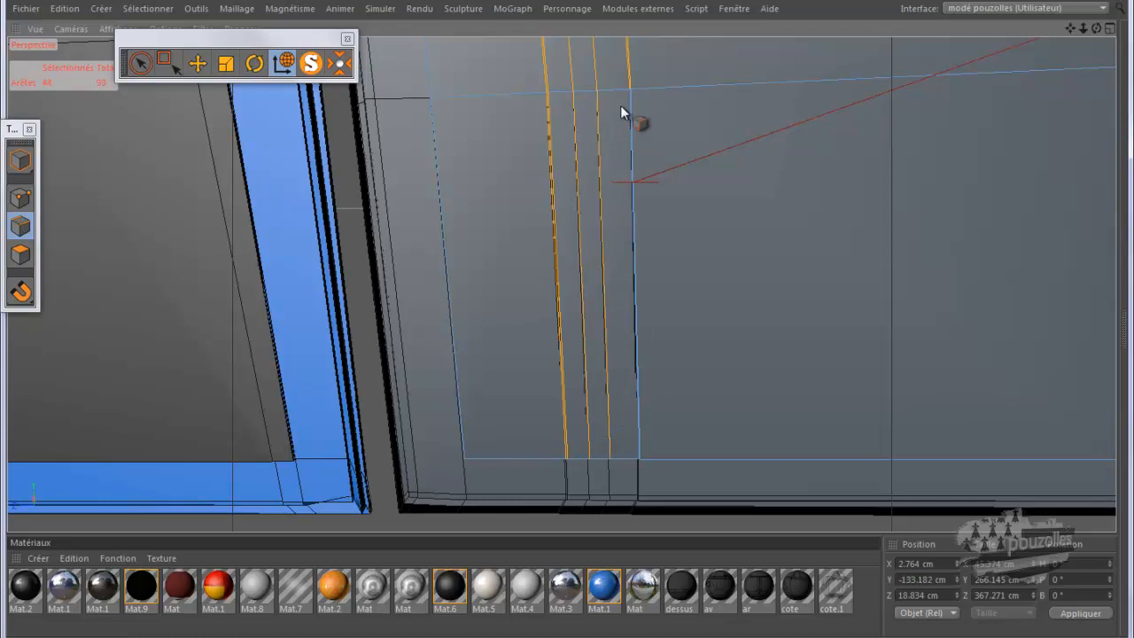
{"action": "left_click", "coordinate": [627, 421], "text": "shift"}
{"action": "left_click", "coordinate": [646, 405], "text": "shift"}
{"action": "right_click", "coordinate": [733, 249]}
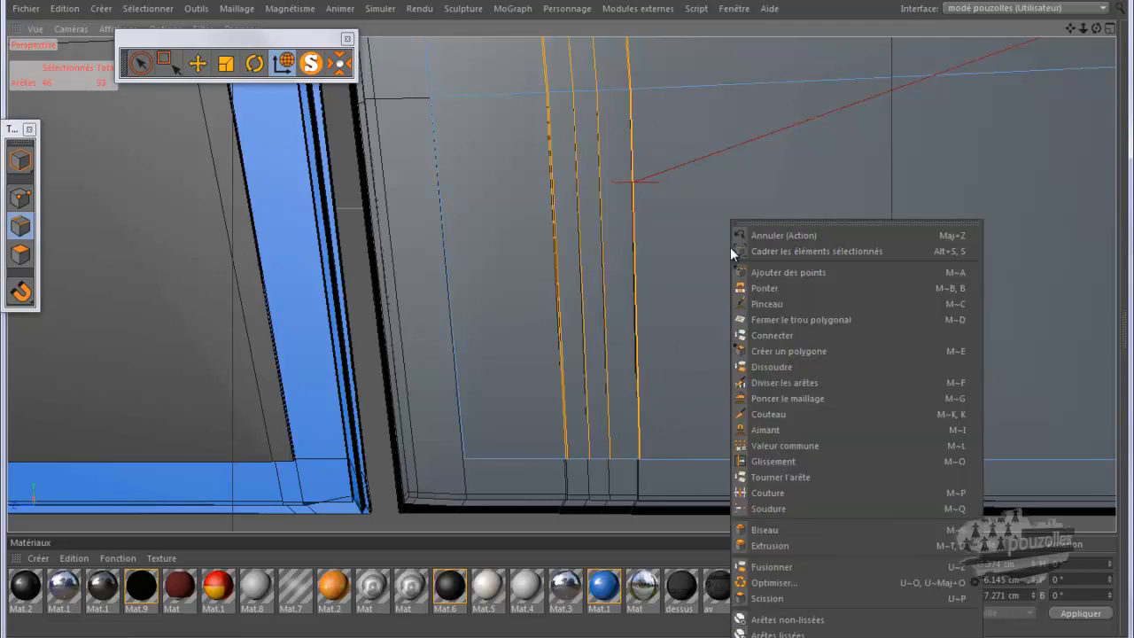
{"action": "left_click", "coordinate": [766, 367]}
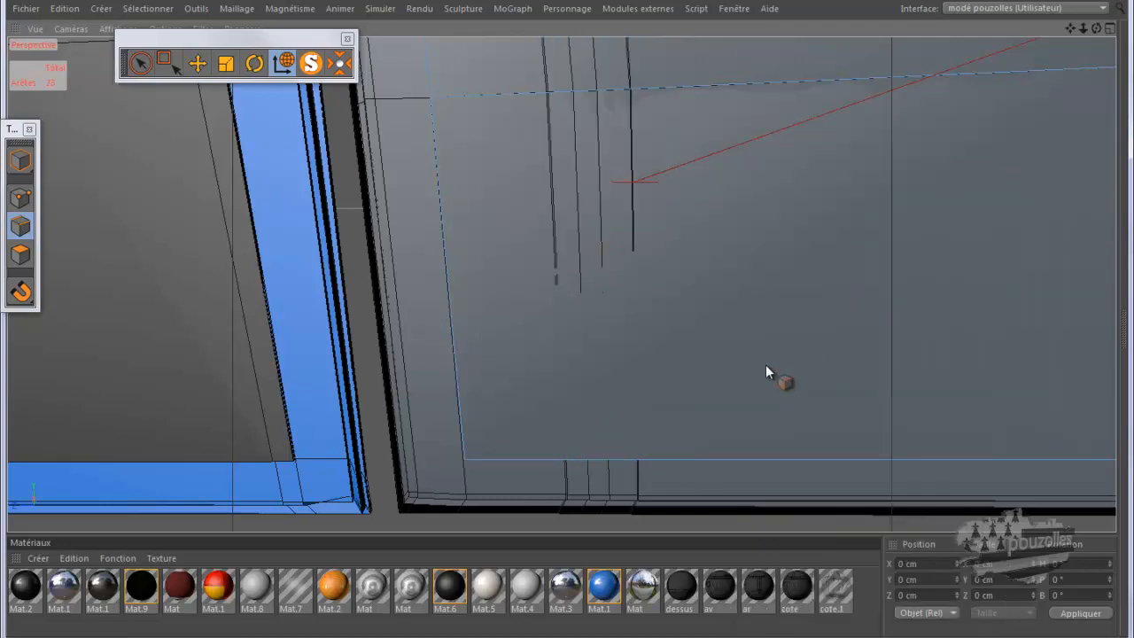
Step: Select the remaining inner vertical edge line near the panel's front from top to bottom, and remove it with Dissoudre
{"action": "scroll", "coordinate": [519, 372], "scroll_direction": "down", "scroll_amount": 5}
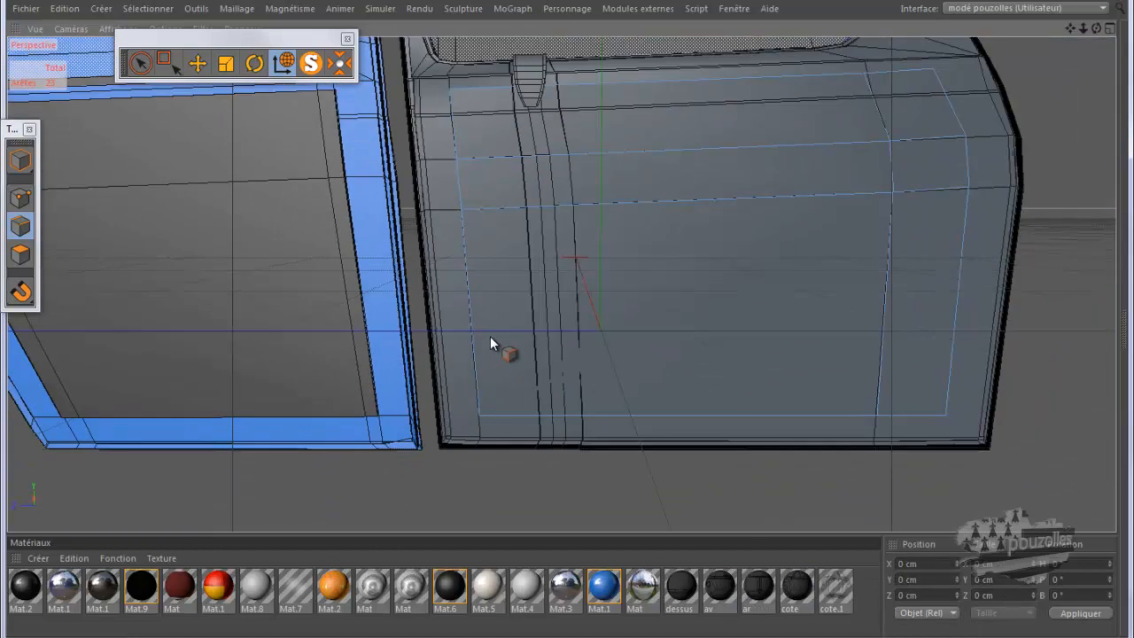
{"action": "left_click_drag", "start_coordinate": [529, 198], "coordinate": [611, 262], "text": "alt"}
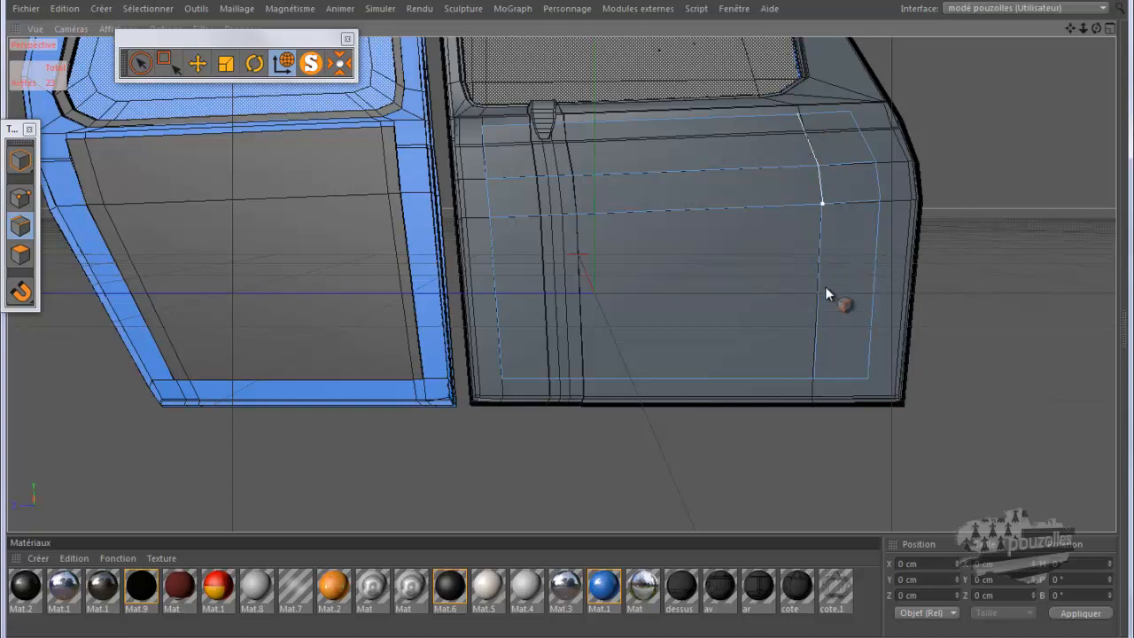
{"action": "left_click", "coordinate": [815, 349]}
{"action": "right_click", "coordinate": [742, 297]}
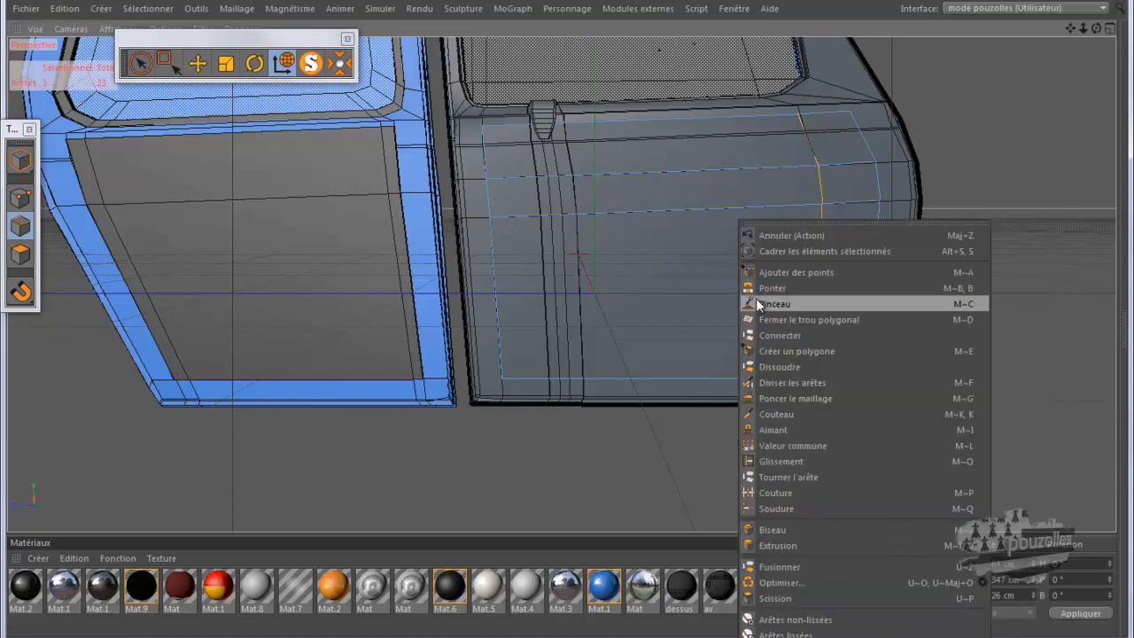
{"action": "left_click", "coordinate": [780, 366]}
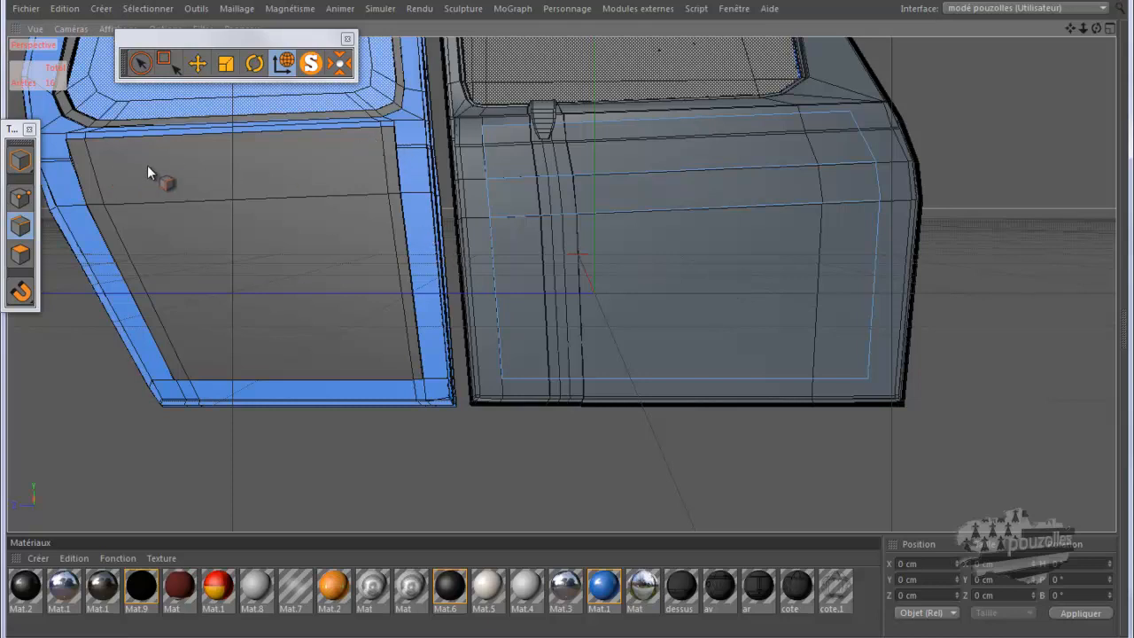
Step: Cut a vertical edge loop just inside the inner panel's front edge with the Knife in Boucle mode
{"action": "key", "text": "b"}
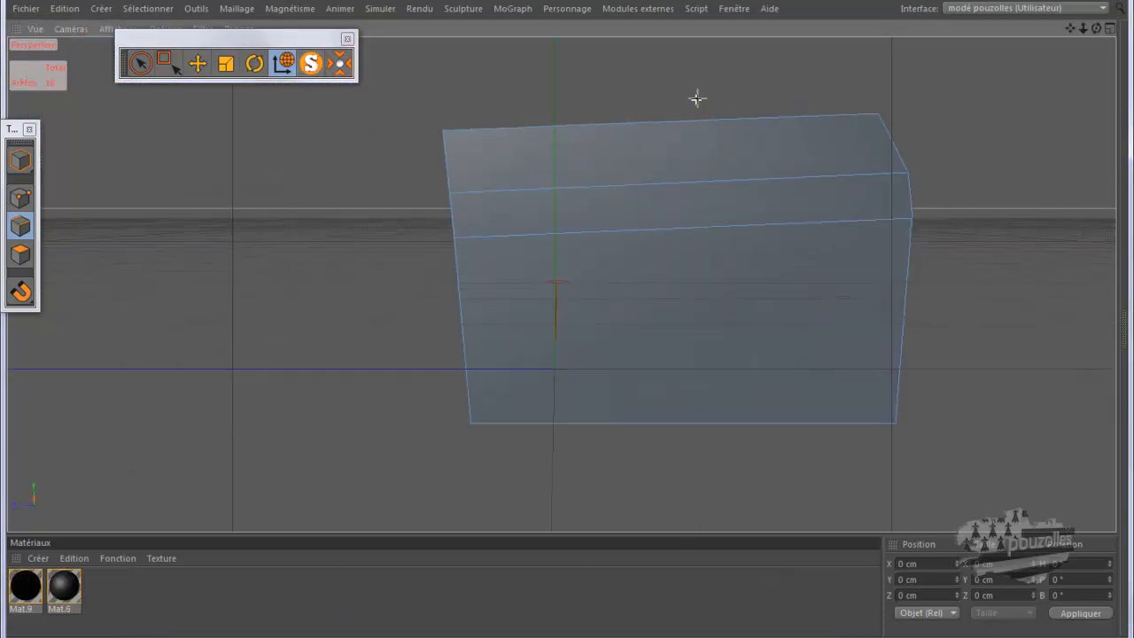
{"action": "mouse_move", "coordinate": [1094, 29]}
{"action": "left_mouse_down"}
{"action": "mouse_move", "coordinate": [553, 332]}
{"action": "mouse_move", "coordinate": [554, 317]}
{"action": "mouse_move", "coordinate": [594, 321]}
{"action": "mouse_move", "coordinate": [570, 324]}
{"action": "left_mouse_up"}
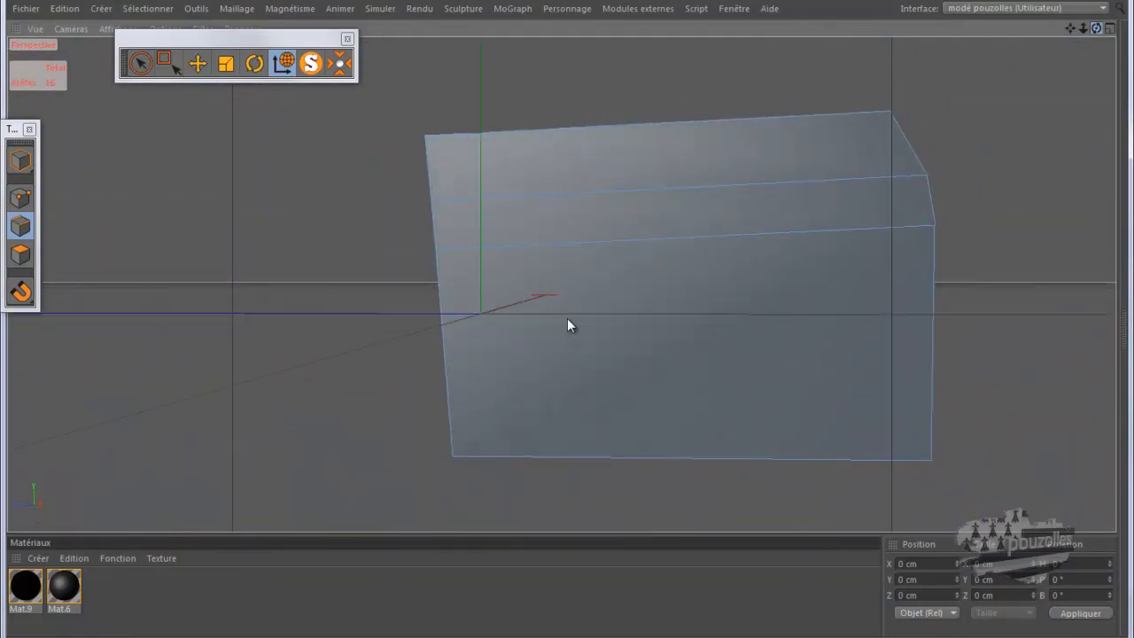
{"action": "left_click", "coordinate": [458, 136]}
{"action": "left_click", "coordinate": [453, 199]}
{"action": "left_click", "coordinate": [456, 248]}
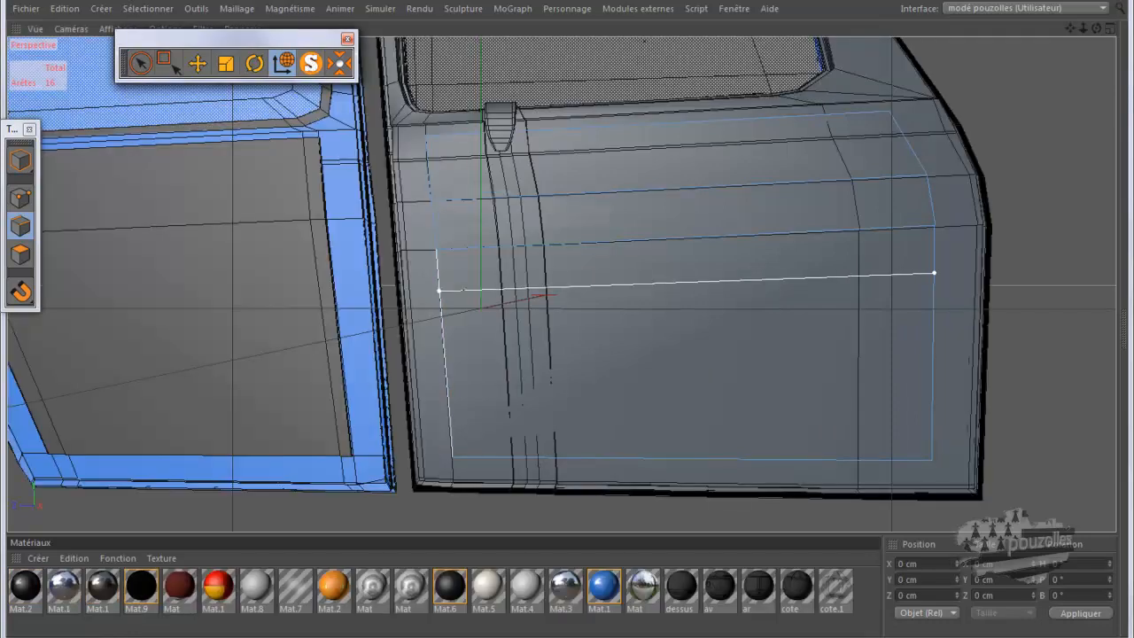
{"action": "scroll", "coordinate": [767, 258], "scroll_direction": "down", "scroll_amount": 2}
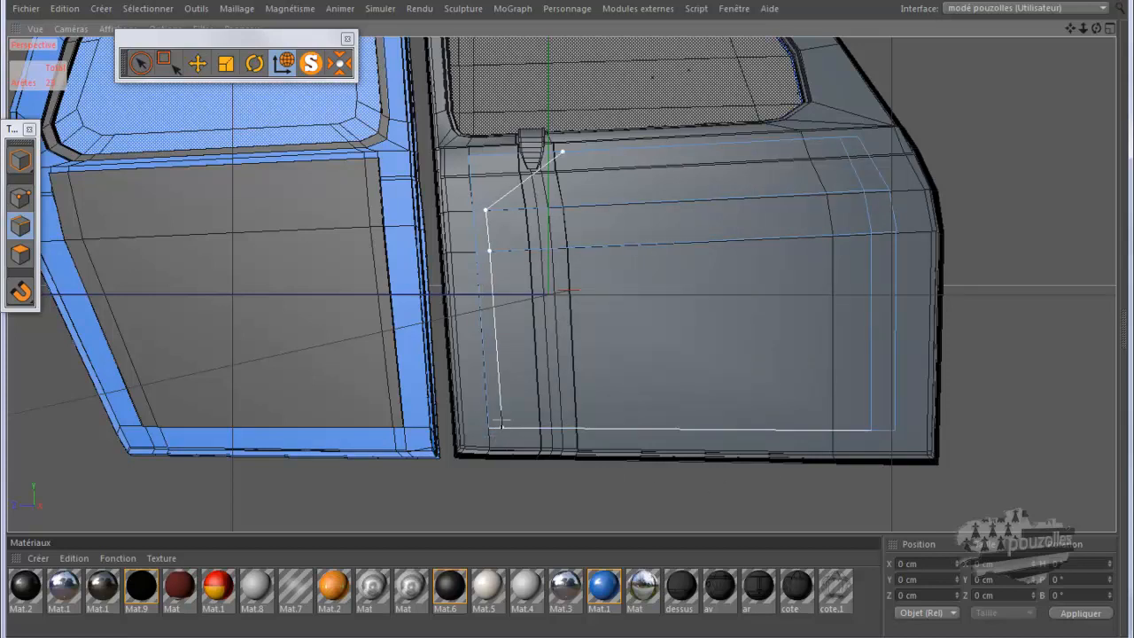
Step: Set the Knife to Plan mode with the X-Y plane and cut a vertical line just inside the panel's rear edge
{"action": "left_click", "coordinate": [213, 636]}
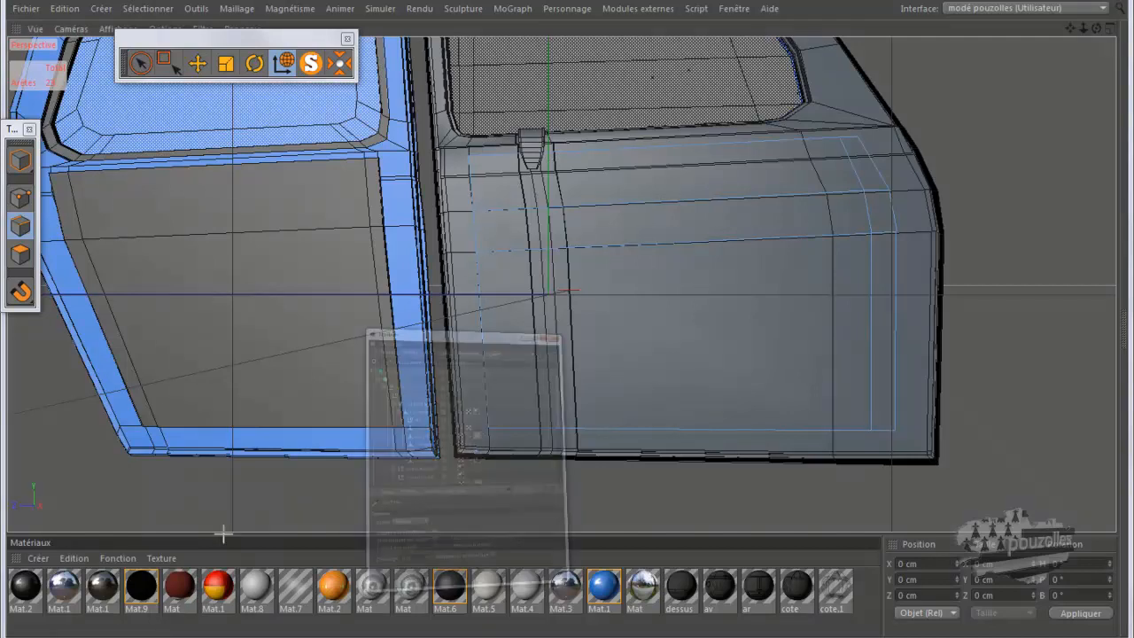
{"action": "left_click", "coordinate": [839, 409]}
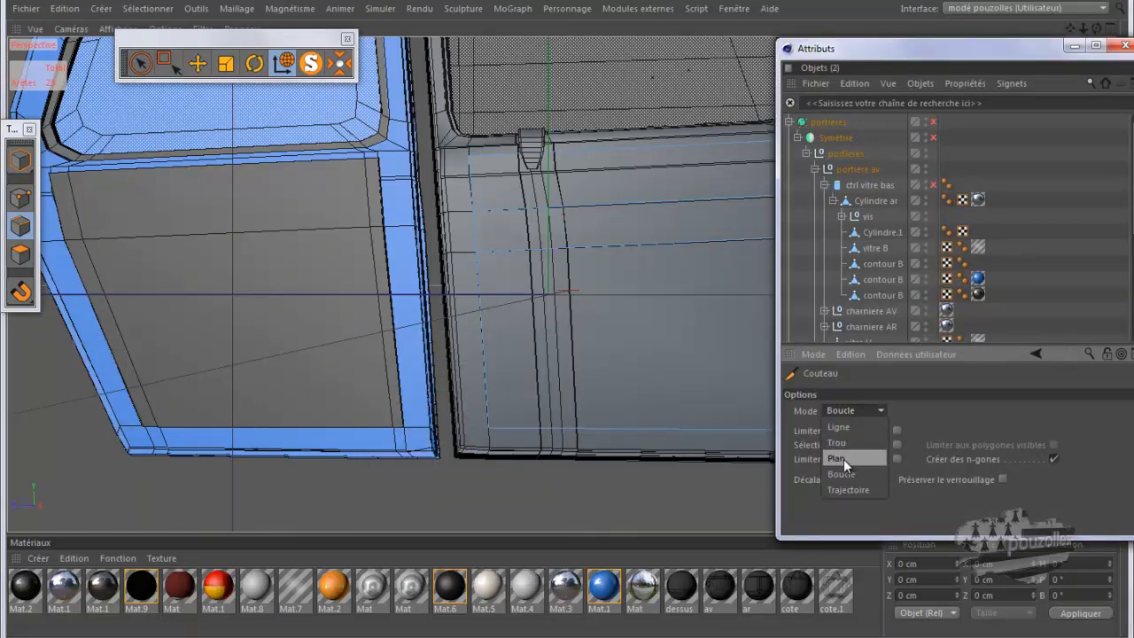
{"action": "left_click", "coordinate": [843, 459]}
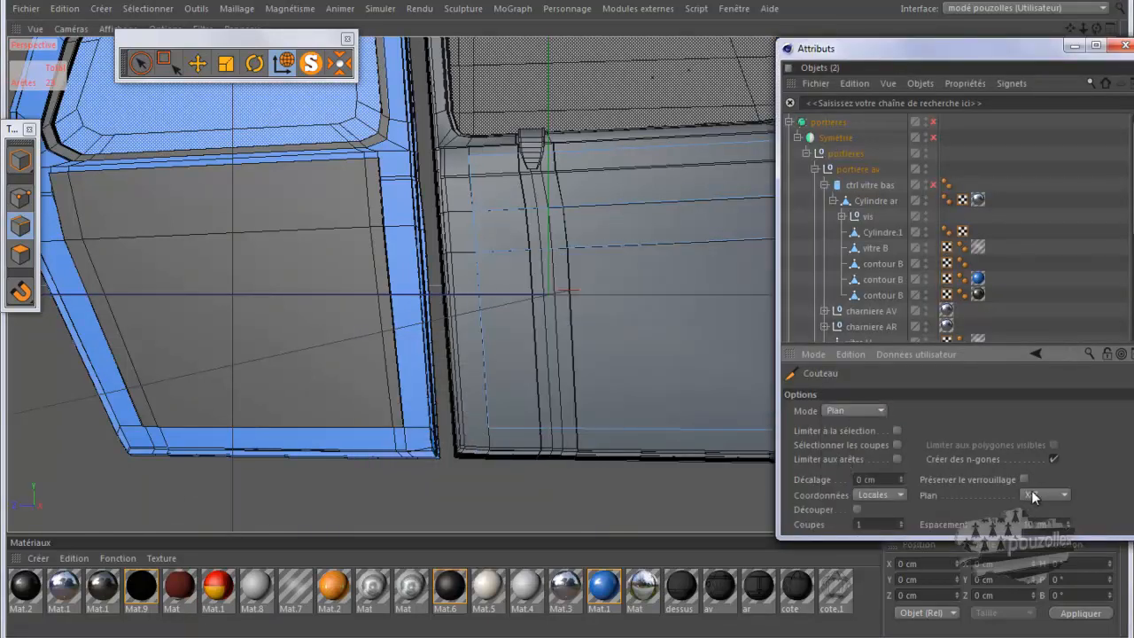
{"action": "left_click", "coordinate": [506, 420]}
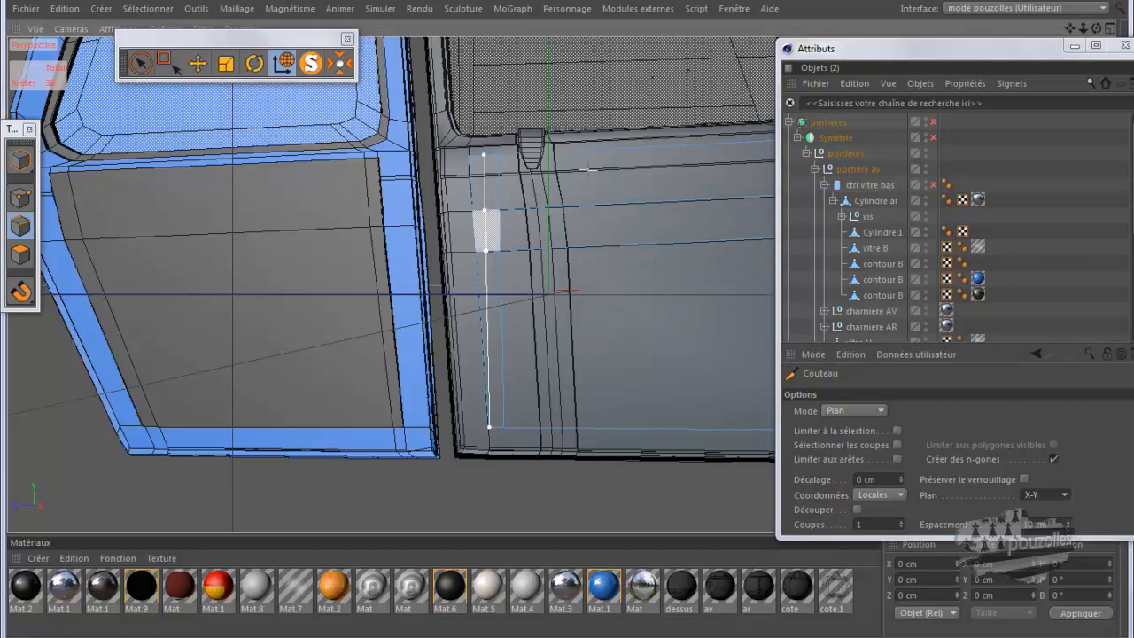
{"action": "left_click", "coordinate": [1124, 44]}
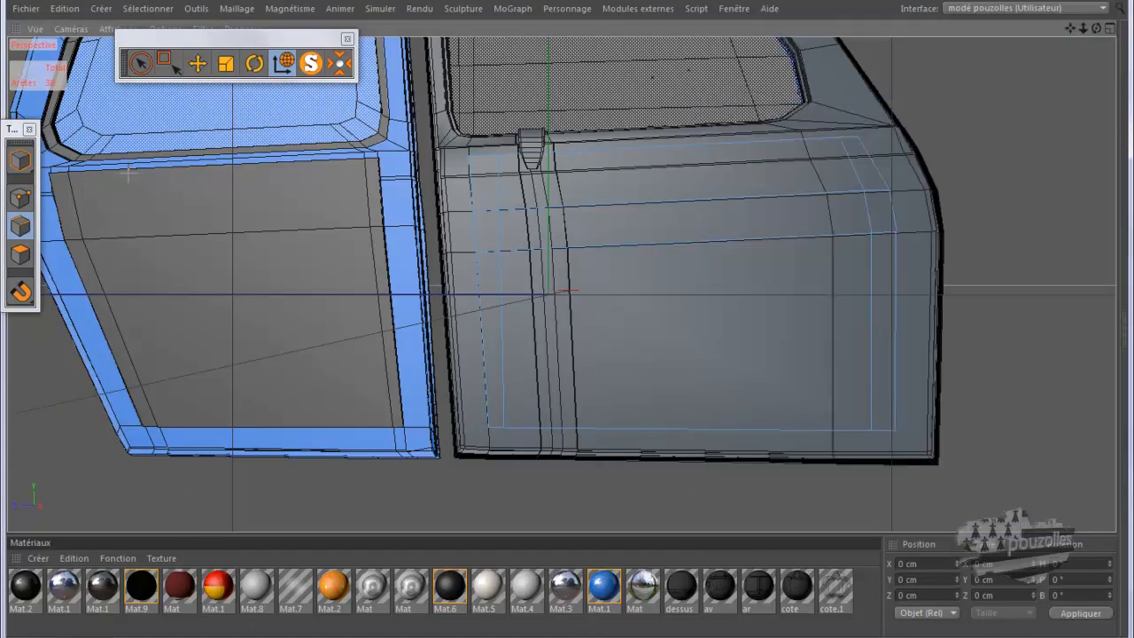
Step: Slide the upper points of the rear vertical cut with Glissement so the cut follows the slanted rear edge
{"action": "left_click", "coordinate": [20, 196]}
{"action": "right_click", "coordinate": [94, 205]}
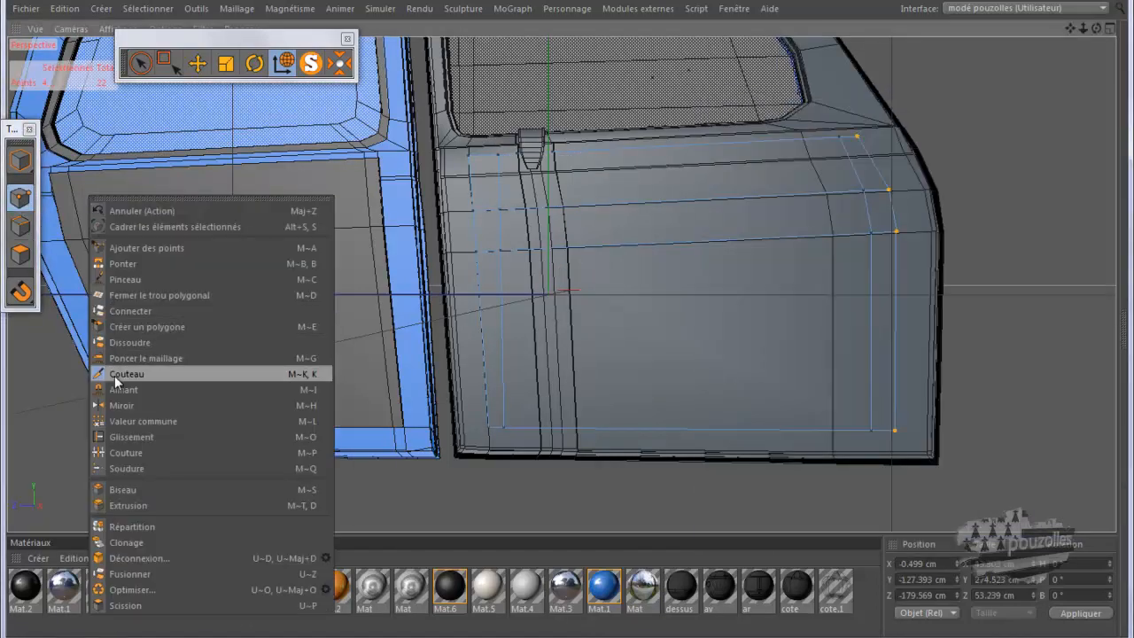
{"action": "left_click", "coordinate": [124, 436]}
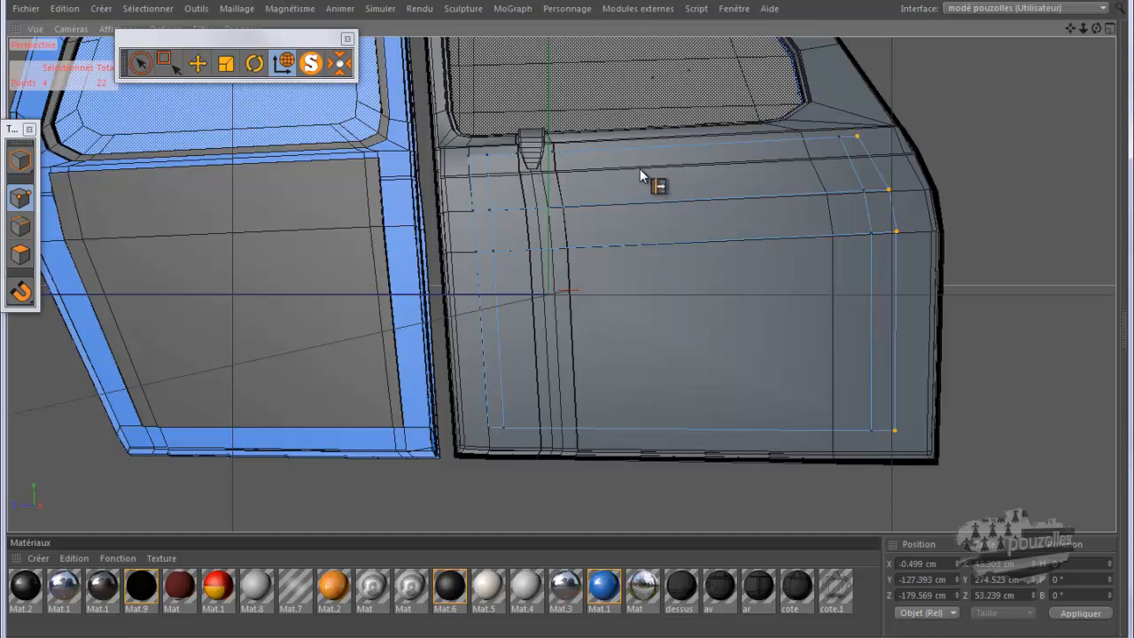
Step: Run Optimiser on all the panel's points, and delete the leftover points on its upper edge beside the small bracket
{"action": "key", "text": "ctrl+a"}
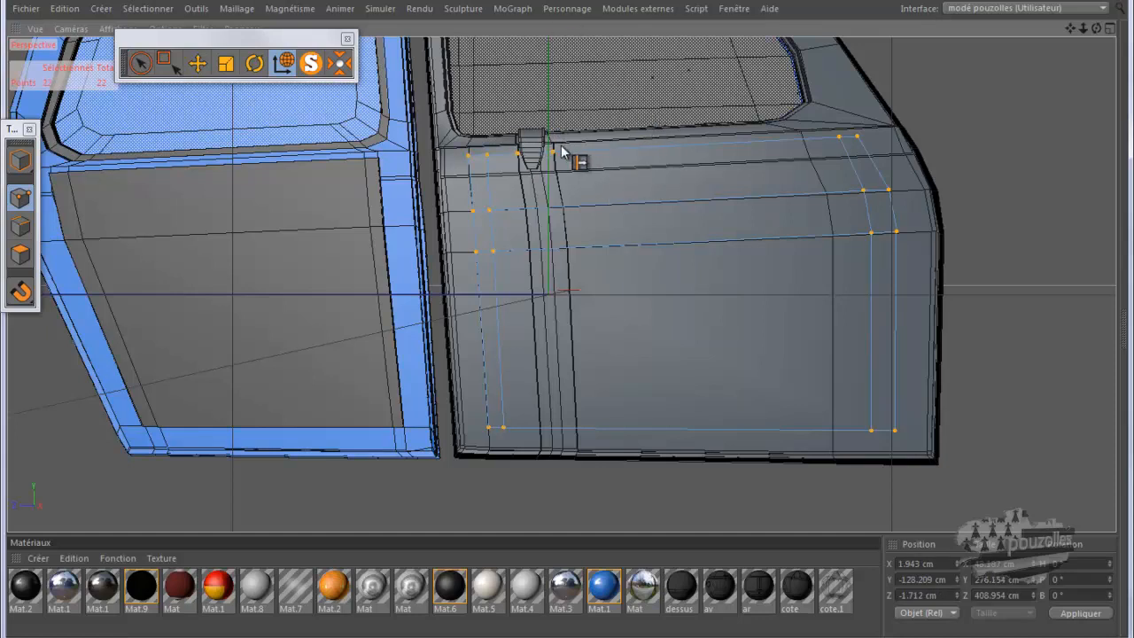
{"action": "right_click", "coordinate": [647, 177]}
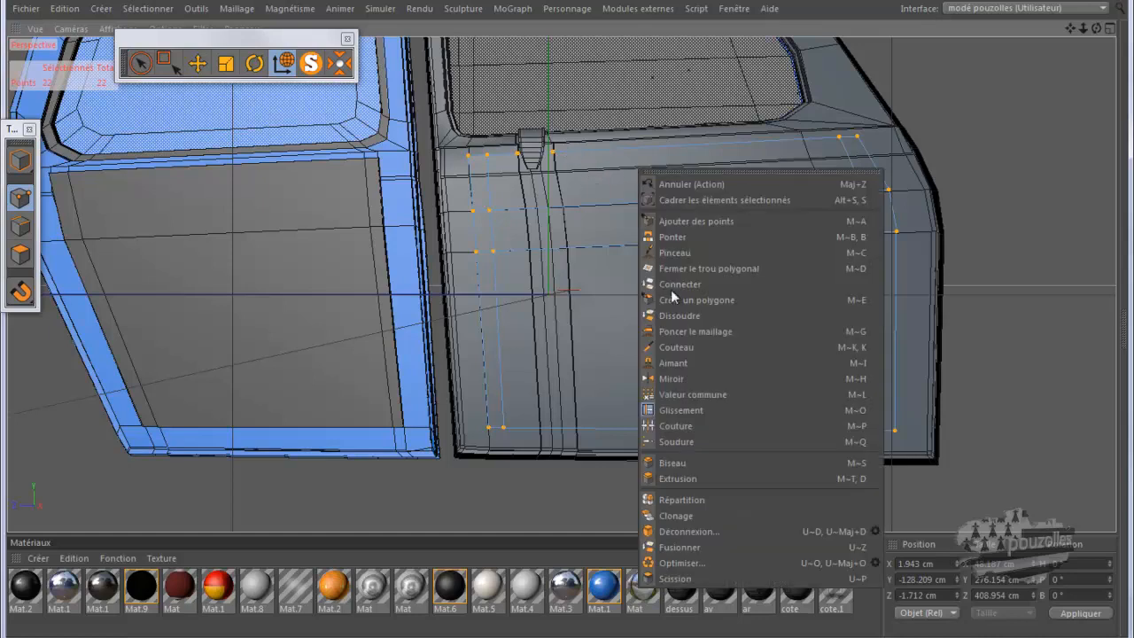
{"action": "left_click", "coordinate": [682, 564]}
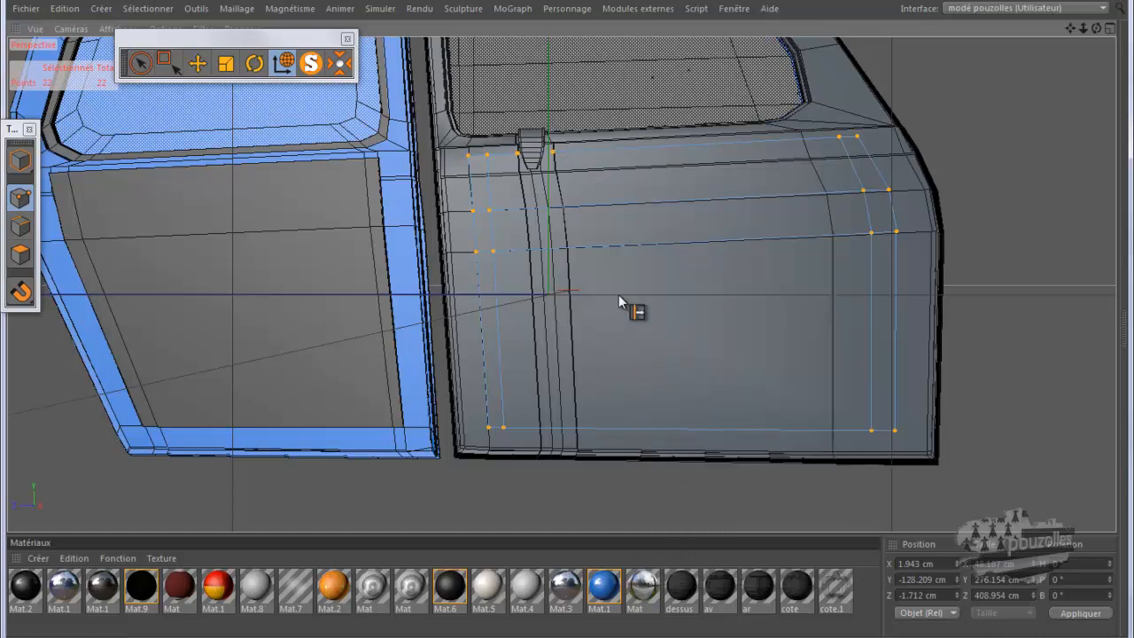
{"action": "left_click", "coordinate": [198, 63]}
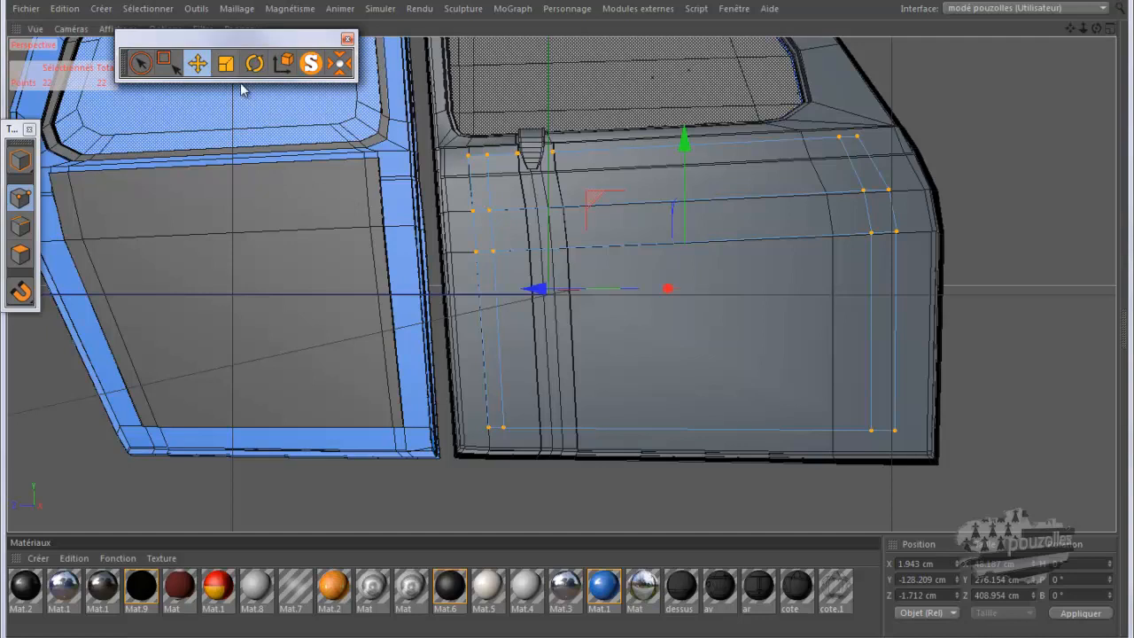
{"action": "left_click", "coordinate": [516, 157]}
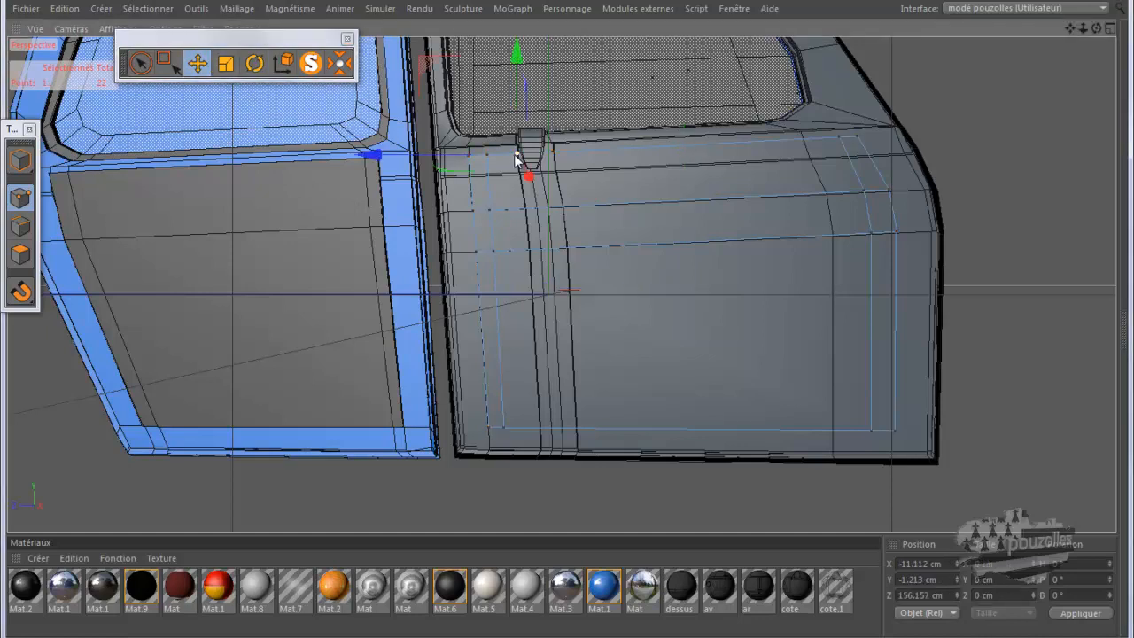
{"action": "left_click", "coordinate": [143, 64]}
{"action": "left_click_drag", "start_coordinate": [498, 128], "coordinate": [526, 149]}
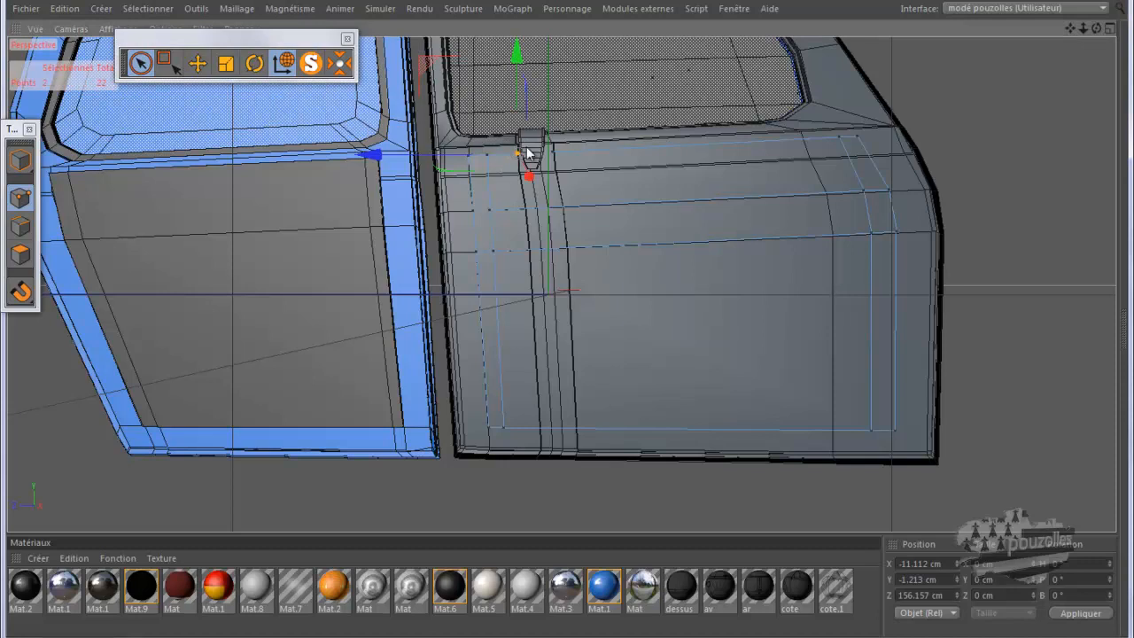
{"action": "left_click", "coordinate": [610, 172]}
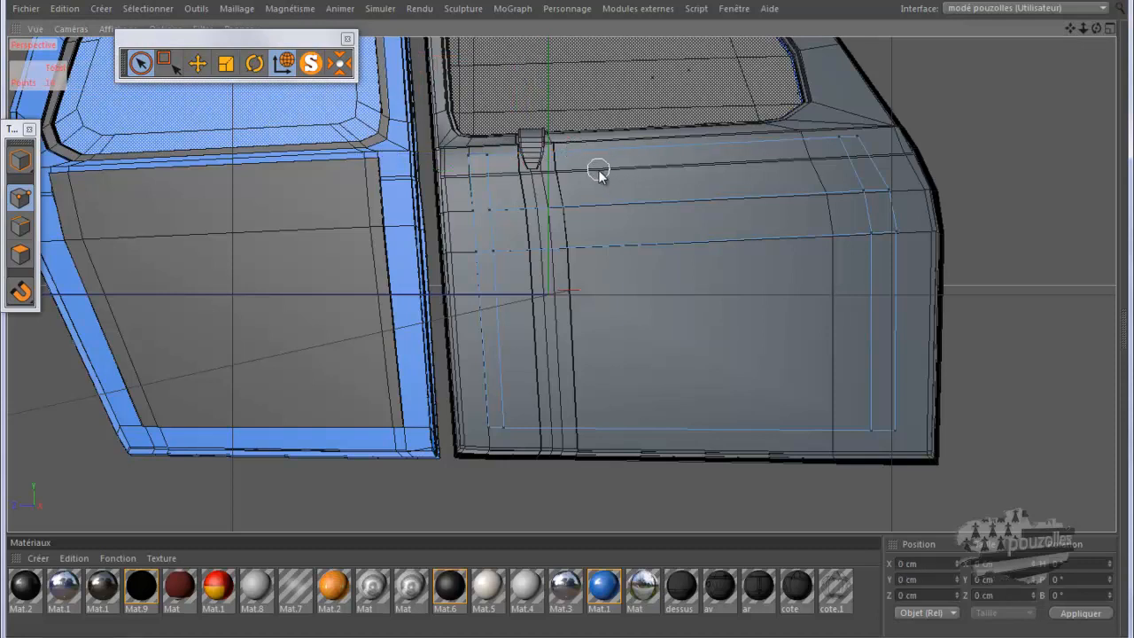
Step: Select all polygons of the front door's inner panel
{"action": "scroll", "coordinate": [628, 241], "scroll_direction": "down", "scroll_amount": 2}
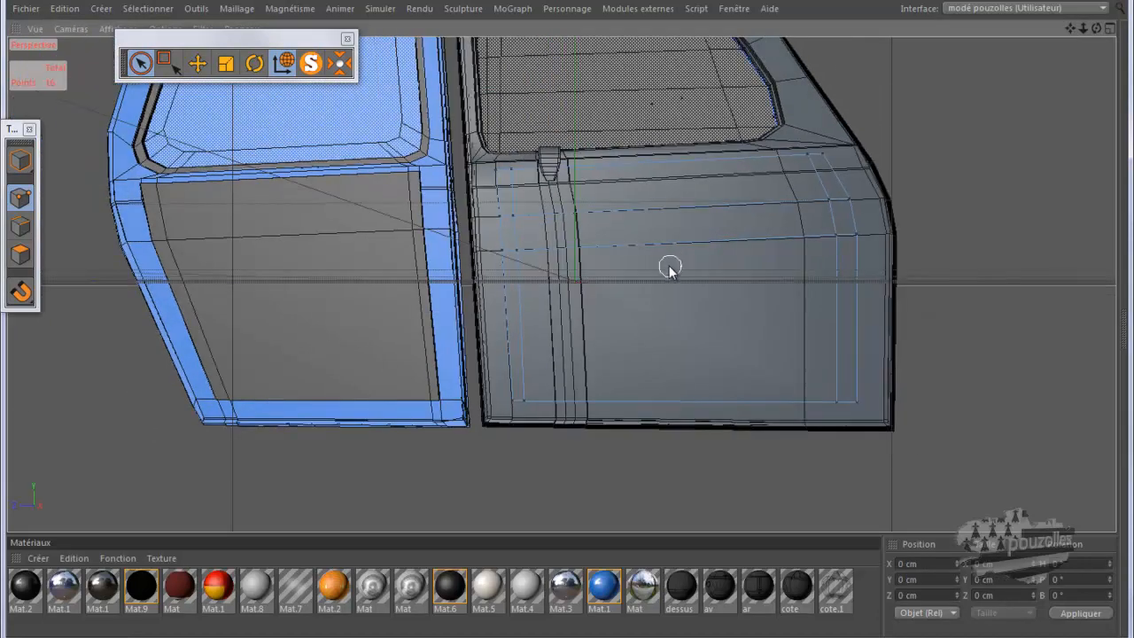
{"action": "scroll", "coordinate": [671, 268], "scroll_direction": "down", "scroll_amount": 1}
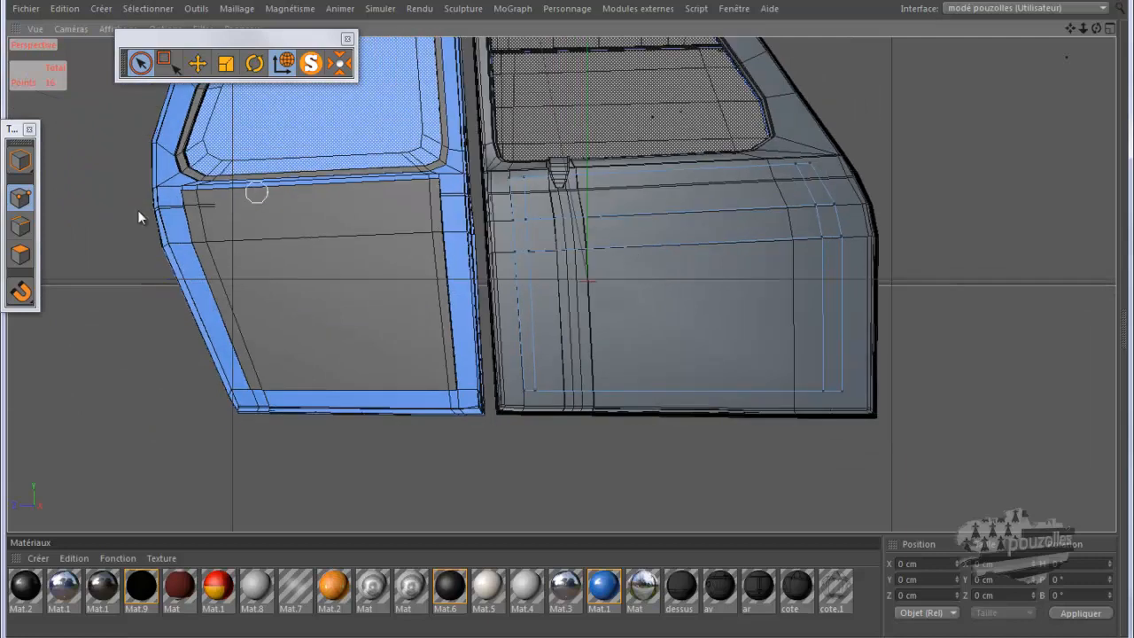
{"action": "left_click", "coordinate": [21, 255]}
{"action": "left_click_drag", "start_coordinate": [530, 208], "coordinate": [548, 305]}
{"action": "left_click_drag", "start_coordinate": [813, 339], "coordinate": [807, 218], "text": "shift"}
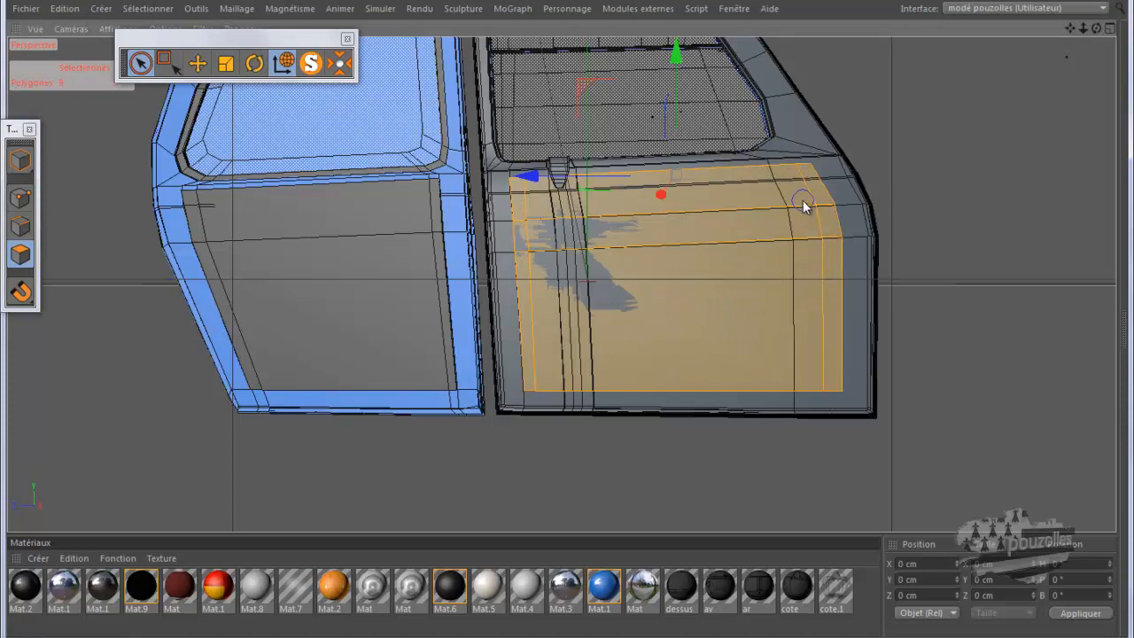
Step: Move the selected panel polygons about 0.5 cm along the X axis, and deselect them
{"action": "left_click_drag", "start_coordinate": [1096, 29], "coordinate": [981, 55]}
{"action": "left_click_drag", "start_coordinate": [728, 293], "coordinate": [721, 292]}
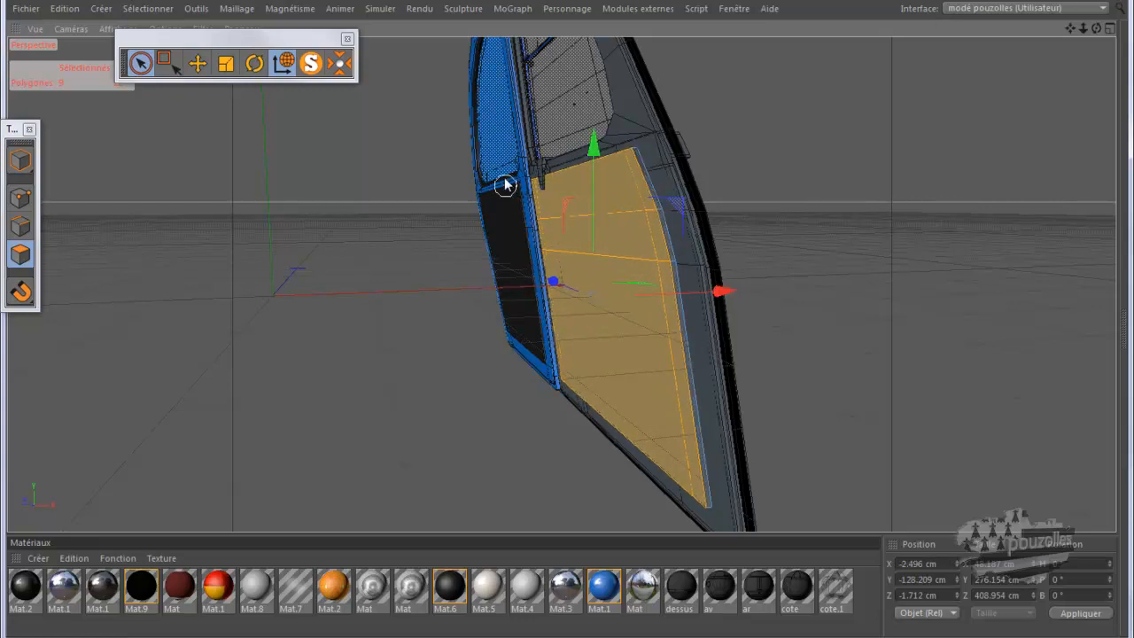
{"action": "scroll", "coordinate": [510, 184], "scroll_direction": "up", "scroll_amount": 3}
{"action": "scroll", "coordinate": [524, 192], "scroll_direction": "up", "scroll_amount": 5}
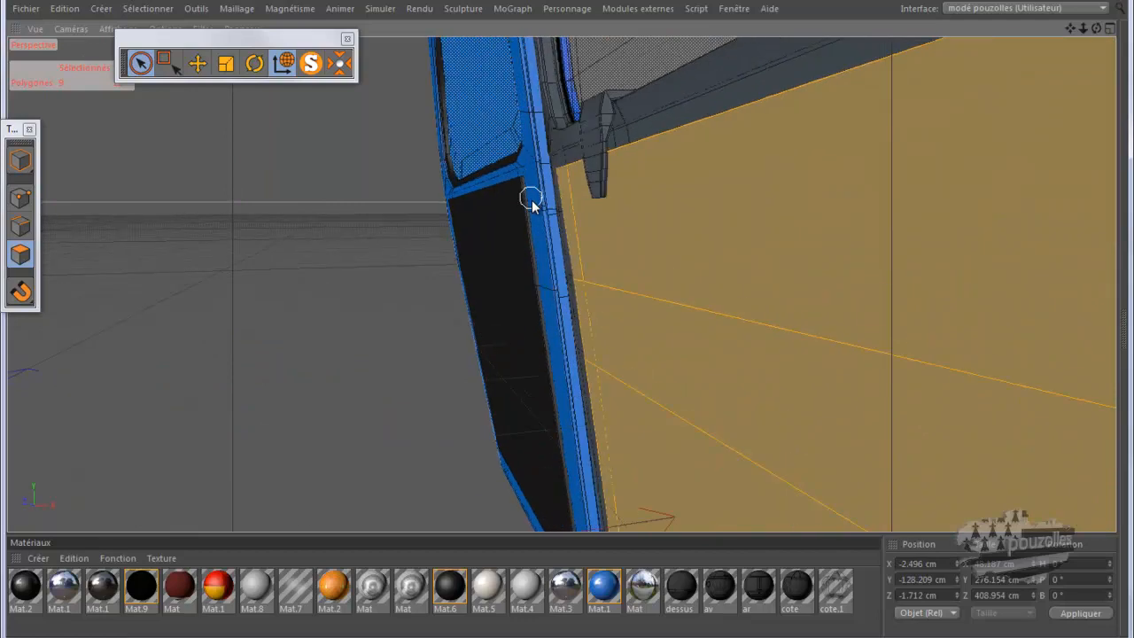
{"action": "scroll", "coordinate": [531, 195], "scroll_direction": "up", "scroll_amount": 5}
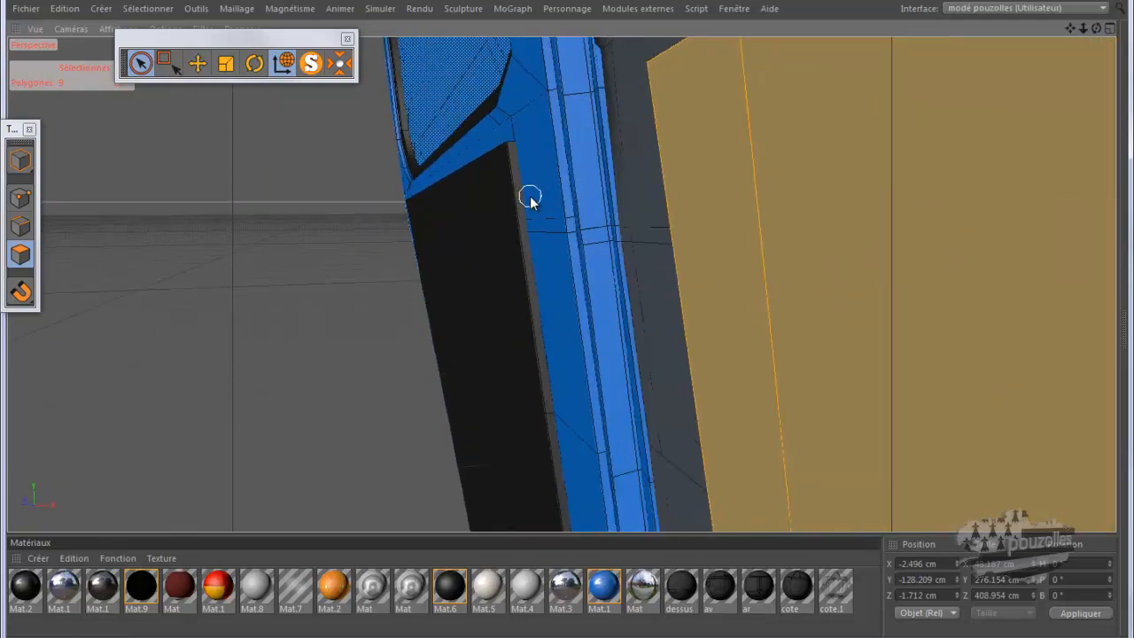
{"action": "left_click_drag", "start_coordinate": [1096, 28], "coordinate": [424, 144]}
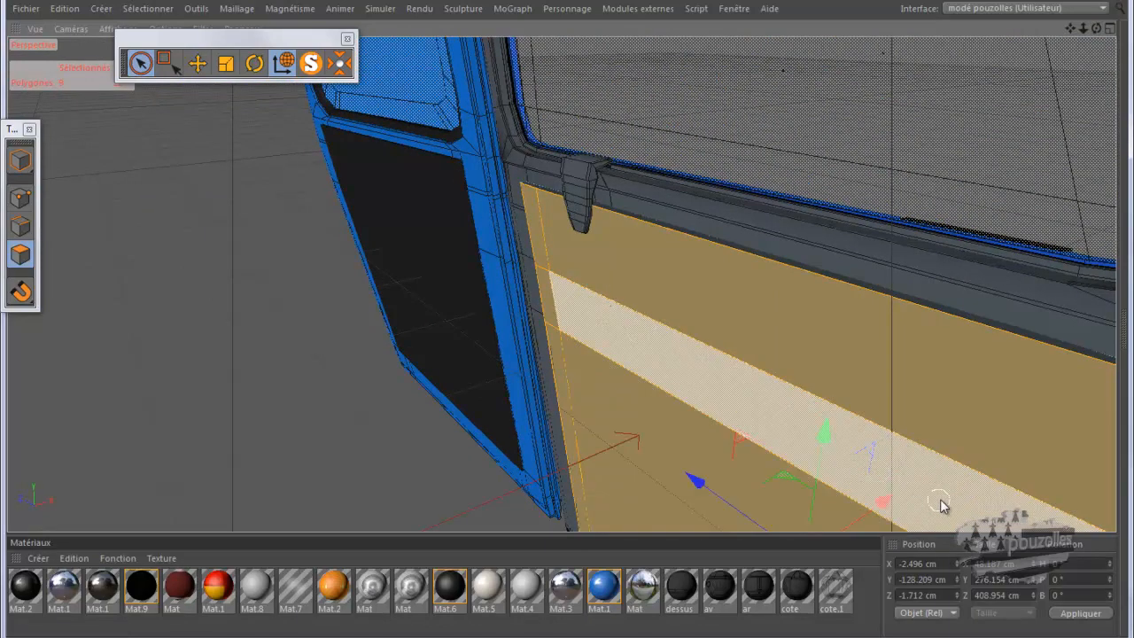
{"action": "left_click_drag", "start_coordinate": [885, 506], "coordinate": [887, 508]}
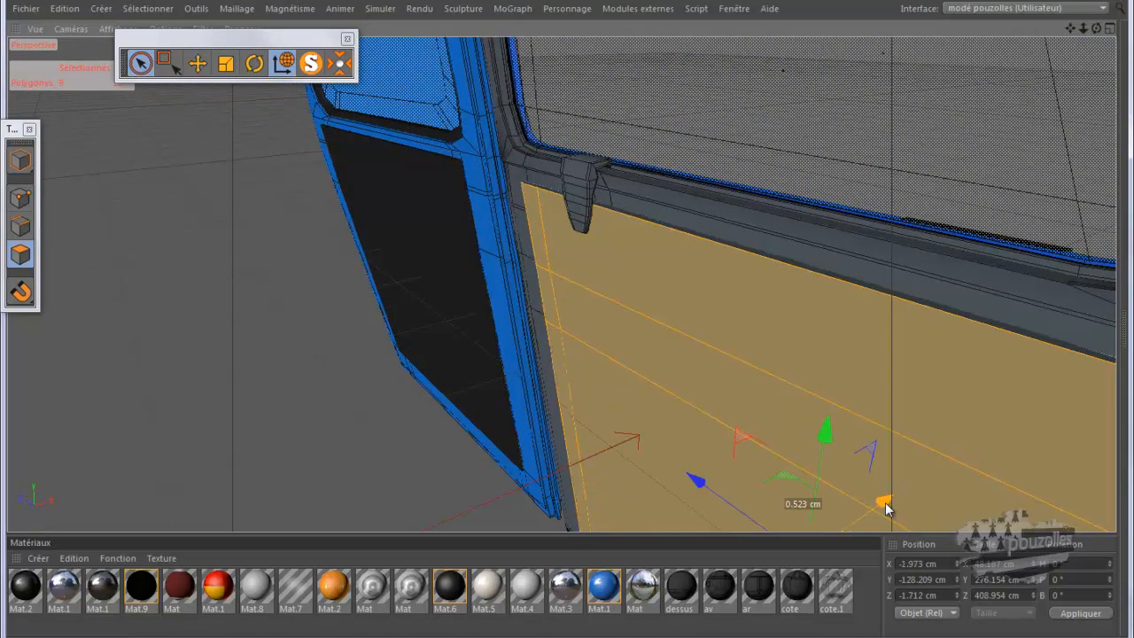
{"action": "left_click_drag", "start_coordinate": [326, 315], "coordinate": [348, 284], "text": "alt"}
{"action": "left_click", "coordinate": [301, 289]}
Step: Move the extra Mat.1 texture from portiere ar to the upper portiere av object, ahead of its other tags
{"action": "left_click_drag", "start_coordinate": [290, 308], "coordinate": [784, 166], "text": "alt"}
{"action": "left_click_drag", "start_coordinate": [1096, 29], "coordinate": [575, 318]}
{"action": "left_click_drag", "start_coordinate": [819, 240], "coordinate": [864, 232], "text": "alt"}
{"action": "scroll", "coordinate": [863, 230], "scroll_direction": "down", "scroll_amount": 4}
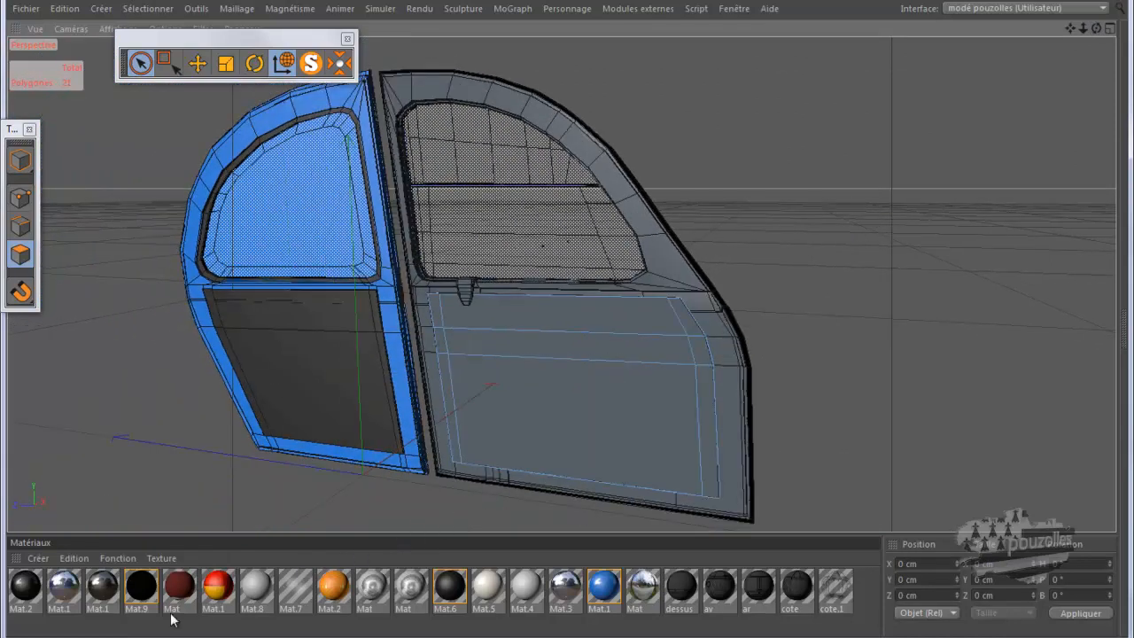
{"action": "left_click", "coordinate": [59, 636]}
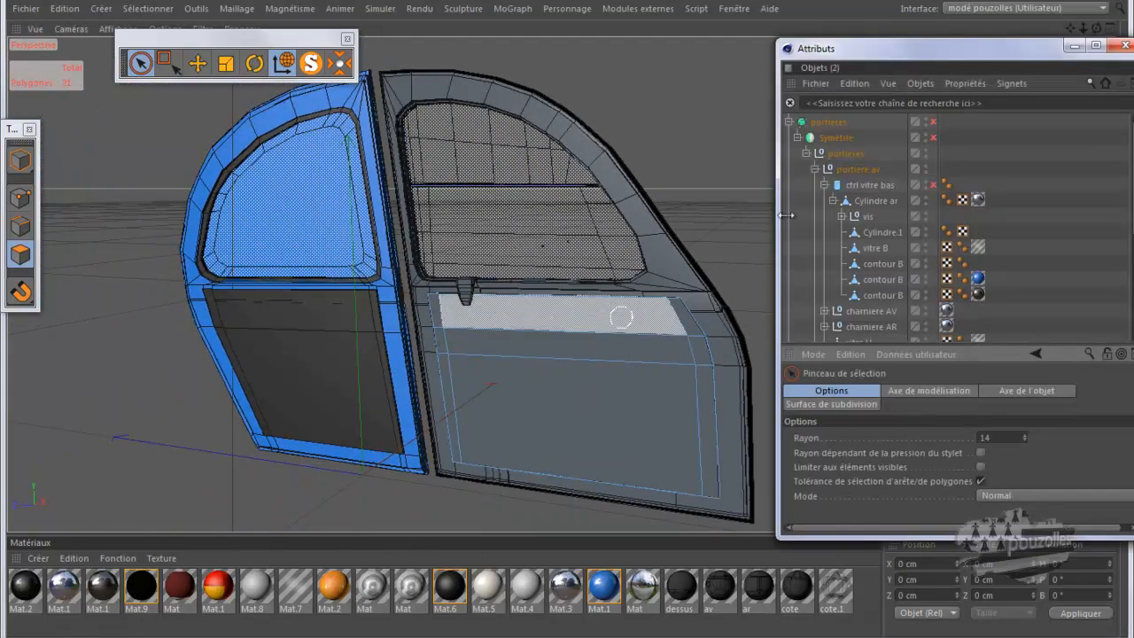
{"action": "scroll", "coordinate": [1063, 202], "scroll_direction": "down", "scroll_amount": 3}
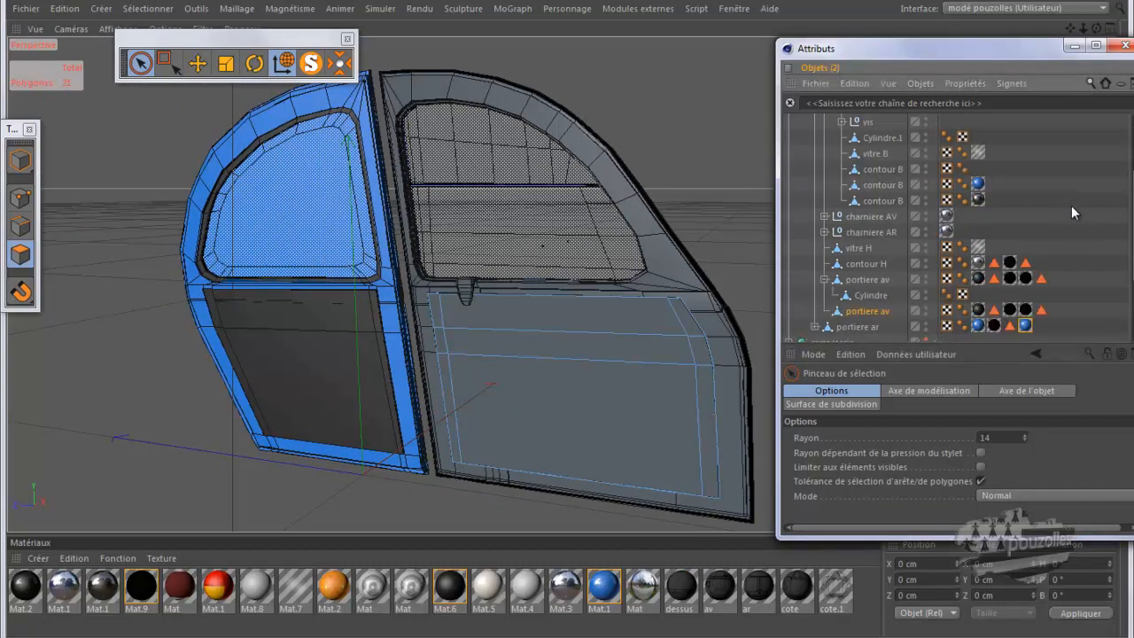
{"action": "left_click_drag", "start_coordinate": [1026, 325], "coordinate": [978, 312]}
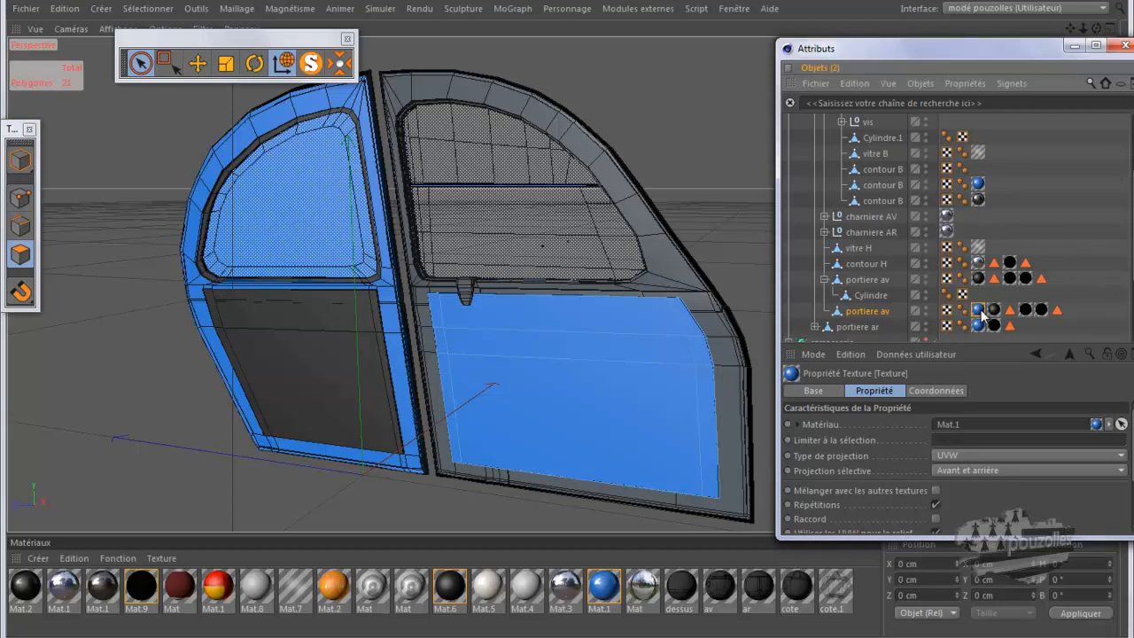
{"action": "left_click_drag", "start_coordinate": [980, 312], "coordinate": [976, 280]}
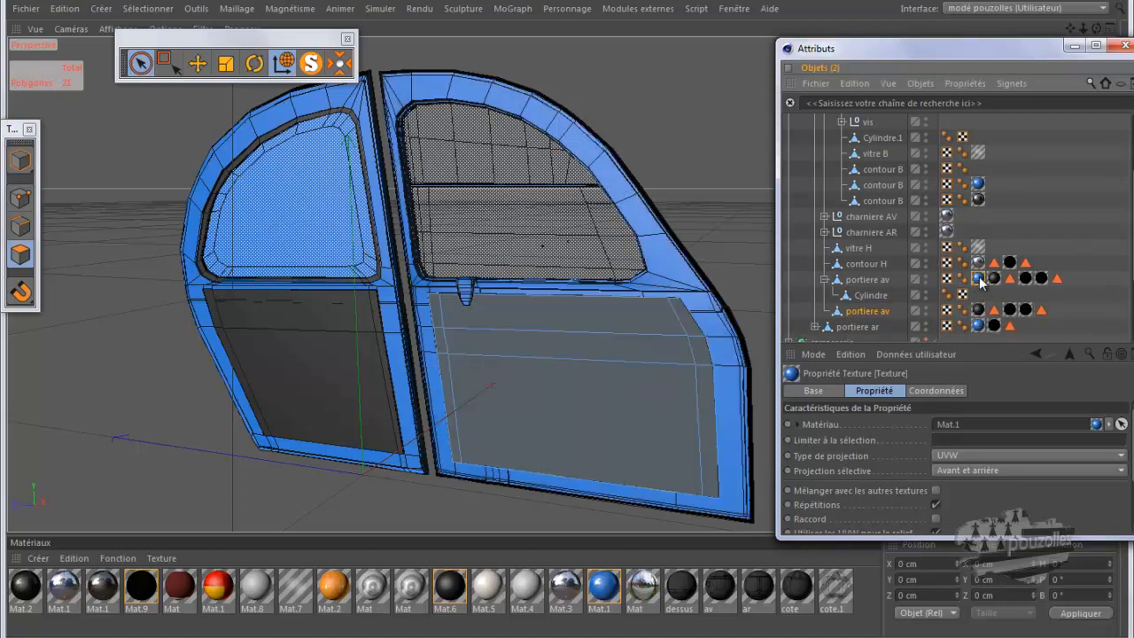
Step: Delete the texture and selection tags of the lower portiere av panel, and copy the Mat.9 texture from the upper portiere av onto it
{"action": "left_click", "coordinate": [994, 280]}
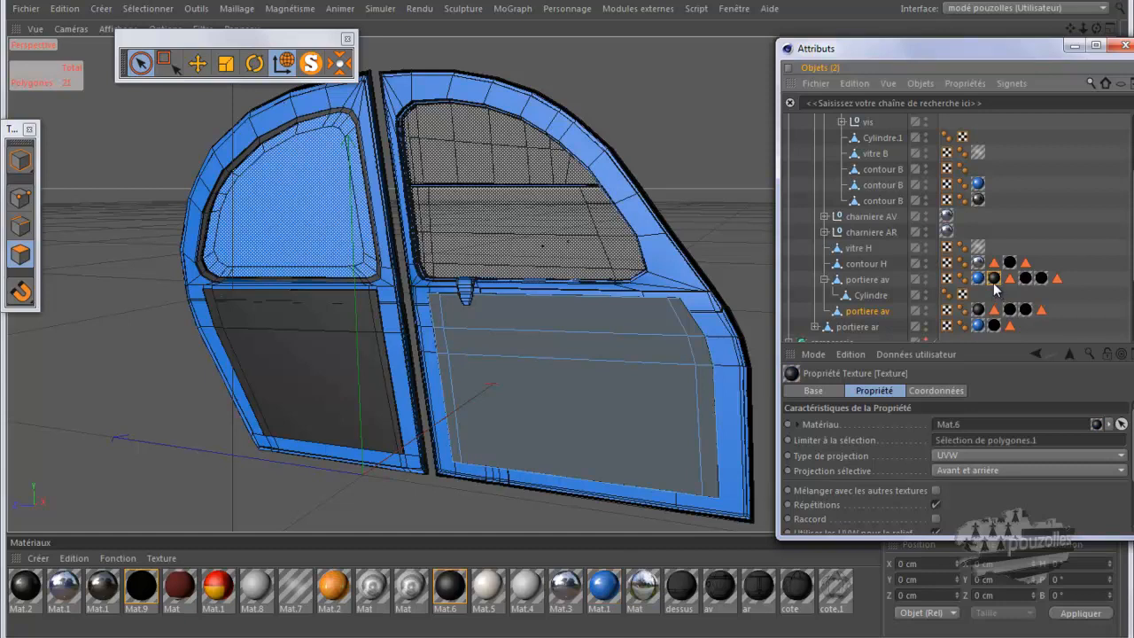
{"action": "left_click", "coordinate": [870, 313]}
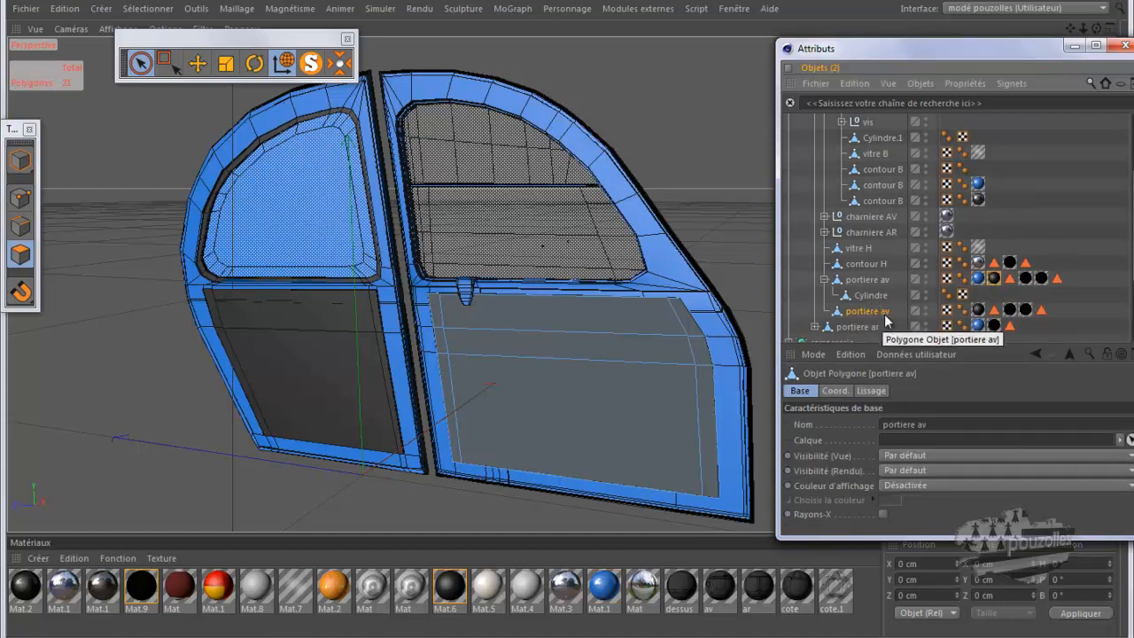
{"action": "left_click_drag", "start_coordinate": [1065, 308], "coordinate": [972, 310]}
{"action": "key", "text": "Delete"}
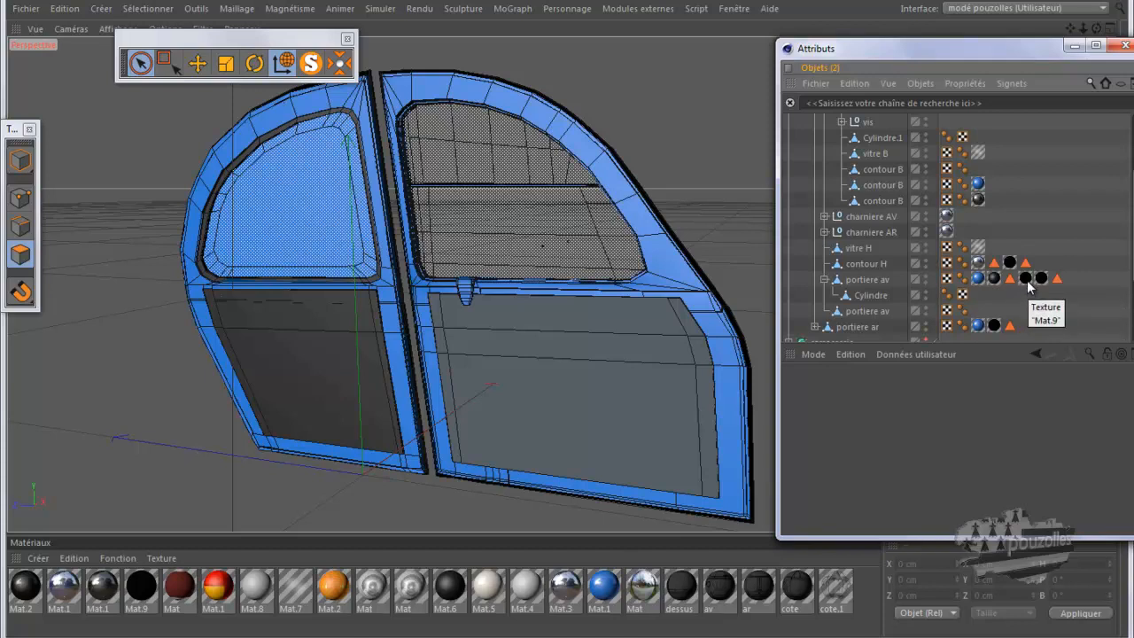
{"action": "left_click_drag", "start_coordinate": [1028, 283], "coordinate": [982, 311]}
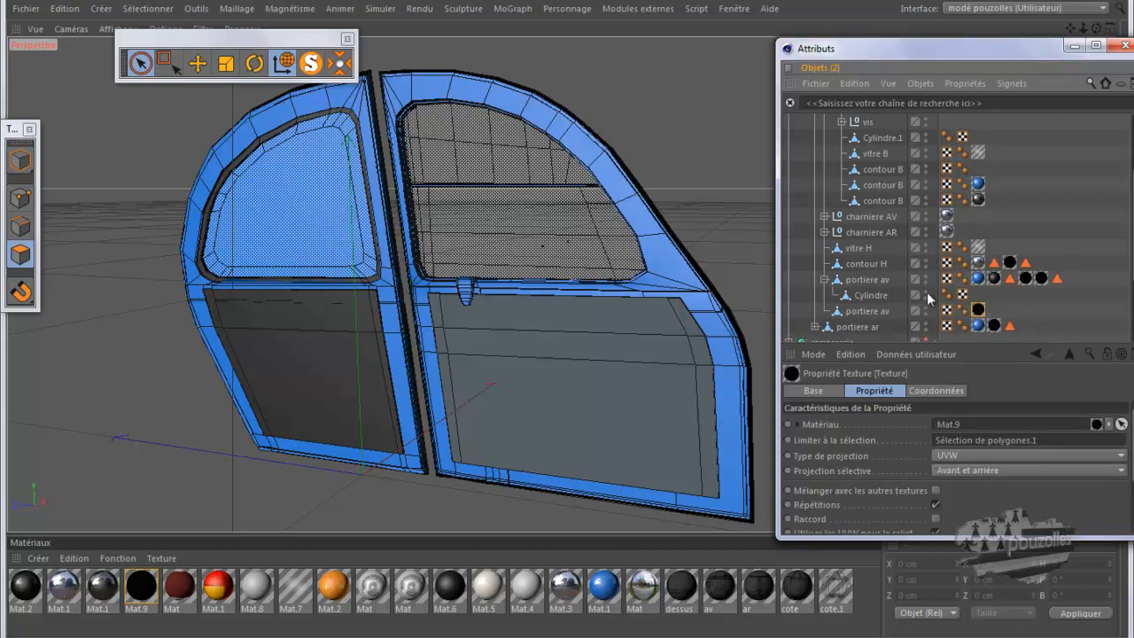
Step: Delete the Mat.9 texture from the lower portiere av panel
{"action": "left_click_drag", "start_coordinate": [1095, 29], "coordinate": [567, 319]}
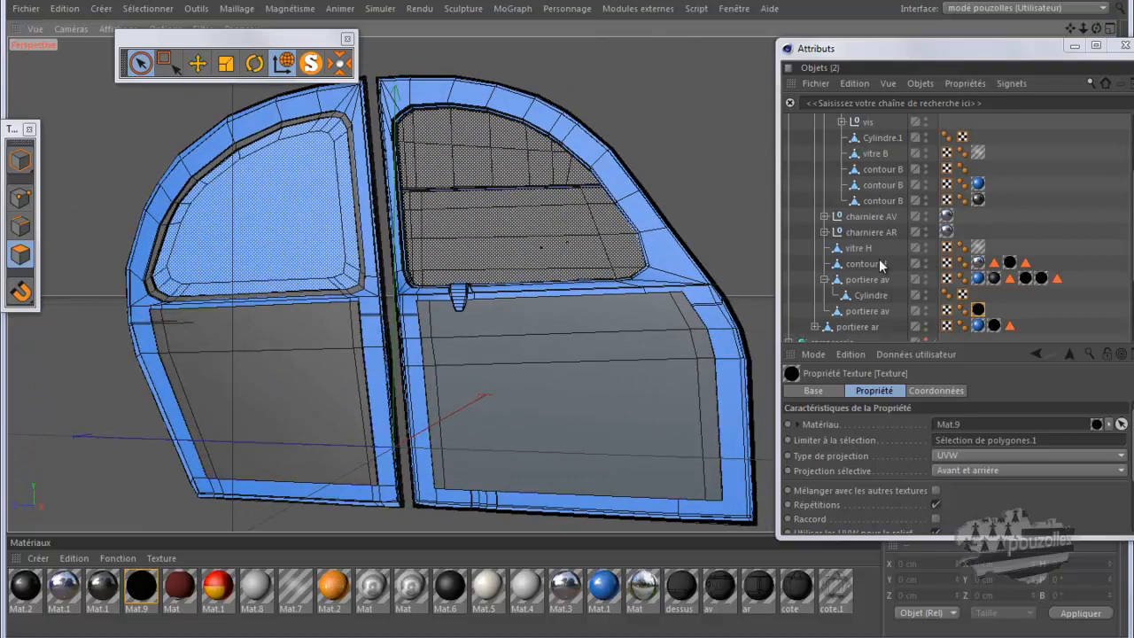
{"action": "left_click", "coordinate": [871, 311]}
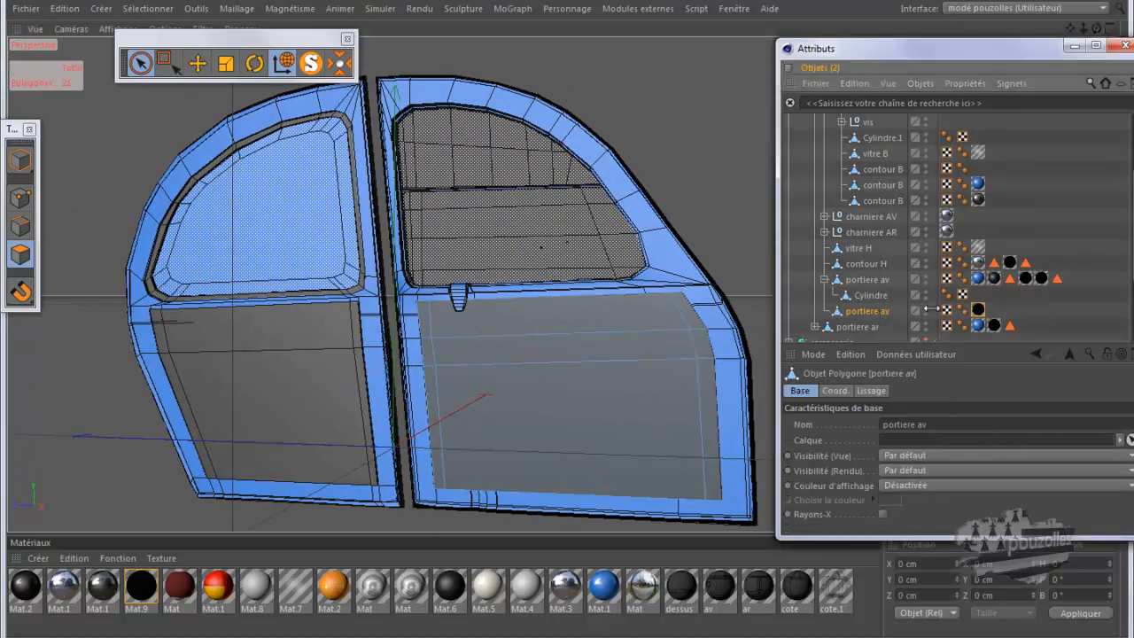
{"action": "left_click", "coordinate": [976, 309]}
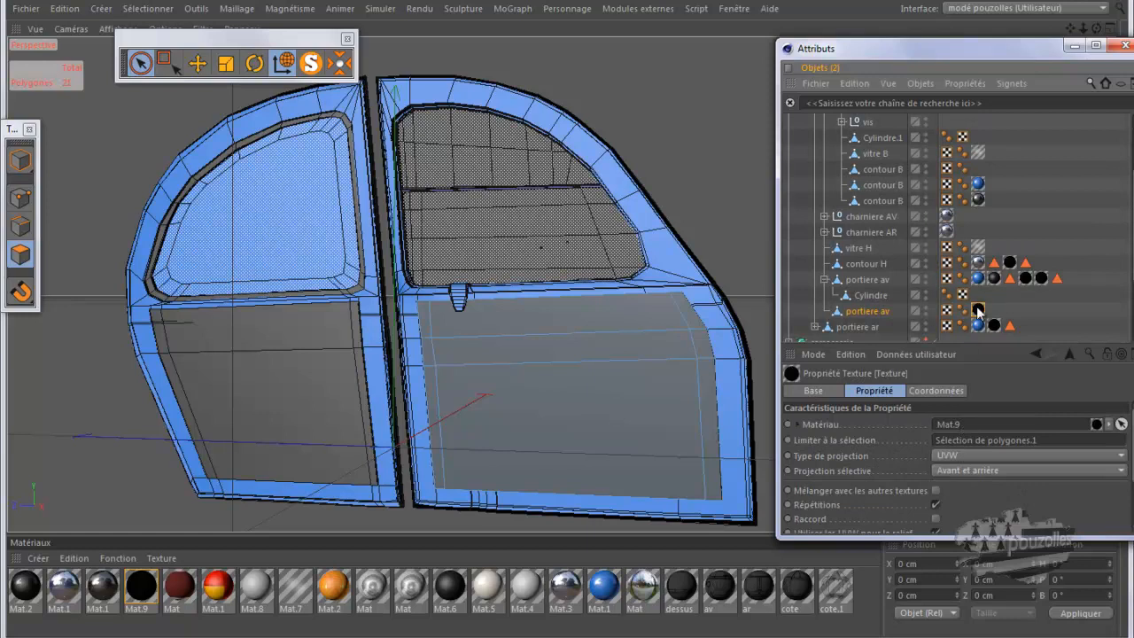
{"action": "key", "text": "Delete"}
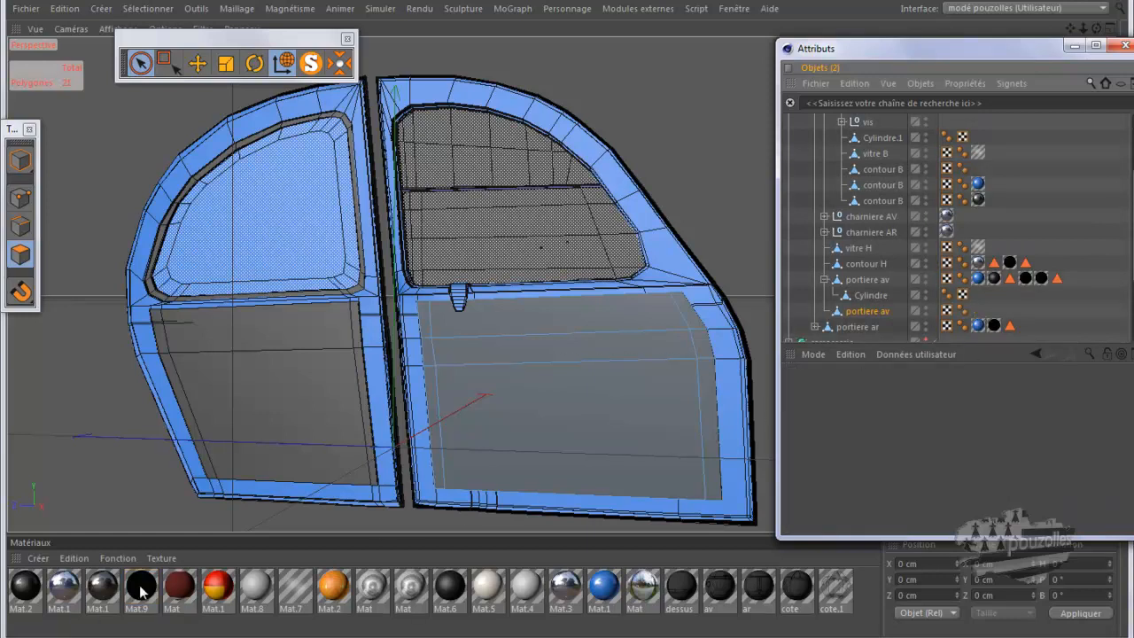
Step: Try the Mat.9 material on the lower portiere av panel without a selection restriction, and remove it
{"action": "left_click_drag", "start_coordinate": [141, 591], "coordinate": [871, 295]}
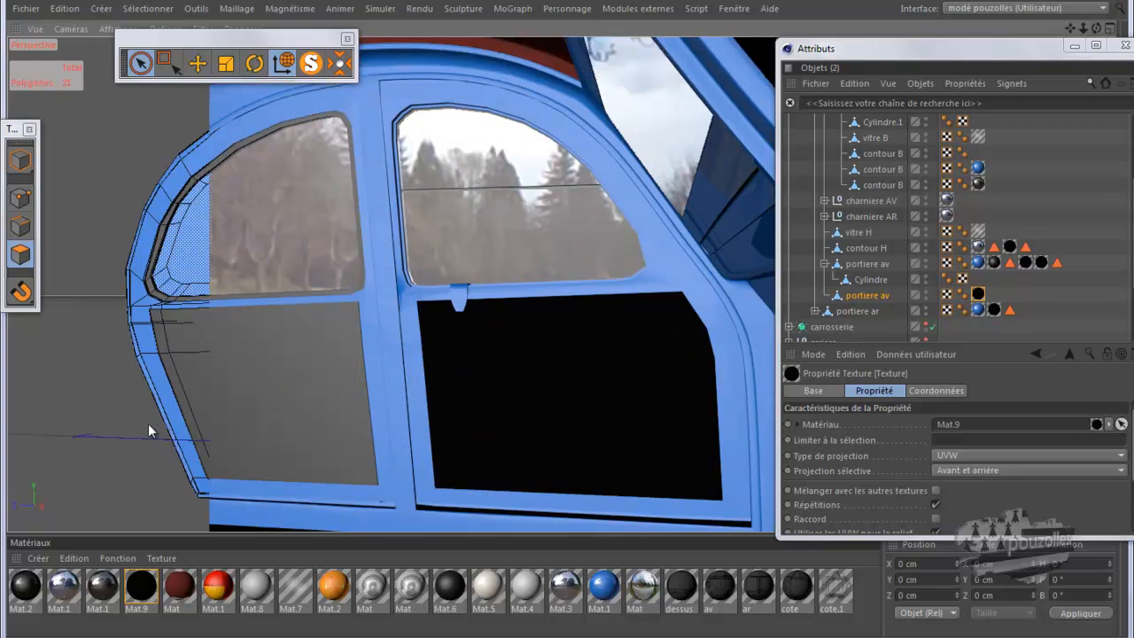
{"action": "left_click", "coordinate": [980, 293]}
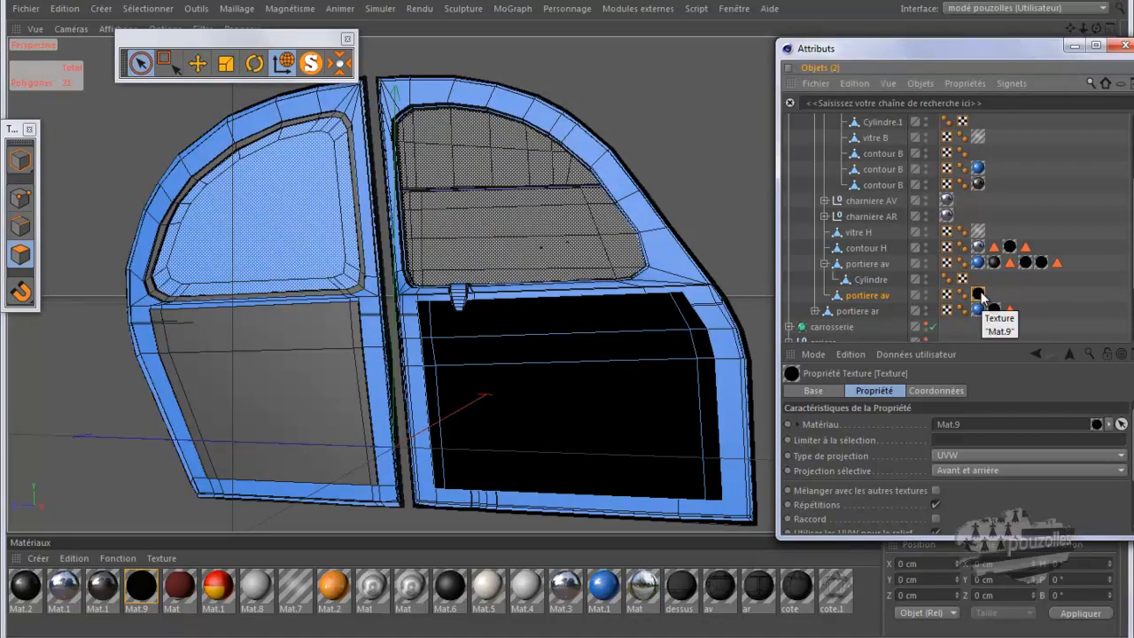
{"action": "key", "text": "Delete"}
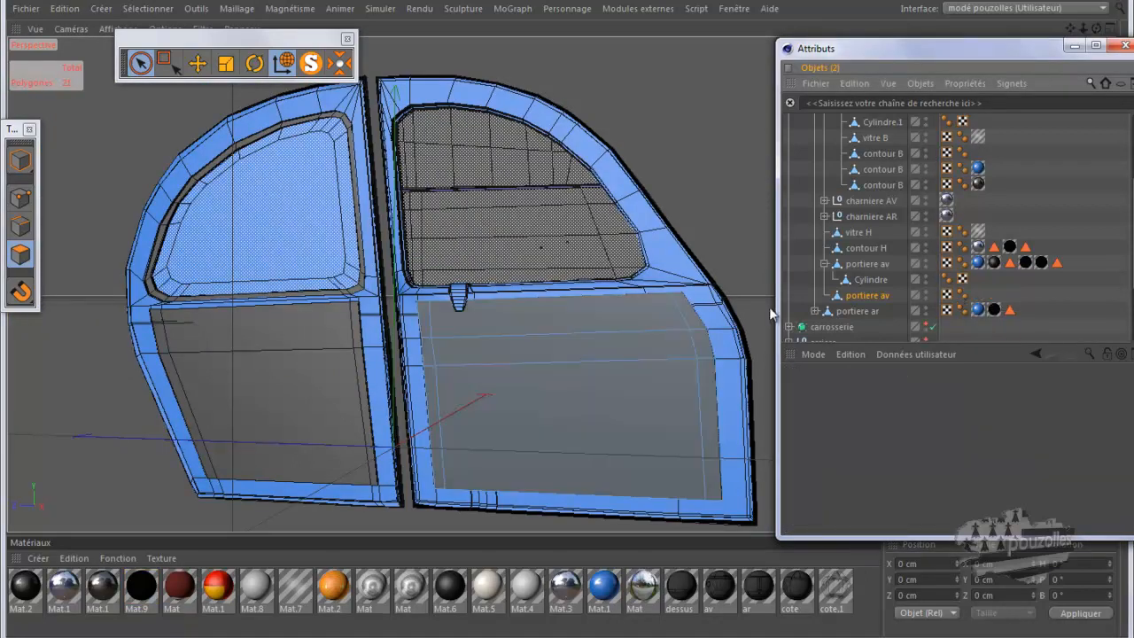
Step: Locate the rear door's inner panel object under portiere ar, and copy its name garniture
{"action": "left_click", "coordinate": [18, 162]}
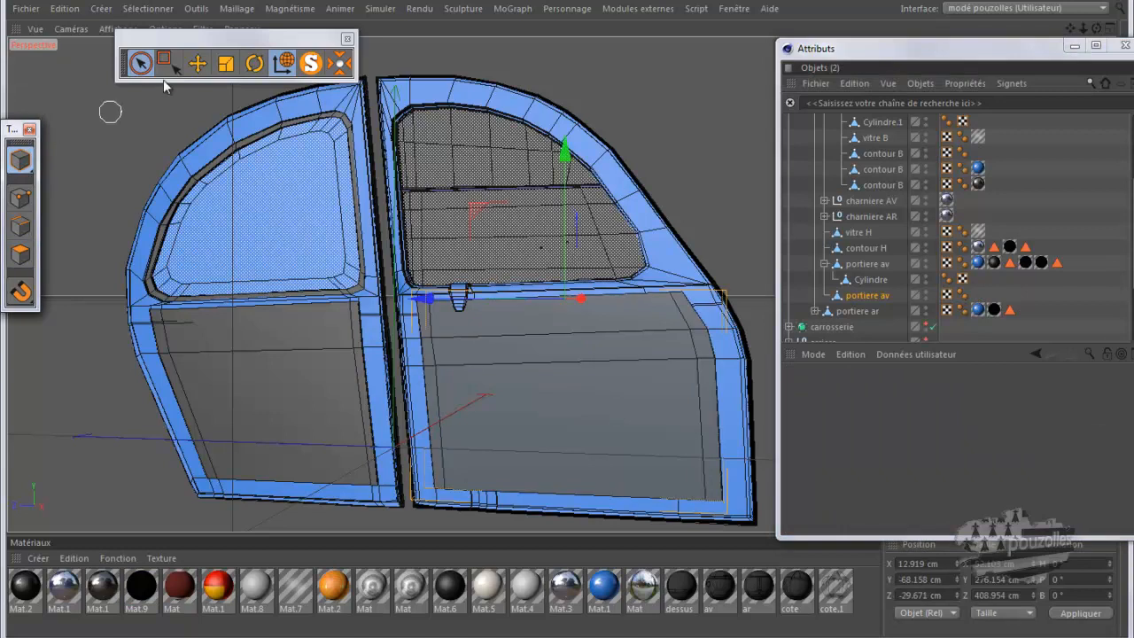
{"action": "left_click", "coordinate": [198, 65]}
{"action": "left_click", "coordinate": [252, 333]}
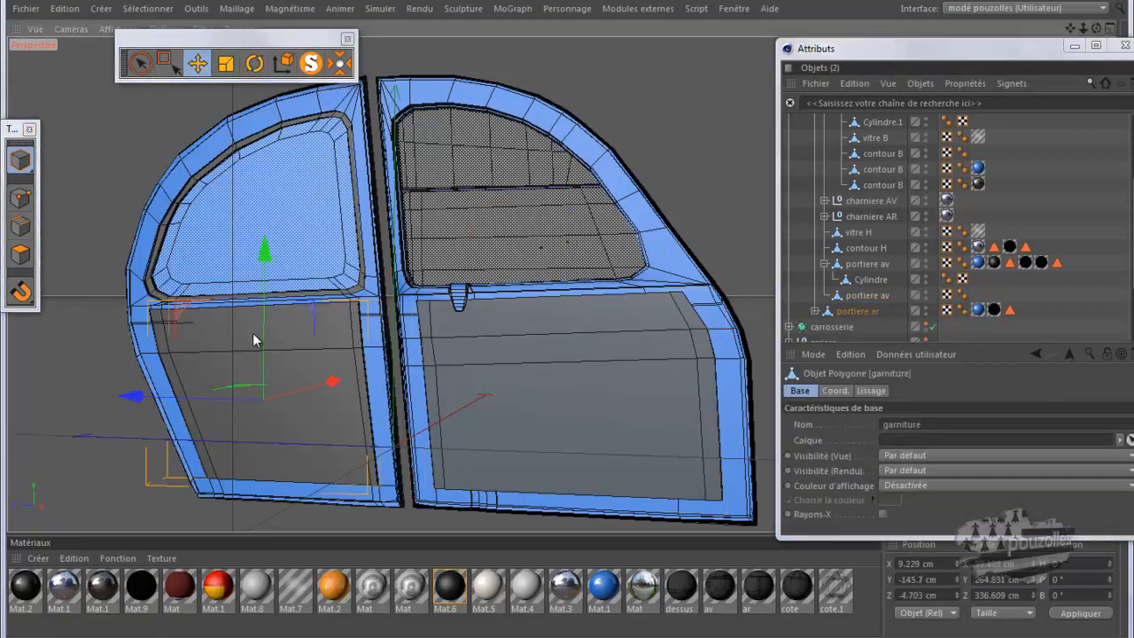
{"action": "left_click", "coordinate": [814, 311]}
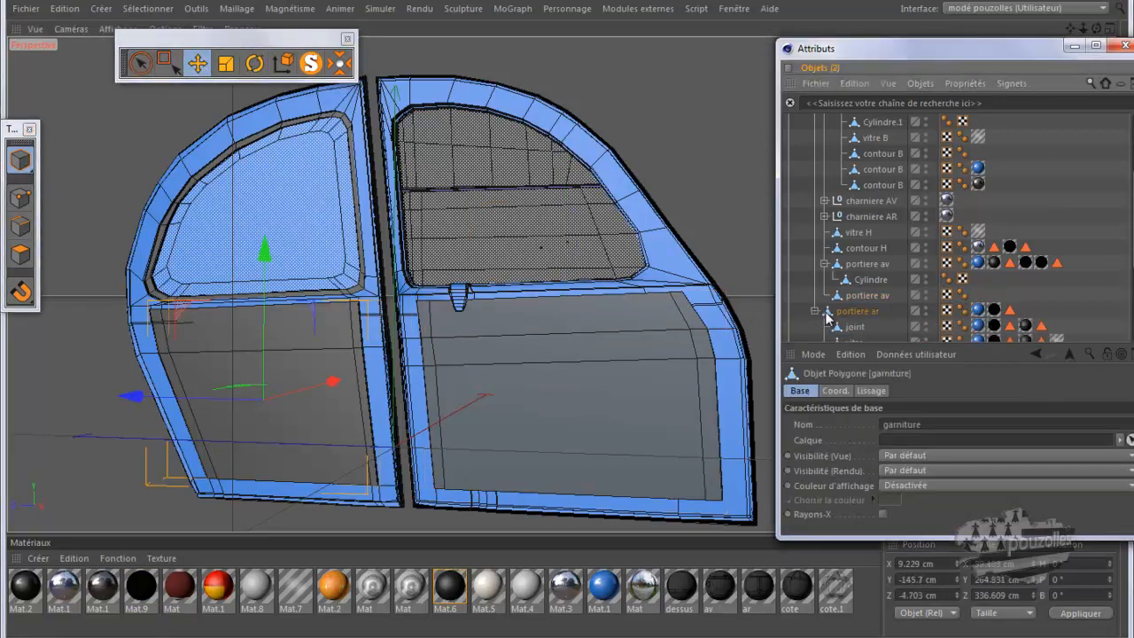
{"action": "scroll", "coordinate": [846, 317], "scroll_direction": "down", "scroll_amount": 2}
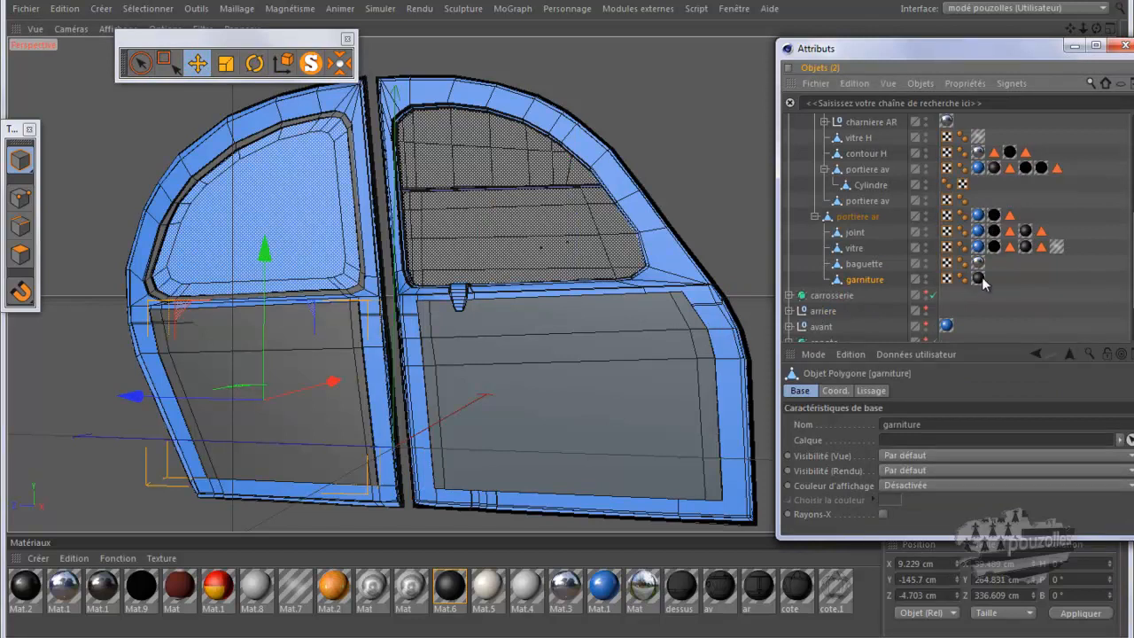
{"action": "double_click", "coordinate": [866, 279]}
{"action": "key", "text": "ctrl+c"}
{"action": "right_click", "coordinate": [873, 281]}
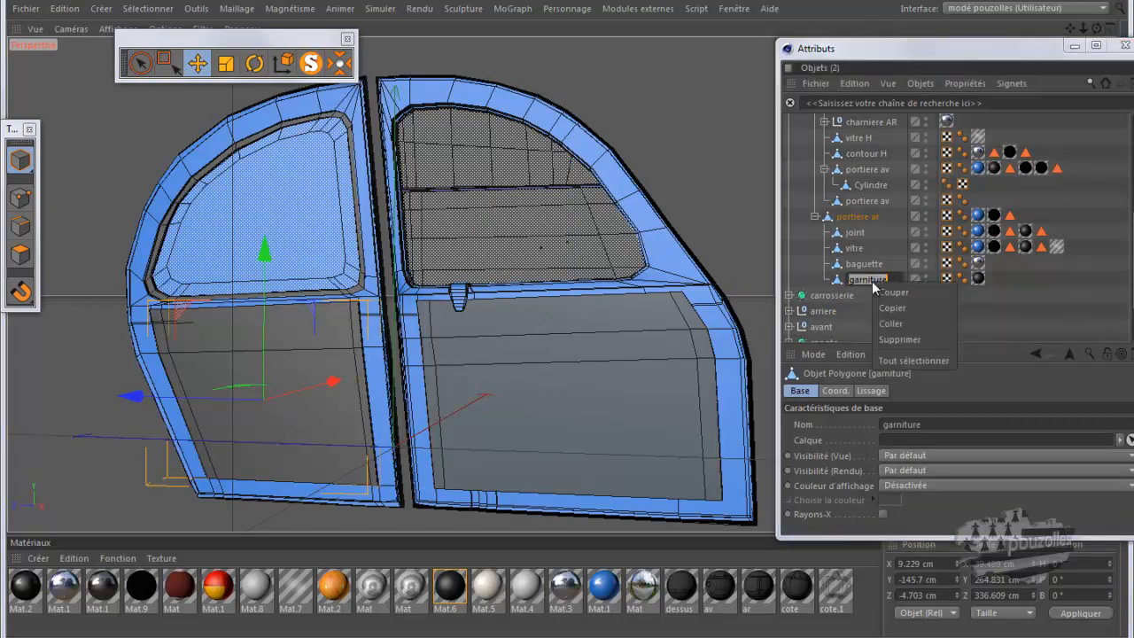
{"action": "left_click", "coordinate": [892, 309]}
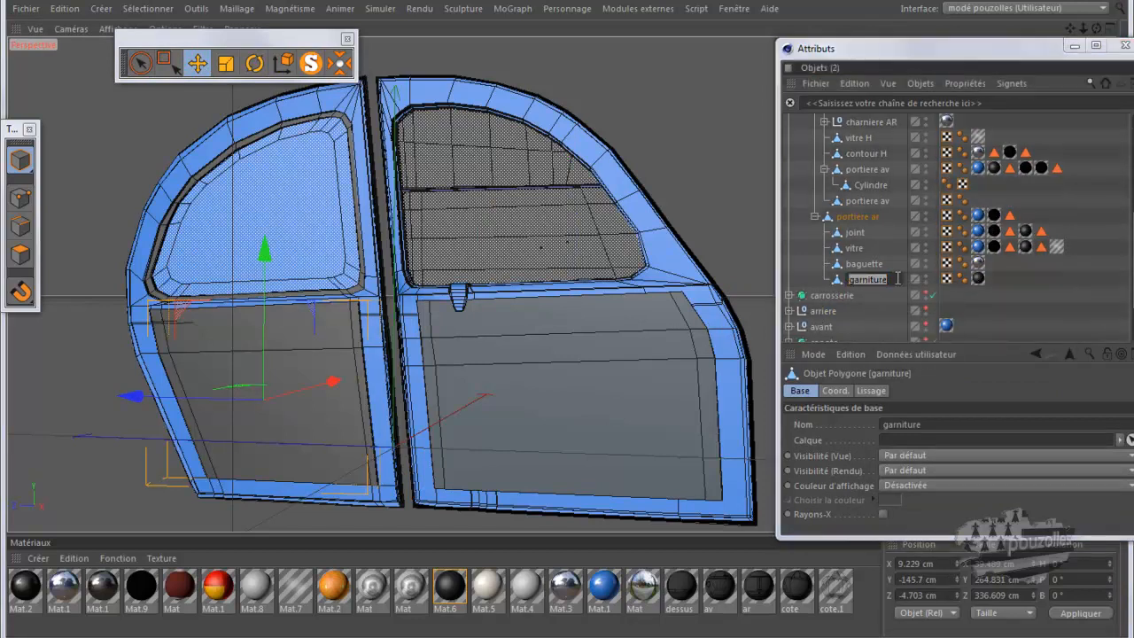
Step: Rename the lower portiere av object as garniture by pasting the copied name
{"action": "scroll", "coordinate": [807, 263], "scroll_direction": "up", "scroll_amount": 3}
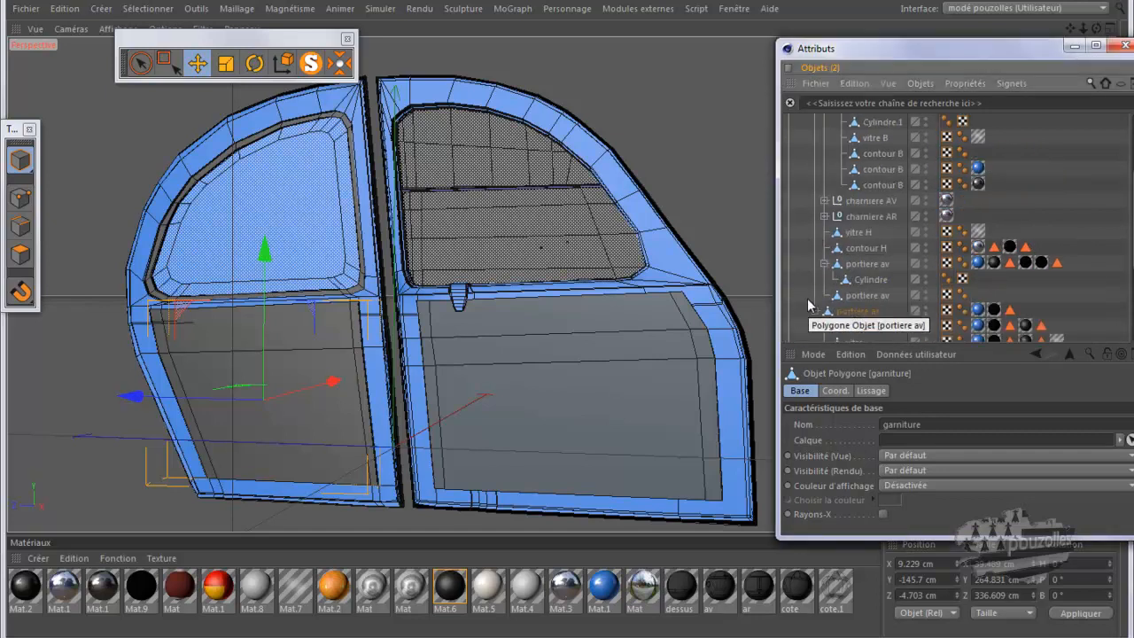
{"action": "left_click", "coordinate": [871, 296]}
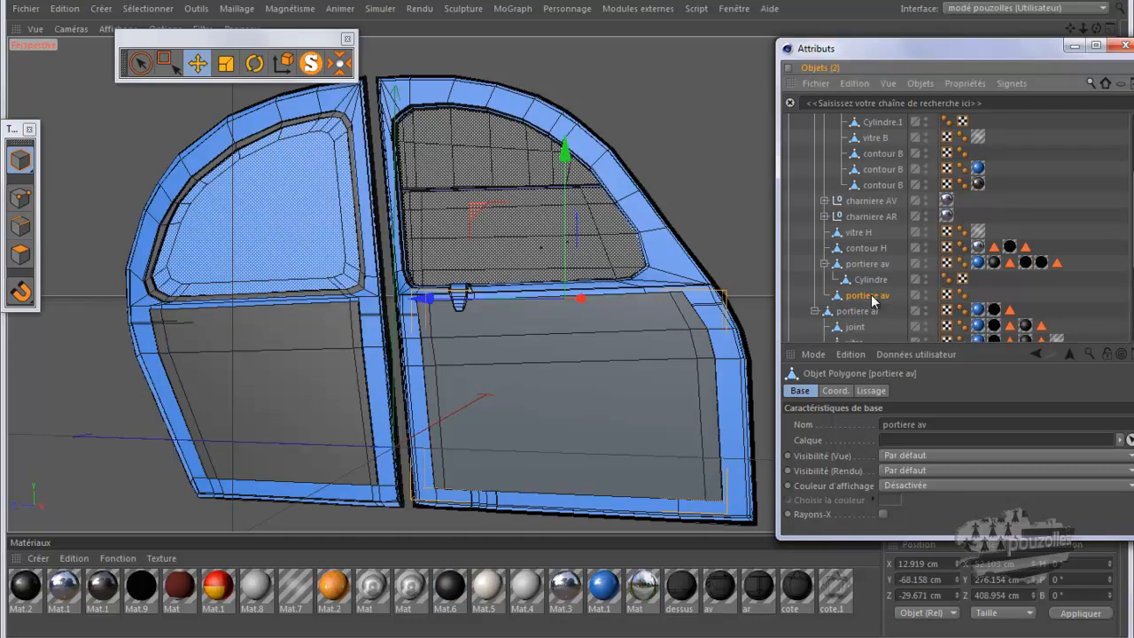
{"action": "double_click", "coordinate": [872, 296]}
{"action": "right_click", "coordinate": [875, 299]}
{"action": "left_click", "coordinate": [891, 337]}
{"action": "key", "text": "Return"}
Step: Apply the rear panel's Mat.6 material to the front door's garniture object
{"action": "scroll", "coordinate": [804, 297], "scroll_direction": "down", "scroll_amount": 3}
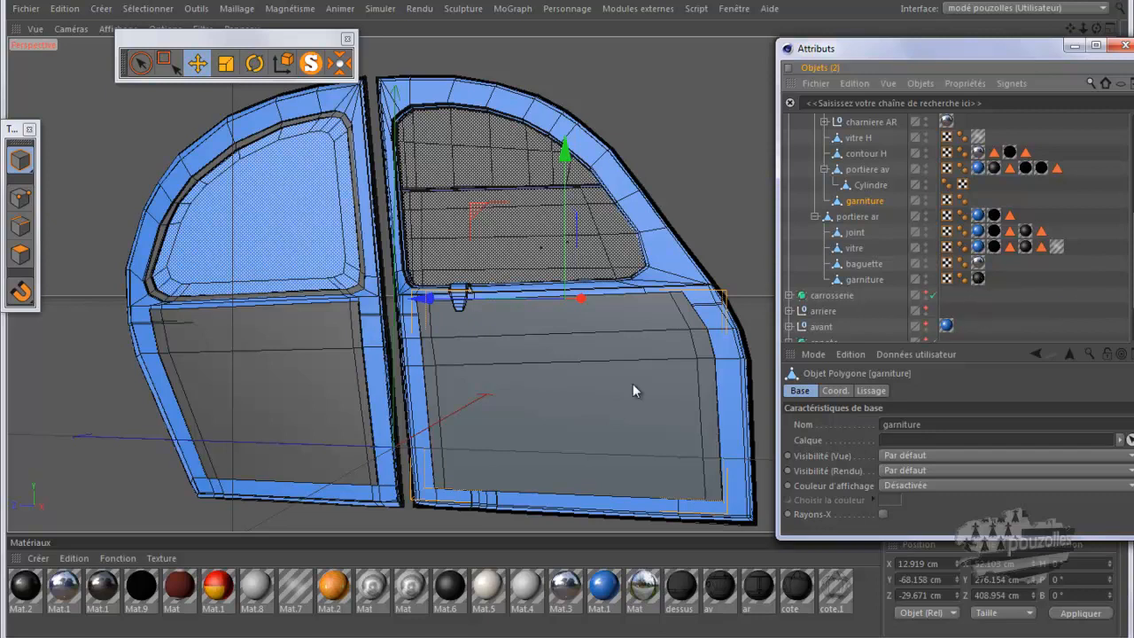
{"action": "left_click", "coordinate": [978, 278]}
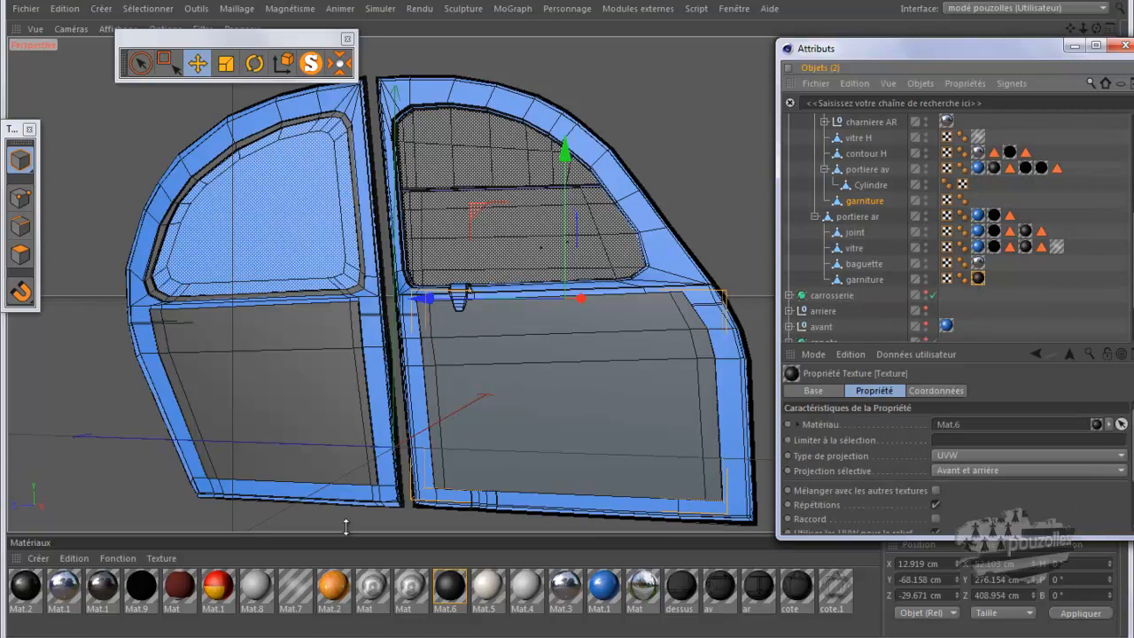
{"action": "left_click_drag", "start_coordinate": [448, 585], "coordinate": [869, 201]}
Step: Enable the portieres subdivision surface with Symétrie left disabled, and examine the smoothed door panels
{"action": "scroll", "coordinate": [350, 328], "scroll_direction": "down", "scroll_amount": 3}
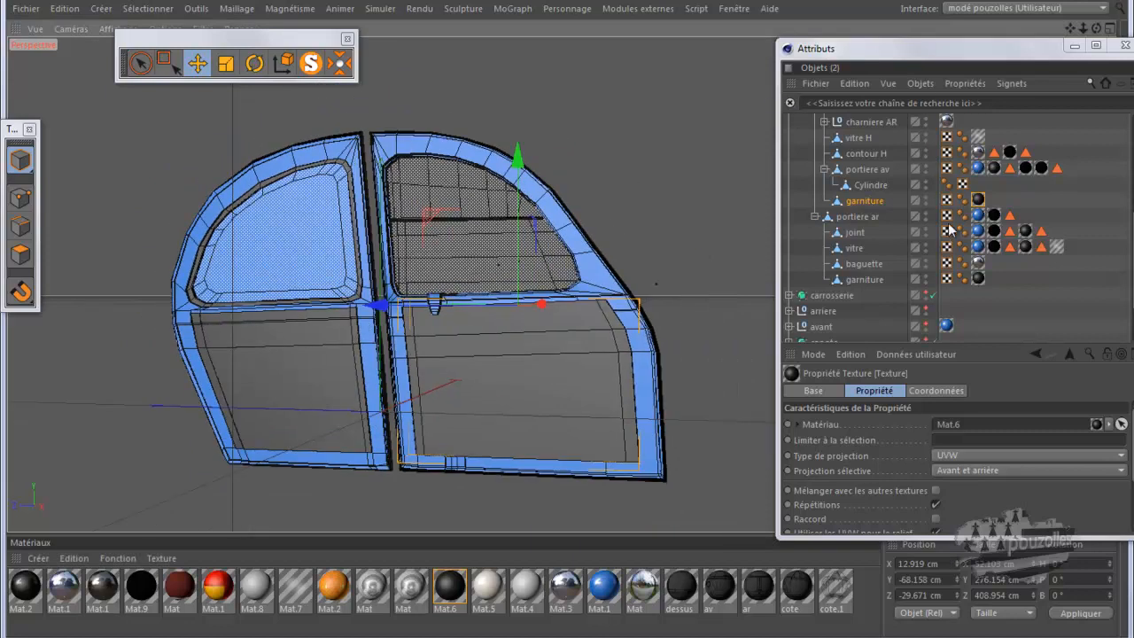
{"action": "scroll", "coordinate": [949, 228], "scroll_direction": "up", "scroll_amount": 5}
{"action": "left_click", "coordinate": [934, 183]}
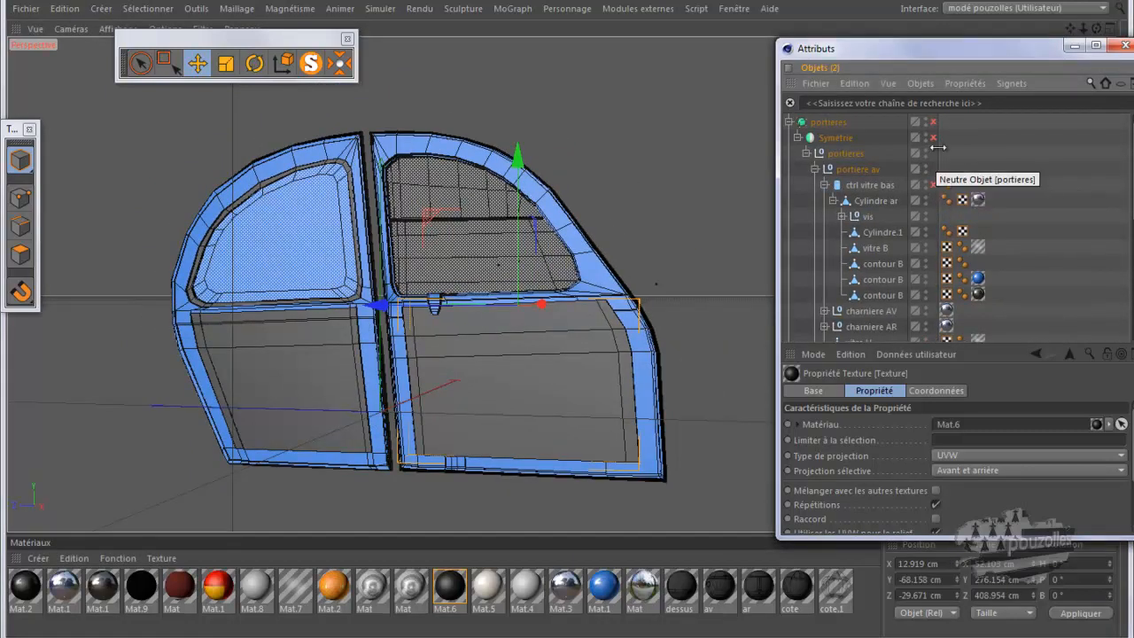
{"action": "left_click", "coordinate": [935, 138]}
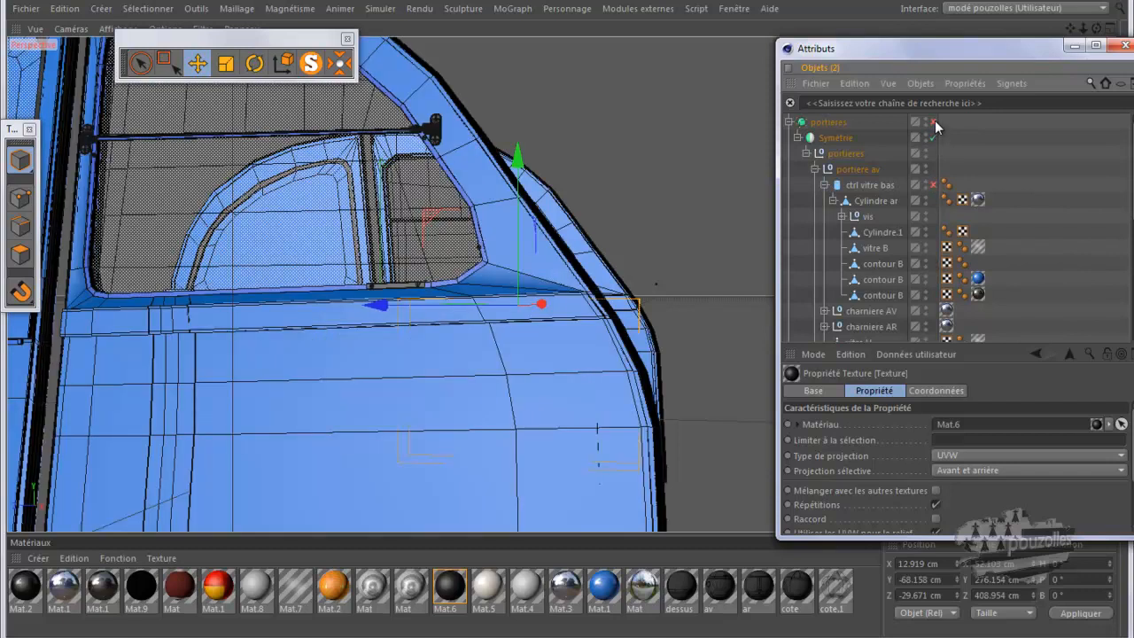
{"action": "left_click", "coordinate": [934, 139]}
{"action": "left_click", "coordinate": [933, 123]}
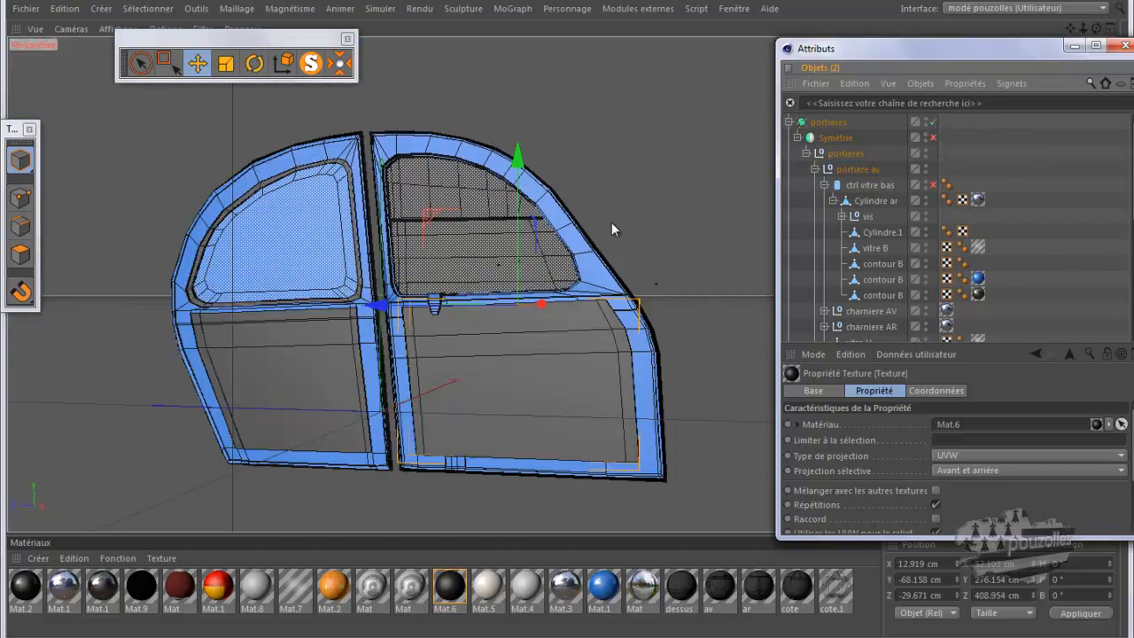
{"action": "scroll", "coordinate": [403, 306], "scroll_direction": "up", "scroll_amount": 2}
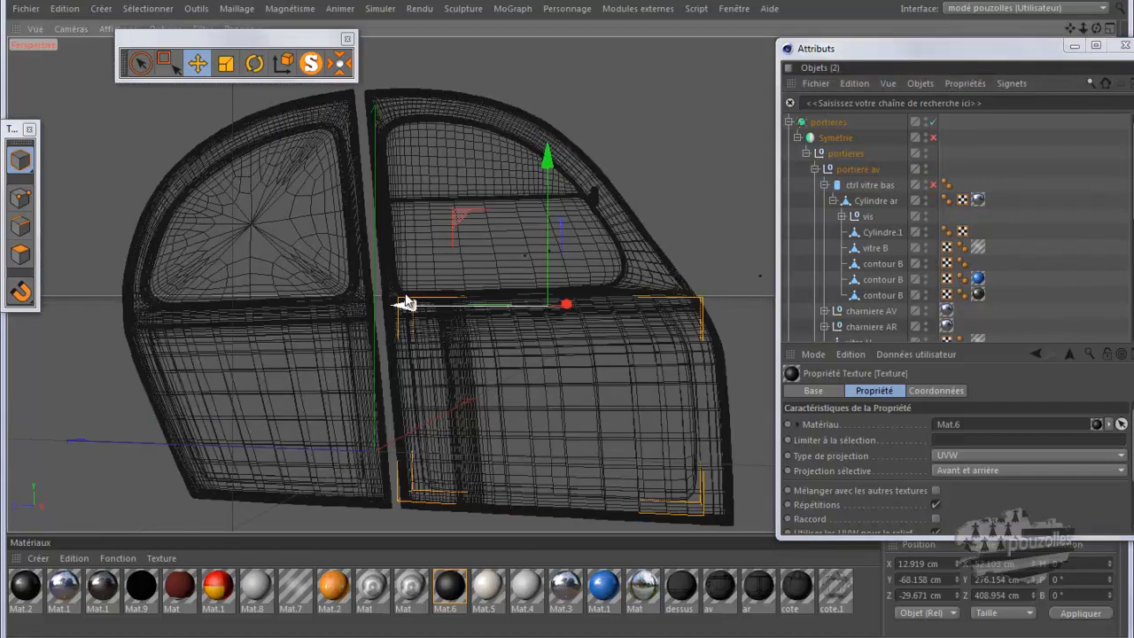
{"action": "scroll", "coordinate": [403, 303], "scroll_direction": "up", "scroll_amount": 3}
{"action": "scroll", "coordinate": [404, 298], "scroll_direction": "up", "scroll_amount": 1}
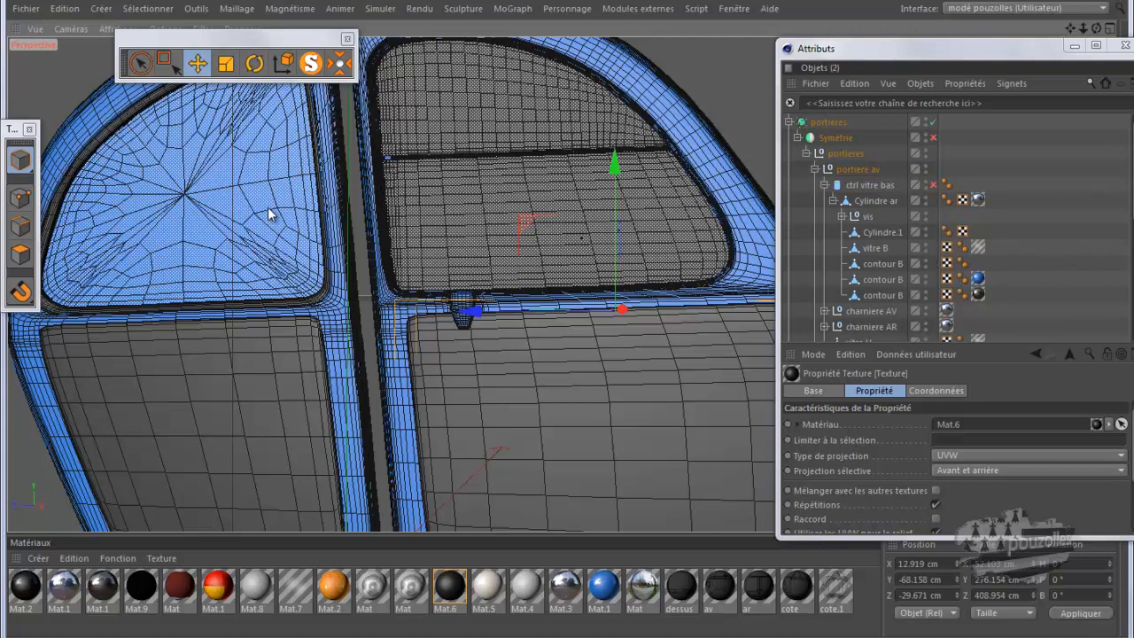
{"action": "scroll", "coordinate": [290, 204], "scroll_direction": "down", "scroll_amount": 3}
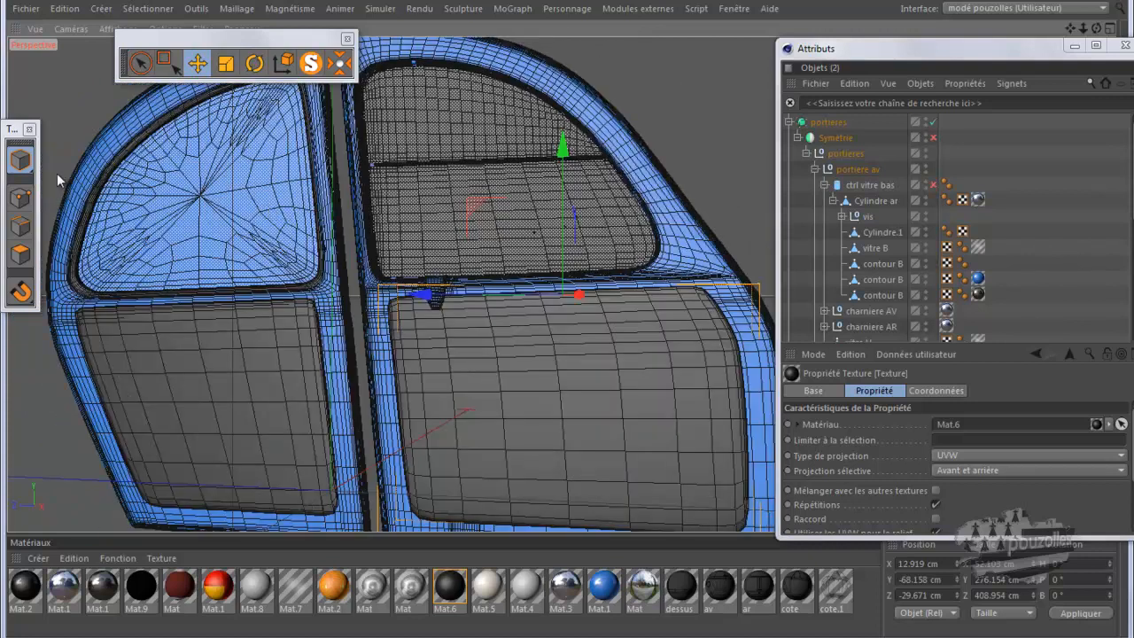
Step: Select the rear door's vitre object under portiere ar and isolate it in solo mode
{"action": "left_click", "coordinate": [219, 192]}
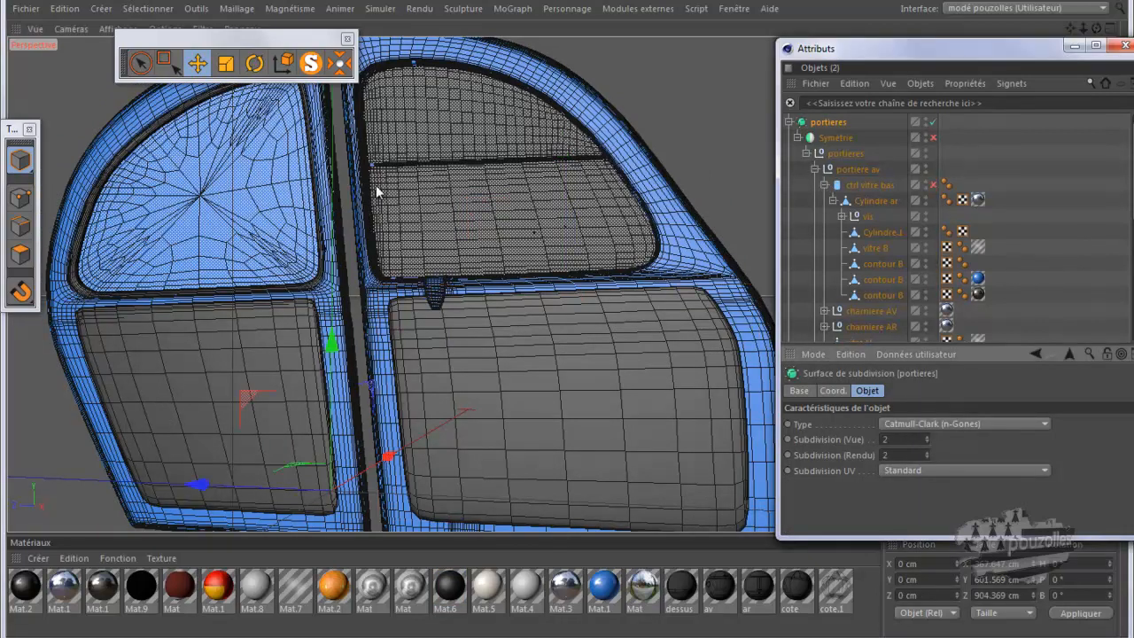
{"action": "scroll", "coordinate": [894, 193], "scroll_direction": "down", "scroll_amount": 6}
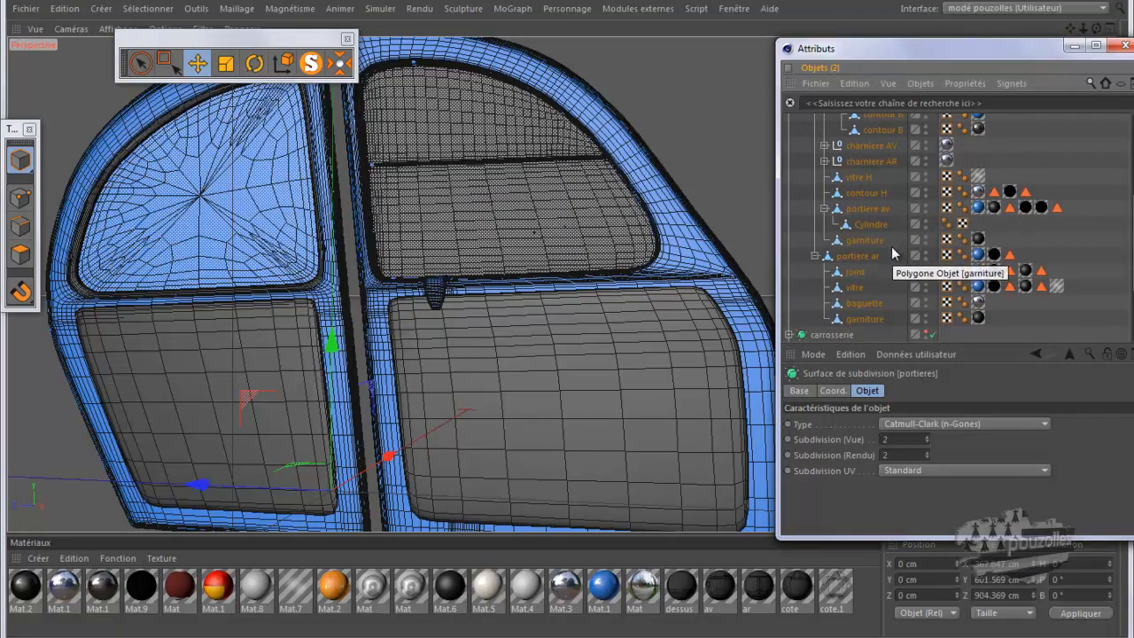
{"action": "left_click", "coordinate": [859, 287]}
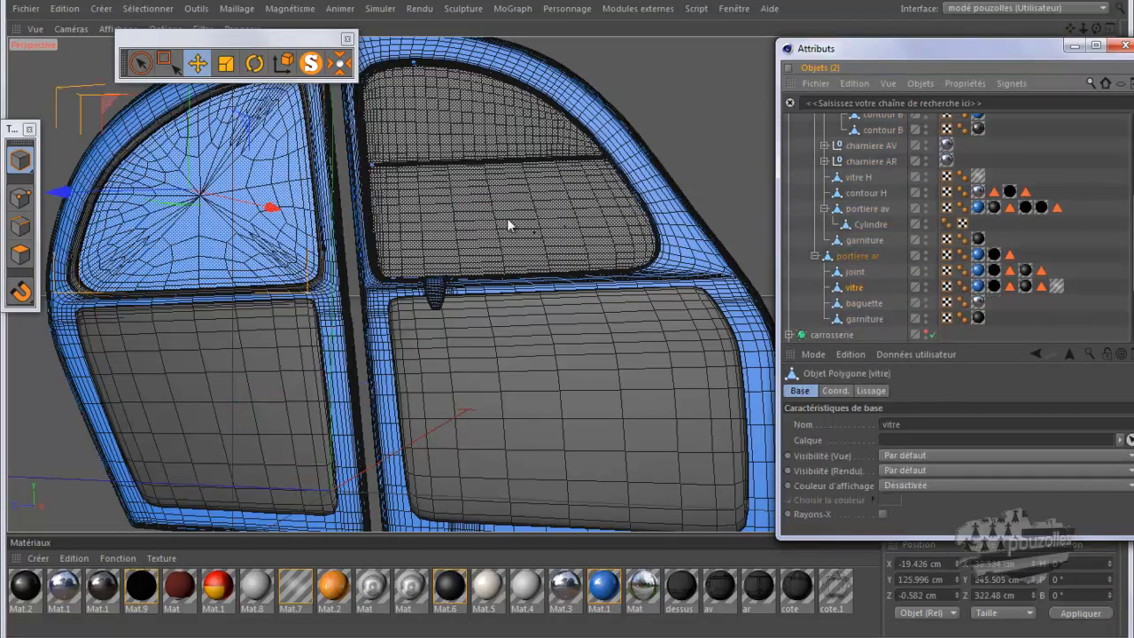
{"action": "left_click", "coordinate": [312, 65]}
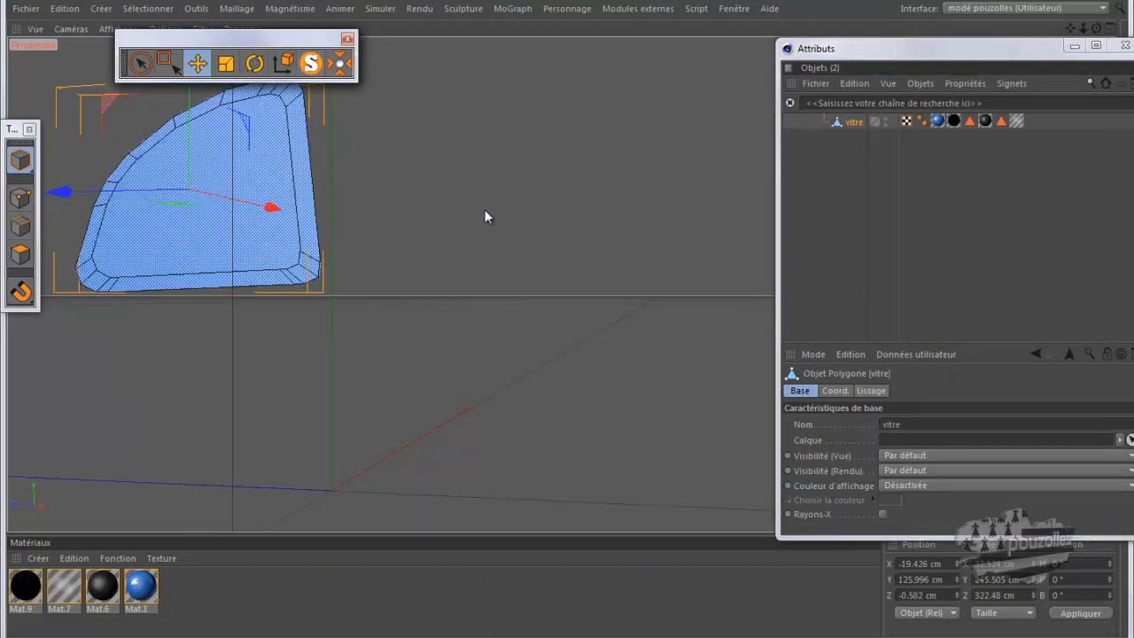
{"action": "scroll", "coordinate": [650, 269], "scroll_direction": "down", "scroll_amount": 3}
{"action": "scroll", "coordinate": [311, 249], "scroll_direction": "up", "scroll_amount": 3}
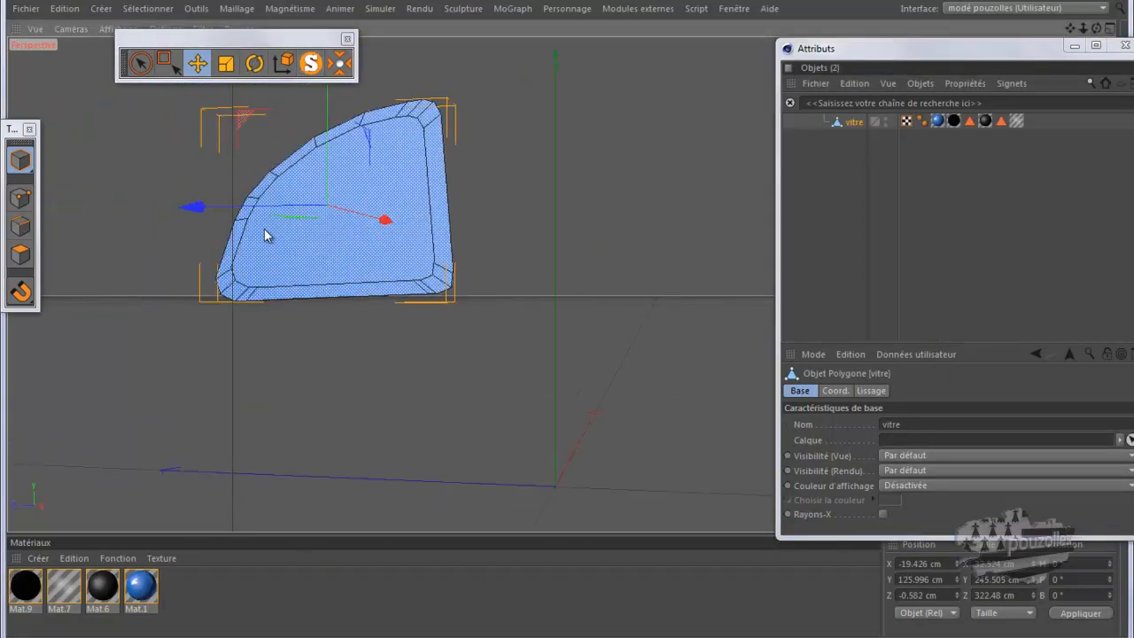
Step: Show the vitre object's points in the enlarged Gauche view
{"action": "left_click", "coordinate": [22, 199]}
{"action": "middle_click", "coordinate": [260, 357]}
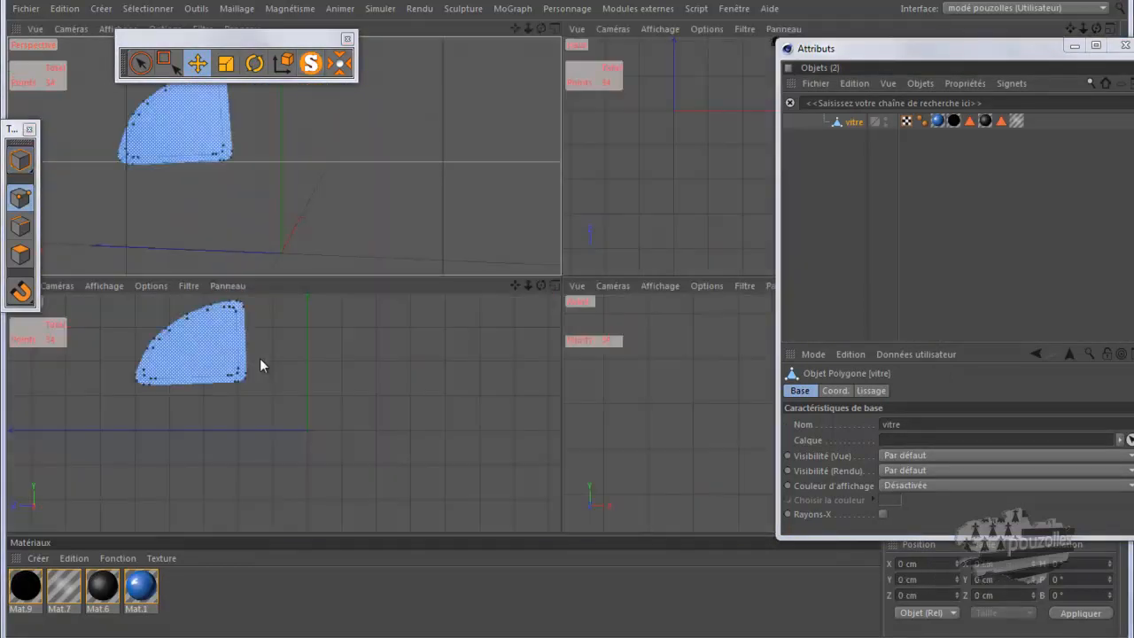
{"action": "middle_click", "coordinate": [225, 343]}
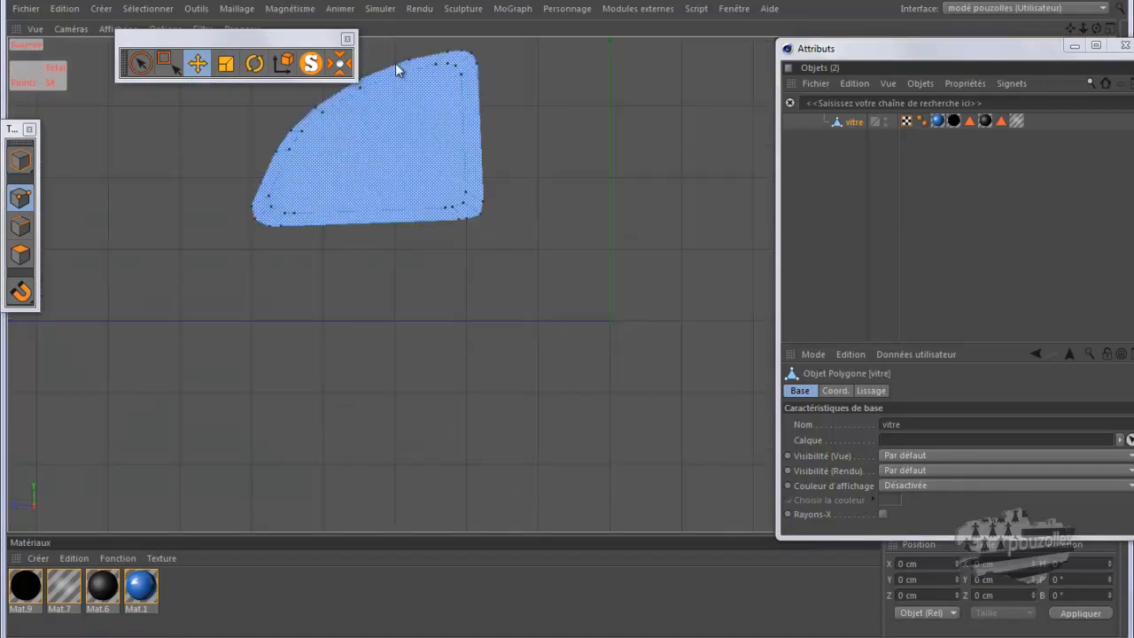
{"action": "scroll", "coordinate": [393, 63], "scroll_direction": "up", "scroll_amount": 6}
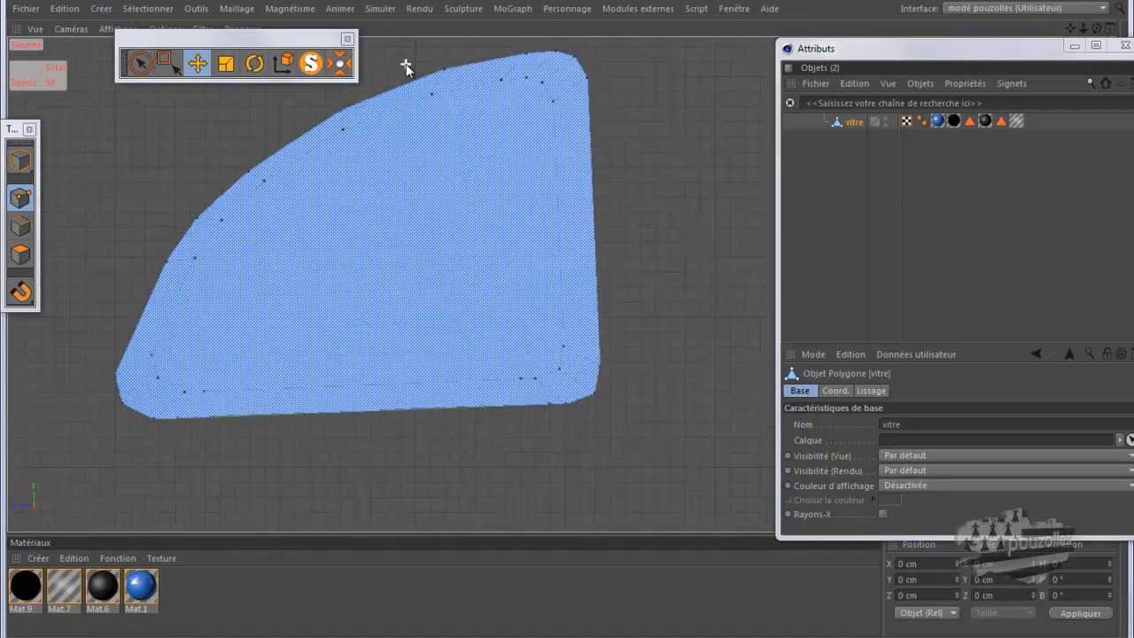
{"action": "scroll", "coordinate": [406, 64], "scroll_direction": "up", "scroll_amount": 1}
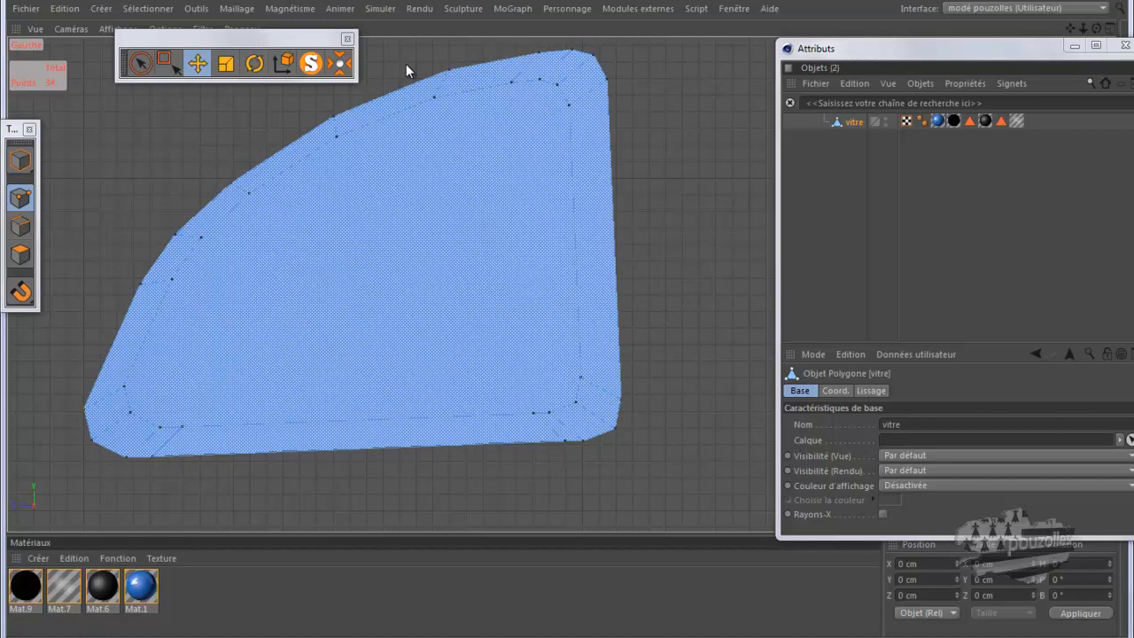
Step: Delete all texture and polygon selection tags from the vitre object
{"action": "left_click_drag", "start_coordinate": [937, 136], "coordinate": [1009, 106]}
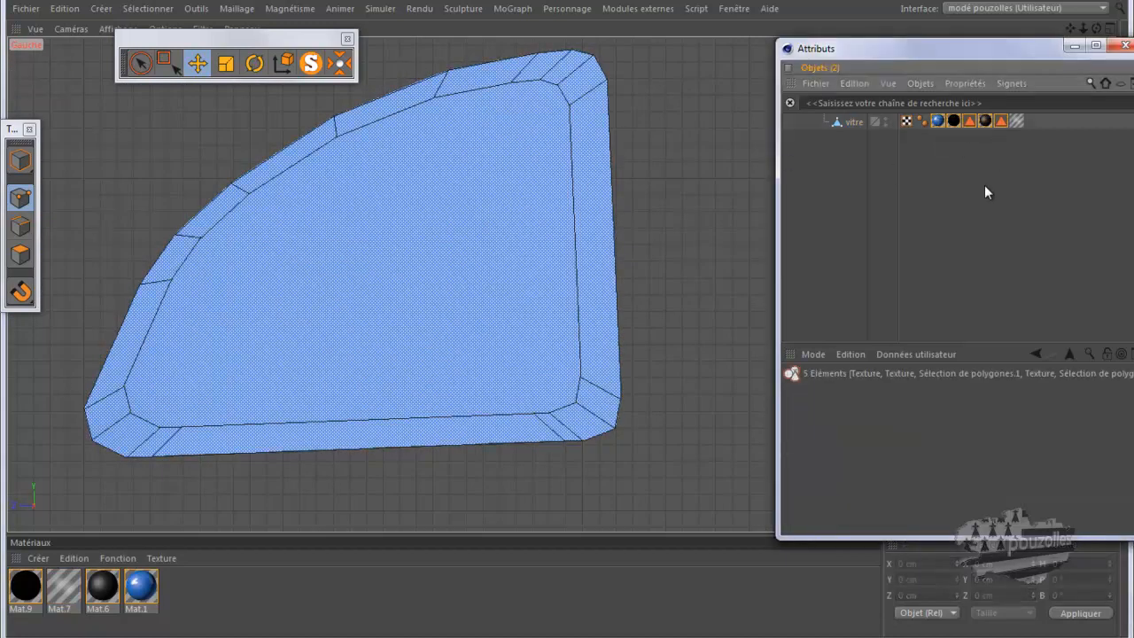
{"action": "key", "text": "Delete"}
{"action": "left_click", "coordinate": [937, 122]}
{"action": "key", "text": "Delete"}
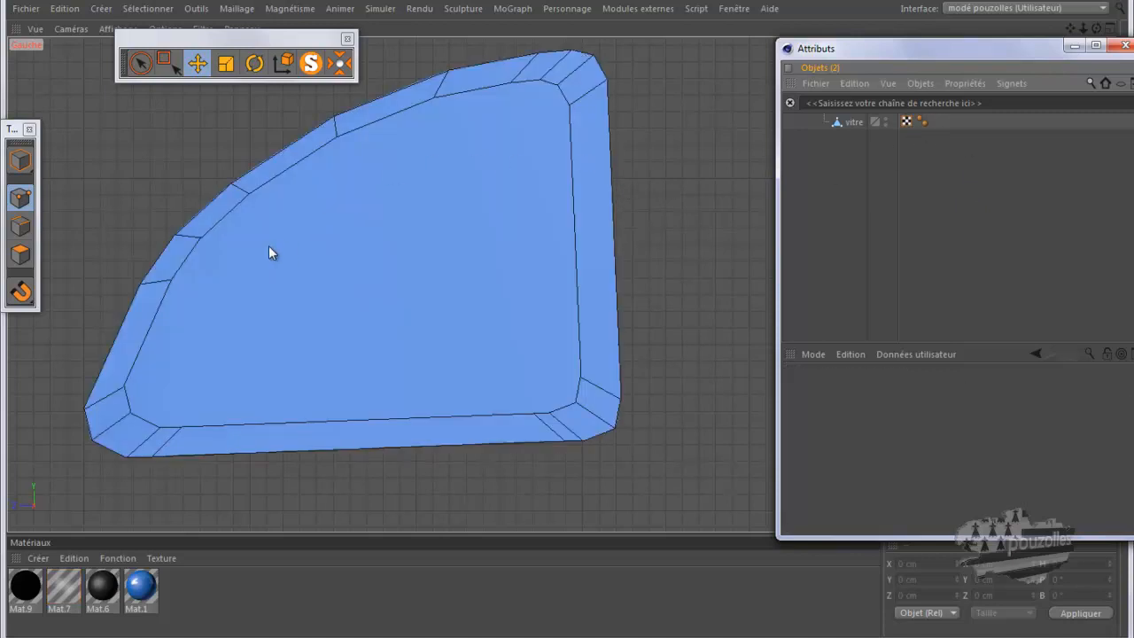
Step: Cut the vitre object with five crosswise Couteau lines in Ligne mode, from the inner points of its curved side toward the straight side
{"action": "left_click", "coordinate": [848, 122]}
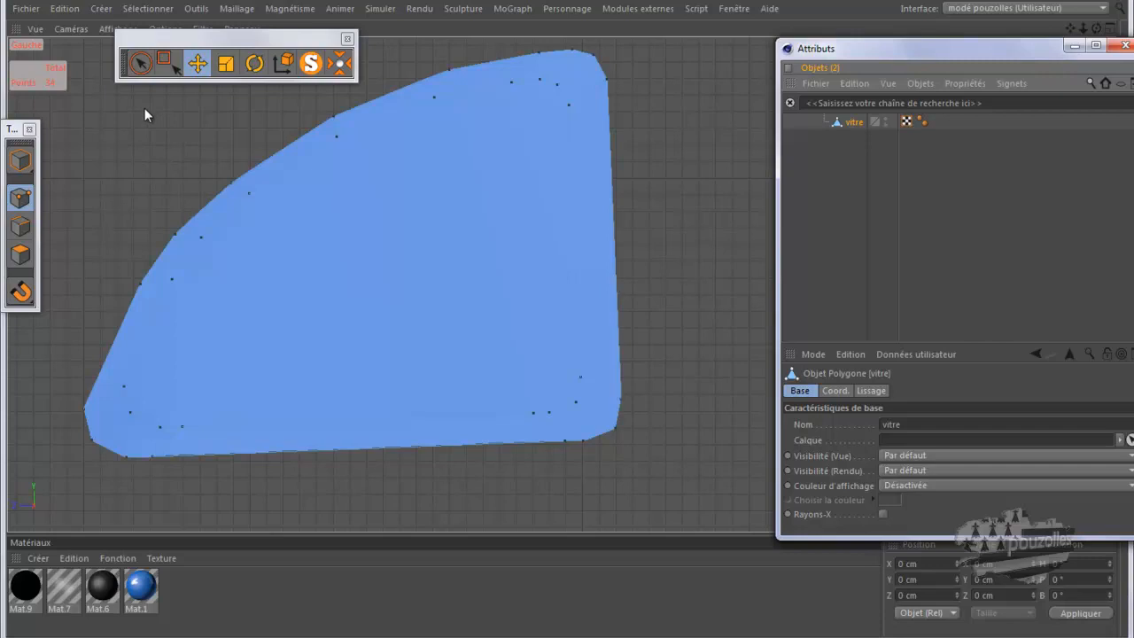
{"action": "key", "text": "k"}
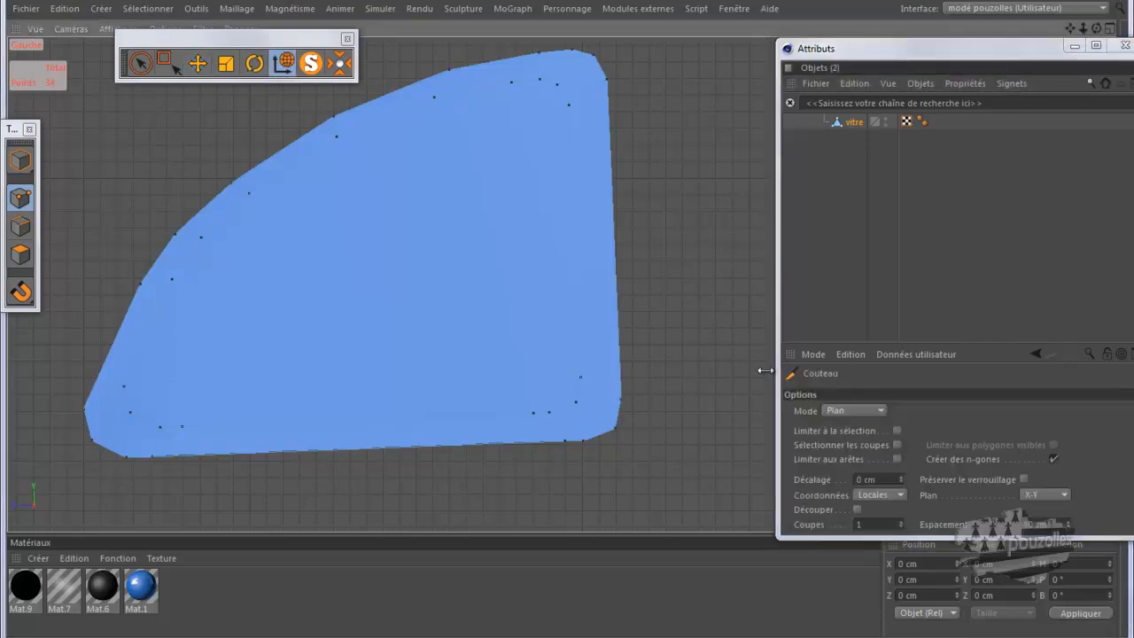
{"action": "left_click", "coordinate": [863, 411]}
{"action": "left_click", "coordinate": [864, 428]}
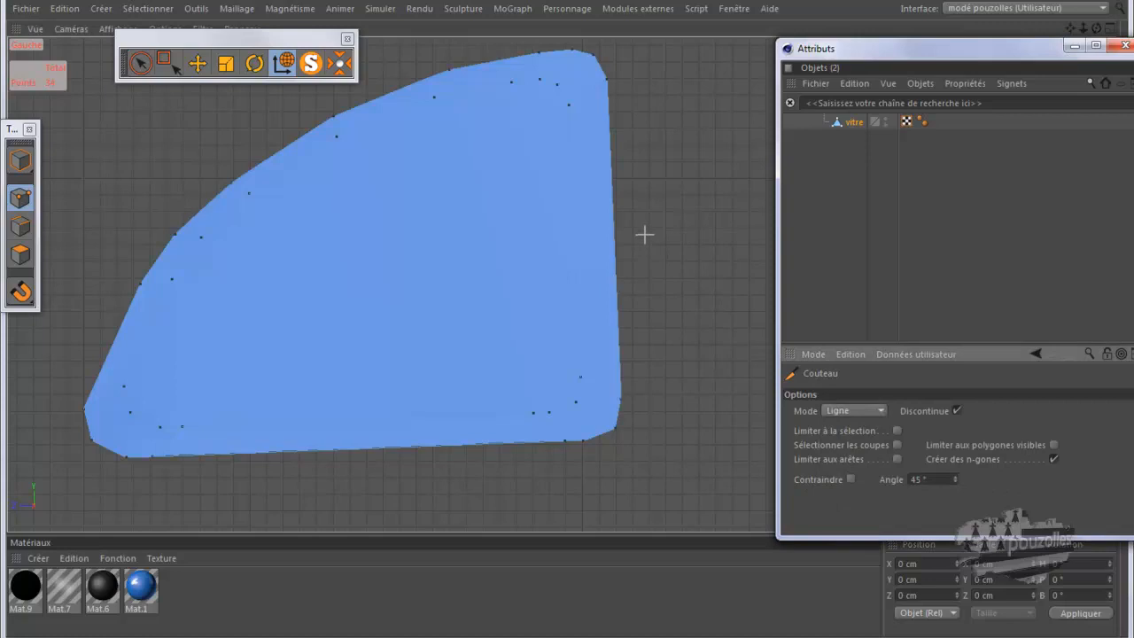
{"action": "left_click", "coordinate": [312, 66]}
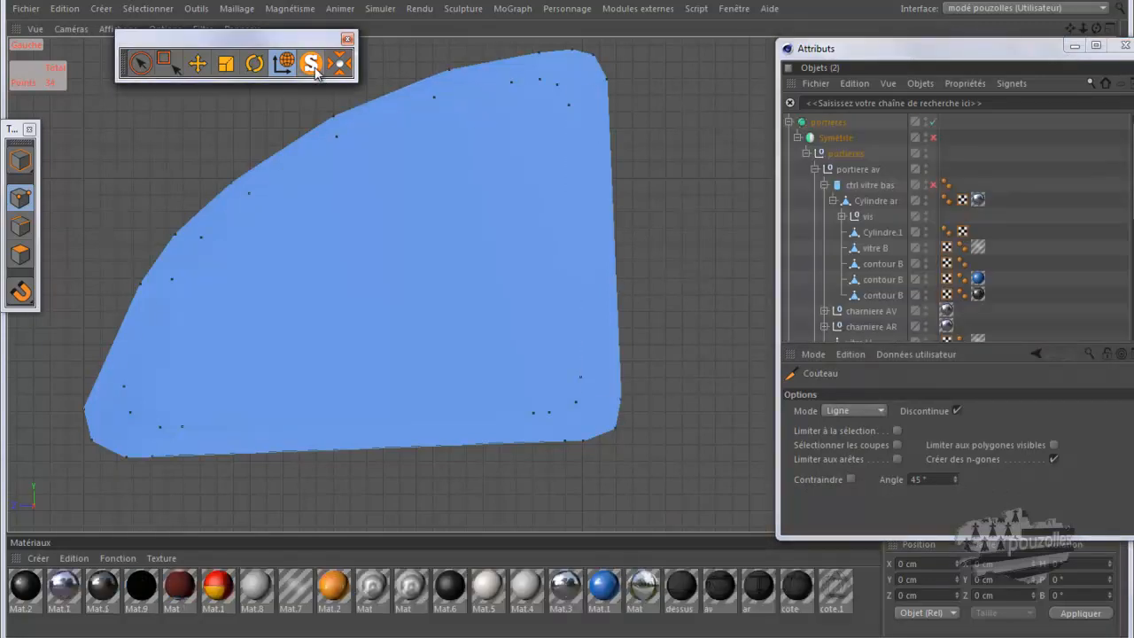
{"action": "left_click", "coordinate": [313, 64]}
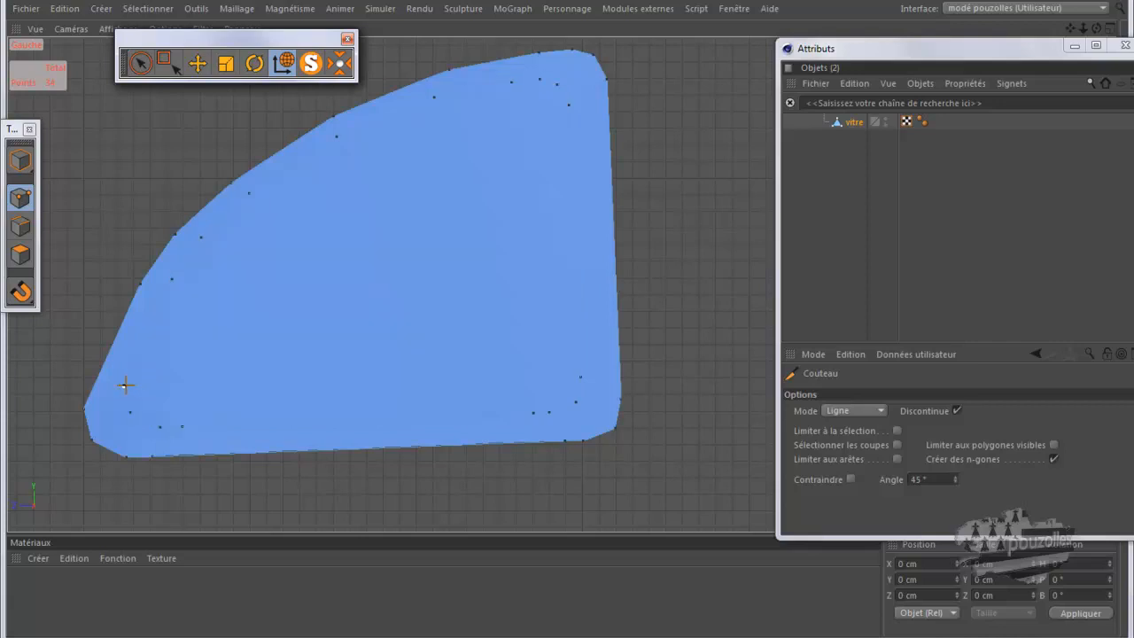
{"action": "left_click_drag", "start_coordinate": [125, 385], "coordinate": [576, 377]}
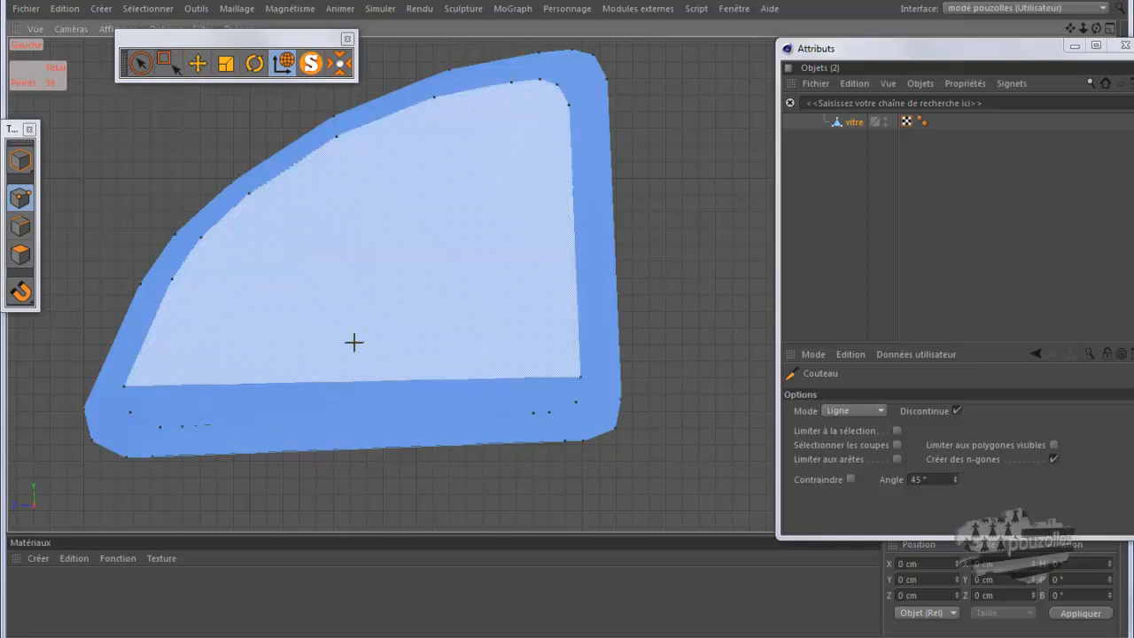
{"action": "left_click_drag", "start_coordinate": [172, 279], "coordinate": [663, 254]}
{"action": "left_click_drag", "start_coordinate": [199, 238], "coordinate": [659, 210]}
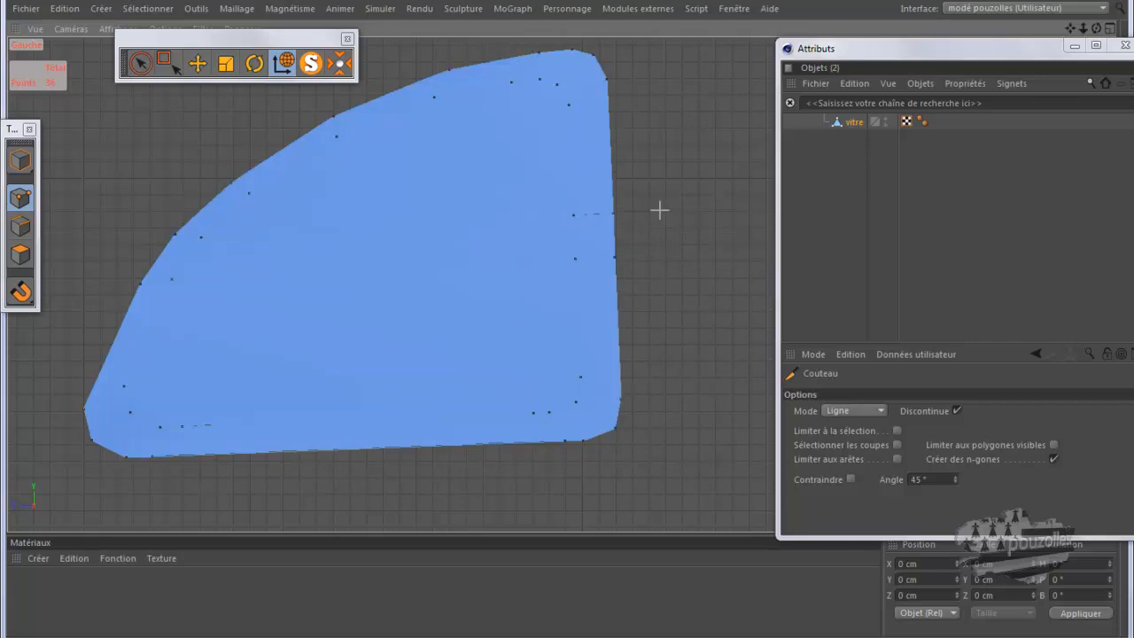
{"action": "left_click_drag", "start_coordinate": [249, 192], "coordinate": [658, 169]}
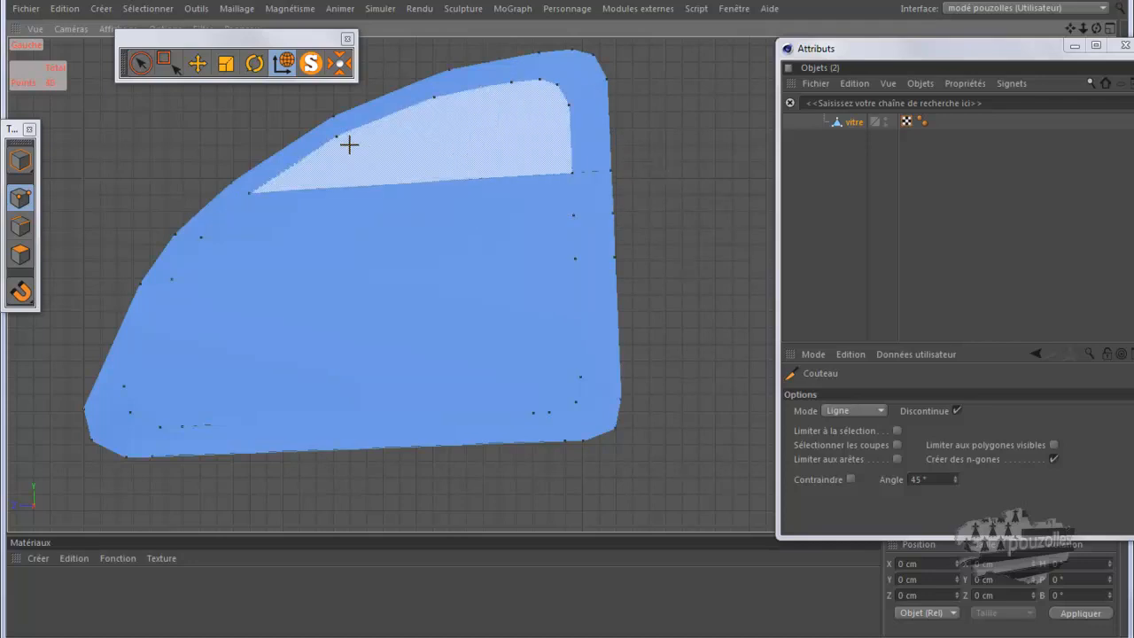
{"action": "left_click_drag", "start_coordinate": [335, 137], "coordinate": [572, 107]}
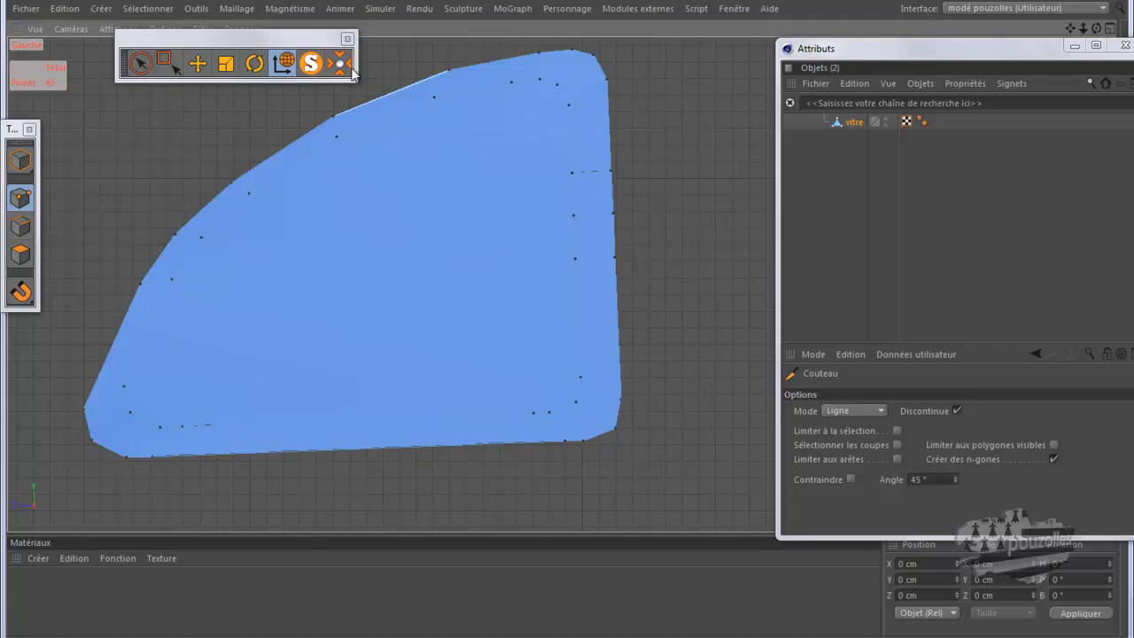
Step: Move the vitre object out of portiere ar to the root level above carrosserie, and isolate it in solo mode
{"action": "left_click", "coordinate": [311, 65]}
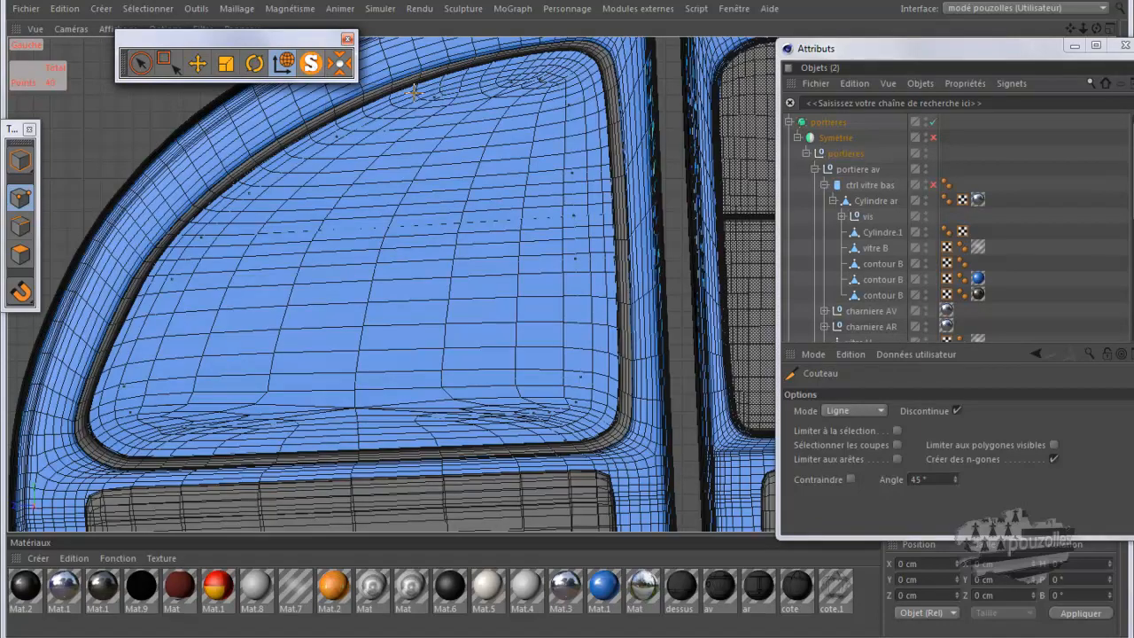
{"action": "scroll", "coordinate": [859, 279], "scroll_direction": "down", "scroll_amount": 3}
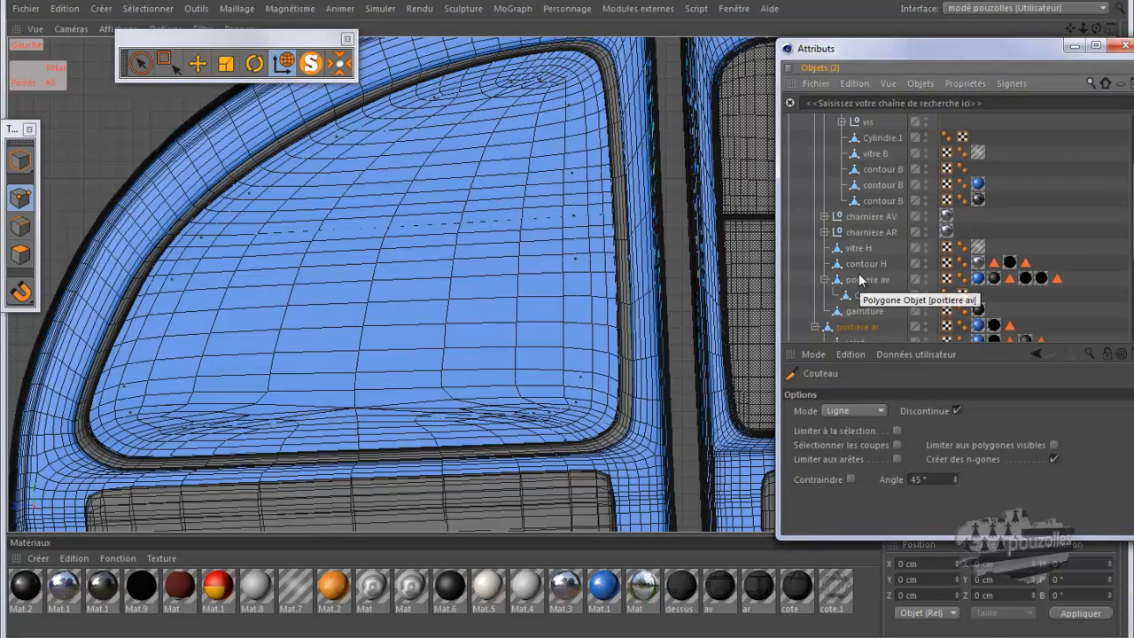
{"action": "scroll", "coordinate": [859, 275], "scroll_direction": "down", "scroll_amount": 3}
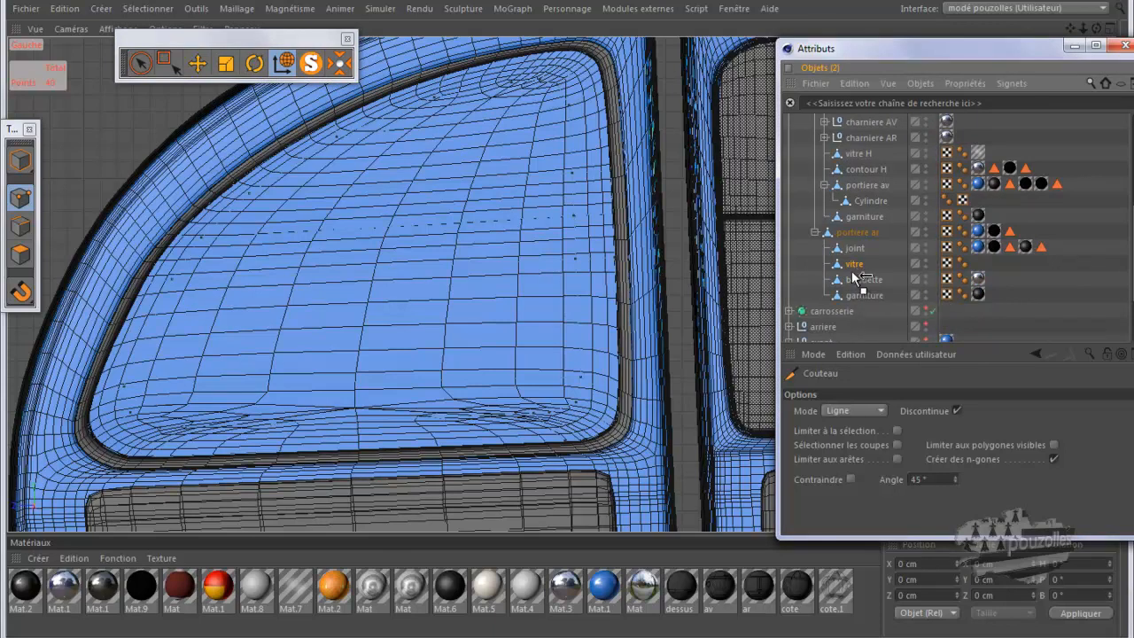
{"action": "left_click_drag", "start_coordinate": [839, 305], "coordinate": [839, 305]}
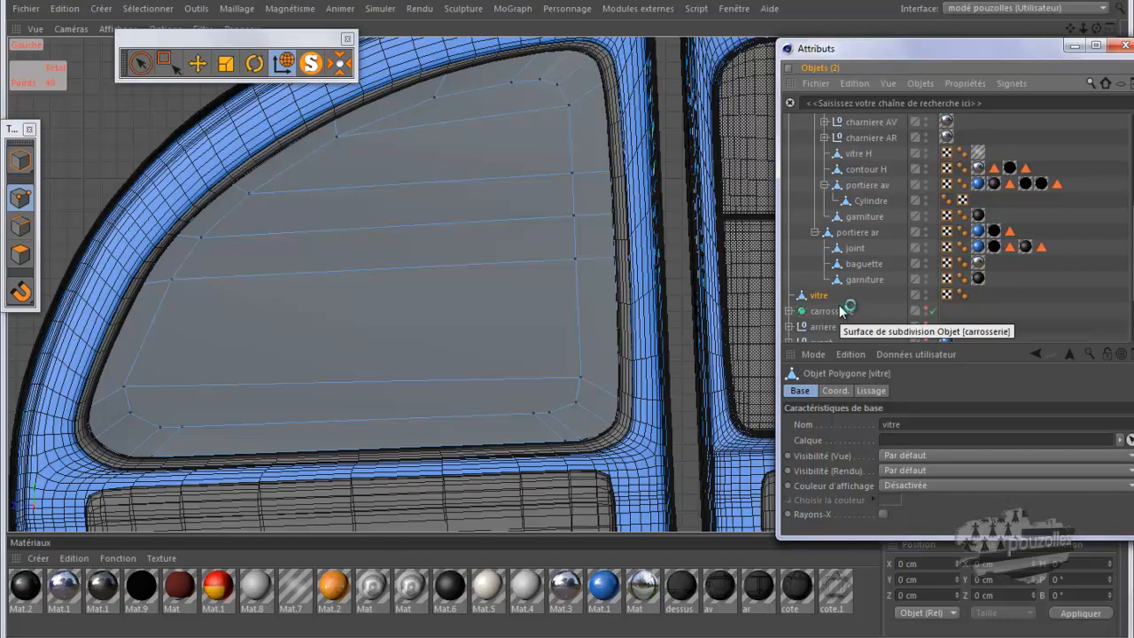
{"action": "left_click", "coordinate": [312, 64]}
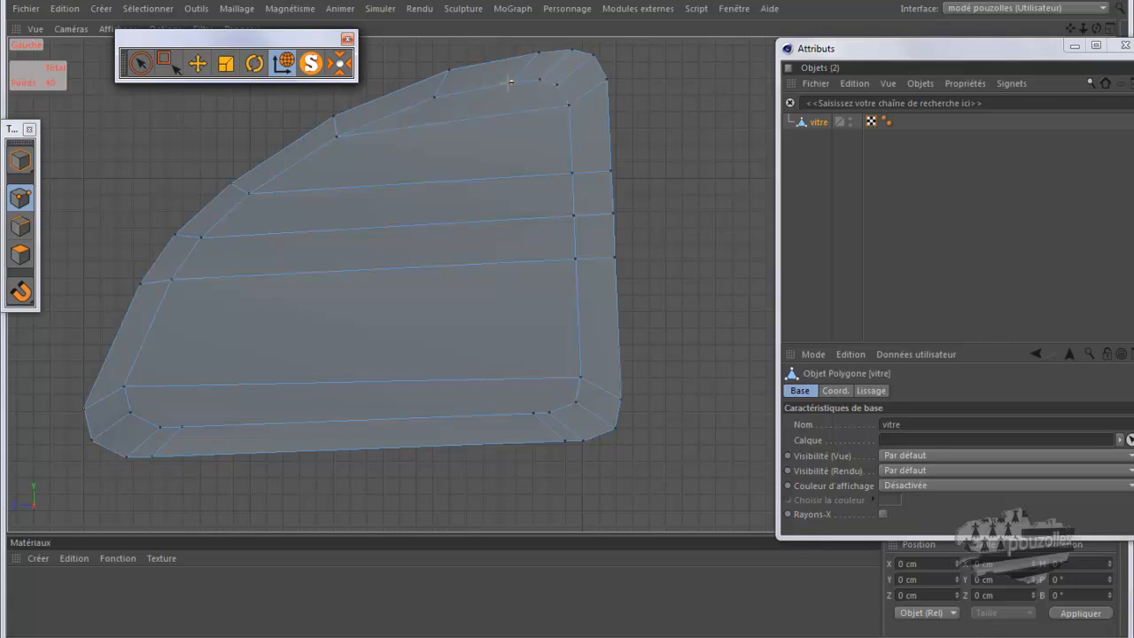
Step: Cut four upright Couteau lines through the vitre, two near each side, joining the lower inner points with the upper inner edge
{"action": "mouse_move", "coordinate": [514, 84]}
{"action": "left_mouse_down"}
{"action": "mouse_move", "coordinate": [549, 393]}
{"action": "mouse_move", "coordinate": [533, 413]}
{"action": "left_mouse_up"}
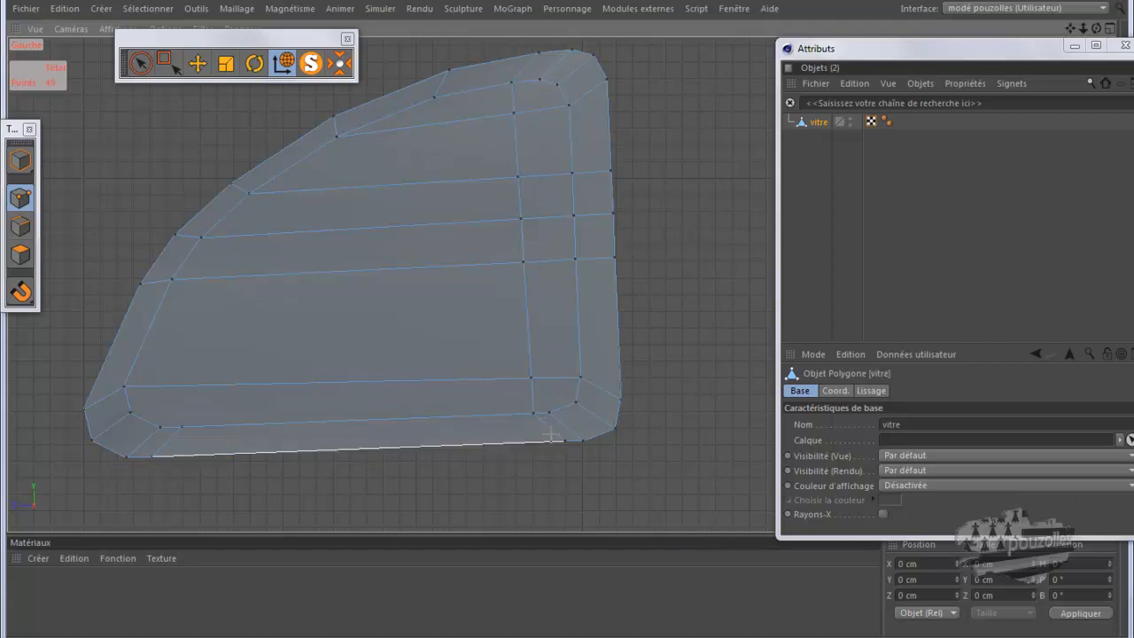
{"action": "left_click_drag", "start_coordinate": [549, 411], "coordinate": [539, 79]}
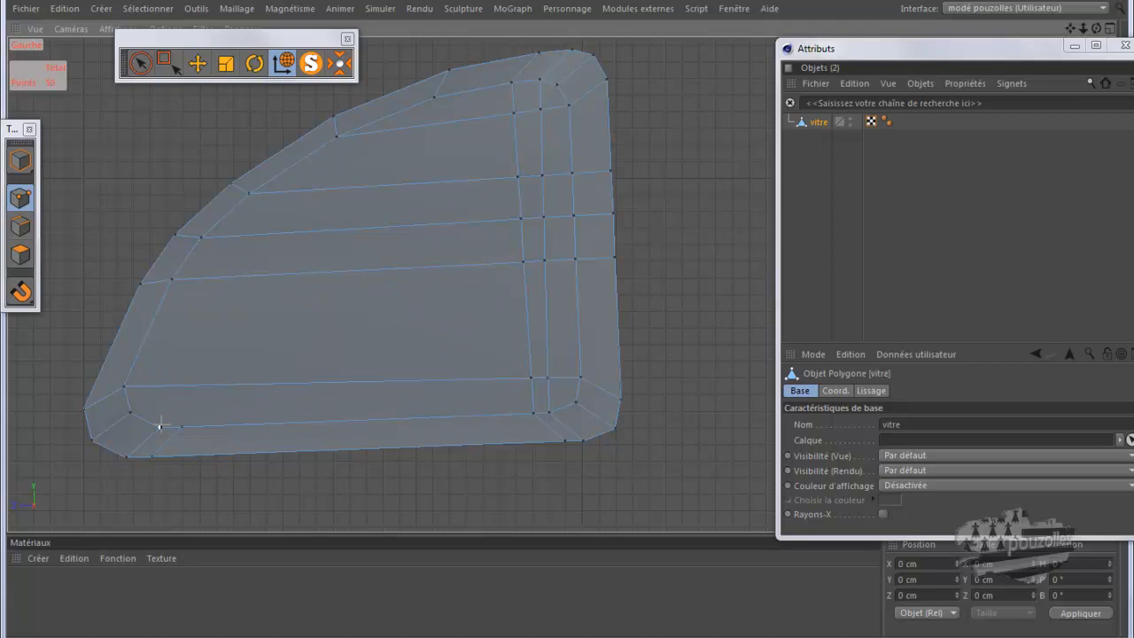
{"action": "left_click_drag", "start_coordinate": [160, 426], "coordinate": [249, 192]}
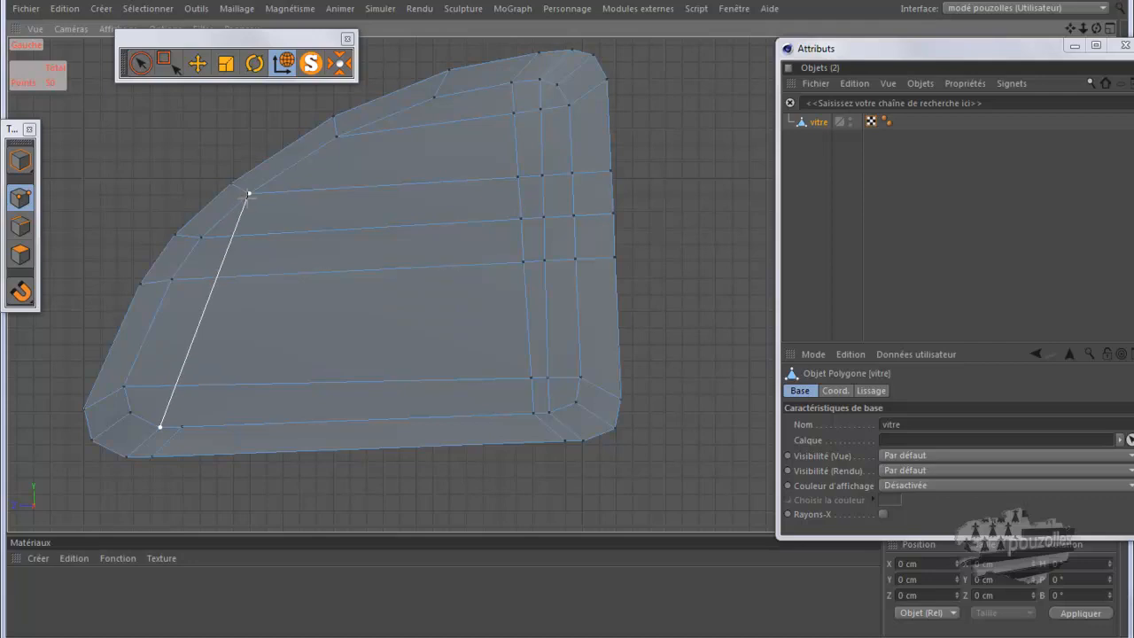
{"action": "mouse_move", "coordinate": [249, 193]}
{"action": "left_mouse_down"}
{"action": "mouse_move", "coordinate": [329, 144]}
{"action": "mouse_move", "coordinate": [251, 188]}
{"action": "left_mouse_up"}
{"action": "left_click_drag", "start_coordinate": [249, 192], "coordinate": [249, 192]}
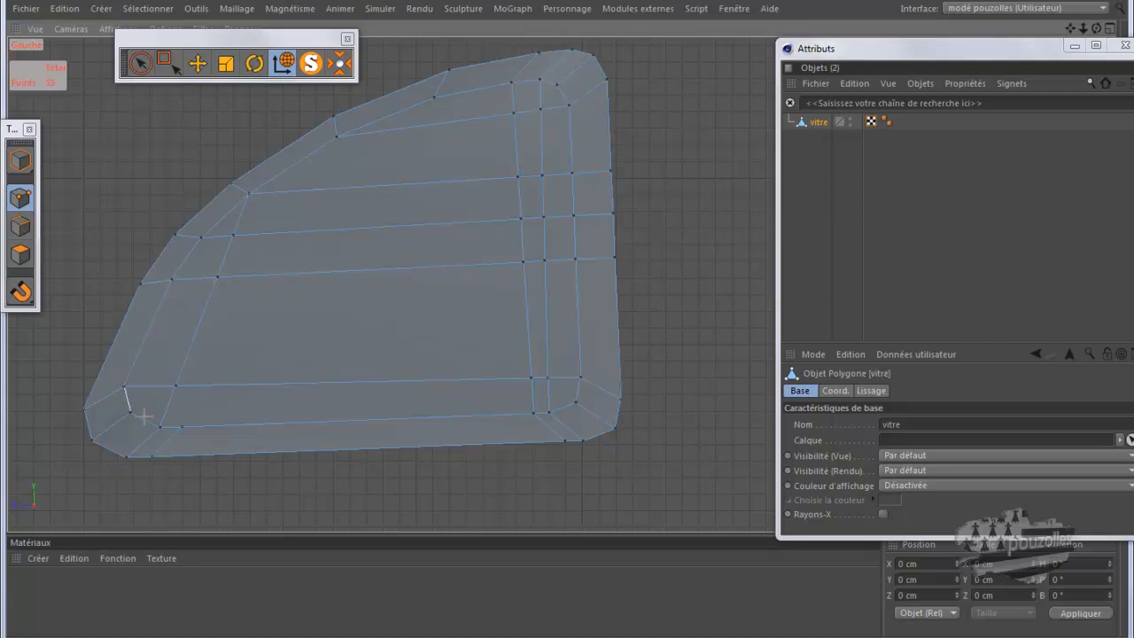
{"action": "left_click_drag", "start_coordinate": [182, 426], "coordinate": [273, 136]}
Step: Add a point with the Couteau on each of two adjacent inner rim edges, where the upright cuts meet the curved side
{"action": "left_click", "coordinate": [137, 65]}
{"action": "scroll", "coordinate": [244, 256], "scroll_direction": "up", "scroll_amount": 5}
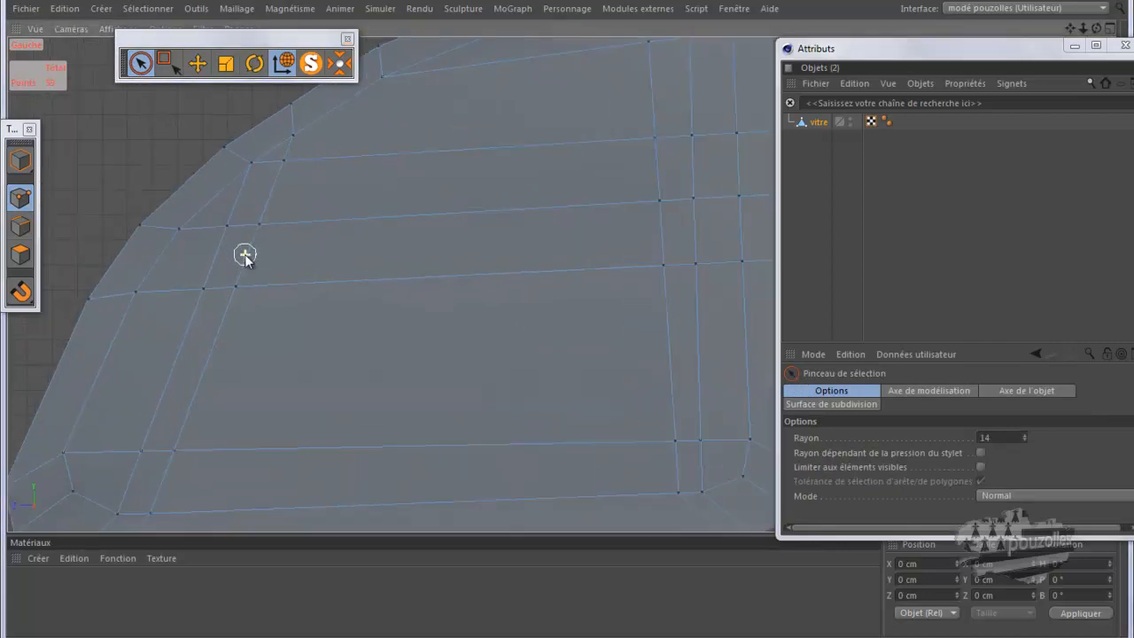
{"action": "scroll", "coordinate": [189, 146], "scroll_direction": "up", "scroll_amount": 2}
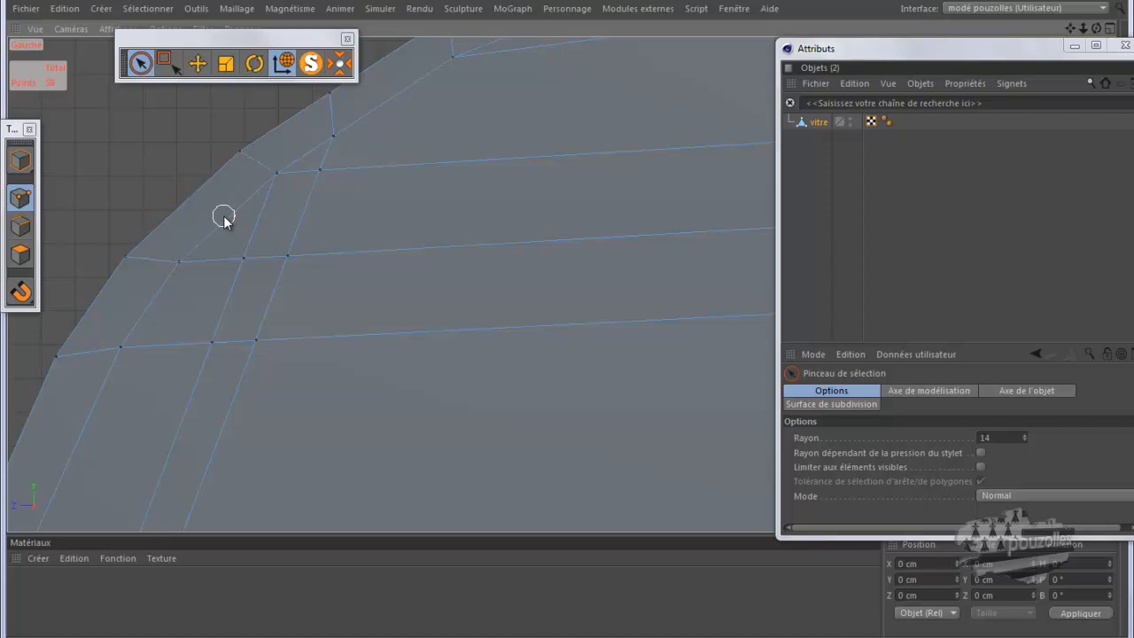
{"action": "right_click", "coordinate": [124, 136]}
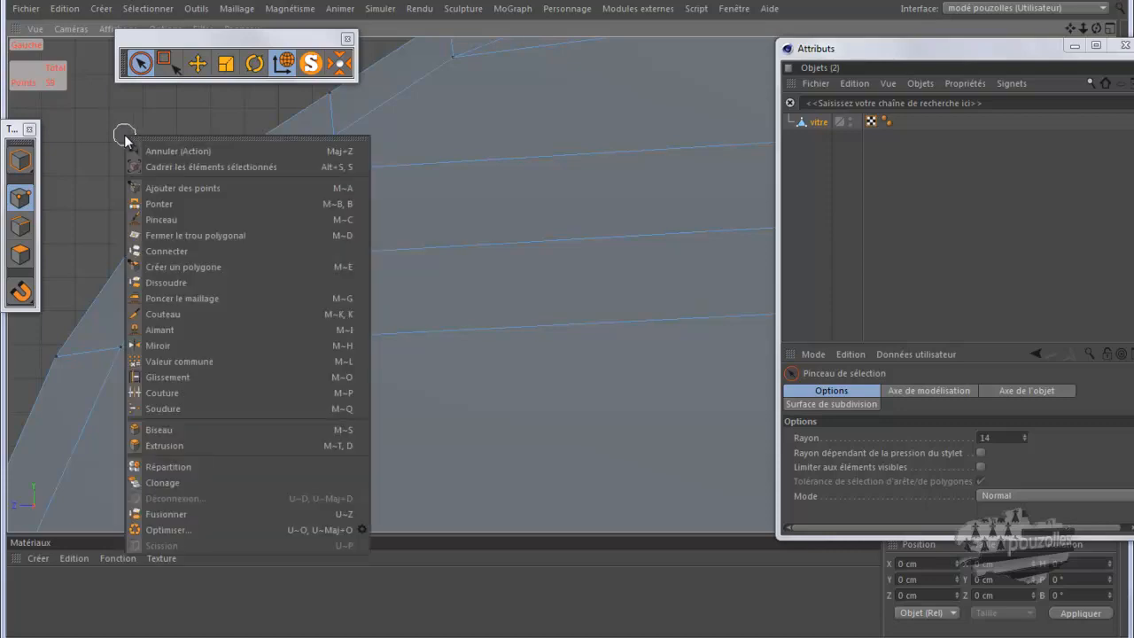
{"action": "left_click", "coordinate": [158, 314]}
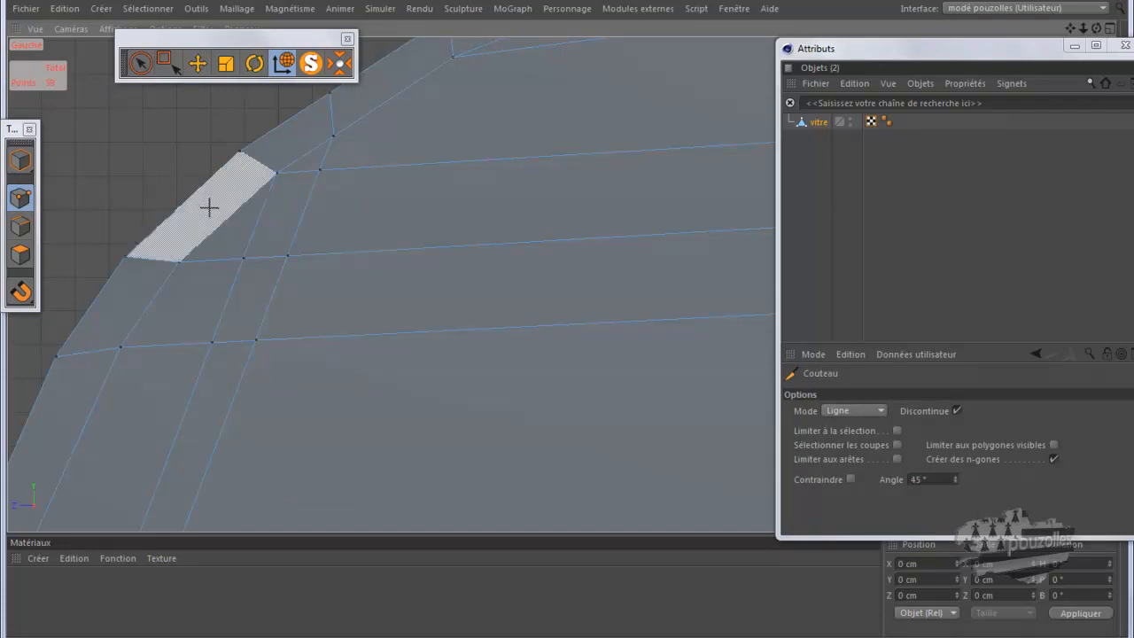
{"action": "left_click_drag", "start_coordinate": [210, 210], "coordinate": [235, 230]}
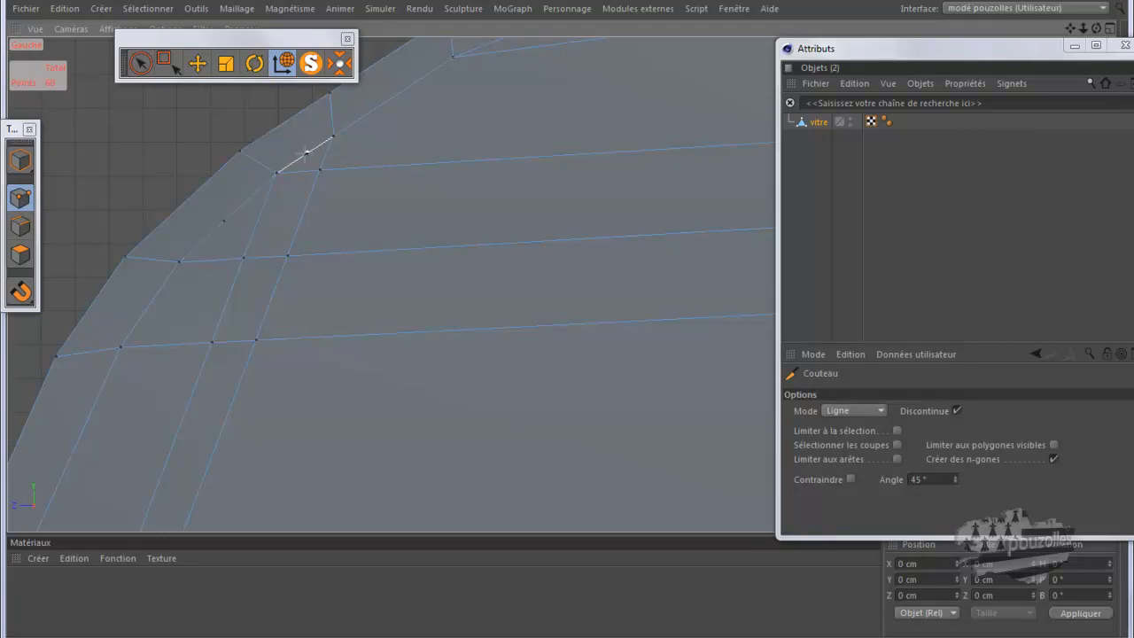
{"action": "left_click_drag", "start_coordinate": [307, 152], "coordinate": [312, 161]}
{"action": "scroll", "coordinate": [309, 160], "scroll_direction": "up", "scroll_amount": 5}
{"action": "scroll", "coordinate": [302, 185], "scroll_direction": "down", "scroll_amount": 5}
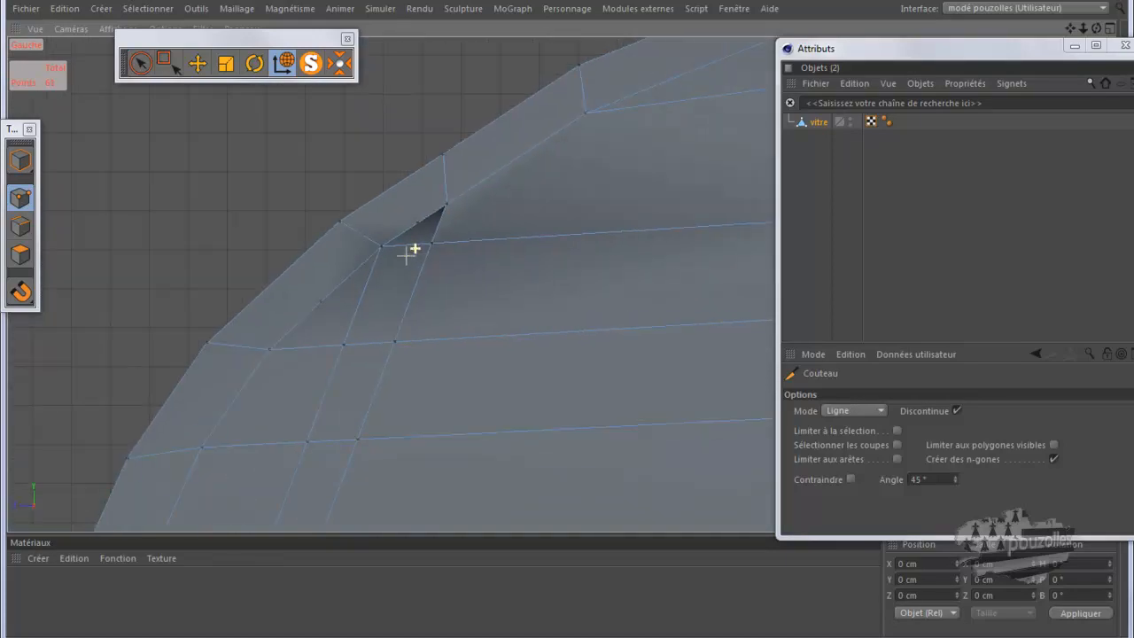
Step: Move the two added points slightly outward to round the inner rim, shifting the upper one by about 1.1 cm
{"action": "left_click", "coordinate": [198, 63]}
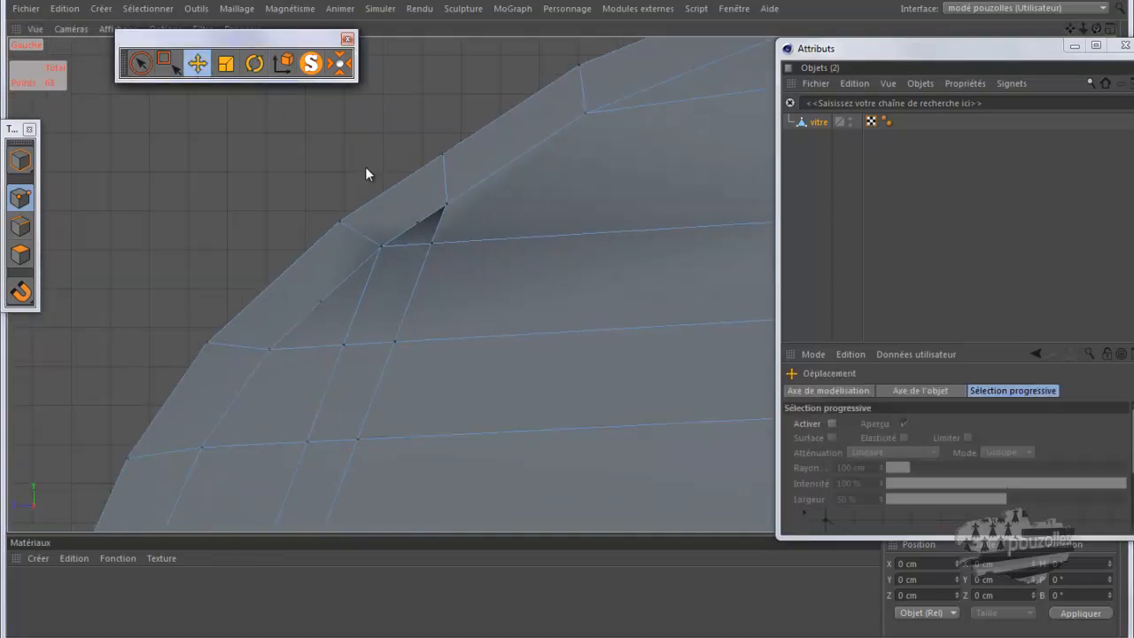
{"action": "left_click", "coordinate": [416, 222]}
{"action": "left_click_drag", "start_coordinate": [327, 139], "coordinate": [324, 137]}
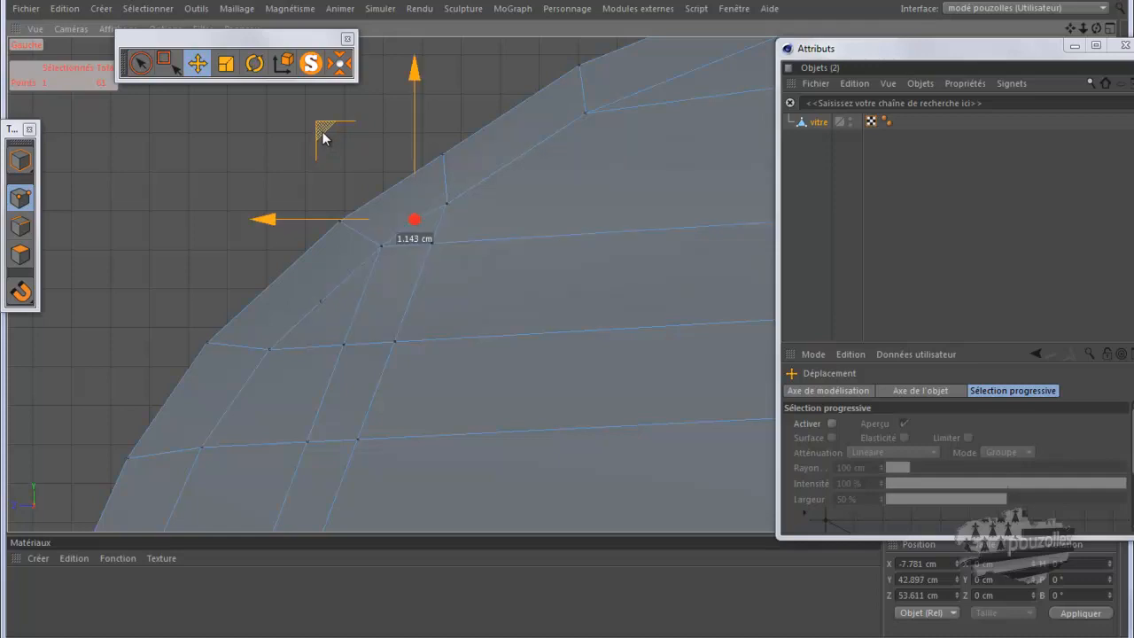
{"action": "left_click", "coordinate": [322, 300]}
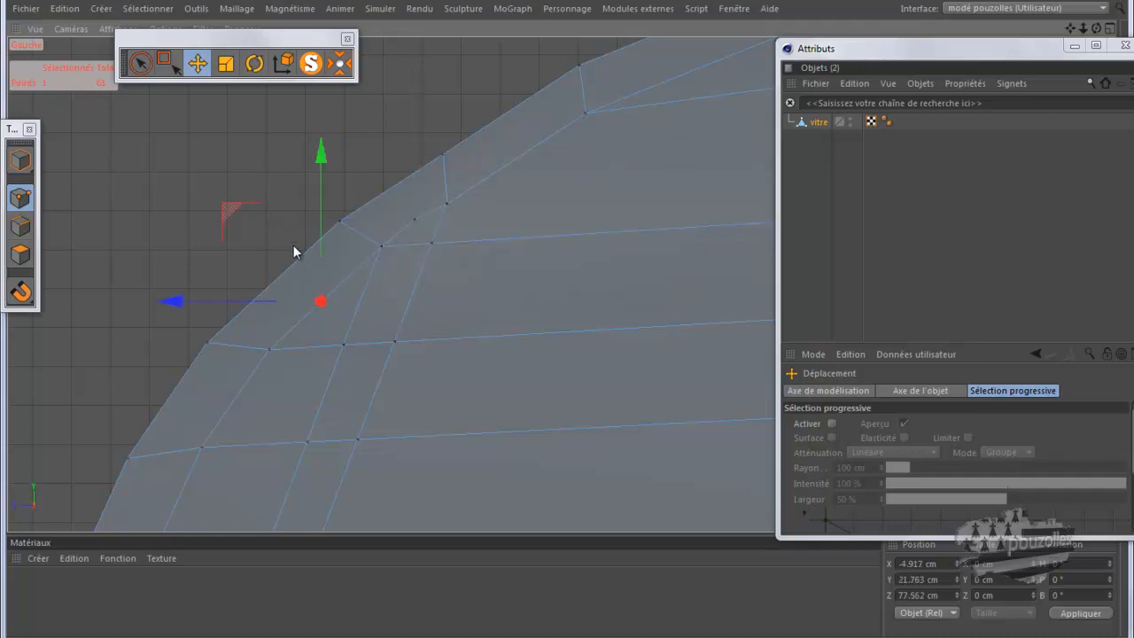
{"action": "left_click_drag", "start_coordinate": [226, 211], "coordinate": [220, 204]}
{"action": "scroll", "coordinate": [195, 254], "scroll_direction": "down", "scroll_amount": 3}
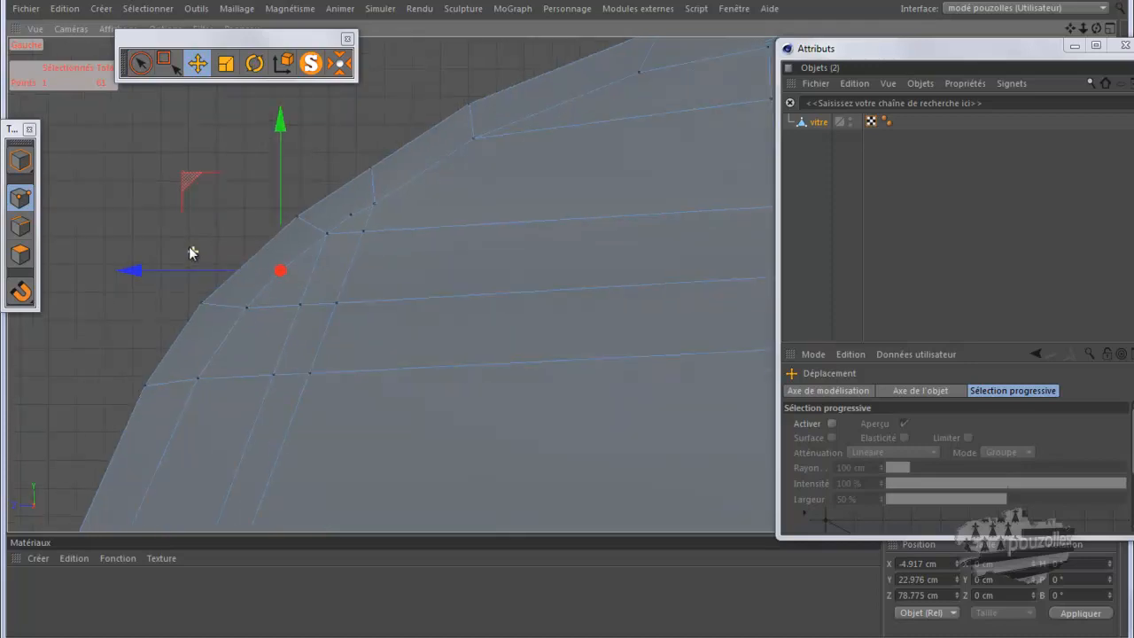
{"action": "scroll", "coordinate": [200, 253], "scroll_direction": "down", "scroll_amount": 2}
{"action": "scroll", "coordinate": [198, 255], "scroll_direction": "down", "scroll_amount": 1}
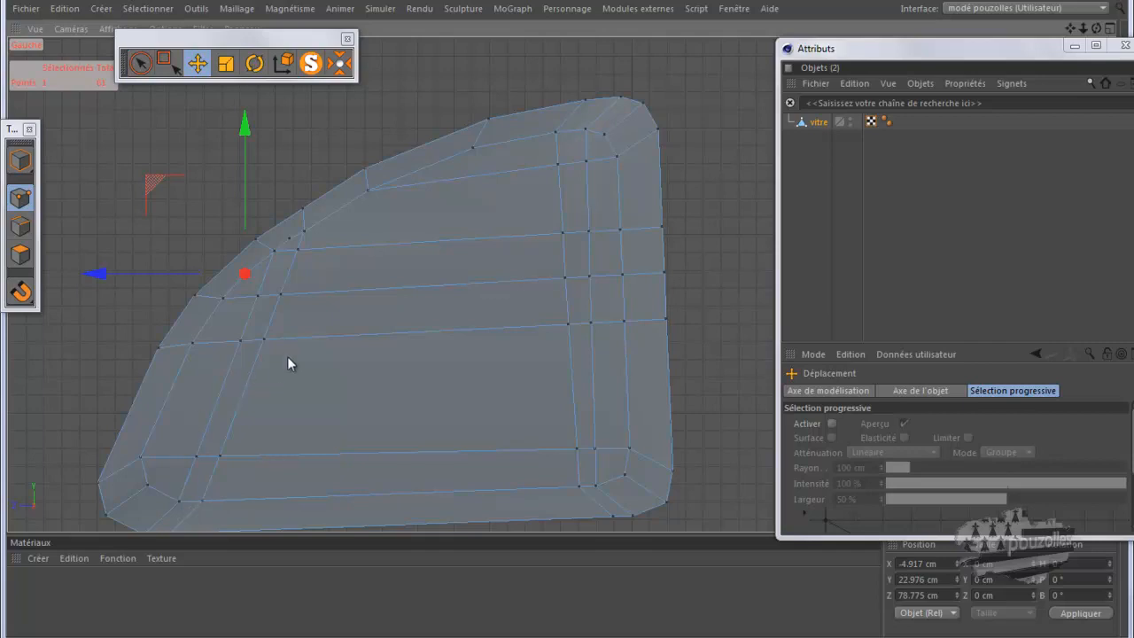
{"action": "scroll", "coordinate": [285, 363], "scroll_direction": "down", "scroll_amount": 2}
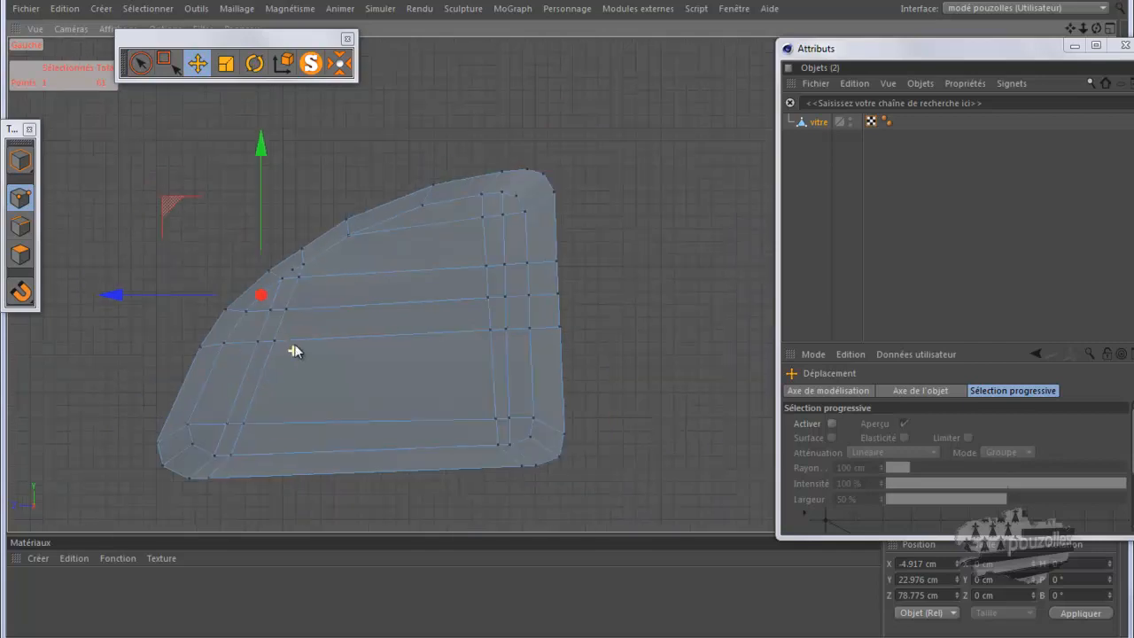
Step: Leave solo mode and apply the transparent material Mat.7 to the vitre object
{"action": "left_click", "coordinate": [311, 66]}
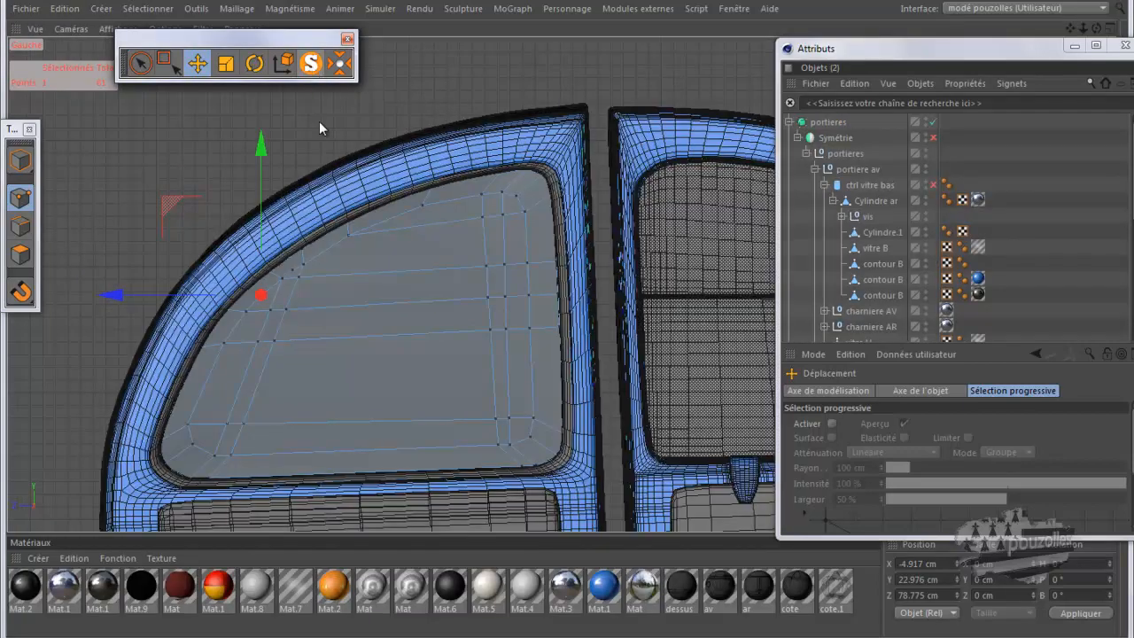
{"action": "scroll", "coordinate": [326, 233], "scroll_direction": "down", "scroll_amount": 4}
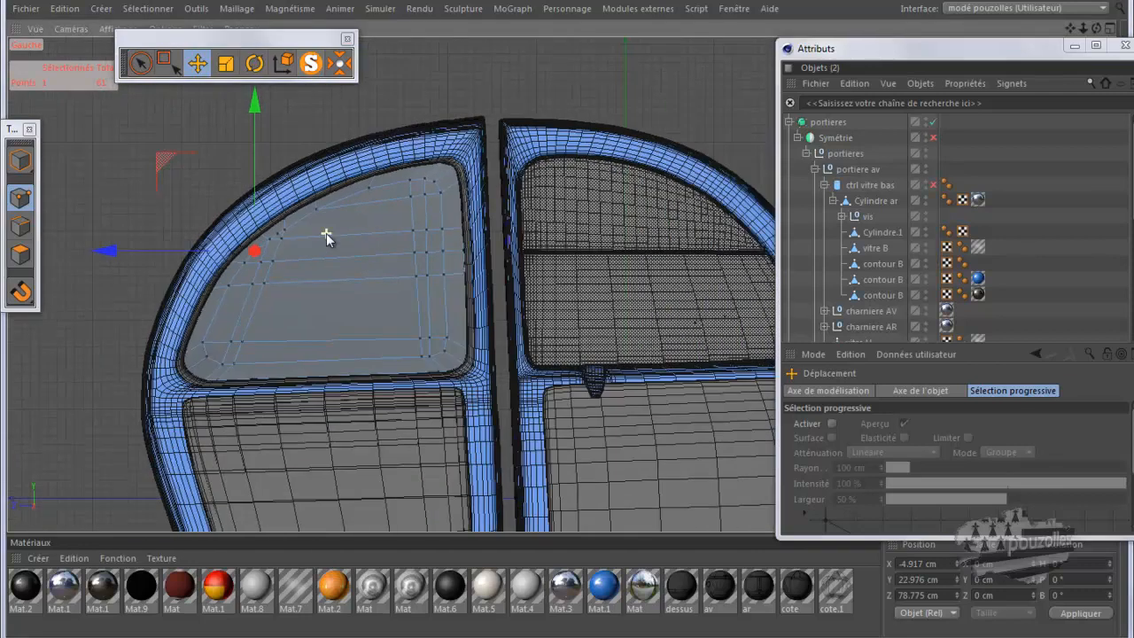
{"action": "scroll", "coordinate": [326, 232], "scroll_direction": "down", "scroll_amount": 2}
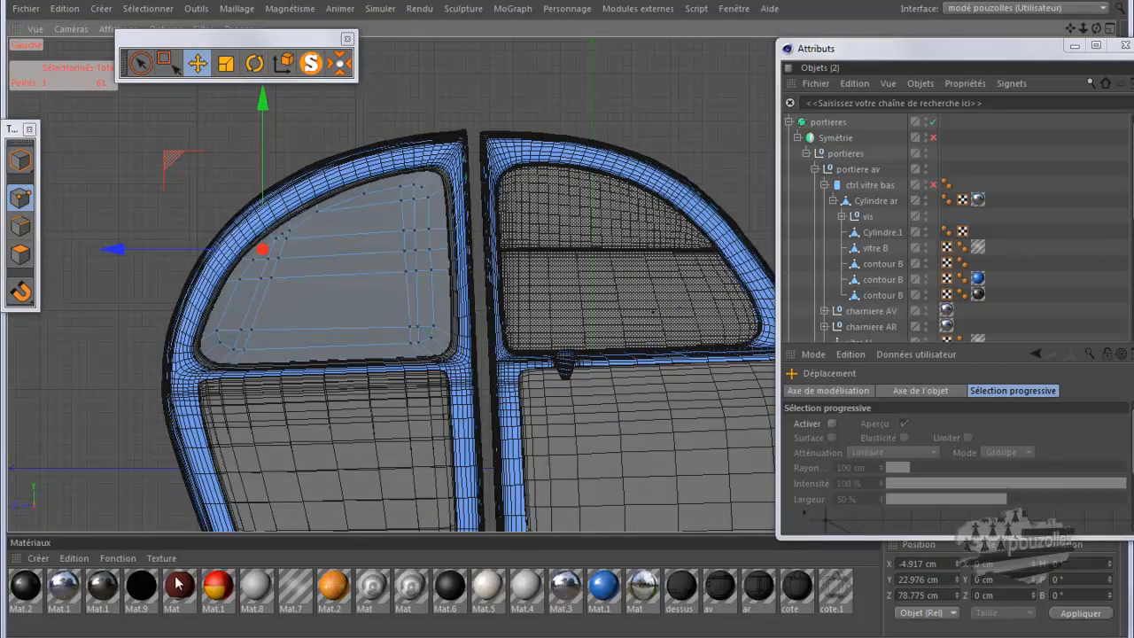
{"action": "left_click", "coordinate": [295, 592]}
{"action": "left_click", "coordinate": [124, 557]}
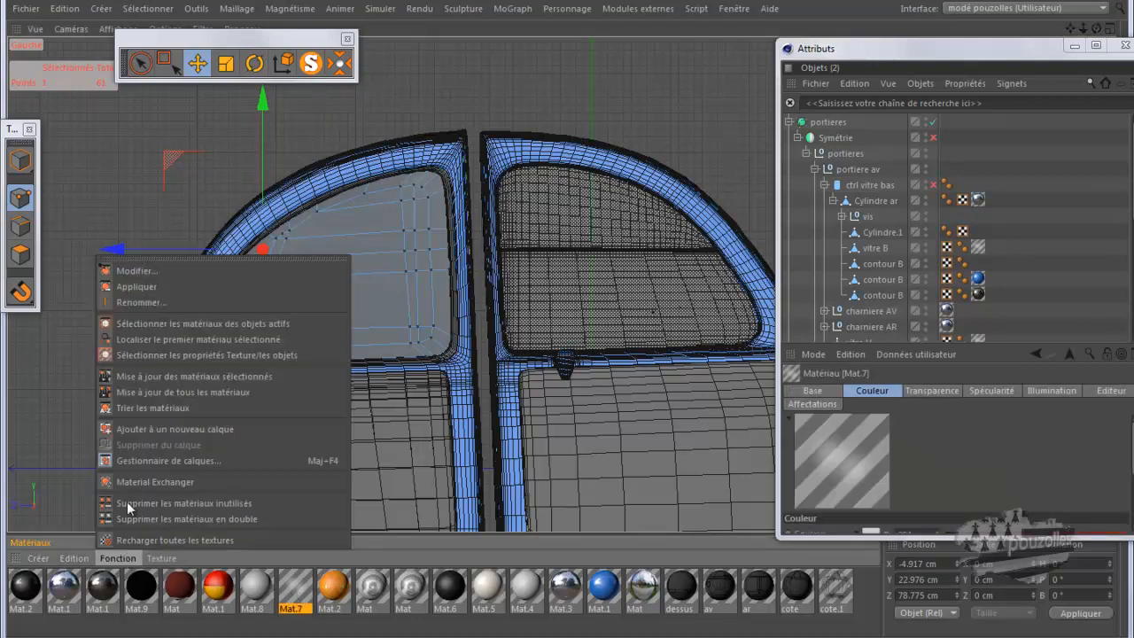
{"action": "left_click", "coordinate": [139, 286]}
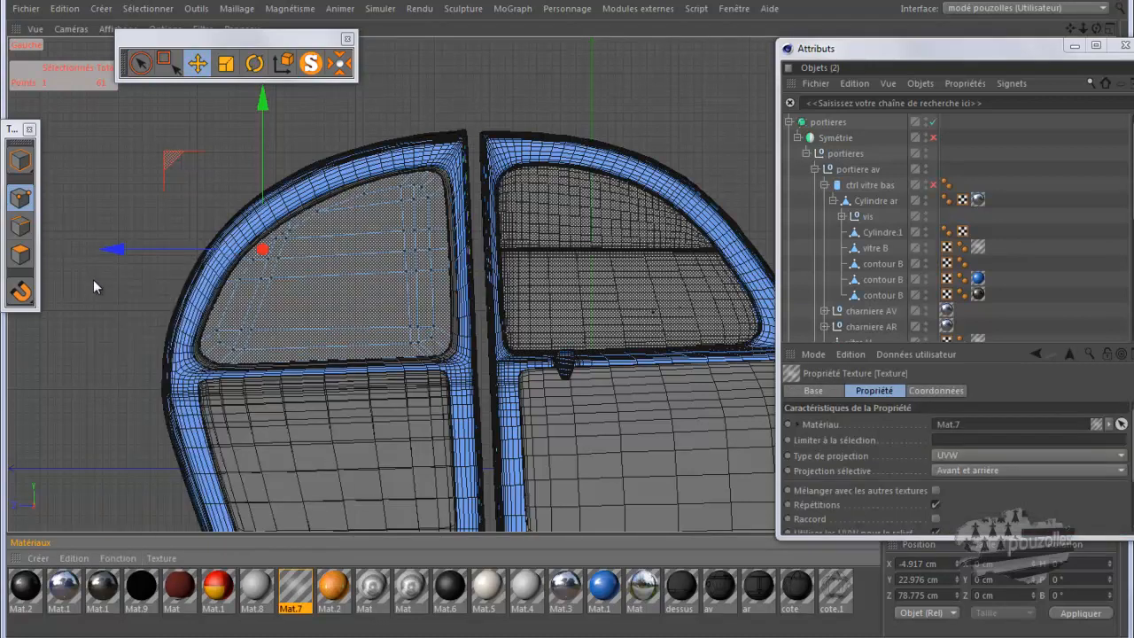
Step: Clear the point selection and make the vitre object a child of portiere ar, collapsing that group
{"action": "left_click", "coordinate": [94, 219]}
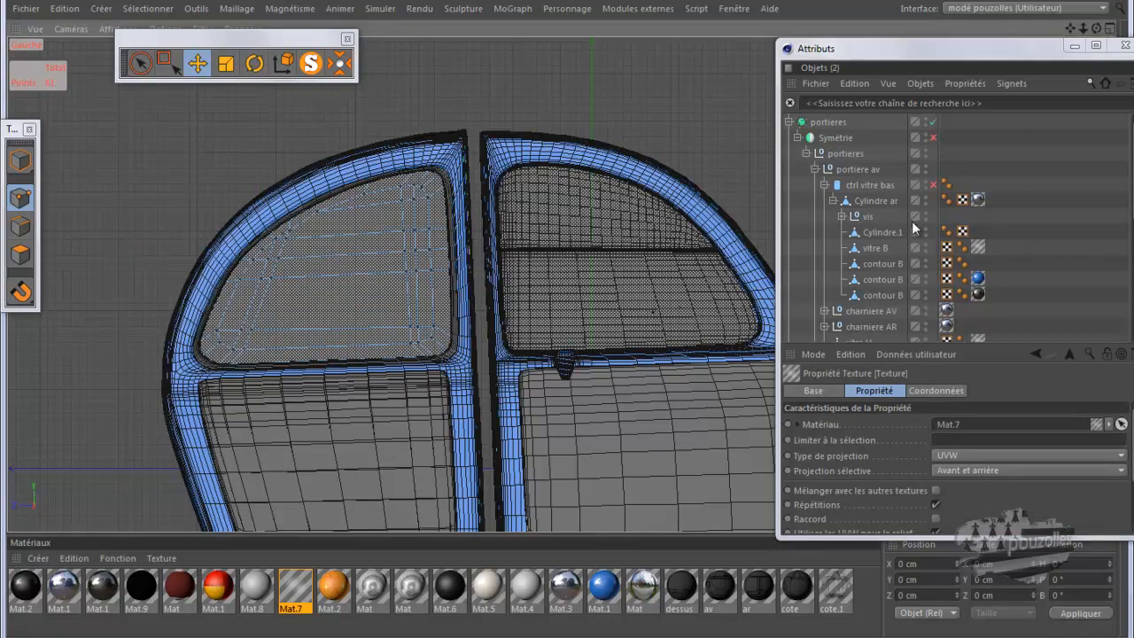
{"action": "scroll", "coordinate": [862, 264], "scroll_direction": "down", "scroll_amount": 3}
{"action": "scroll", "coordinate": [885, 287], "scroll_direction": "down", "scroll_amount": 3}
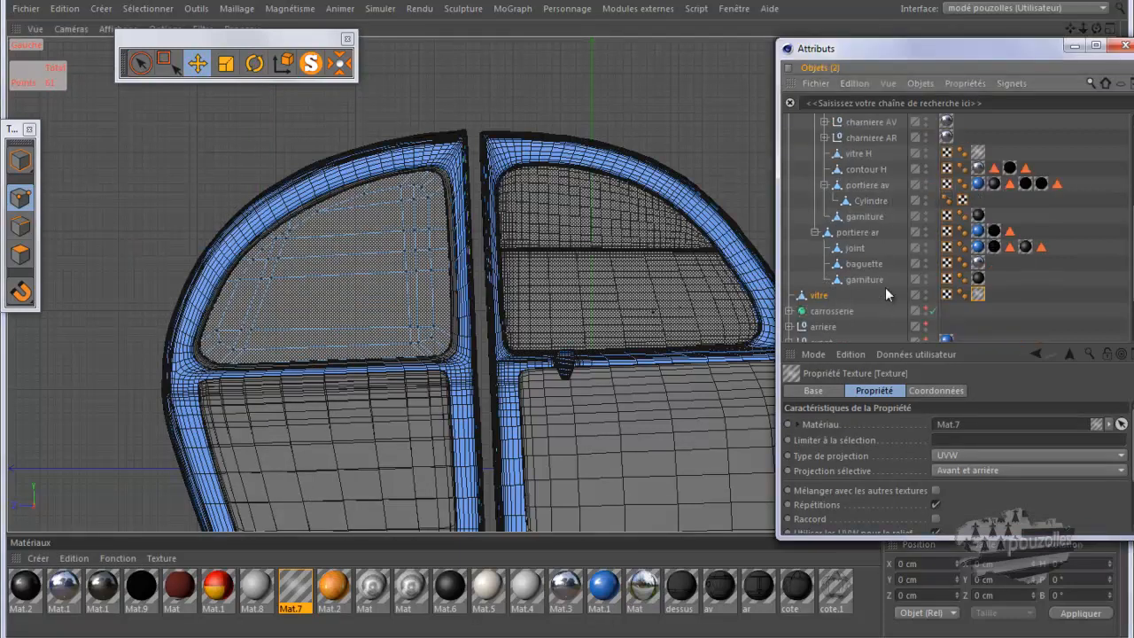
{"action": "left_click_drag", "start_coordinate": [817, 301], "coordinate": [836, 234]}
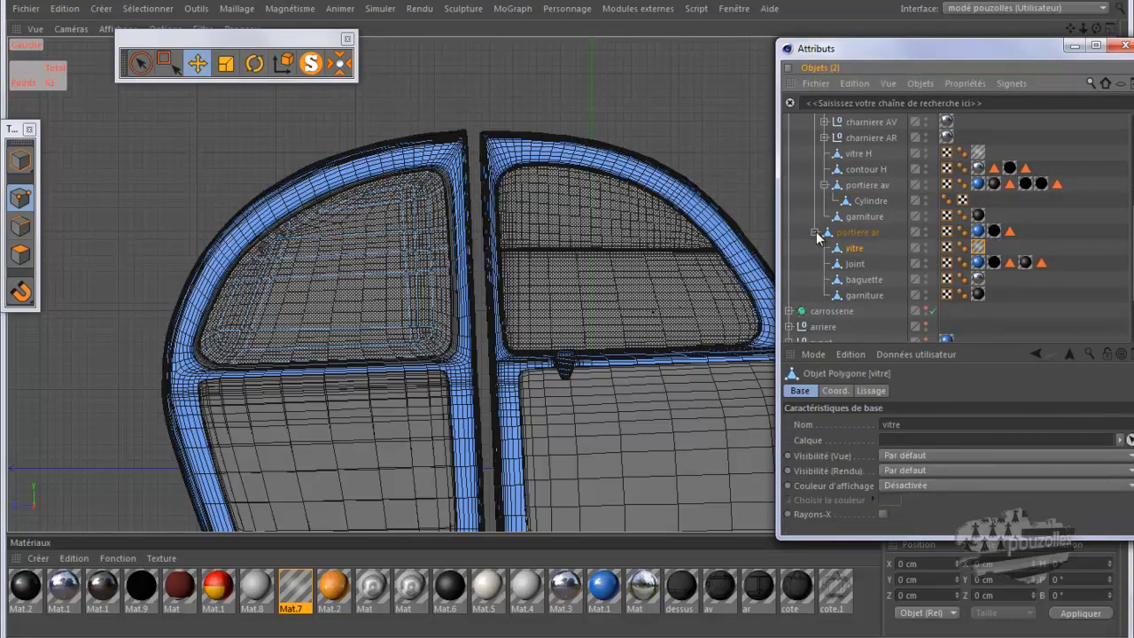
{"action": "left_click", "coordinate": [814, 232]}
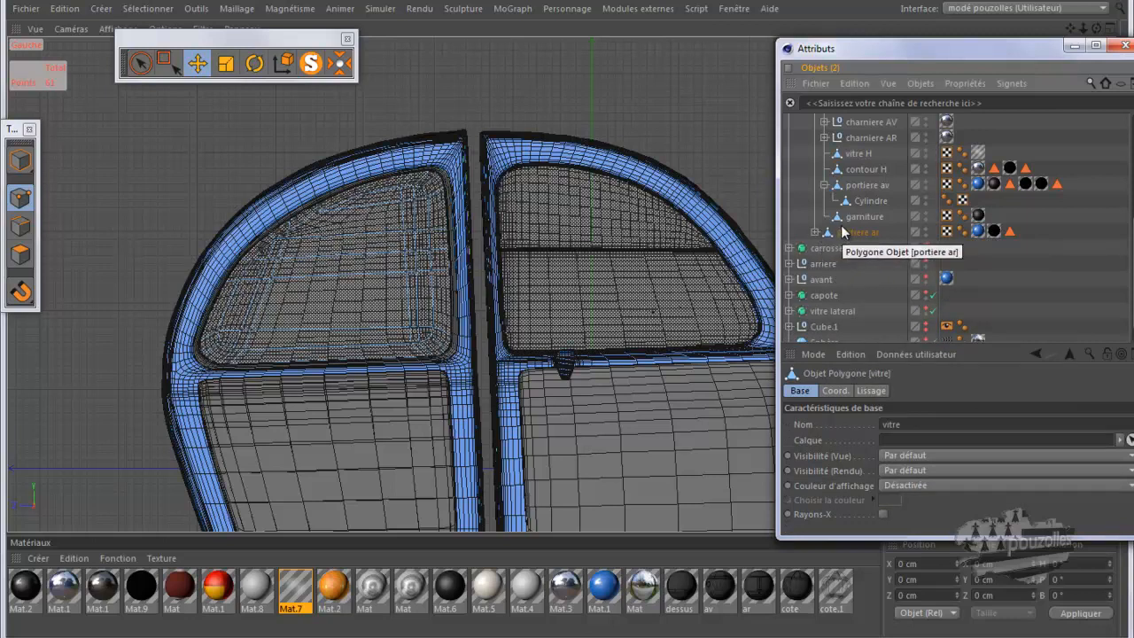
Step: Isolate the front door's upper glass, vitre H, in solo mode to examine its mesh, and return to the full scene
{"action": "left_click", "coordinate": [855, 156]}
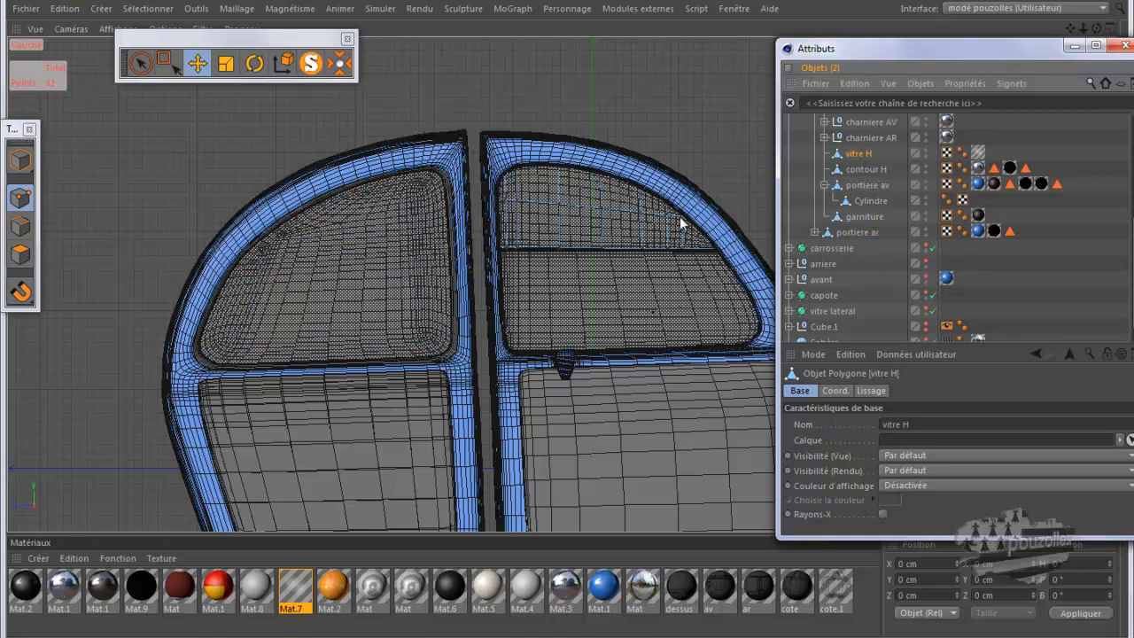
{"action": "scroll", "coordinate": [686, 221], "scroll_direction": "up", "scroll_amount": 3}
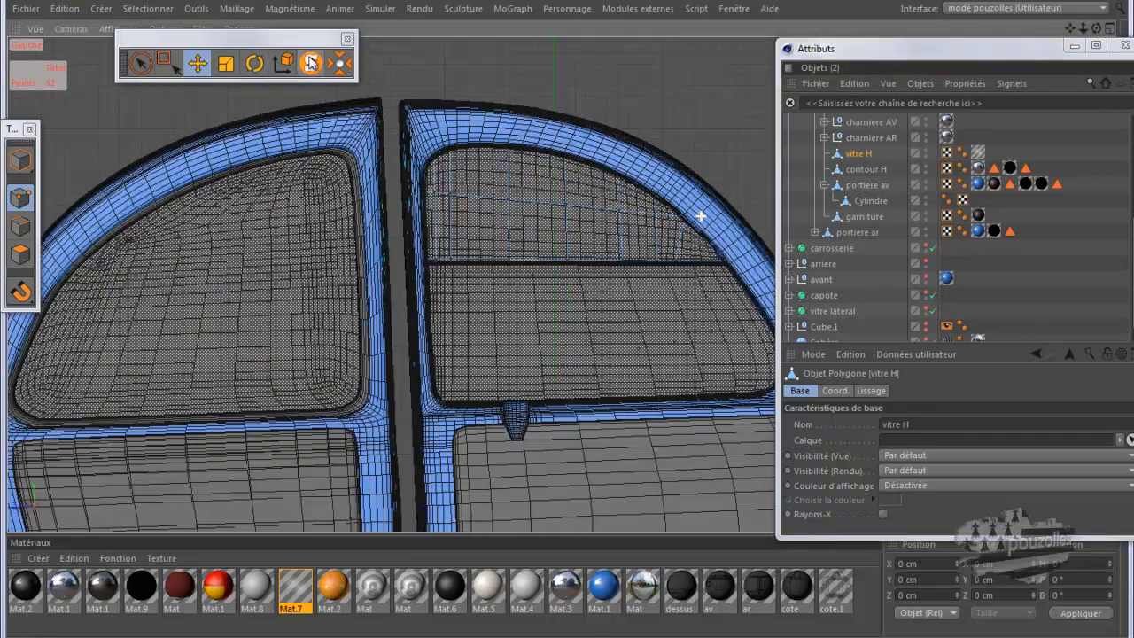
{"action": "left_click", "coordinate": [310, 62]}
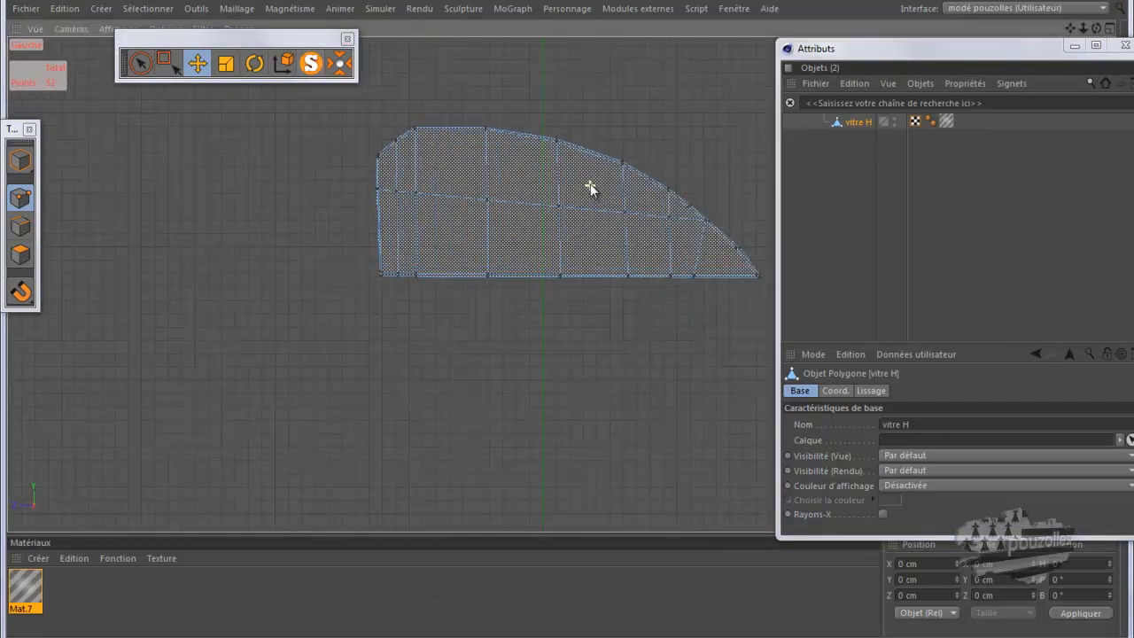
{"action": "scroll", "coordinate": [589, 184], "scroll_direction": "up", "scroll_amount": 3}
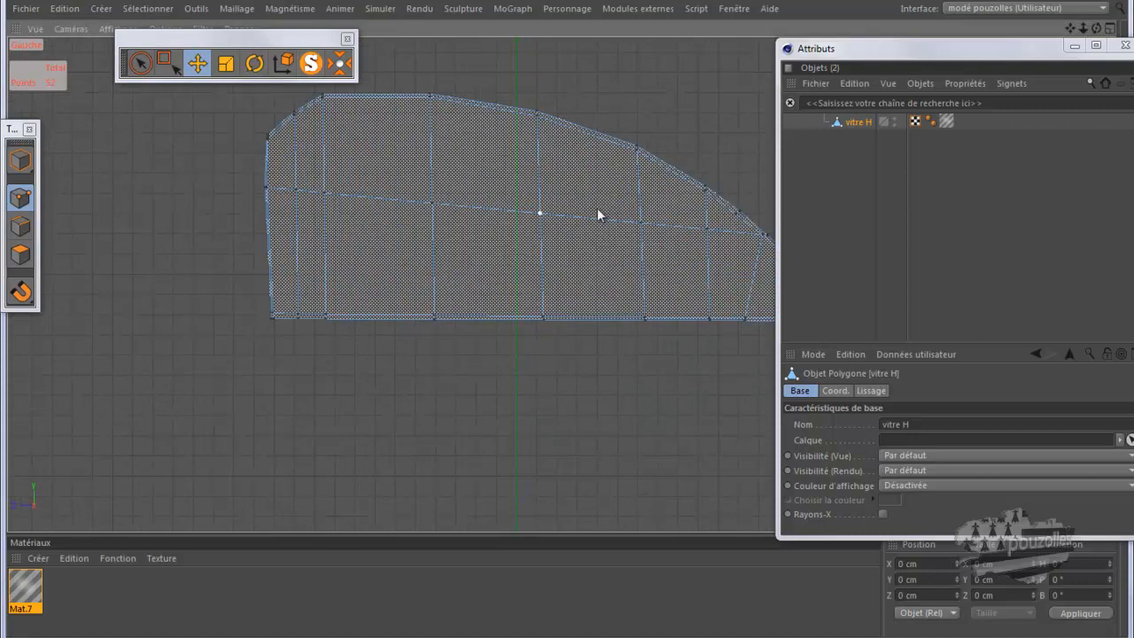
{"action": "scroll", "coordinate": [525, 238], "scroll_direction": "down", "scroll_amount": 1}
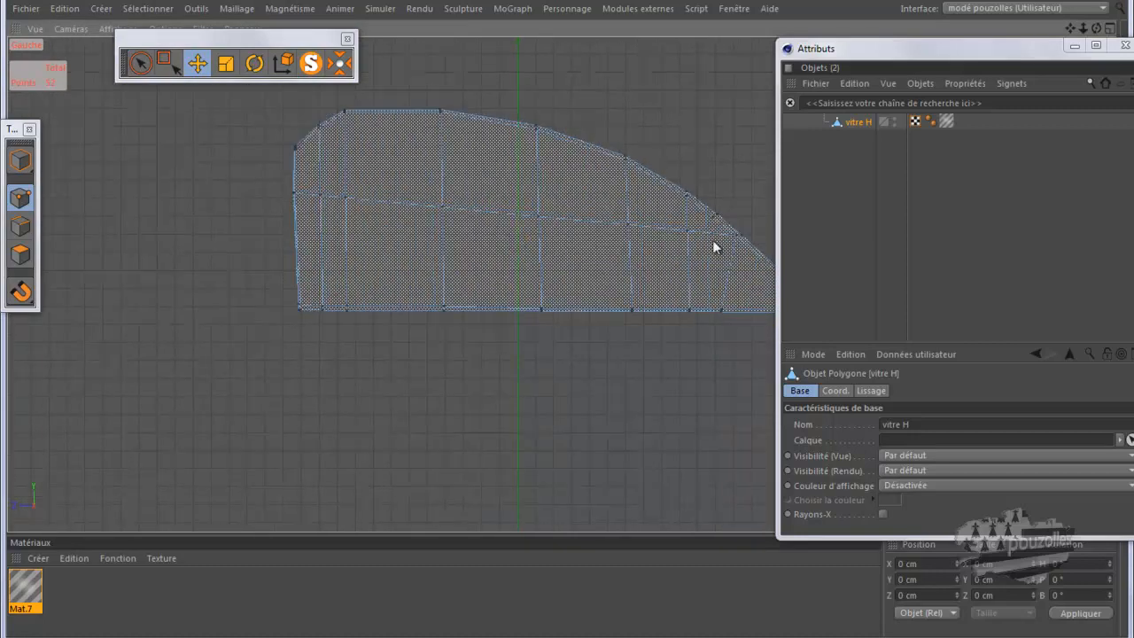
{"action": "scroll", "coordinate": [720, 236], "scroll_direction": "up", "scroll_amount": 3}
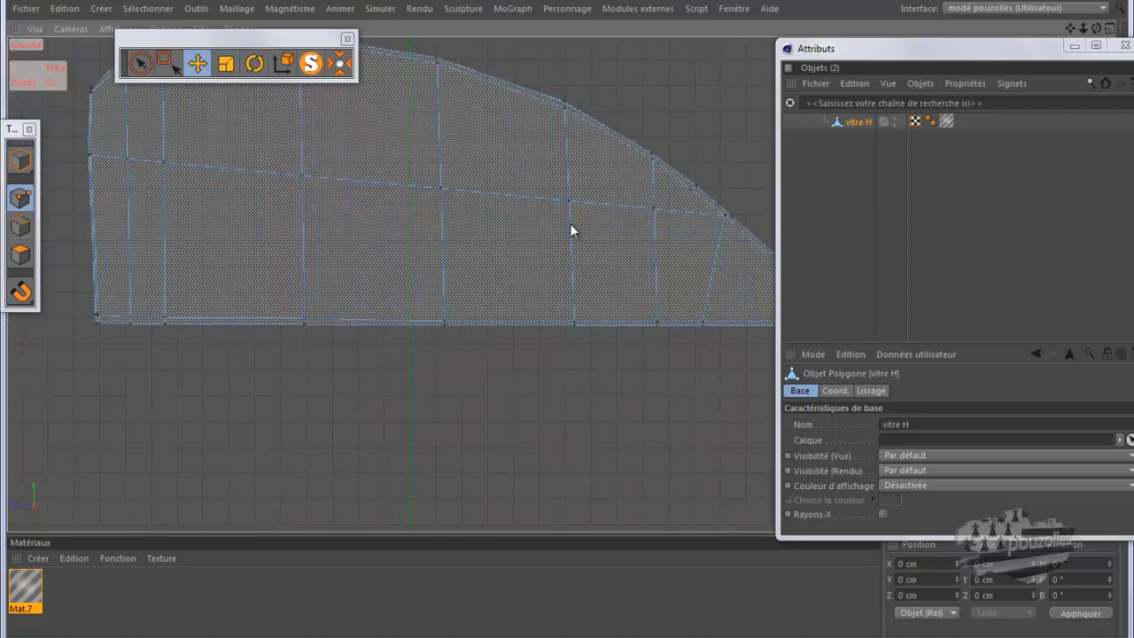
{"action": "scroll", "coordinate": [588, 224], "scroll_direction": "down", "scroll_amount": 2}
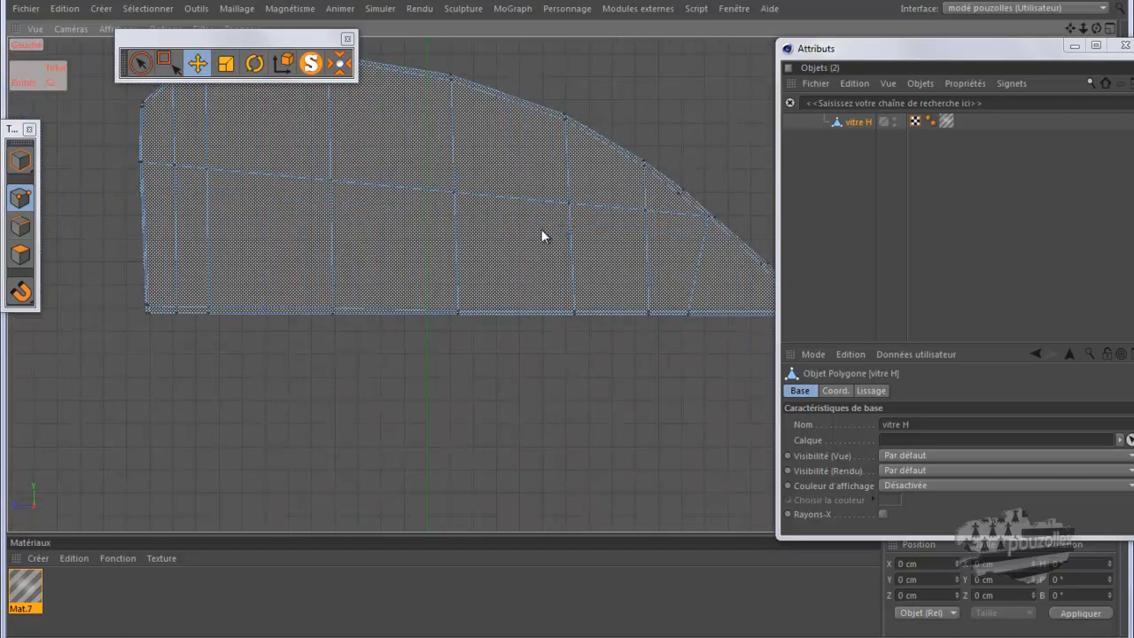
{"action": "left_click", "coordinate": [316, 70]}
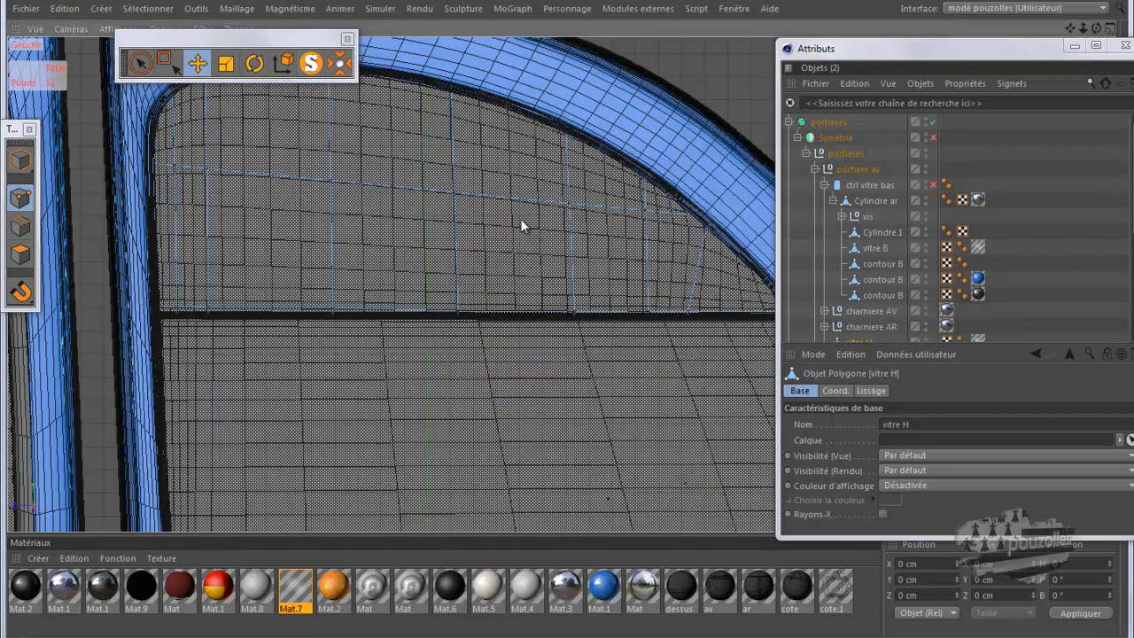
Step: Disable the portieres subdivision and enable Symétrie to examine the base meshes of both doors
{"action": "scroll", "coordinate": [521, 221], "scroll_direction": "down", "scroll_amount": 3}
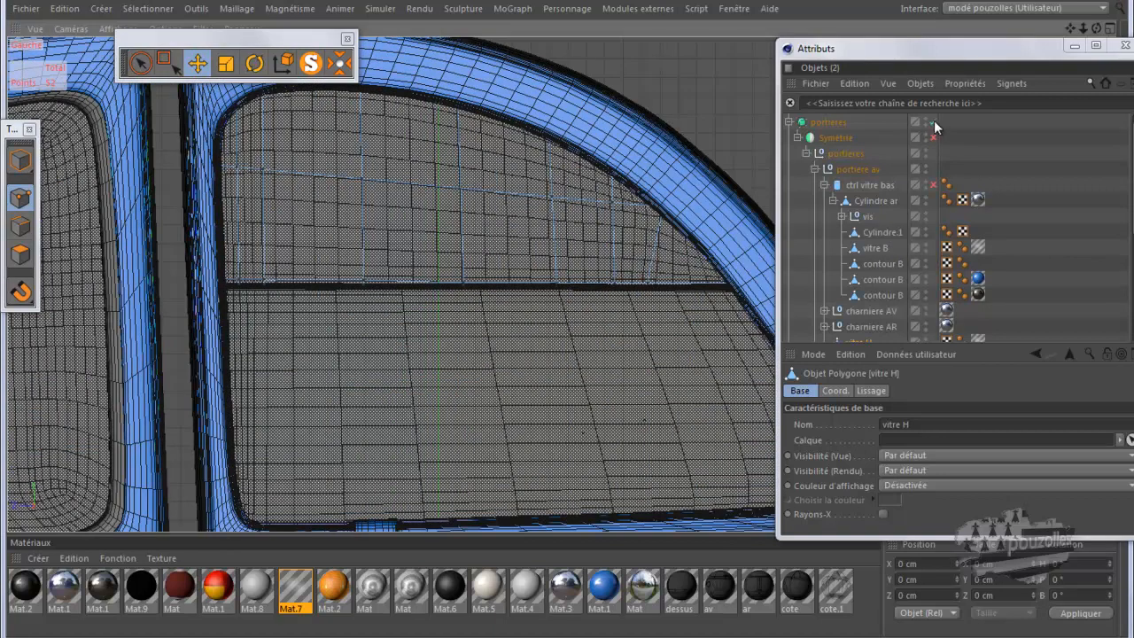
{"action": "left_click", "coordinate": [934, 123]}
{"action": "scroll", "coordinate": [447, 221], "scroll_direction": "down", "scroll_amount": 2}
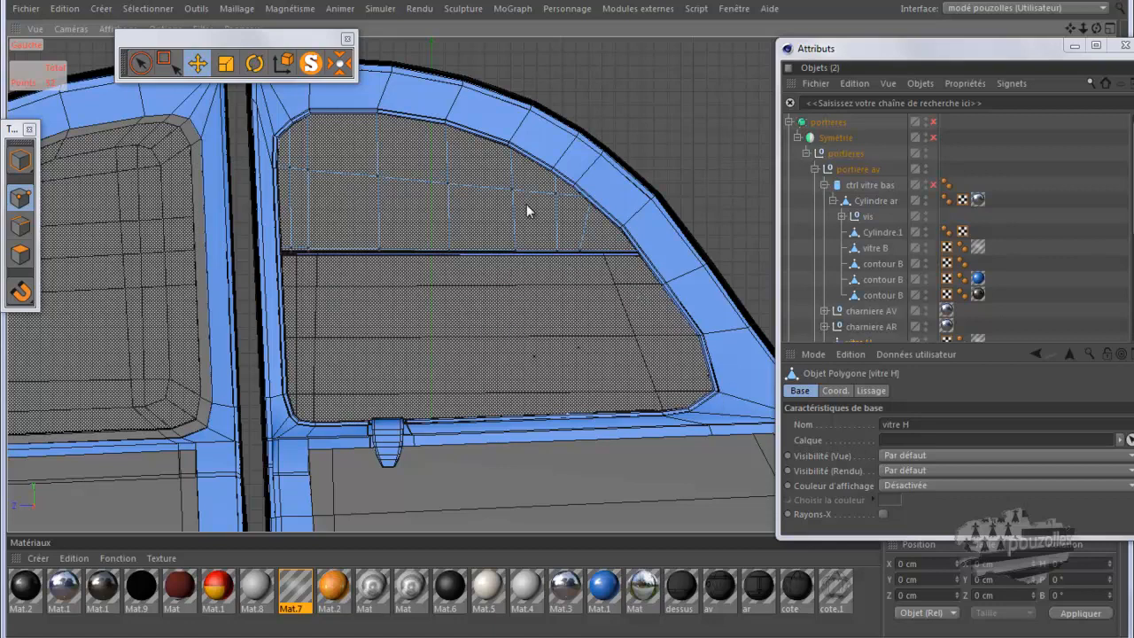
{"action": "scroll", "coordinate": [623, 99], "scroll_direction": "down", "scroll_amount": 5}
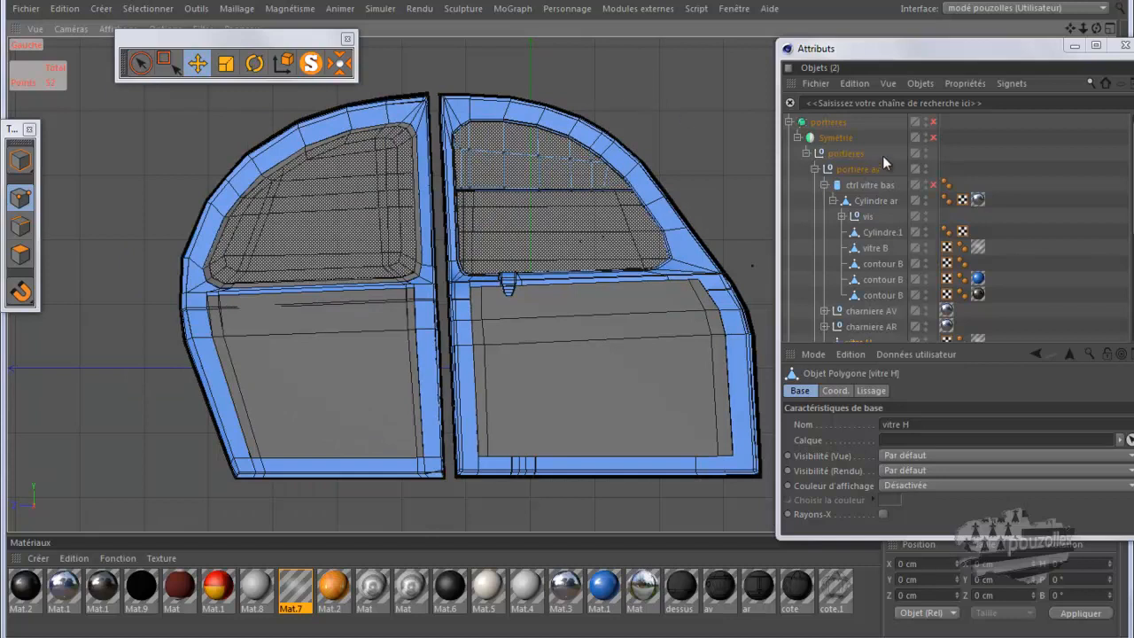
{"action": "left_click", "coordinate": [933, 137]}
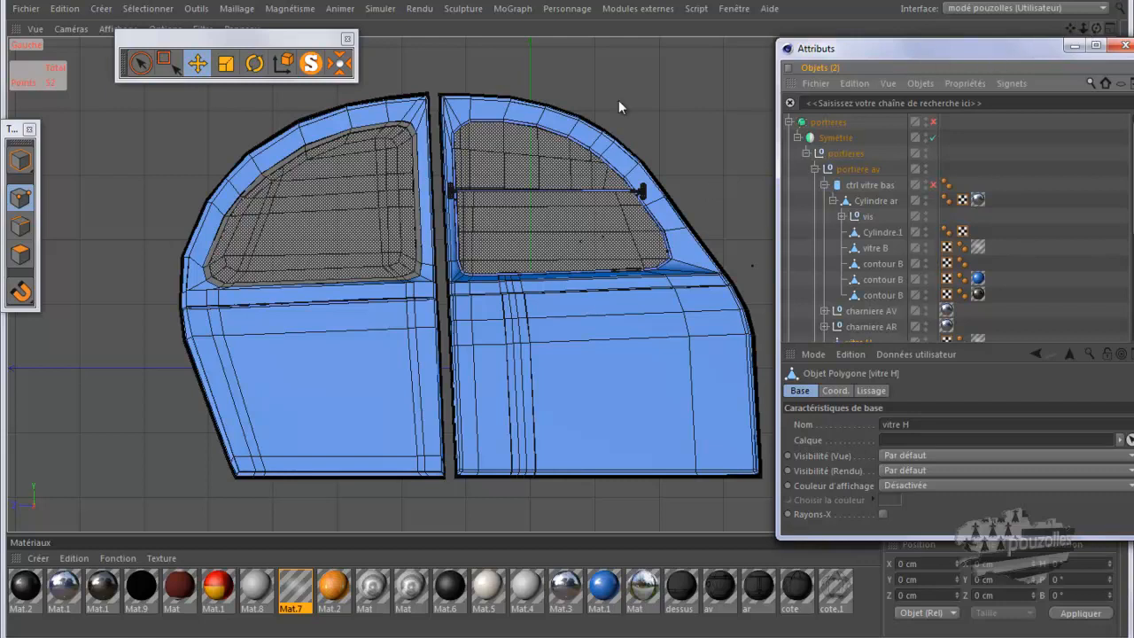
Step: Switch to the perspective view, disable Symétrie and re-enable the portieres subdivision
{"action": "middle_click", "coordinate": [139, 187]}
{"action": "middle_click", "coordinate": [255, 198]}
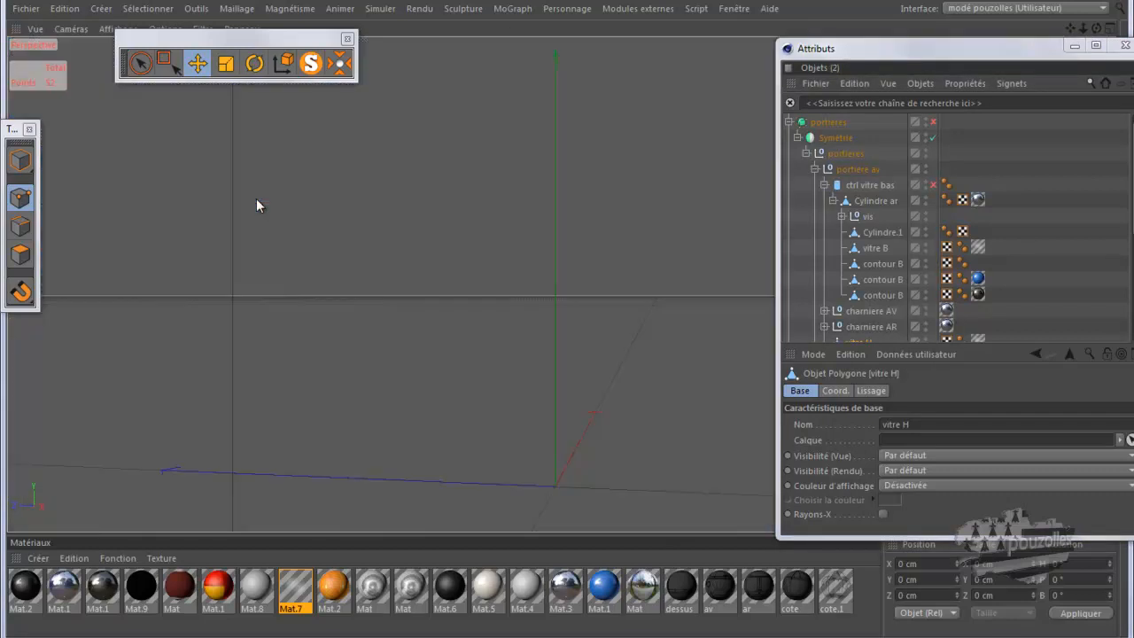
{"action": "left_click", "coordinate": [933, 138]}
{"action": "left_click", "coordinate": [932, 122]}
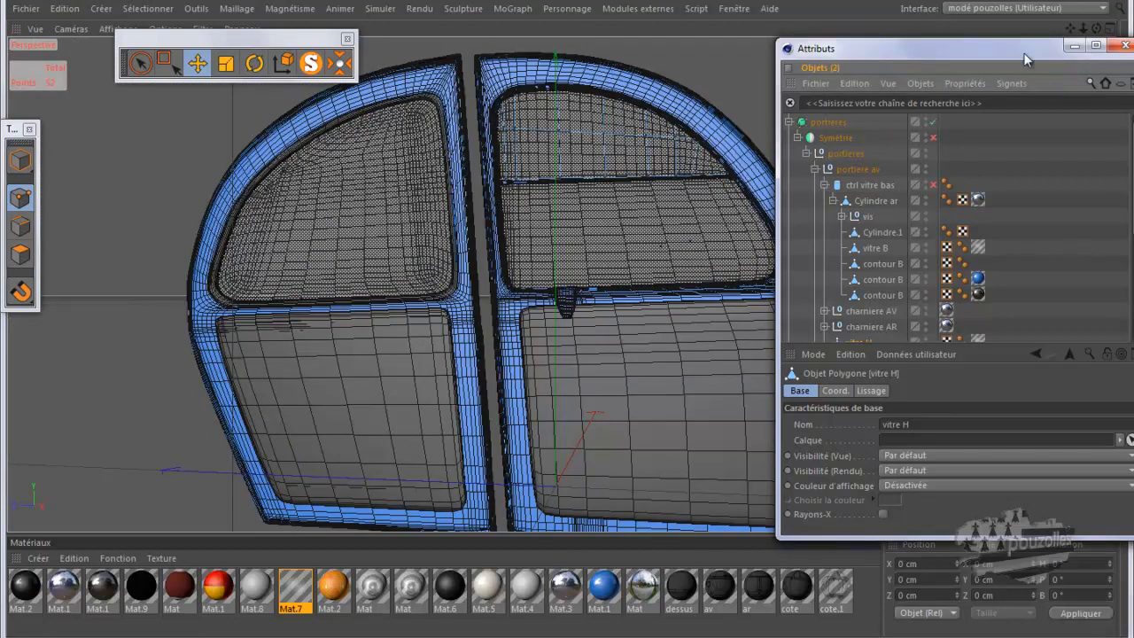
Step: Frame the inner side of both doors and render the view to check the panels and window glass
{"action": "left_click_drag", "start_coordinate": [1095, 28], "coordinate": [569, 320]}
{"action": "scroll", "coordinate": [660, 149], "scroll_direction": "down", "scroll_amount": 1}
{"action": "scroll", "coordinate": [660, 148], "scroll_direction": "down", "scroll_amount": 2}
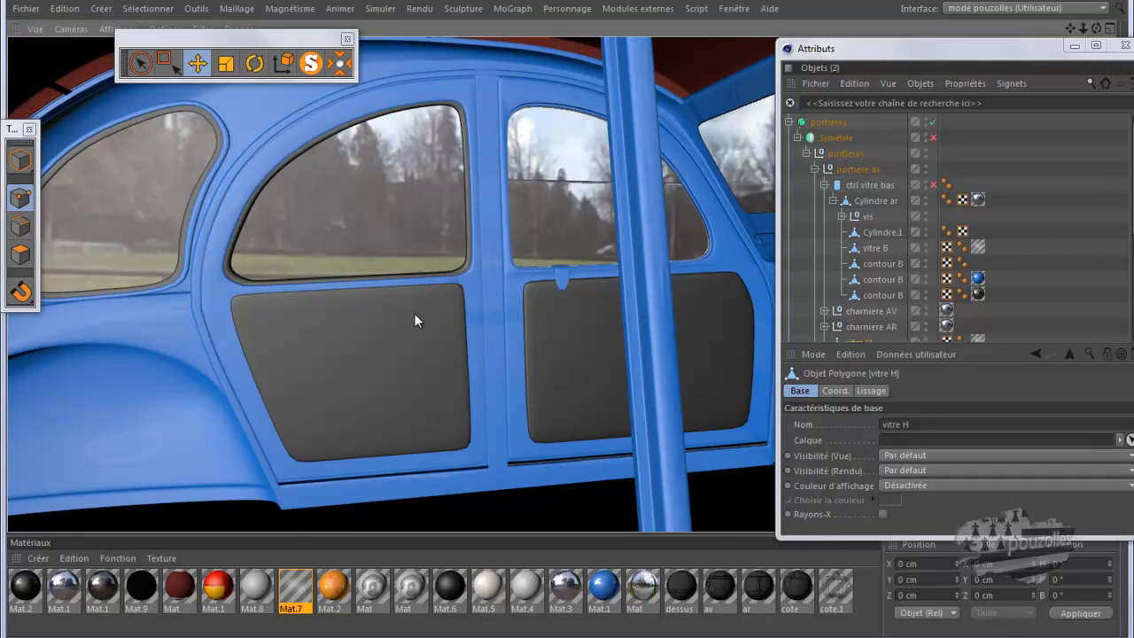
{"action": "left_click", "coordinate": [513, 277]}
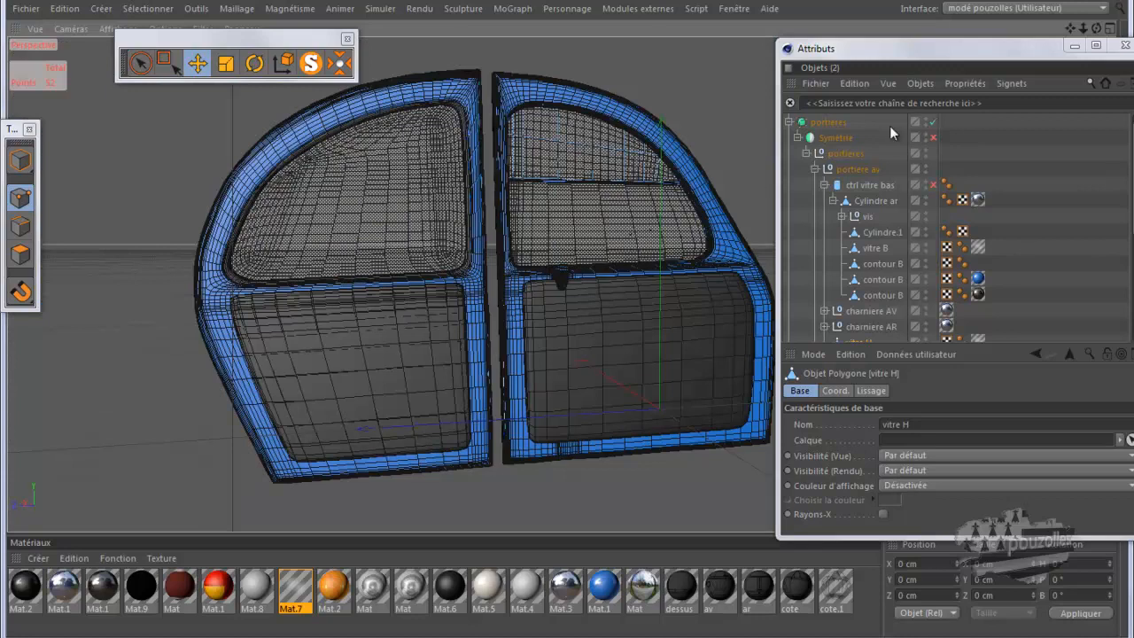
Step: Disable the portieres subdivision and frame the front door's lower window corner beside the door gap
{"action": "left_click", "coordinate": [931, 138]}
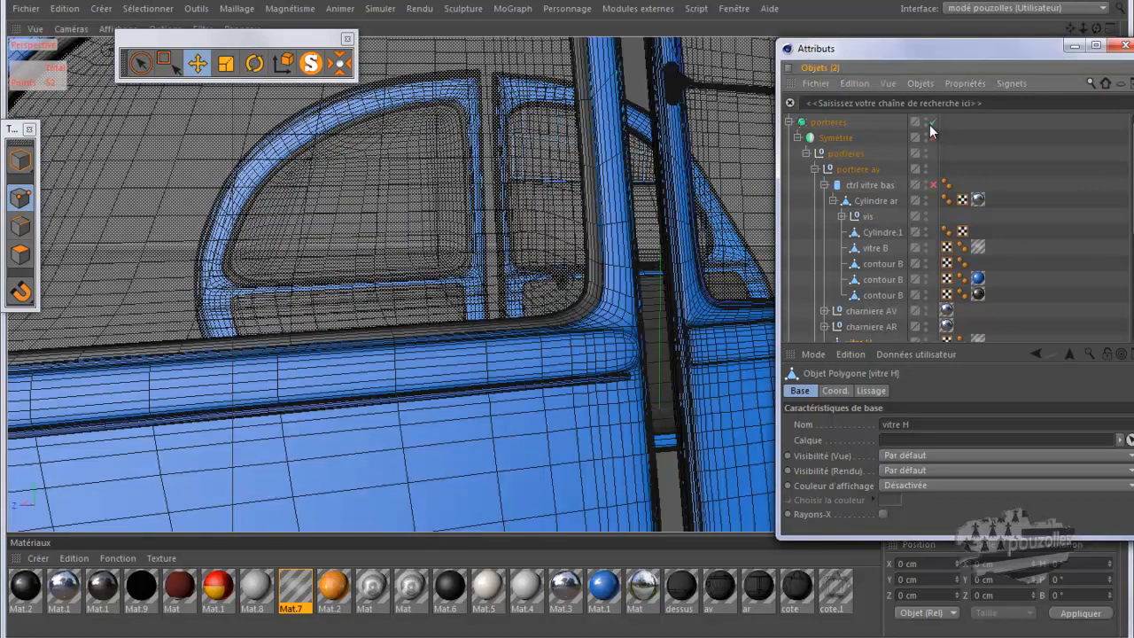
{"action": "left_click", "coordinate": [930, 123]}
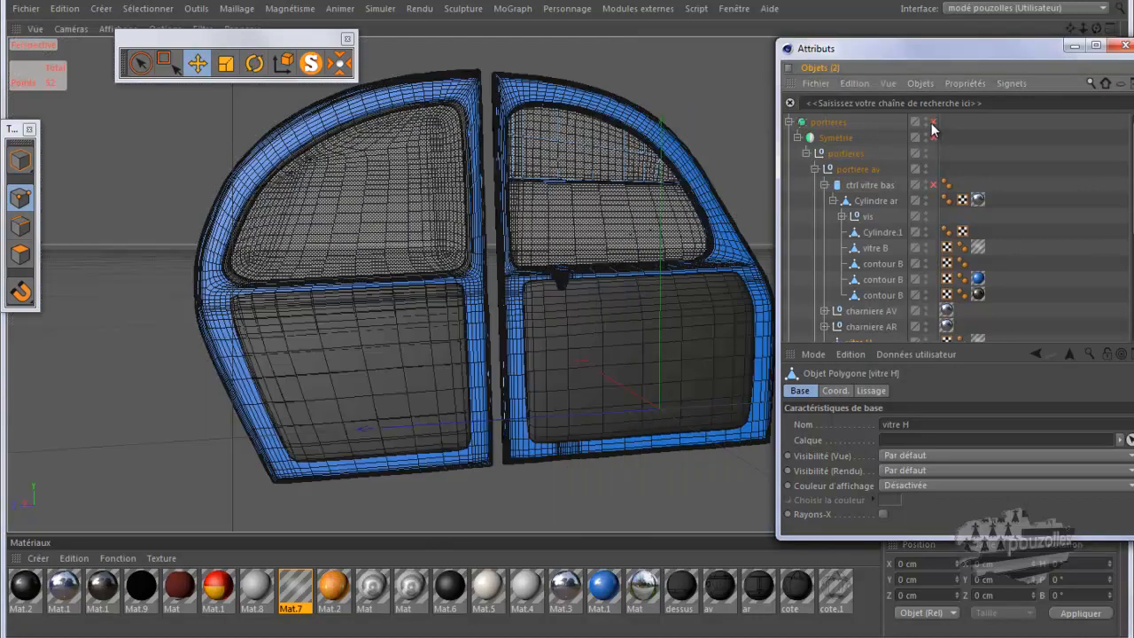
{"action": "scroll", "coordinate": [578, 277], "scroll_direction": "up", "scroll_amount": 6}
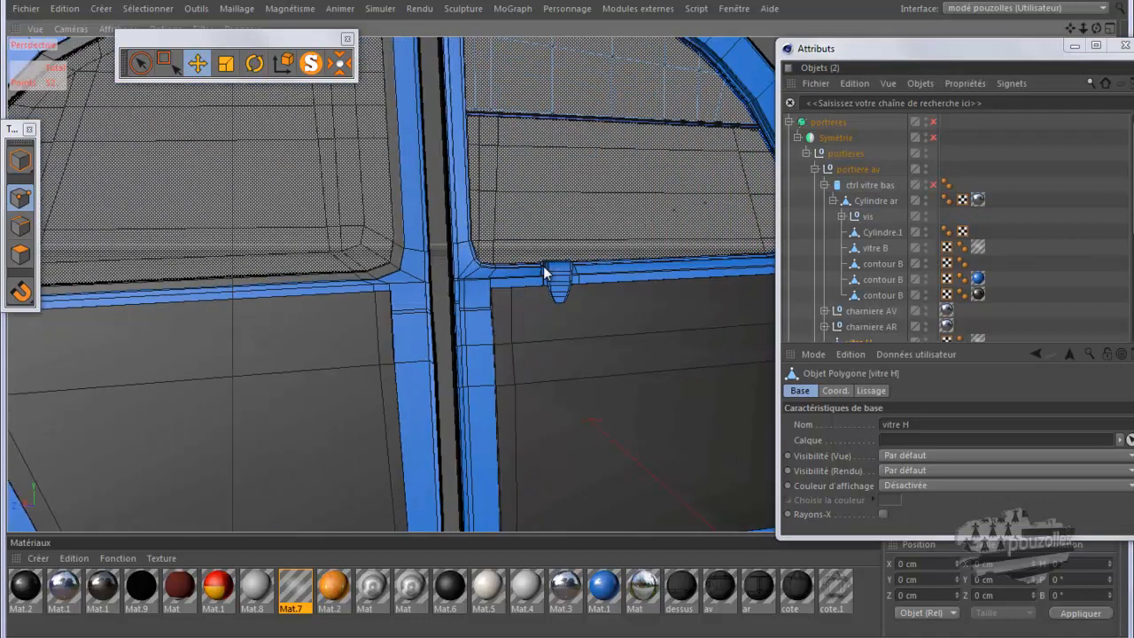
{"action": "scroll", "coordinate": [488, 273], "scroll_direction": "up", "scroll_amount": 4}
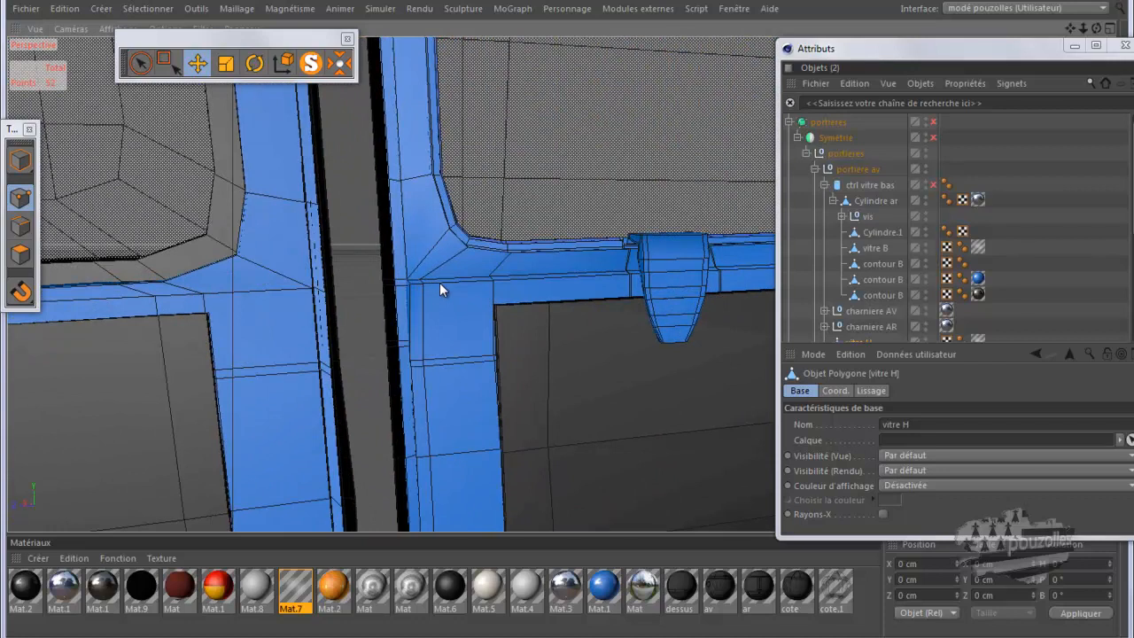
{"action": "scroll", "coordinate": [439, 282], "scroll_direction": "up", "scroll_amount": 1}
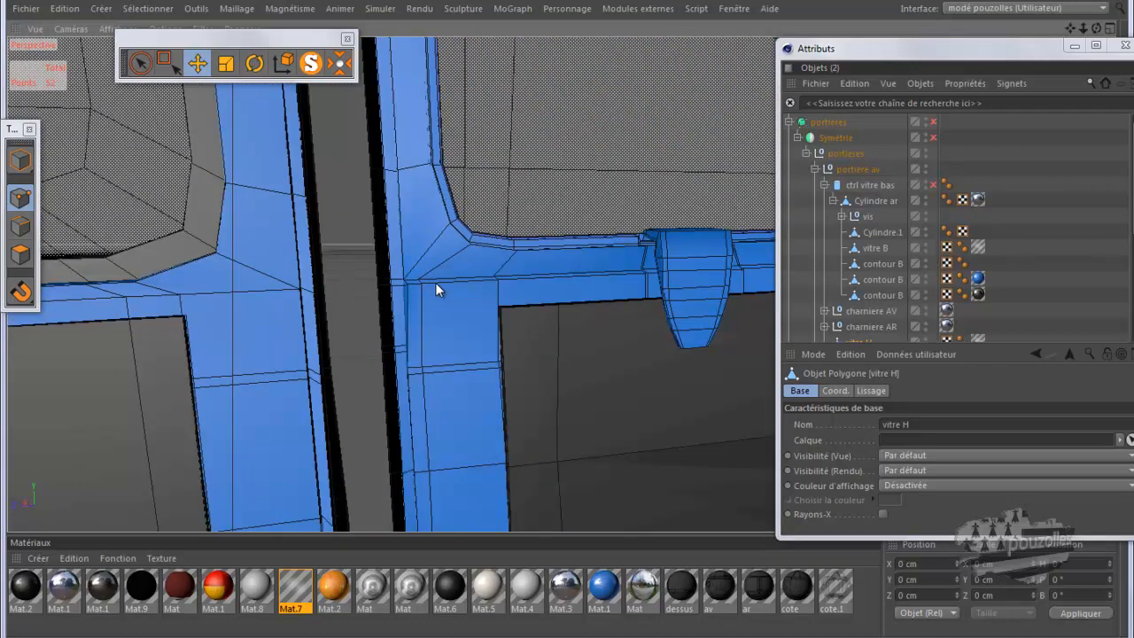
Step: Select the horizontal edge loop just below the window on portiere av with loop selection in edge mode
{"action": "key", "text": "Return"}
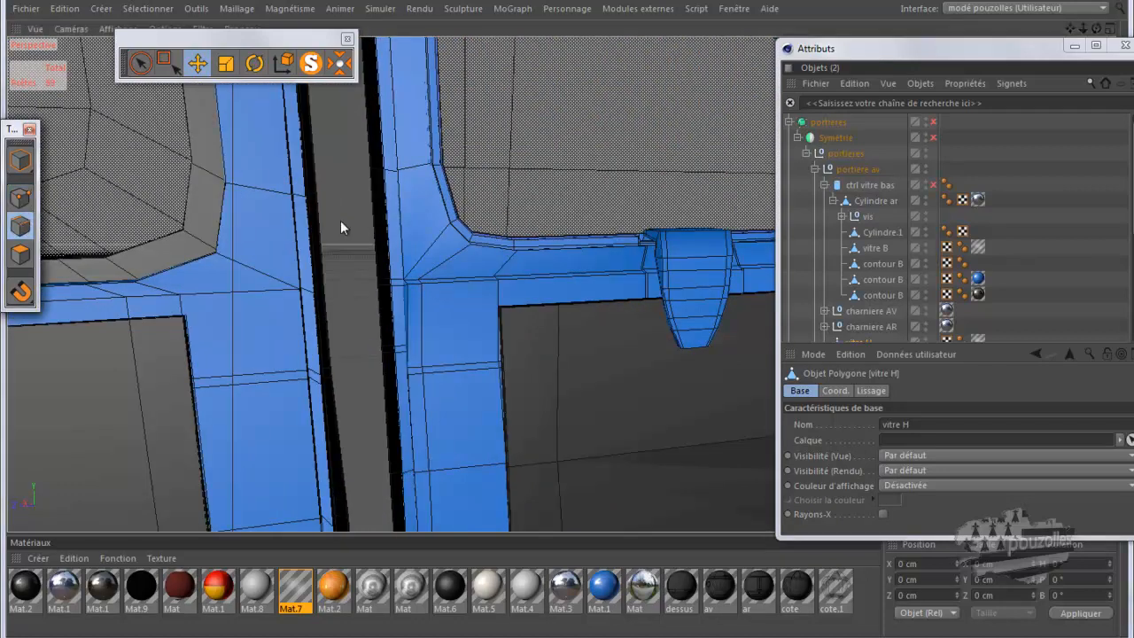
{"action": "key", "text": "u"}
{"action": "key", "text": "l"}
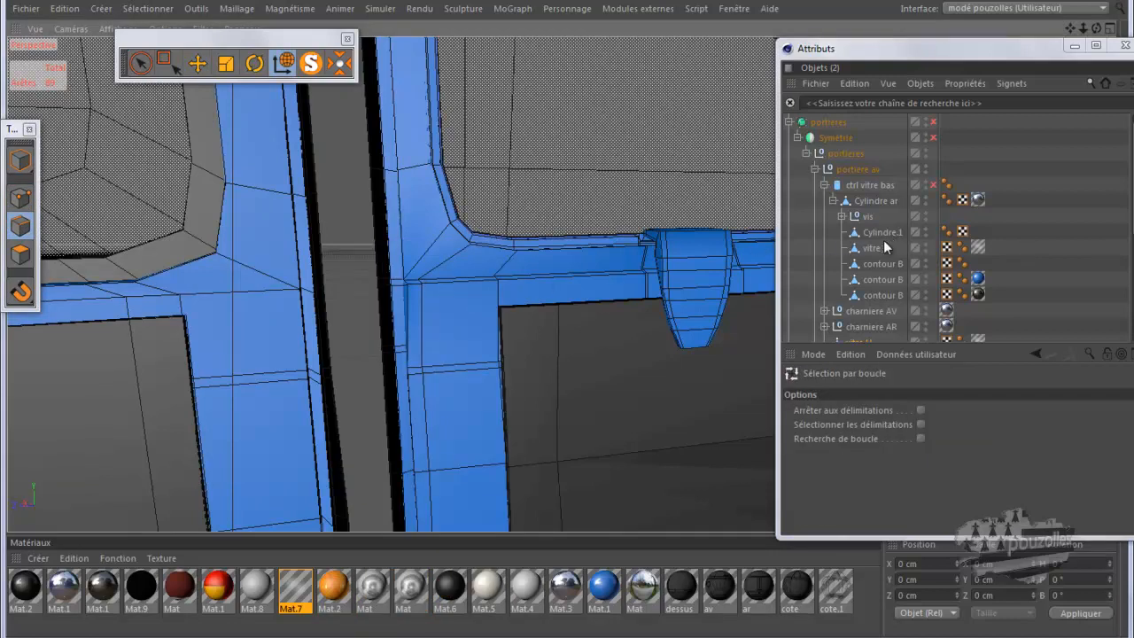
{"action": "scroll", "coordinate": [881, 243], "scroll_direction": "down", "scroll_amount": 2}
{"action": "left_click", "coordinate": [869, 278]}
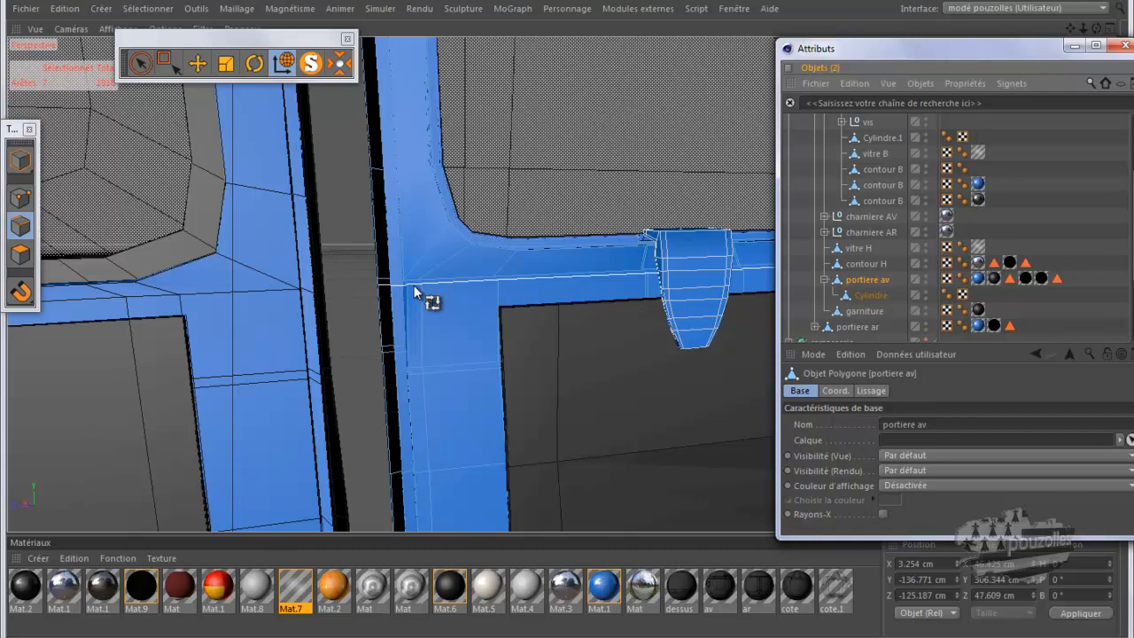
{"action": "scroll", "coordinate": [426, 308], "scroll_direction": "down", "scroll_amount": 1}
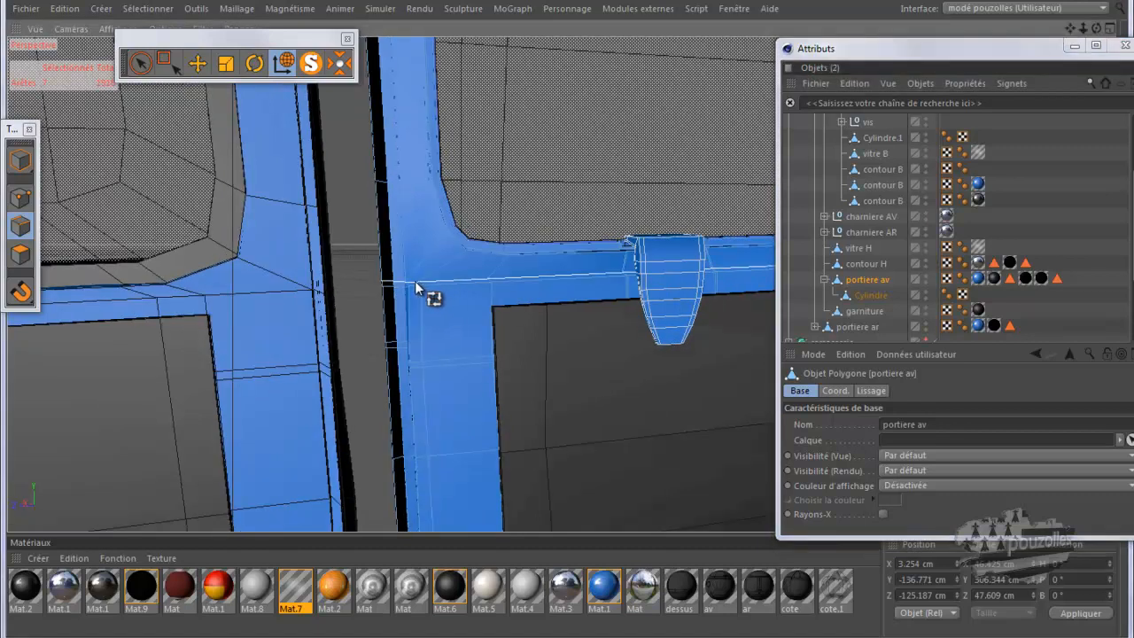
{"action": "left_click", "coordinate": [417, 283]}
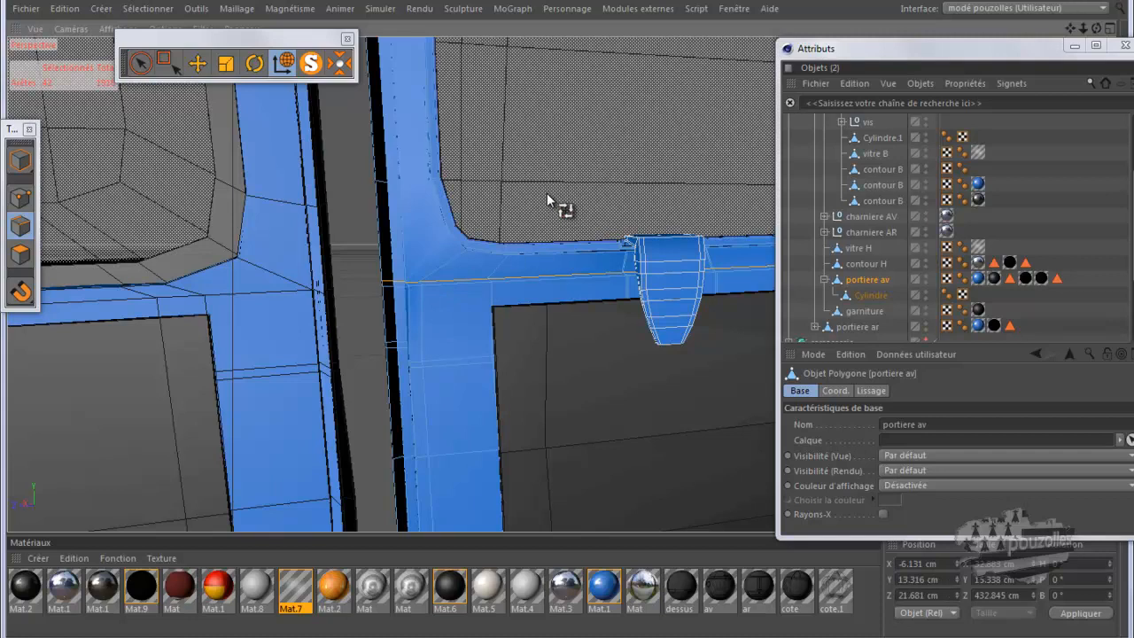
Step: Isolate portiere av in solo mode and frame the lower window corner from the door's edge side
{"action": "scroll", "coordinate": [546, 200], "scroll_direction": "down", "scroll_amount": 1}
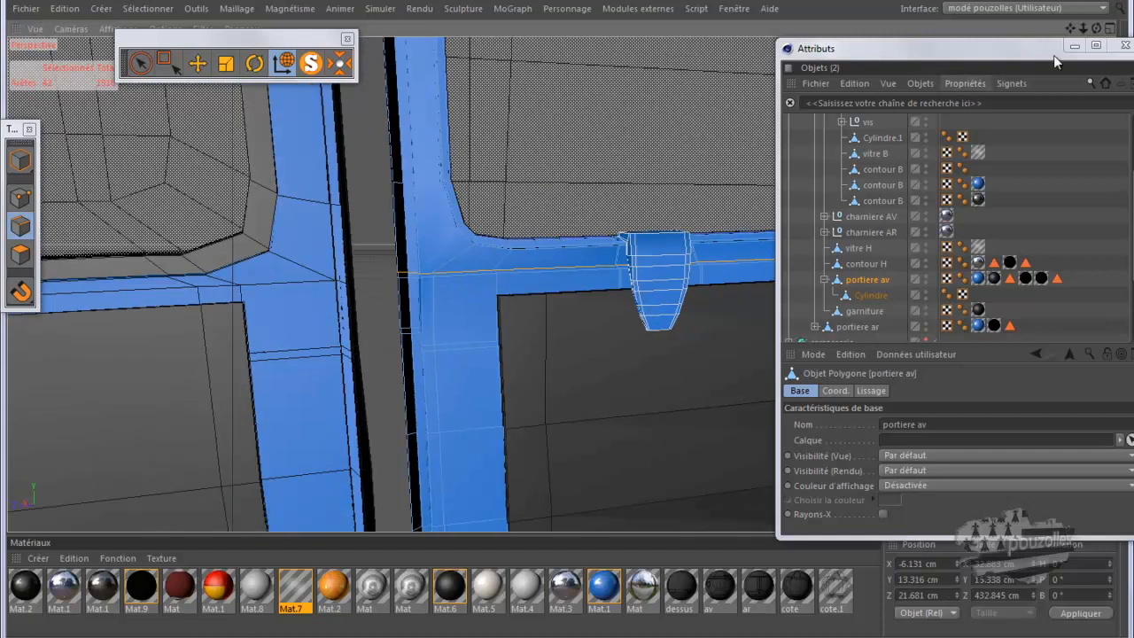
{"action": "mouse_move", "coordinate": [570, 320]}
{"action": "left_mouse_down"}
{"action": "mouse_move", "coordinate": [552, 322]}
{"action": "mouse_move", "coordinate": [577, 317]}
{"action": "mouse_move", "coordinate": [567, 319]}
{"action": "left_mouse_up"}
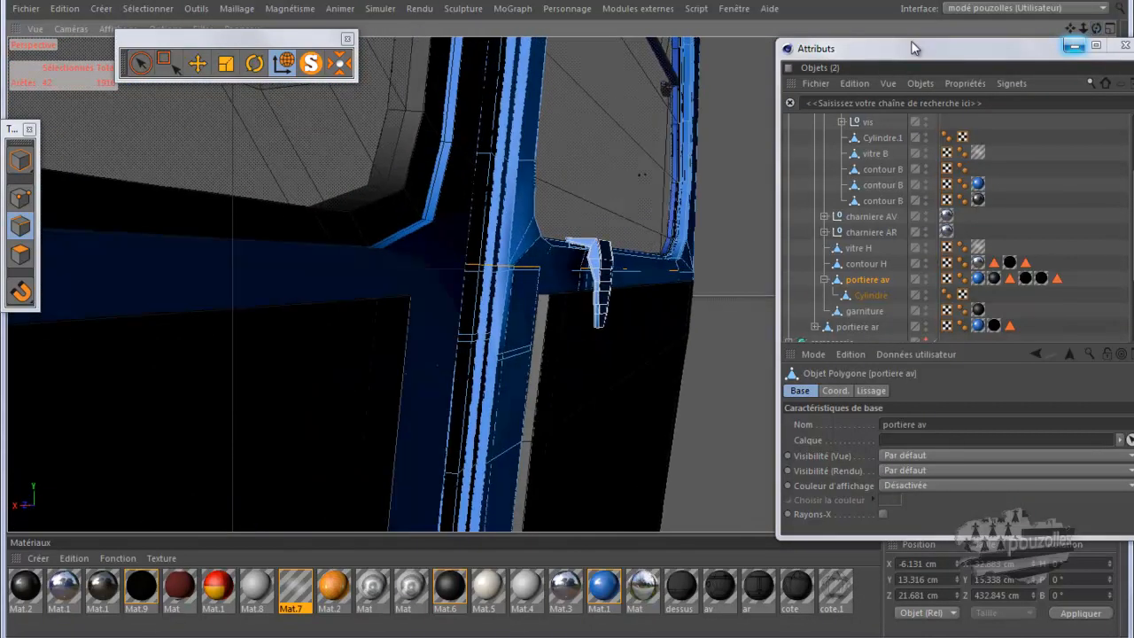
{"action": "left_click", "coordinate": [317, 66]}
{"action": "scroll", "coordinate": [580, 292], "scroll_direction": "up", "scroll_amount": 4}
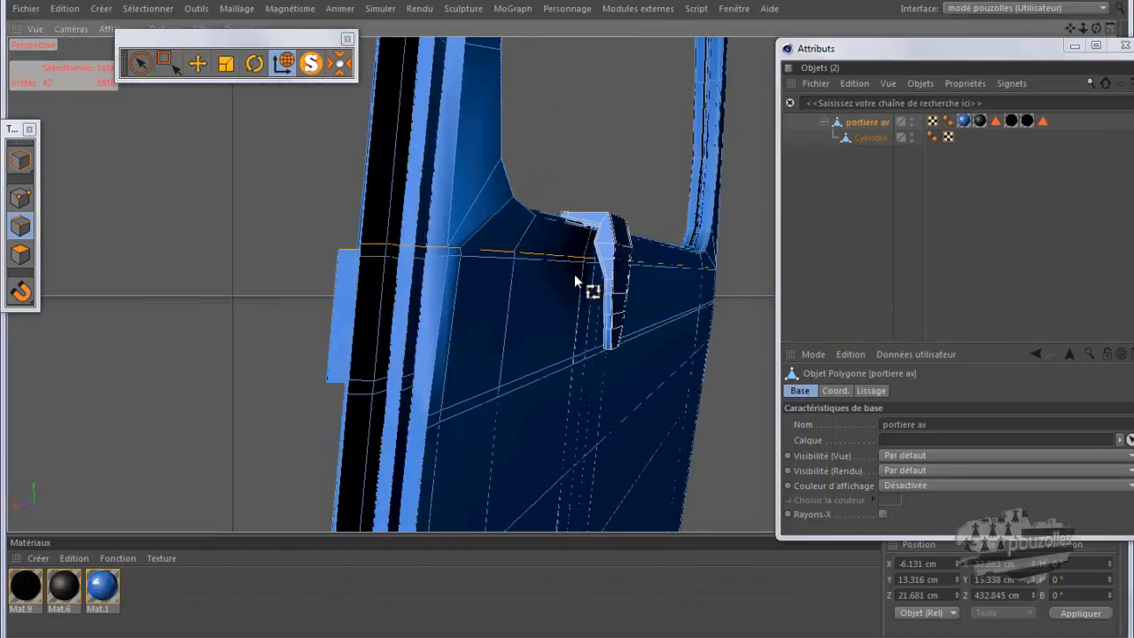
{"action": "left_click_drag", "start_coordinate": [568, 318], "coordinate": [565, 319]}
Step: Select the visible points of the edge line just below the front door window in point mode and move them to about X -11 cm
{"action": "left_click", "coordinate": [21, 197]}
{"action": "left_click", "coordinate": [140, 63]}
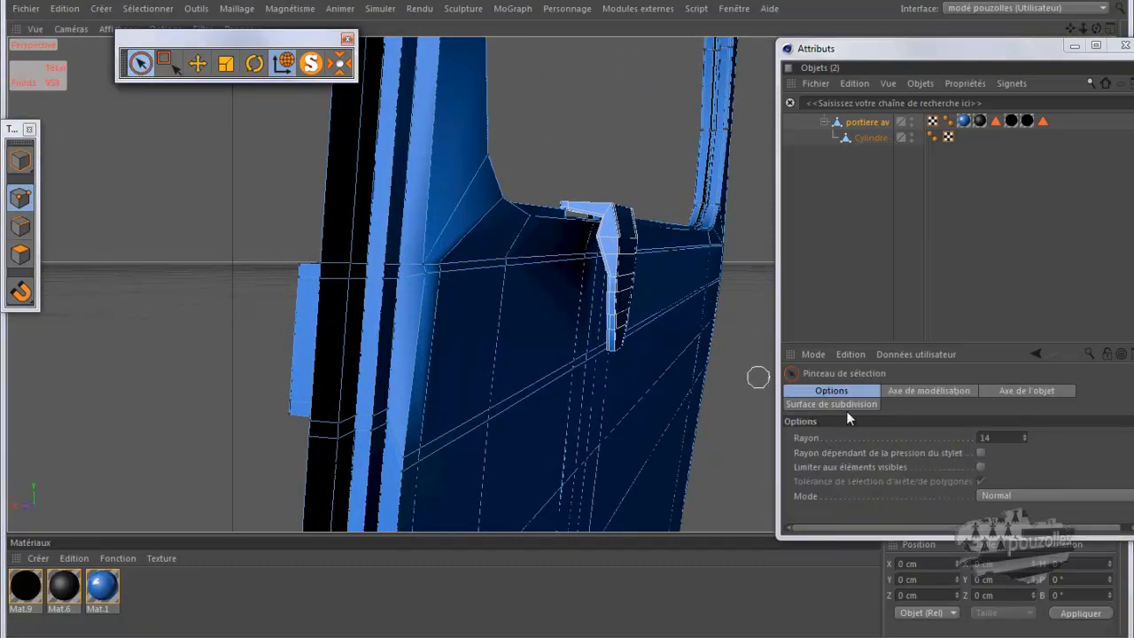
{"action": "left_click", "coordinate": [429, 262]}
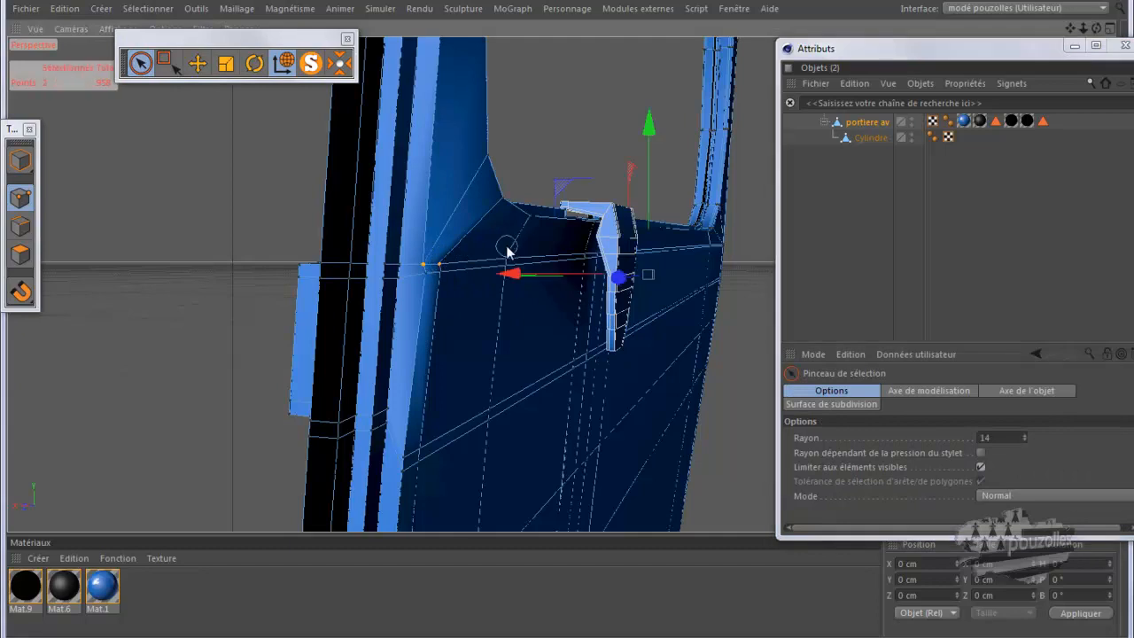
{"action": "left_click", "coordinate": [584, 252]}
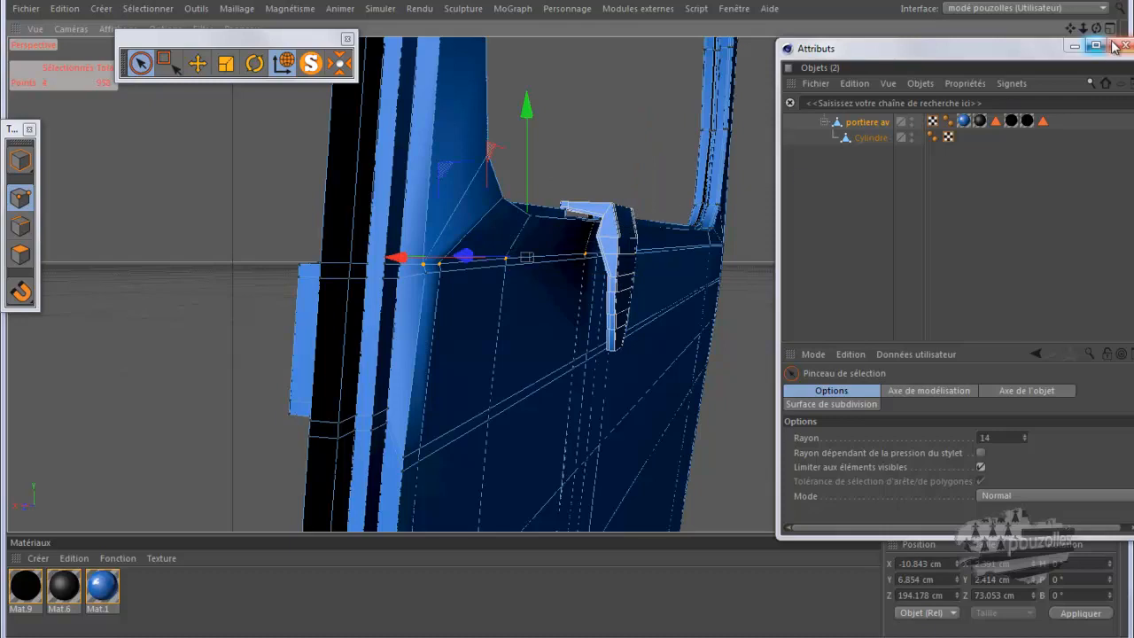
{"action": "left_click_drag", "start_coordinate": [1097, 29], "coordinate": [568, 324]}
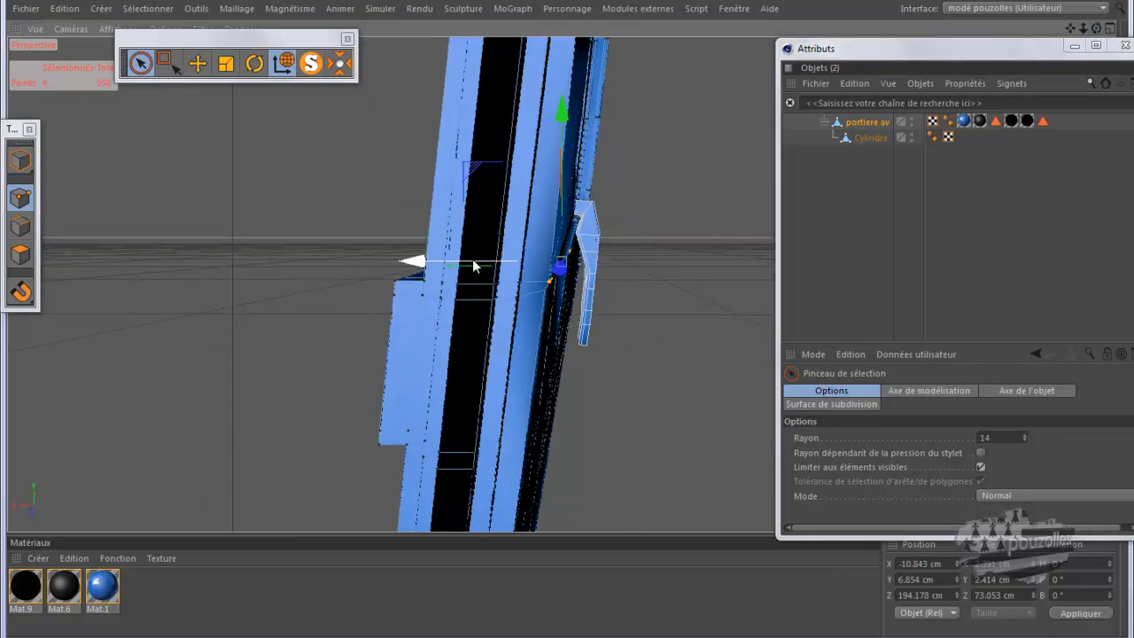
{"action": "left_click_drag", "start_coordinate": [474, 263], "coordinate": [473, 261]}
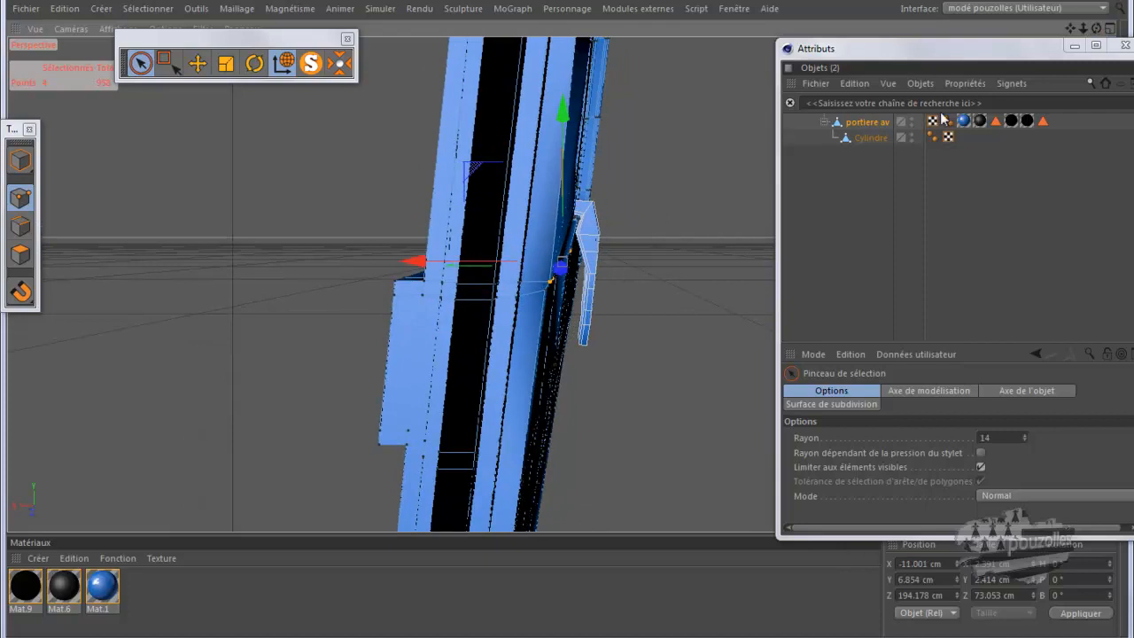
Step: Extend the point selection along the line beside the tapered bracket, move it to about X -10.82 cm, and deselect the points
{"action": "mouse_move", "coordinate": [1095, 28]}
{"action": "left_mouse_down"}
{"action": "mouse_move", "coordinate": [564, 324]}
{"action": "mouse_move", "coordinate": [610, 286]}
{"action": "mouse_move", "coordinate": [490, 270]}
{"action": "mouse_move", "coordinate": [380, 274]}
{"action": "mouse_move", "coordinate": [398, 258]}
{"action": "mouse_move", "coordinate": [496, 254]}
{"action": "left_mouse_up"}
{"action": "left_click", "coordinate": [603, 268]}
{"action": "left_click_drag", "start_coordinate": [1070, 27], "coordinate": [549, 329]}
{"action": "left_click_drag", "start_coordinate": [1098, 31], "coordinate": [532, 355]}
{"action": "left_click", "coordinate": [474, 556]}
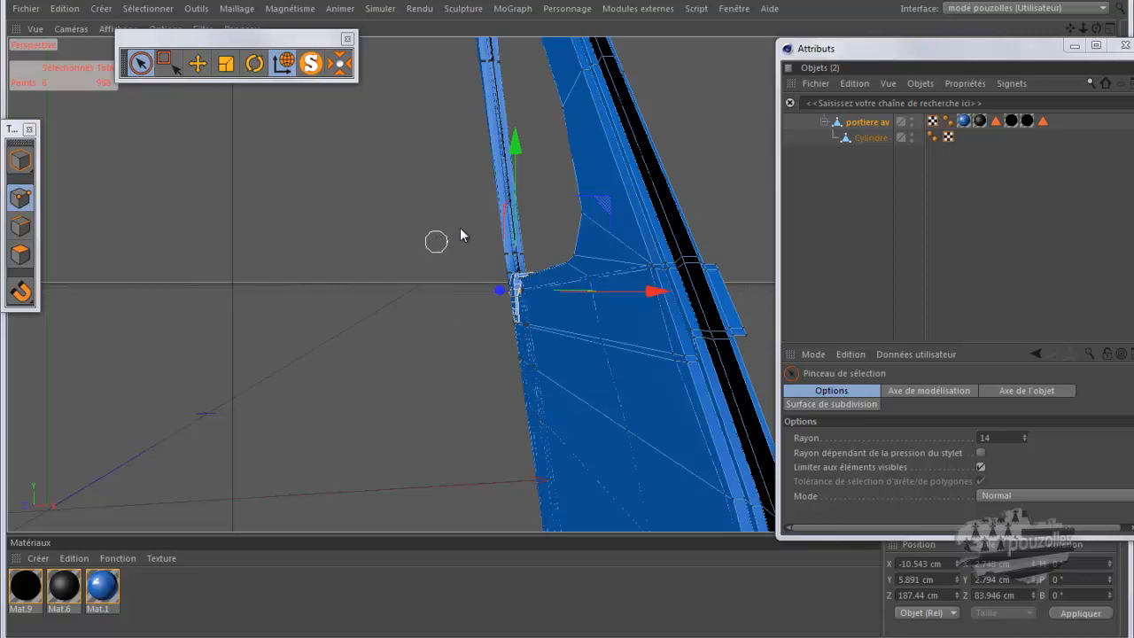
{"action": "left_click_drag", "start_coordinate": [1095, 29], "coordinate": [569, 327]}
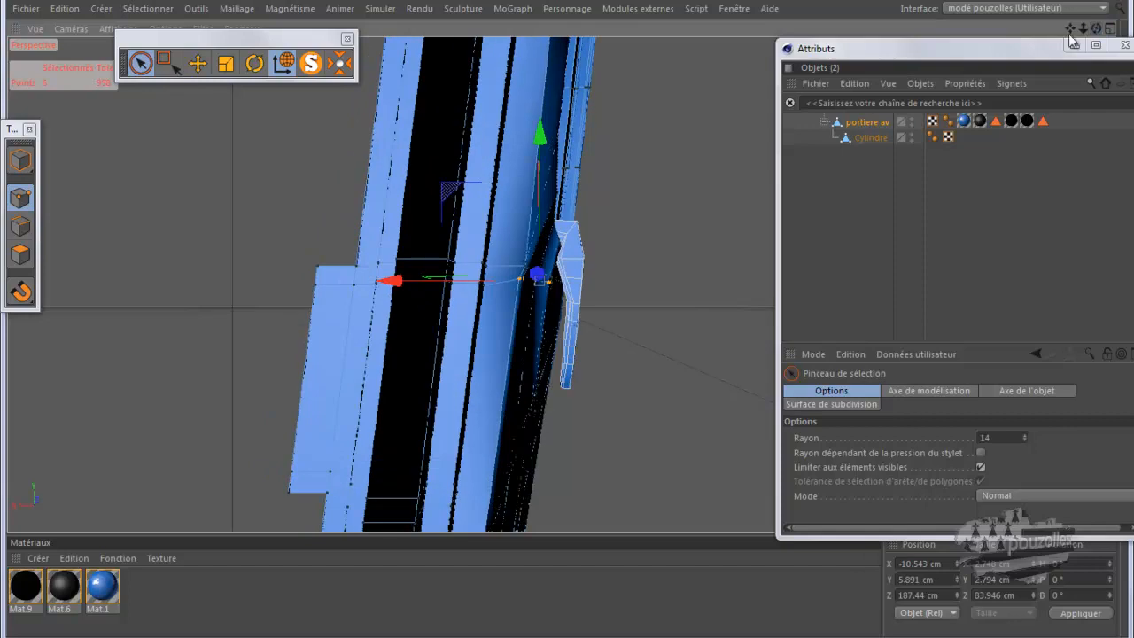
{"action": "mouse_move", "coordinate": [398, 282]}
{"action": "left_mouse_down"}
{"action": "mouse_move", "coordinate": [401, 295]}
{"action": "mouse_move", "coordinate": [398, 281]}
{"action": "left_mouse_up"}
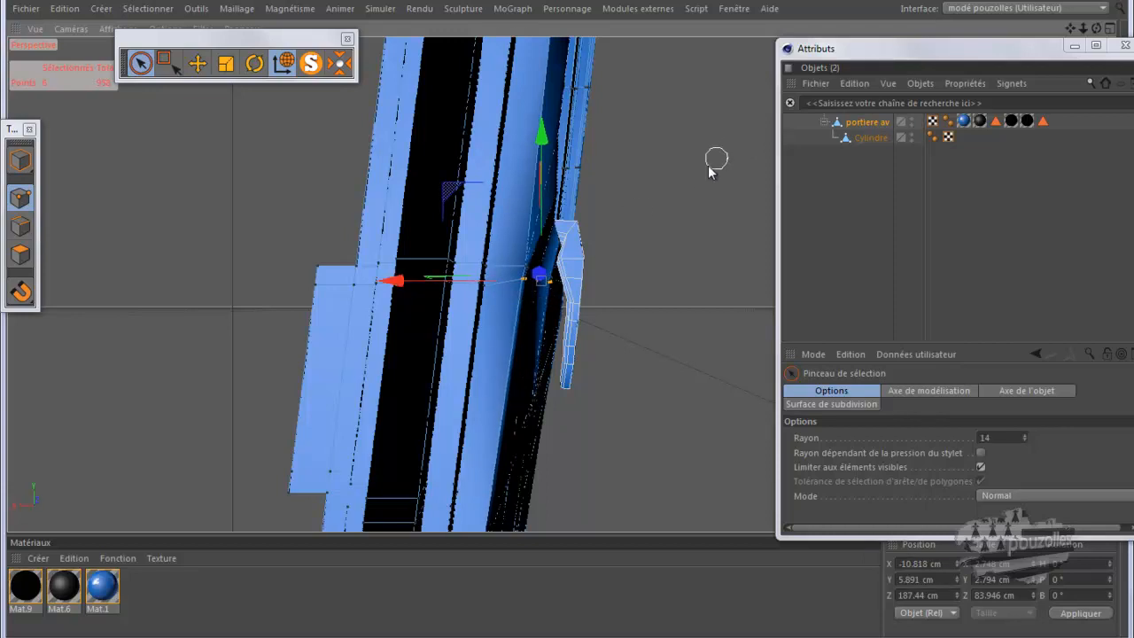
{"action": "left_click", "coordinate": [708, 167]}
Step: Cut a new loop around the front door's window frame with the Knife in Boucle mode, close to the existing lower edge line
{"action": "left_click_drag", "start_coordinate": [1070, 29], "coordinate": [565, 320]}
{"action": "left_click_drag", "start_coordinate": [1094, 28], "coordinate": [566, 321]}
{"action": "left_click_drag", "start_coordinate": [662, 216], "coordinate": [699, 261], "text": "alt"}
{"action": "scroll", "coordinate": [319, 183], "scroll_direction": "up", "scroll_amount": 5}
{"action": "scroll", "coordinate": [298, 197], "scroll_direction": "down", "scroll_amount": 1}
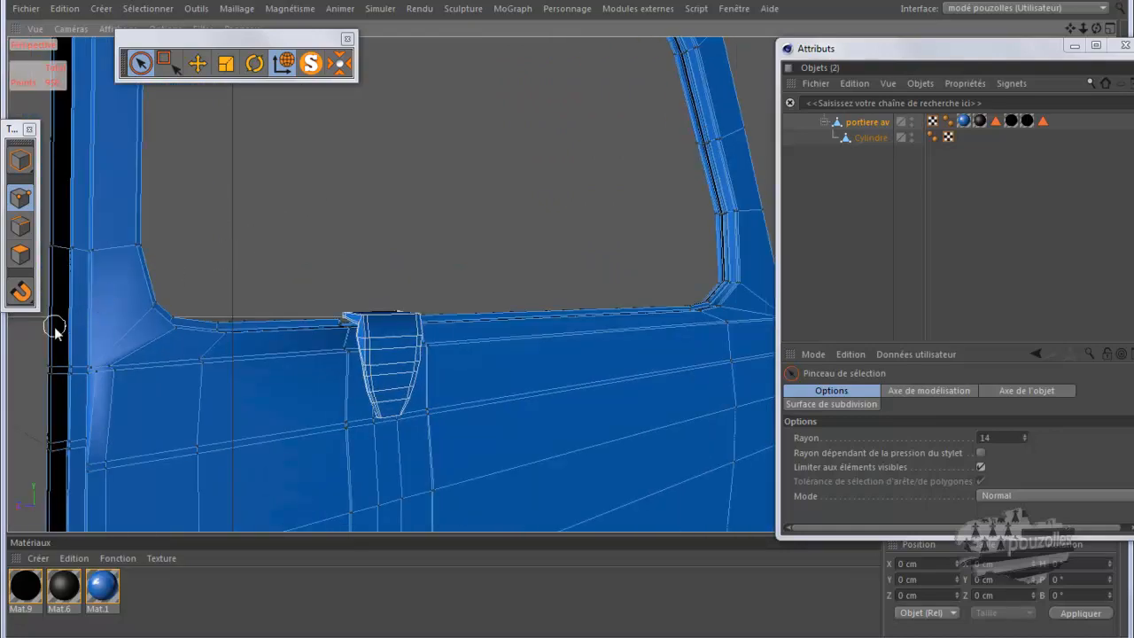
{"action": "scroll", "coordinate": [54, 330], "scroll_direction": "up", "scroll_amount": 3}
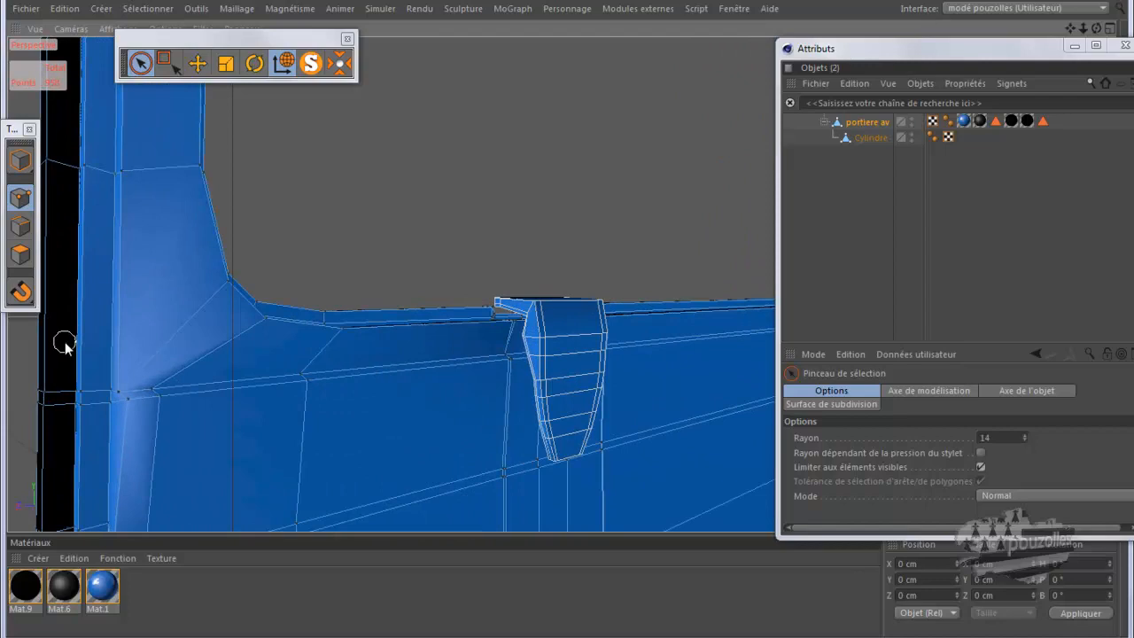
{"action": "right_click_drag", "start_coordinate": [180, 322], "coordinate": [299, 321], "text": "alt"}
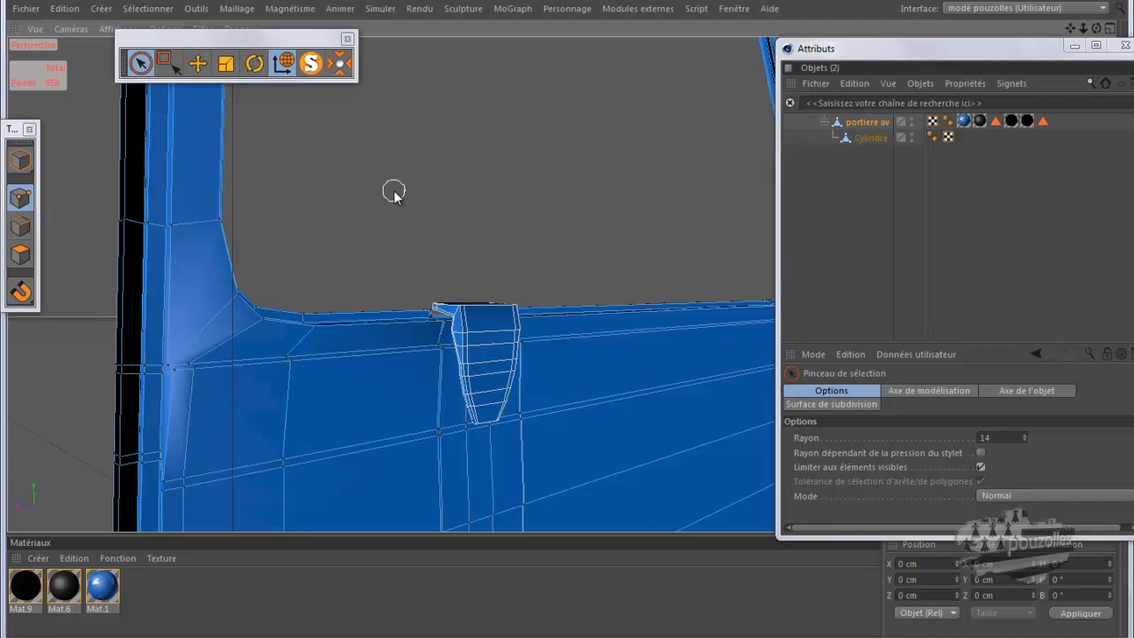
{"action": "key", "text": "k"}
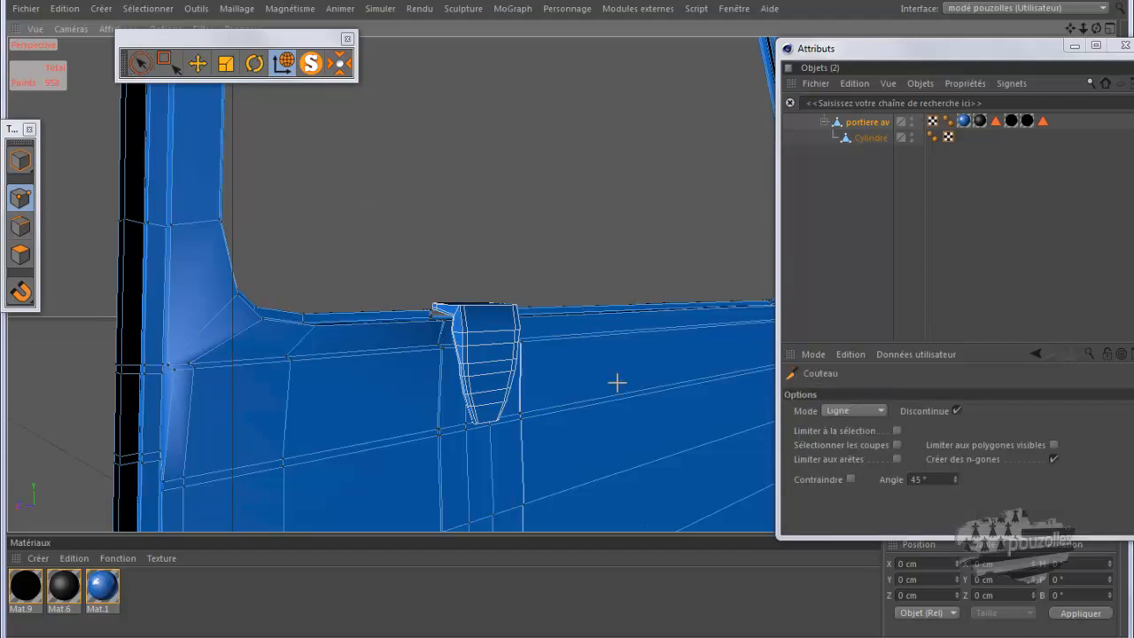
{"action": "left_click", "coordinate": [855, 410]}
{"action": "left_click", "coordinate": [856, 461]}
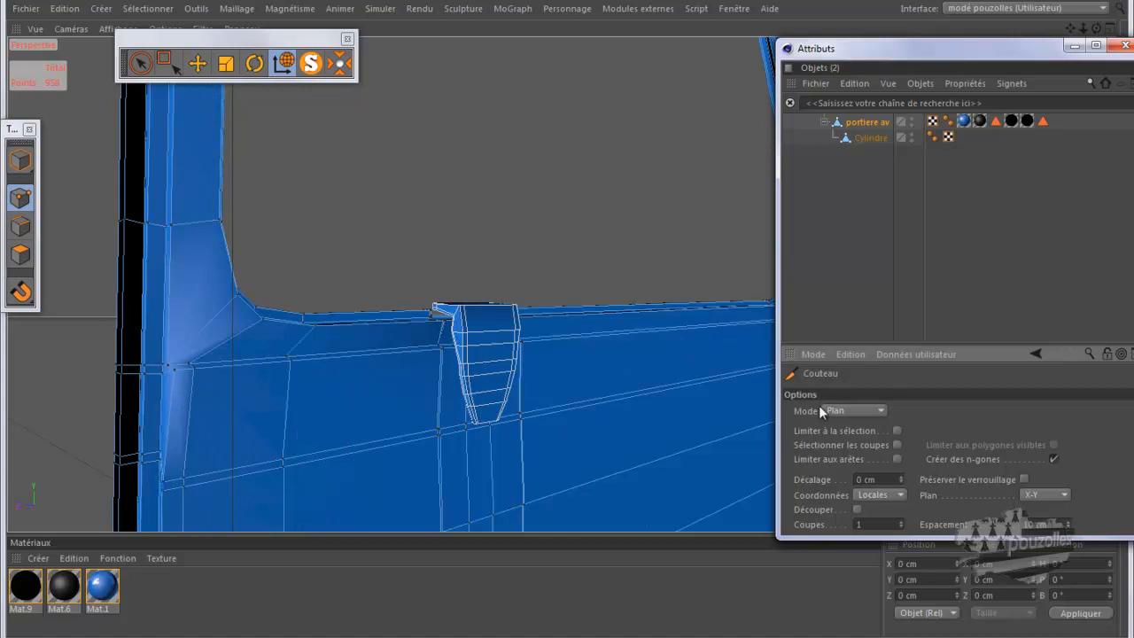
{"action": "left_click", "coordinate": [852, 409]}
{"action": "left_click", "coordinate": [850, 445]}
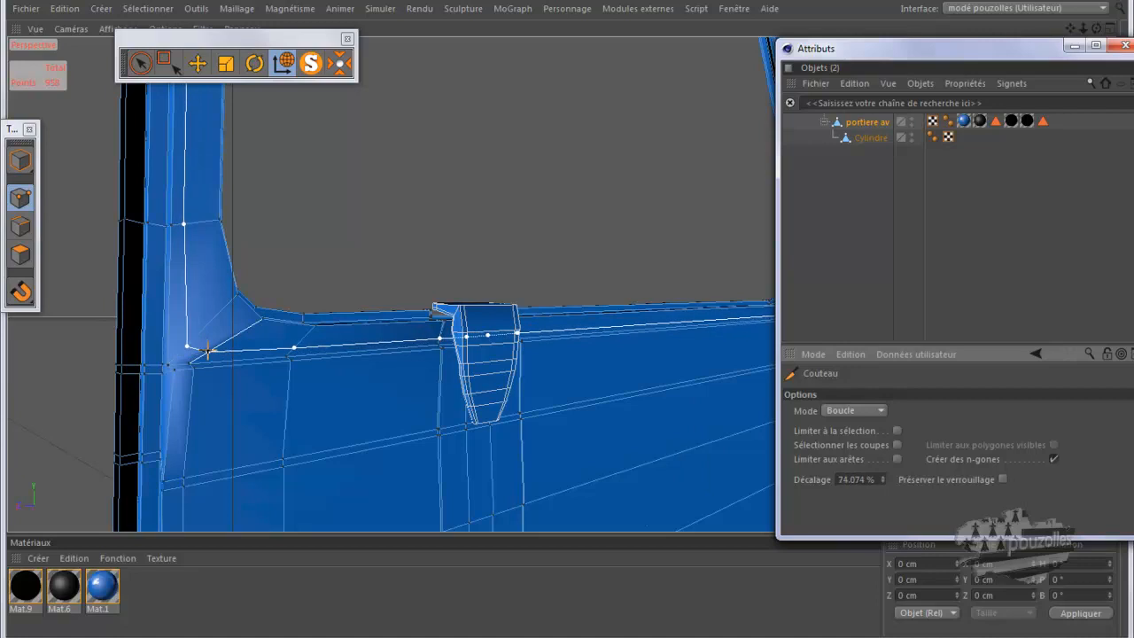
{"action": "left_click", "coordinate": [202, 355]}
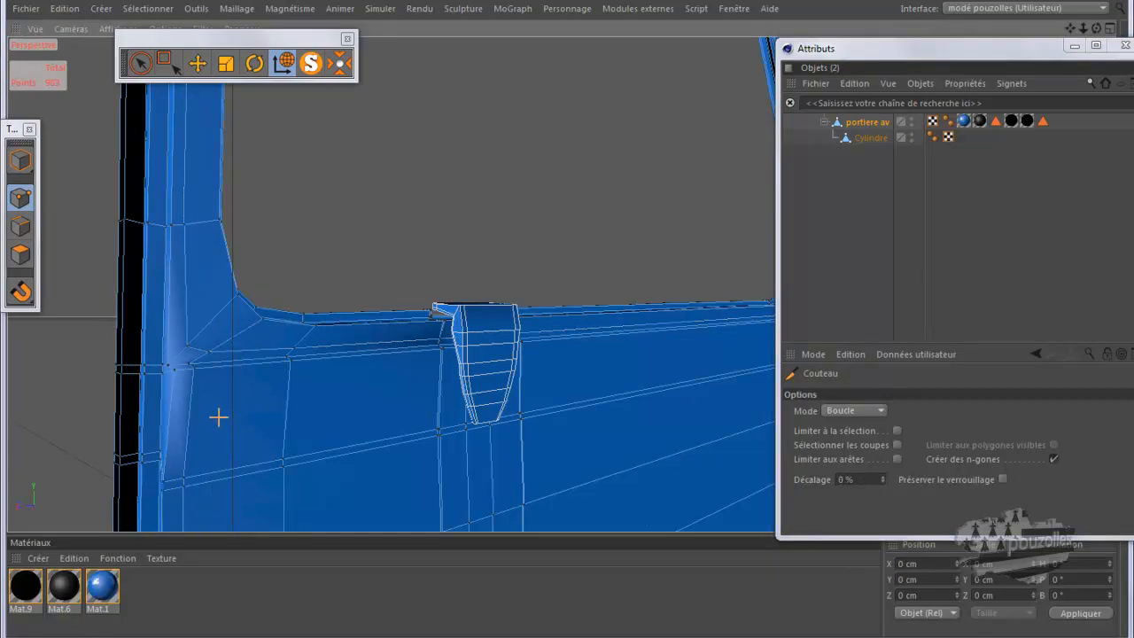
Step: Leave solo mode, enable the portieres subdivision and render the view to check the front door's lower window corner
{"action": "scroll", "coordinate": [218, 418], "scroll_direction": "down", "scroll_amount": 1}
{"action": "left_click_drag", "start_coordinate": [1096, 27], "coordinate": [567, 319]}
{"action": "scroll", "coordinate": [565, 194], "scroll_direction": "down", "scroll_amount": 3}
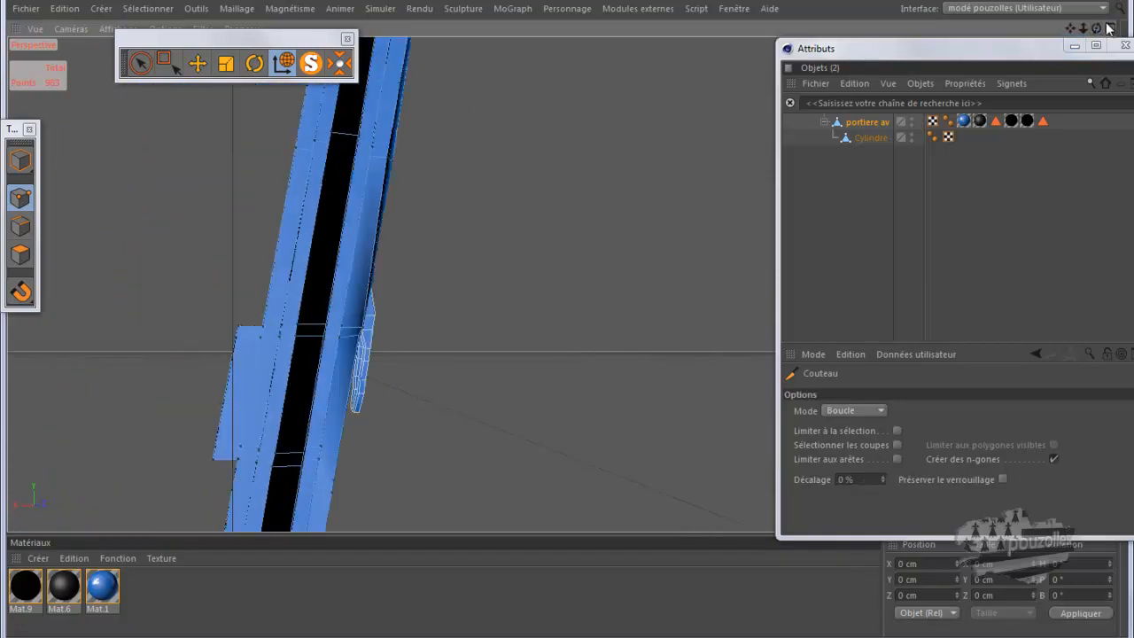
{"action": "left_click_drag", "start_coordinate": [1096, 28], "coordinate": [565, 319]}
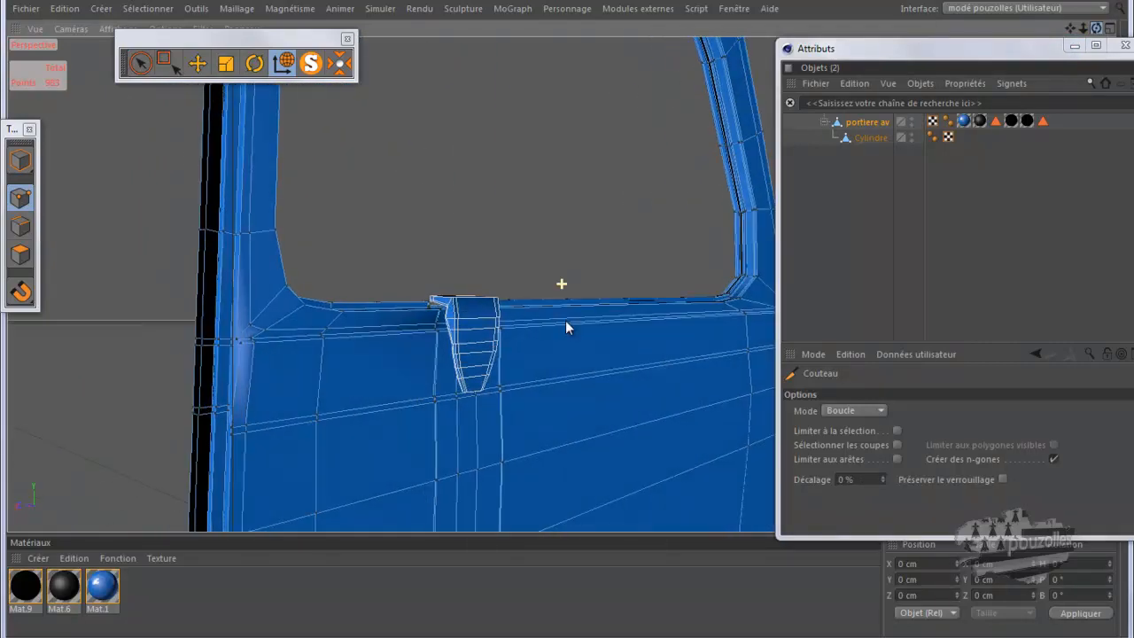
{"action": "scroll", "coordinate": [210, 248], "scroll_direction": "down", "scroll_amount": 4}
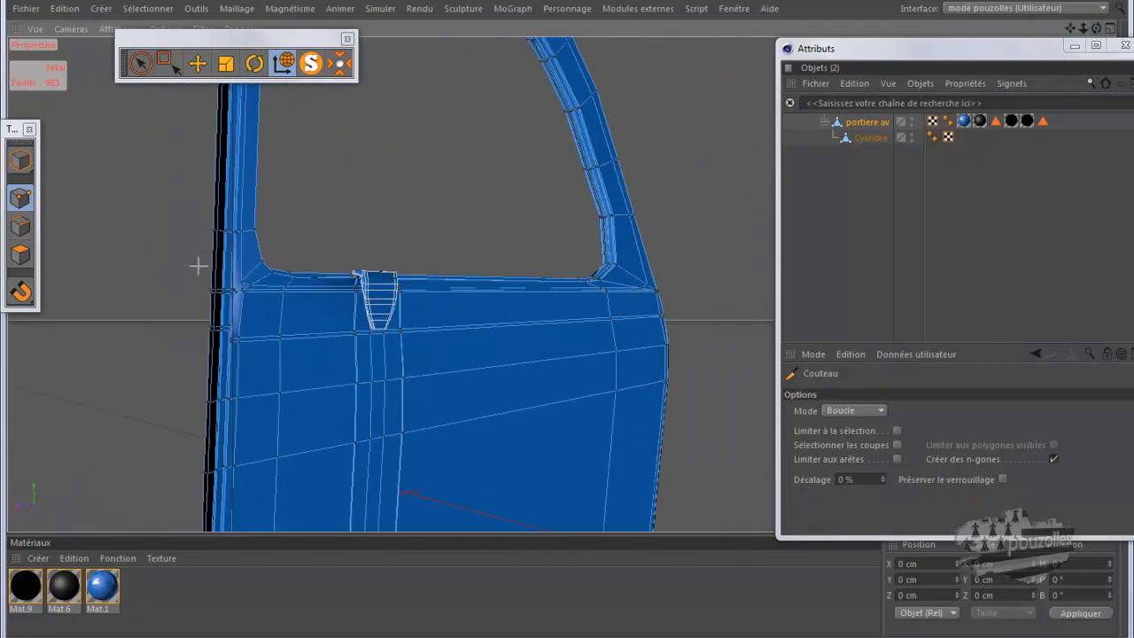
{"action": "scroll", "coordinate": [191, 279], "scroll_direction": "down", "scroll_amount": 3}
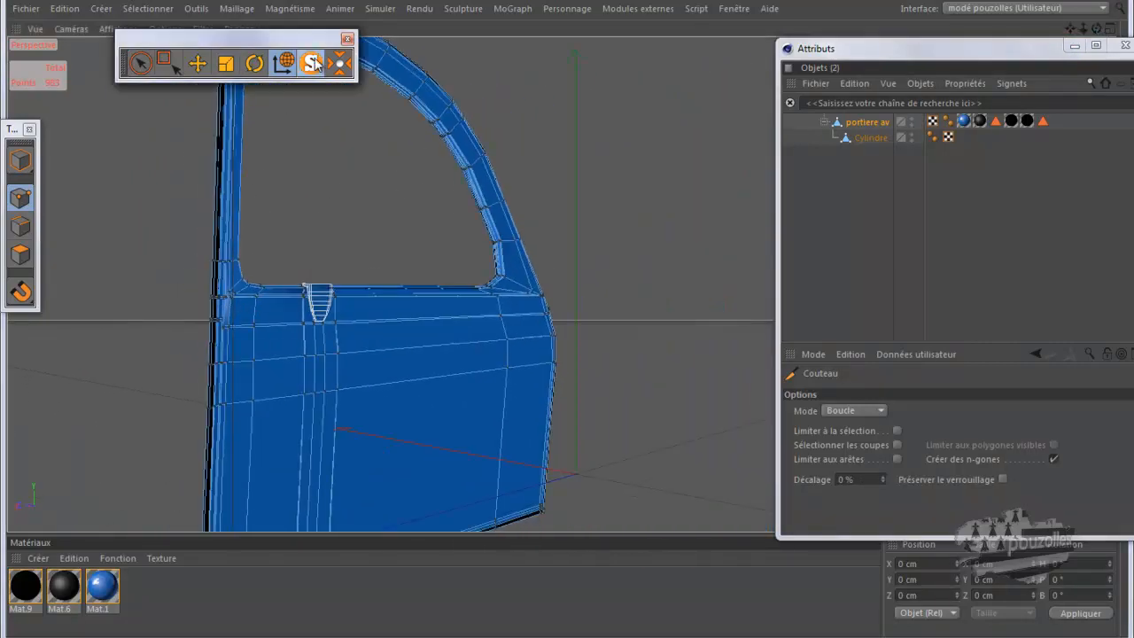
{"action": "left_click", "coordinate": [312, 62]}
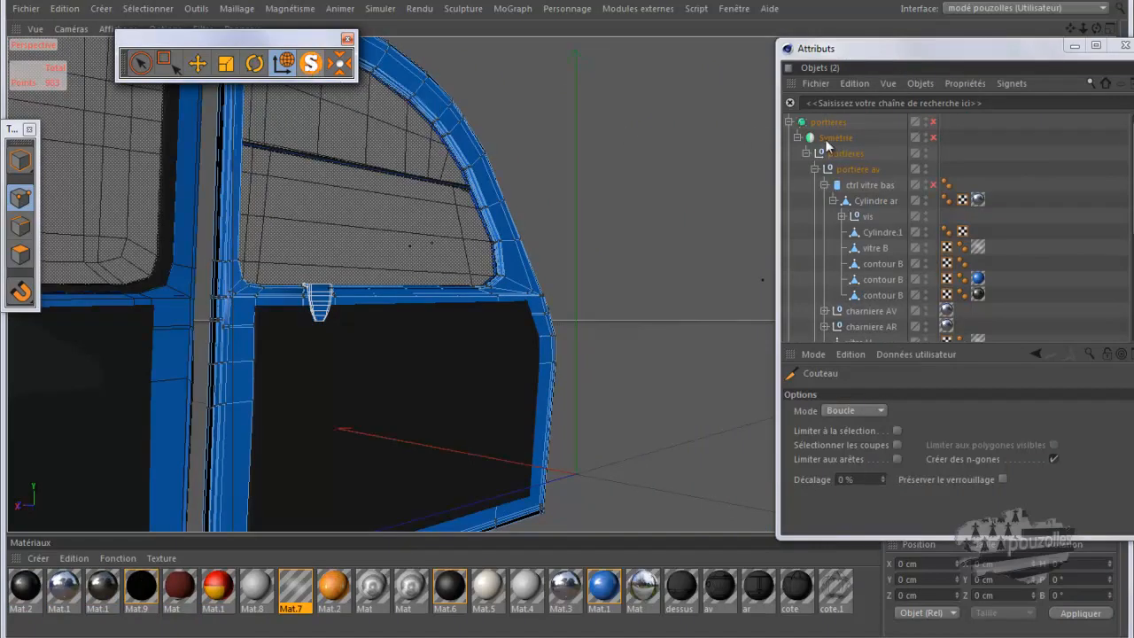
{"action": "left_click", "coordinate": [933, 123]}
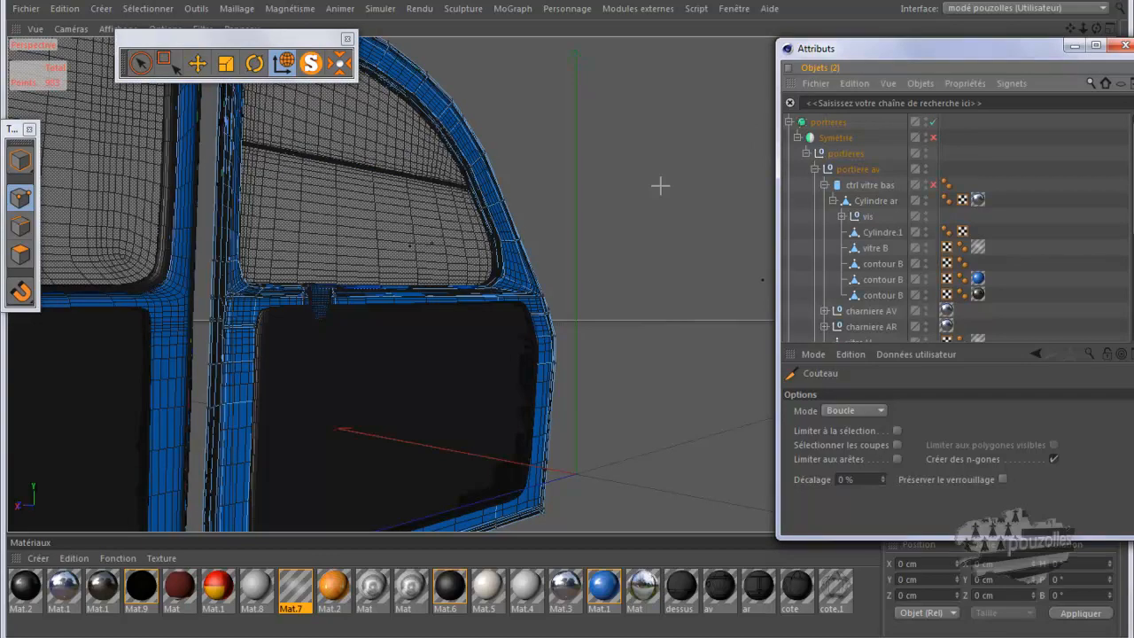
{"action": "key", "text": "ctrl+r"}
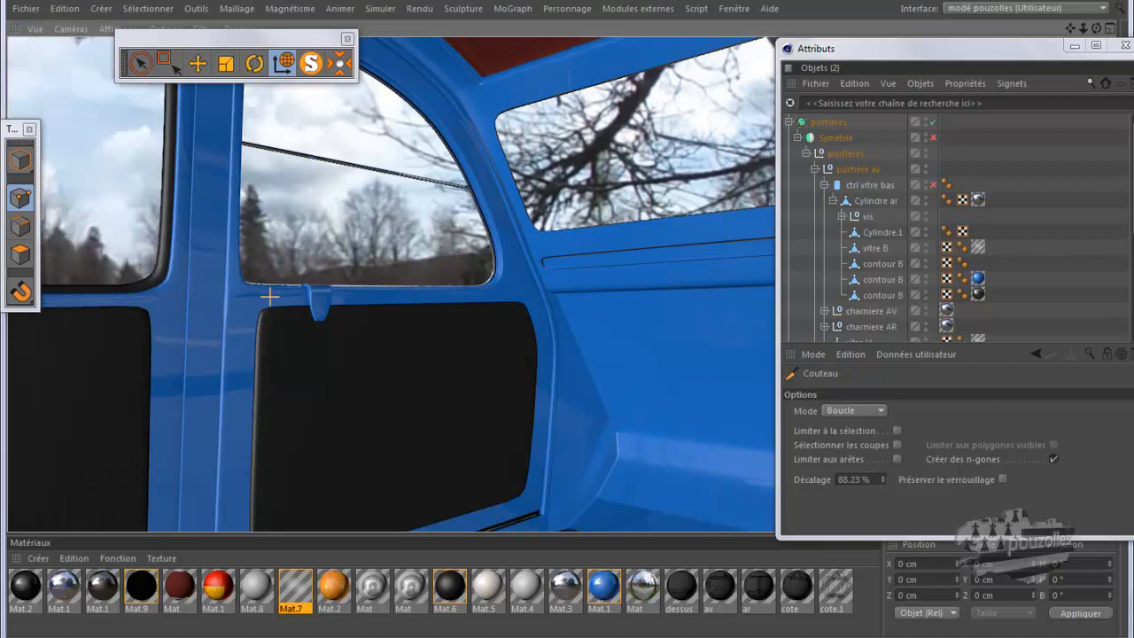
{"action": "mouse_move", "coordinate": [447, 255]}
{"action": "left_mouse_down", "text": "alt"}
{"action": "mouse_move", "coordinate": [618, 228]}
{"action": "mouse_move", "coordinate": [681, 248]}
{"action": "left_mouse_up", "text": "alt"}
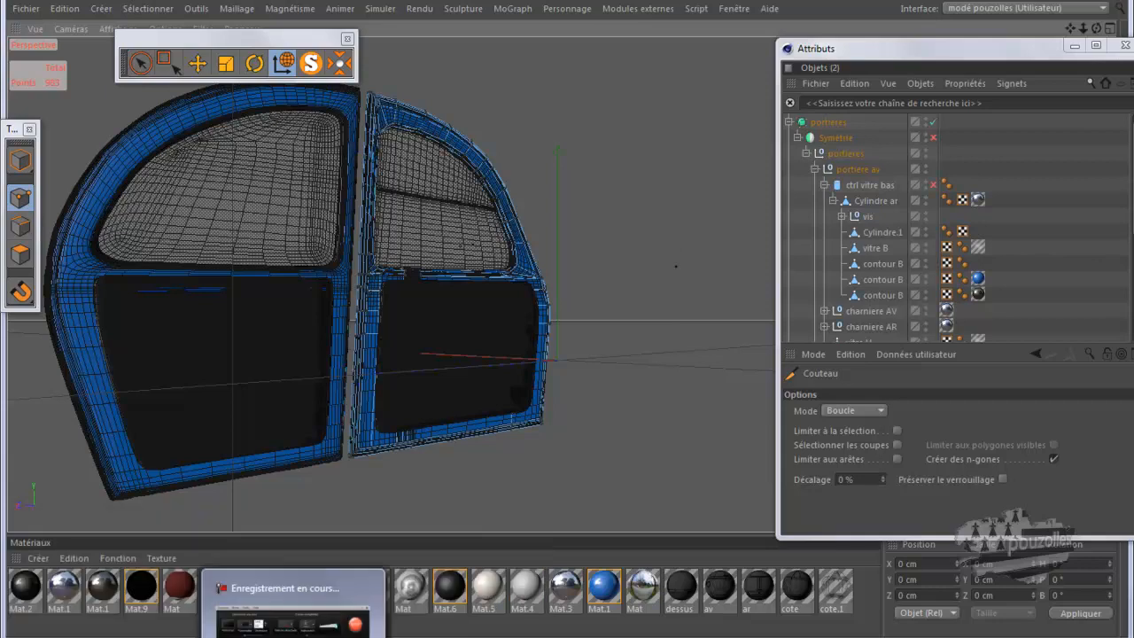
{"action": "left_click", "coordinate": [292, 632]}
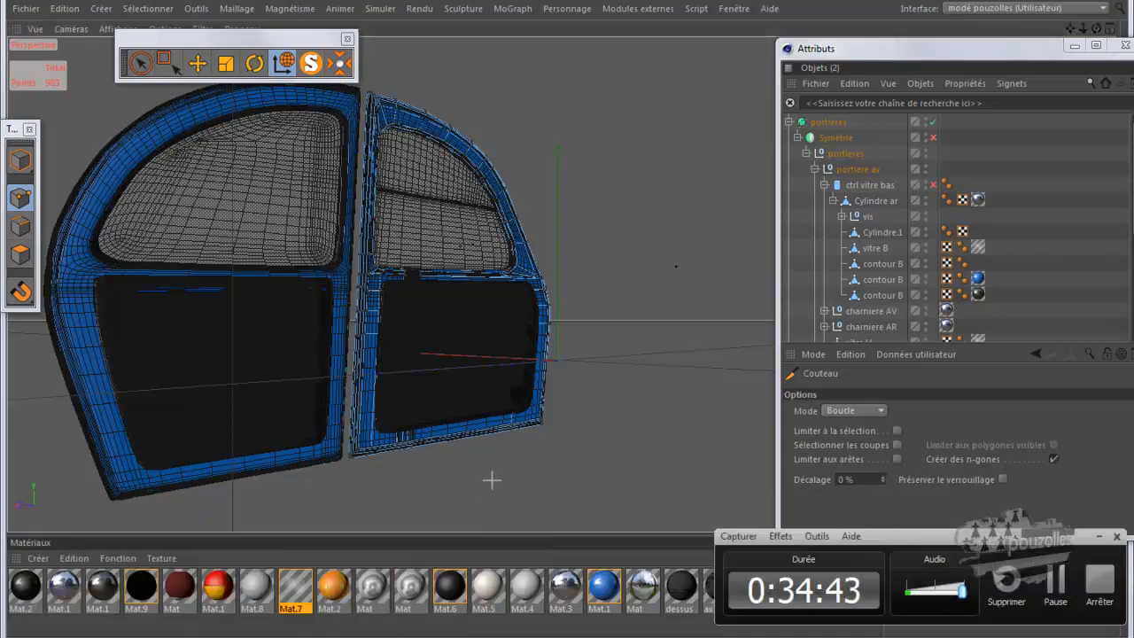